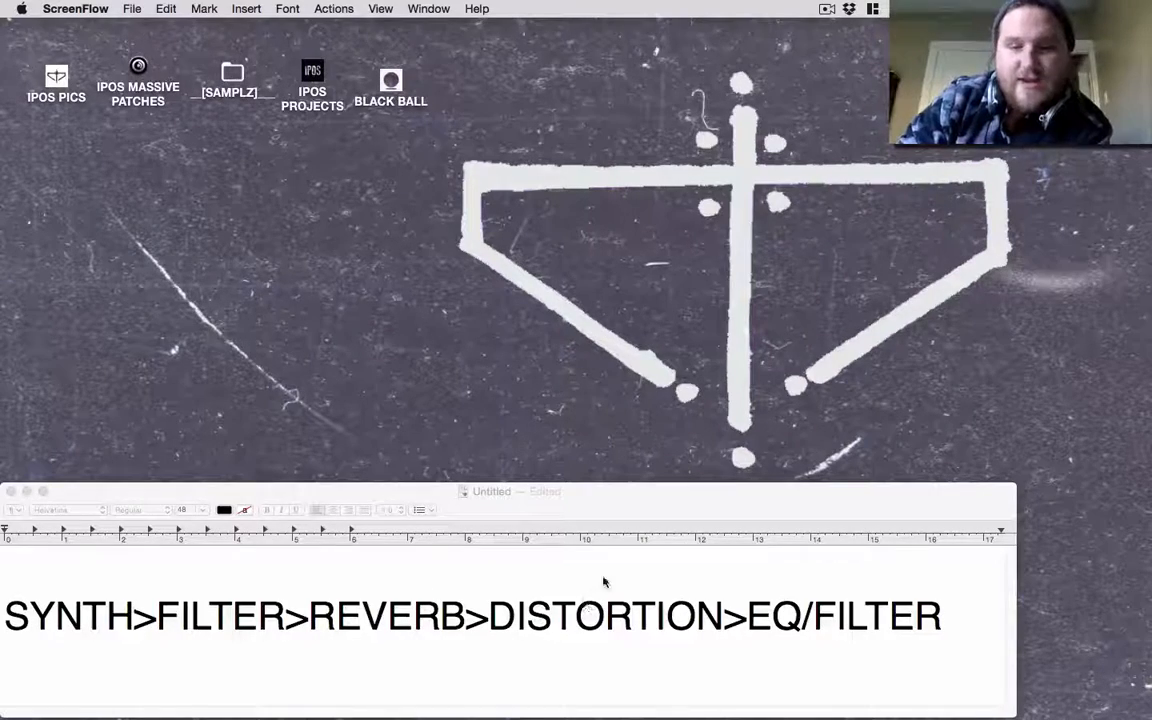
Highlight REVERB>DISTORTION and, separately, EQ/FILTER in the signal-chain note
left_click(715, 569)
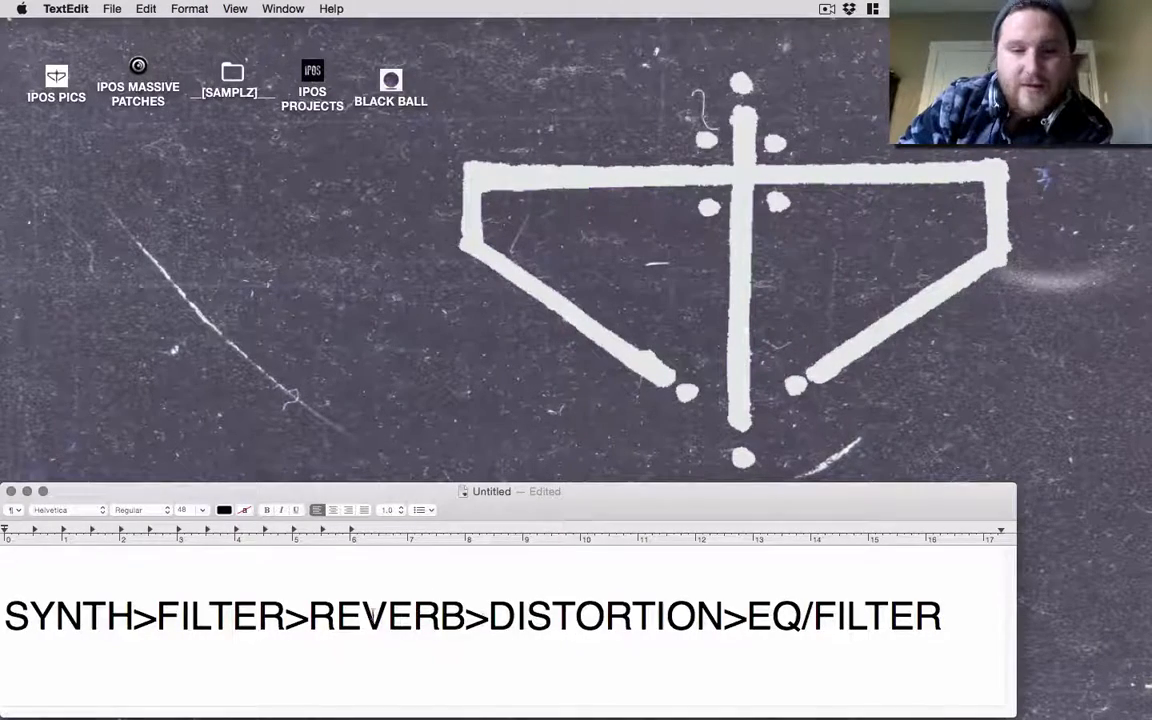
left_click_drag(308, 617, 724, 620)
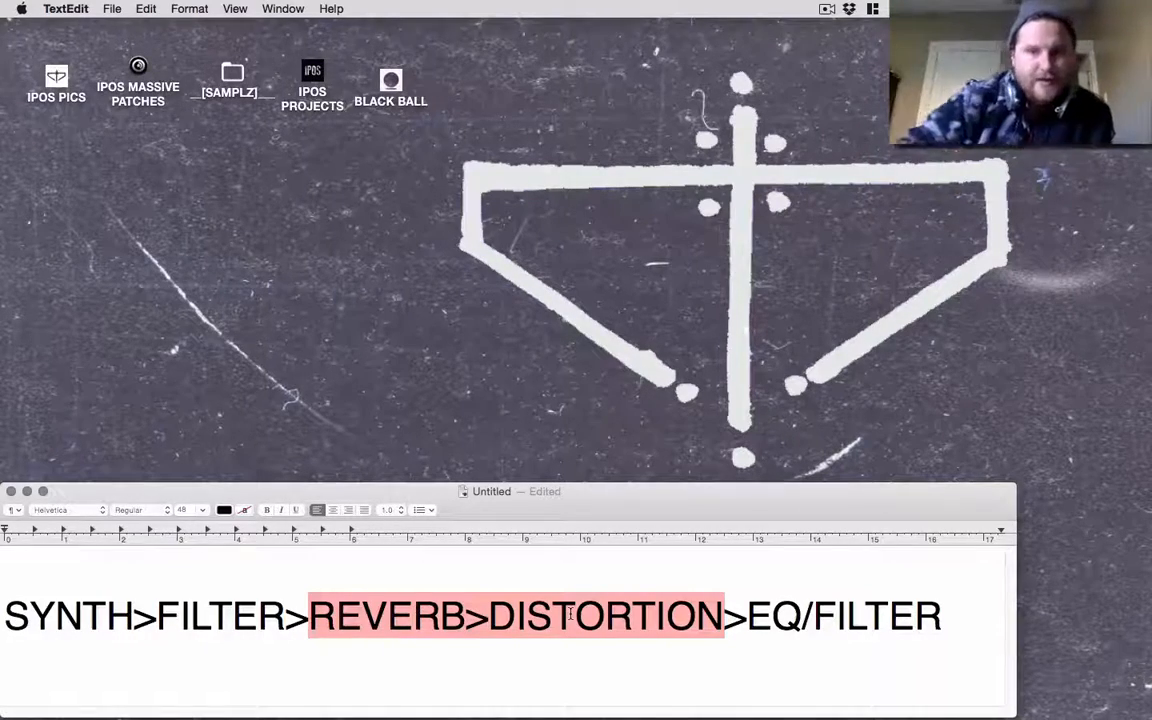
left_click_drag(950, 622, 745, 620)
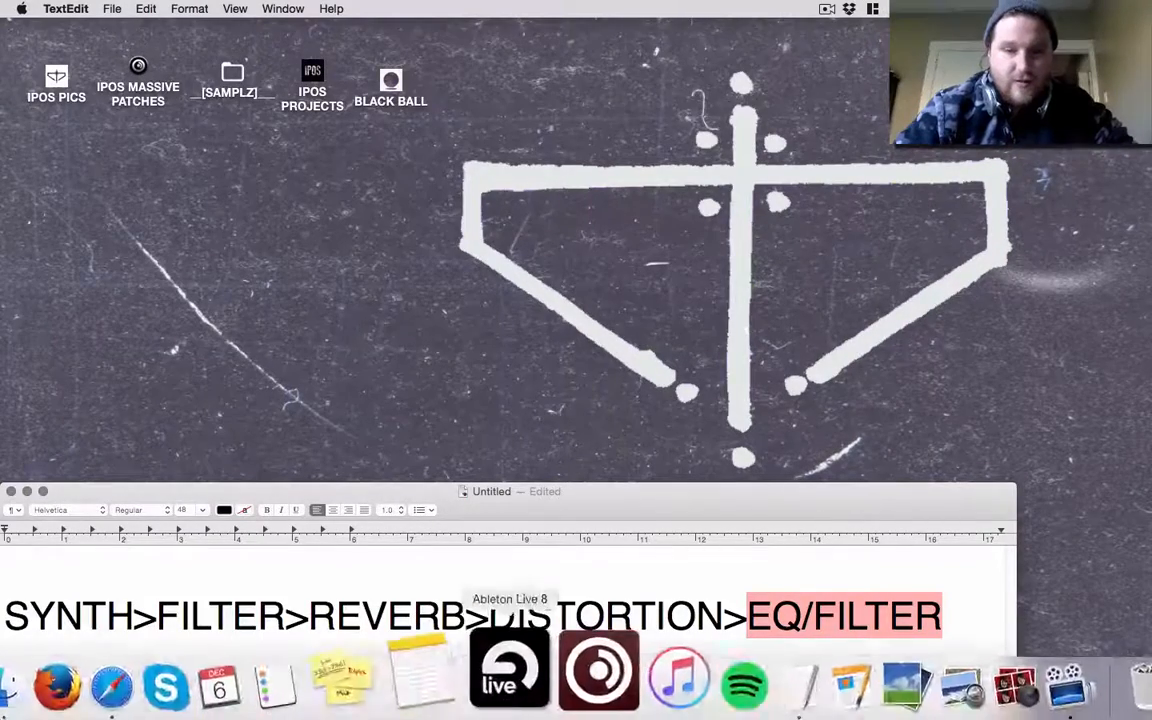
Switch to Ableton Live, delete the SYNTHb, BASS and KIT tracks, and arm the SYNTHa track
left_click(507, 668)
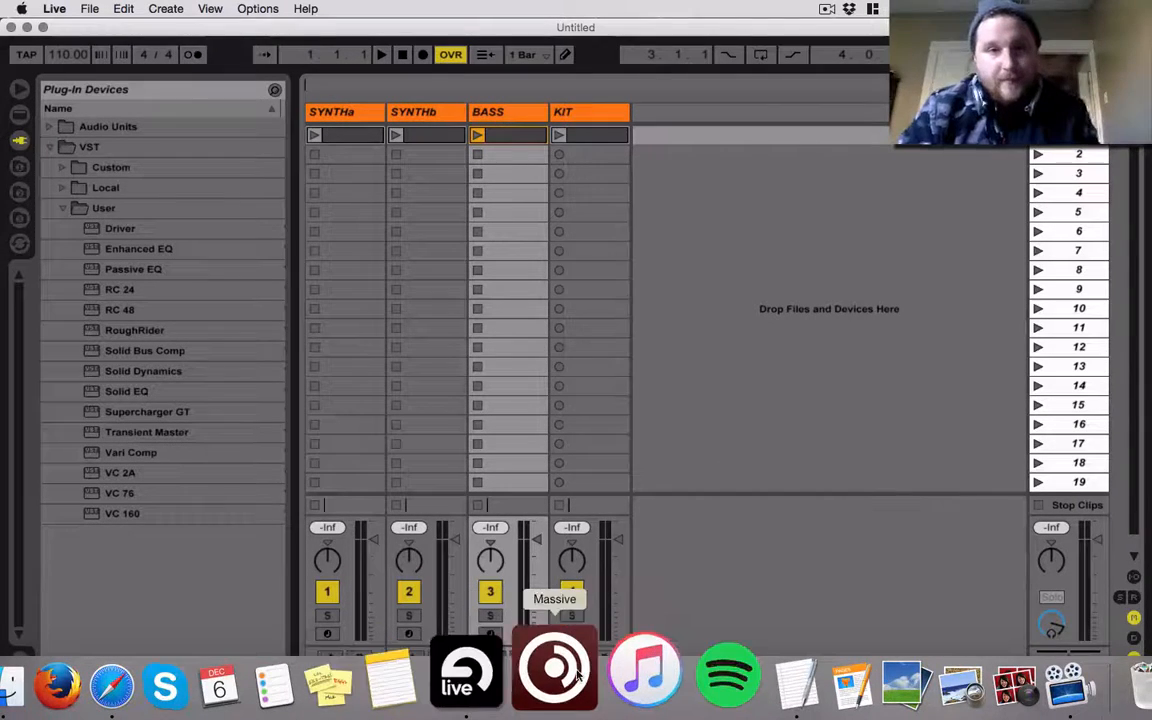
left_click(575, 113)
left_click(437, 111, "shift")
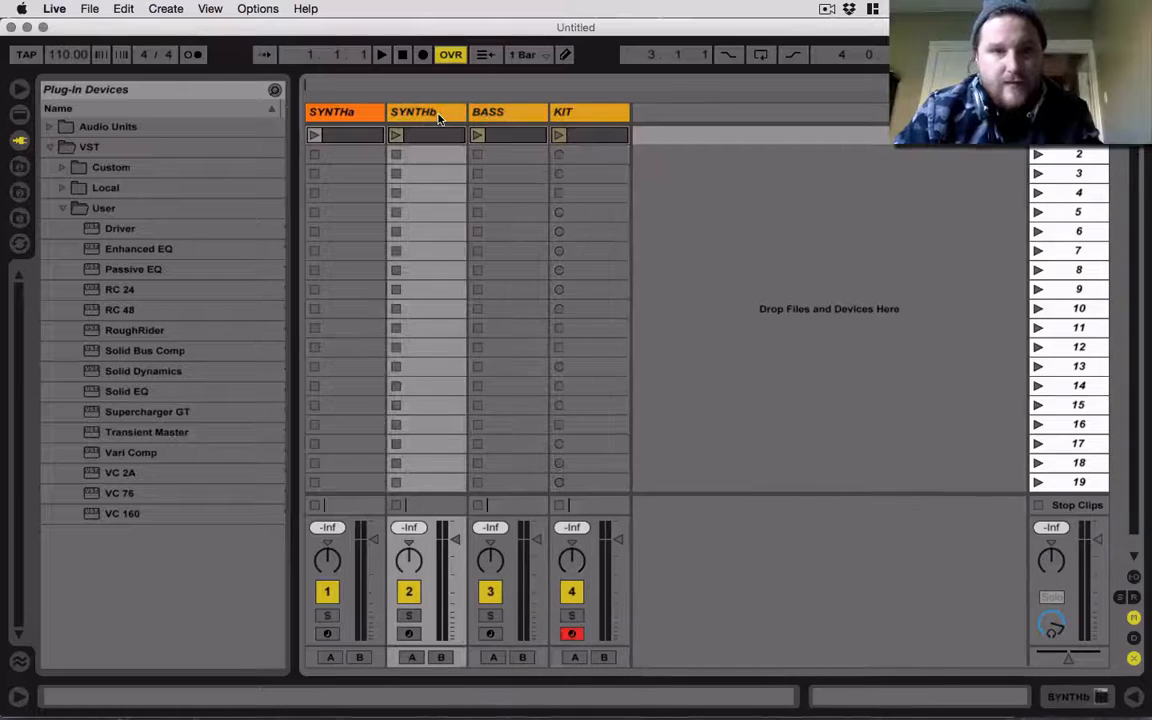
key("Delete")
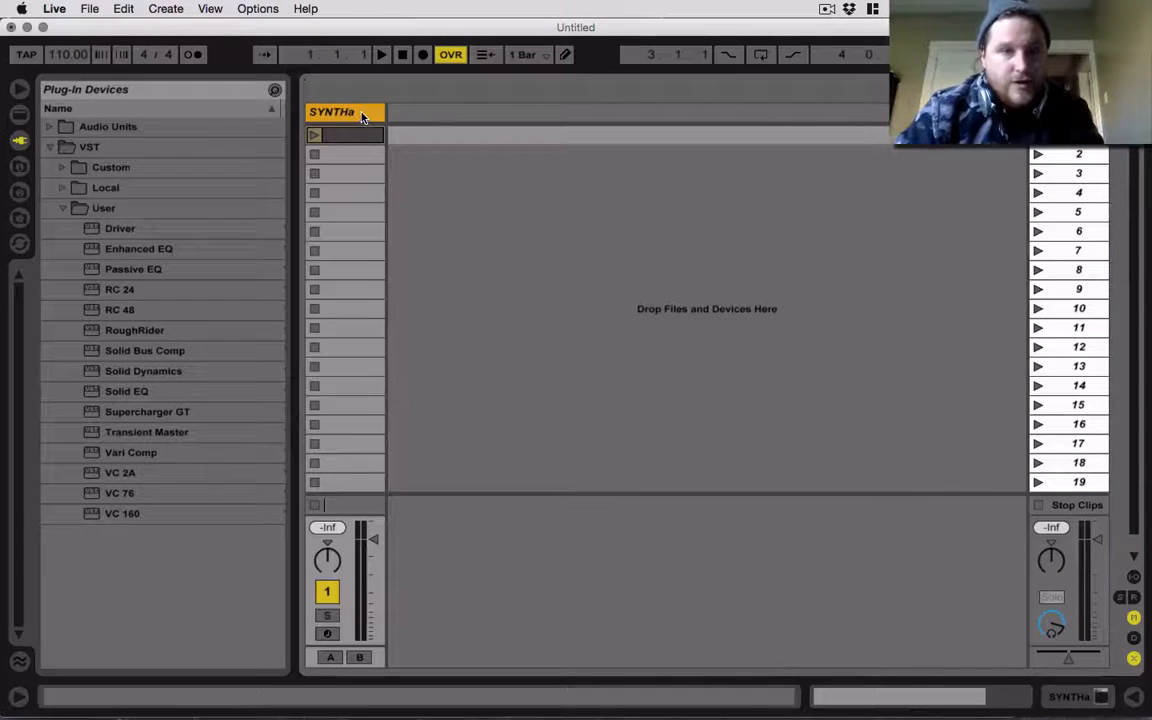
left_click(329, 634)
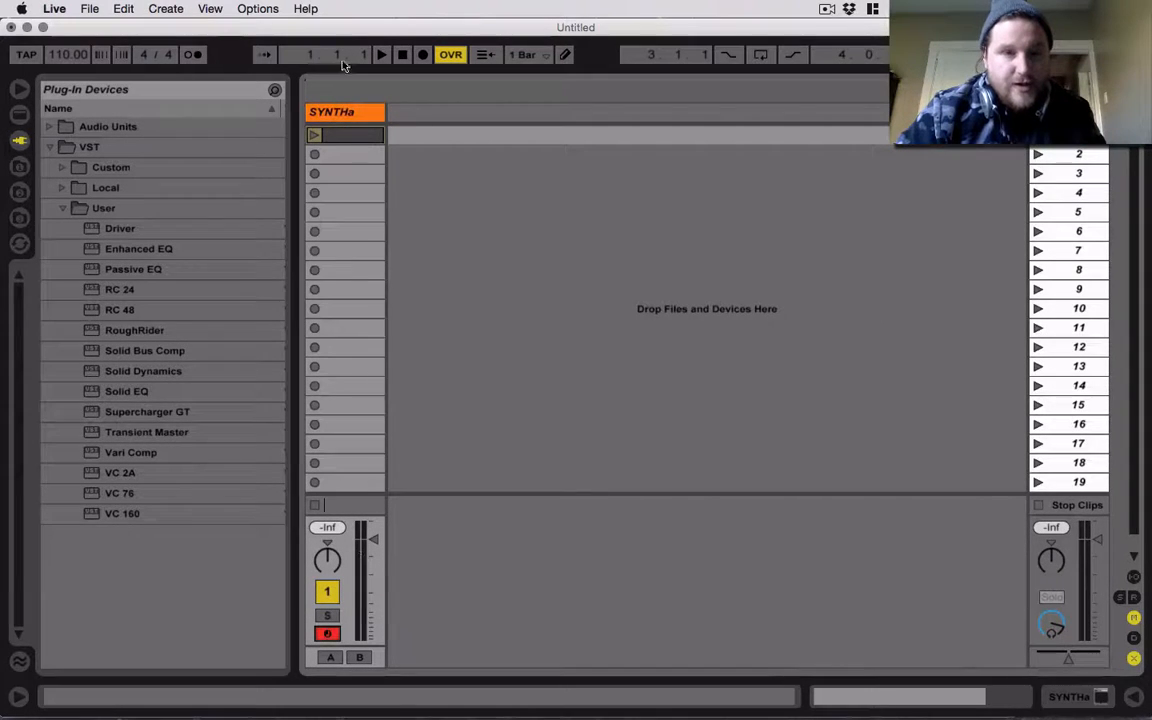
In SYNTHa's first clip, draw one-beat notes G3 at 1.1, D3 at 1.3 and D#3 at 2.1
double_click(321, 117)
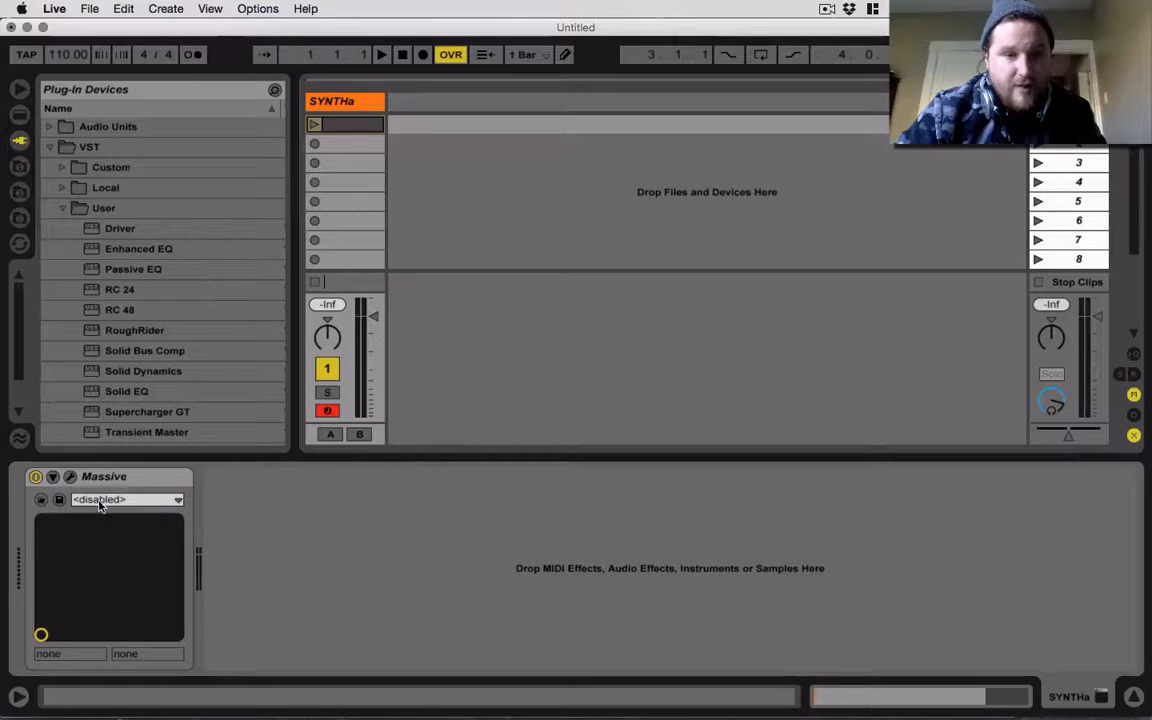
double_click(334, 123)
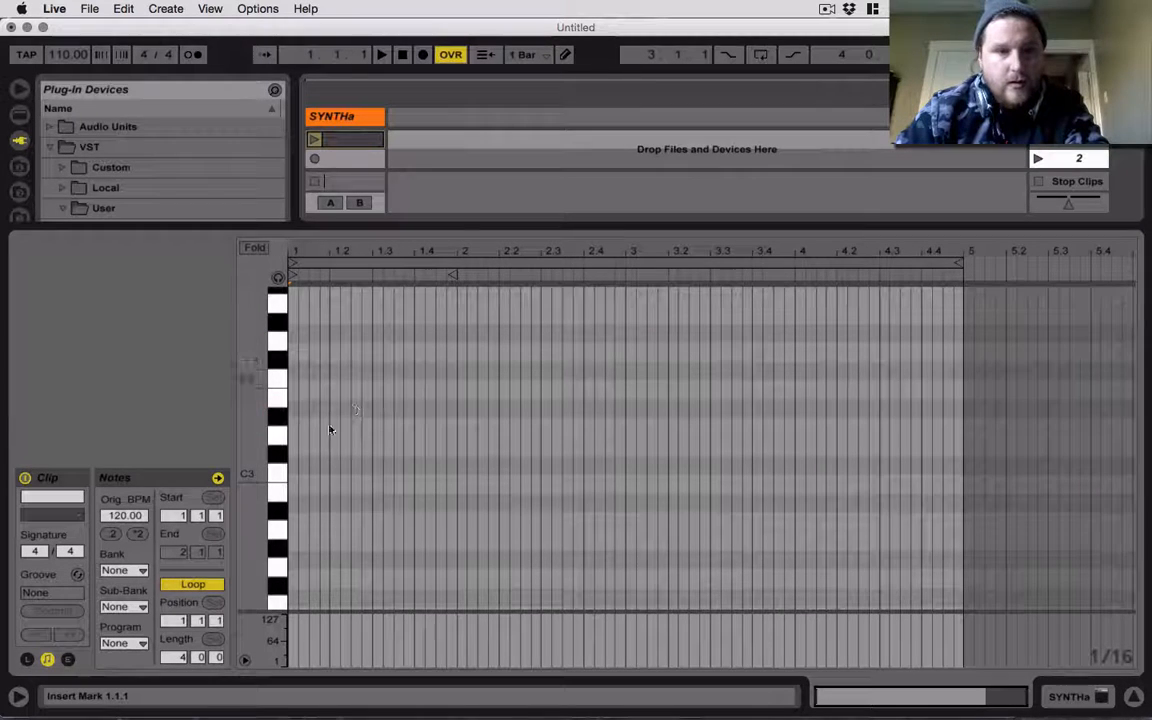
scroll(310, 424, "up", 3)
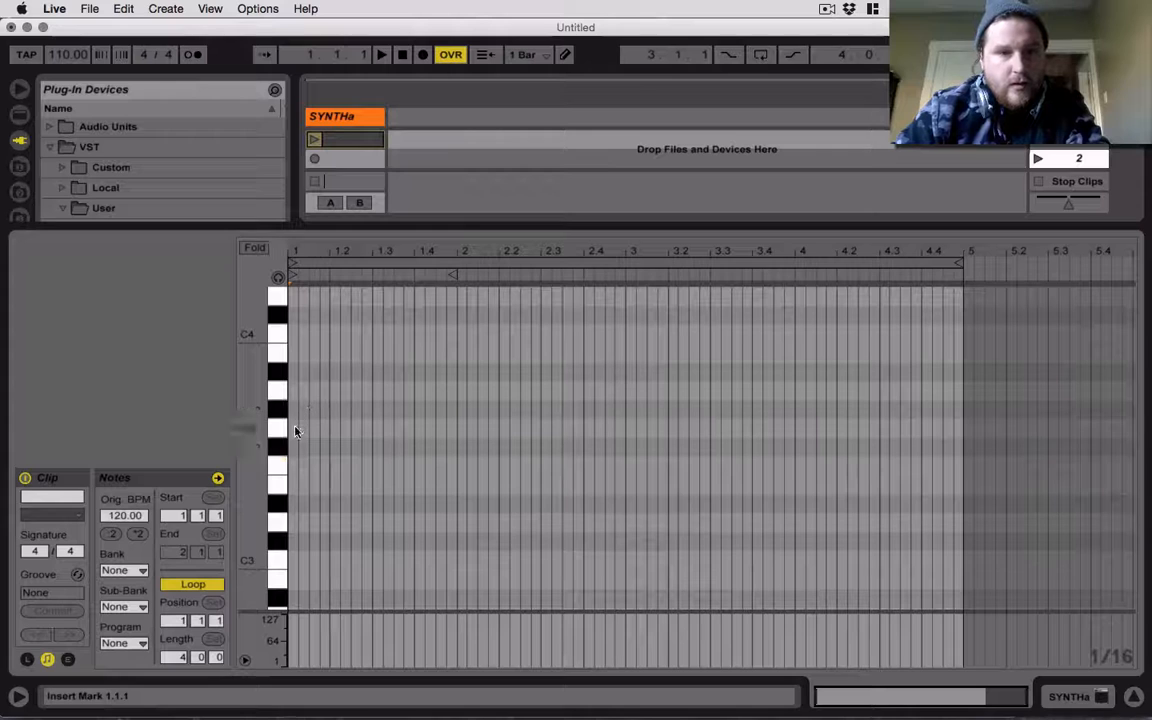
double_click(292, 429)
left_click_drag(299, 429, 328, 432)
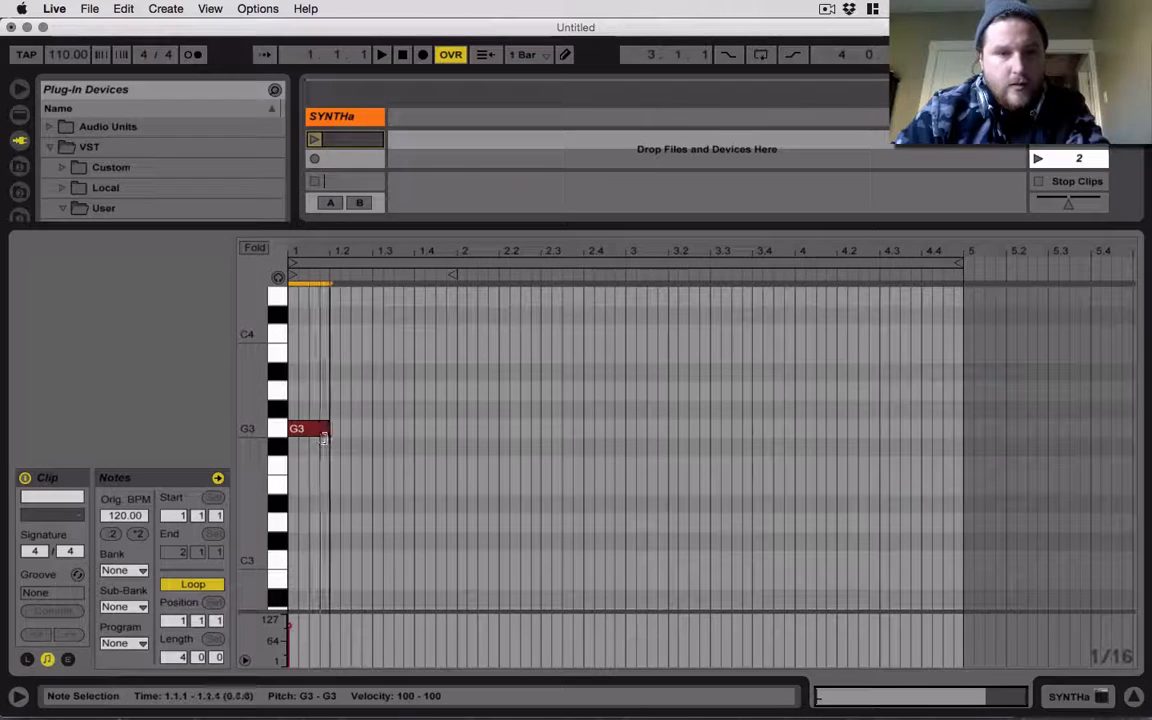
double_click(375, 524)
left_click_drag(383, 523, 497, 506)
double_click(460, 504)
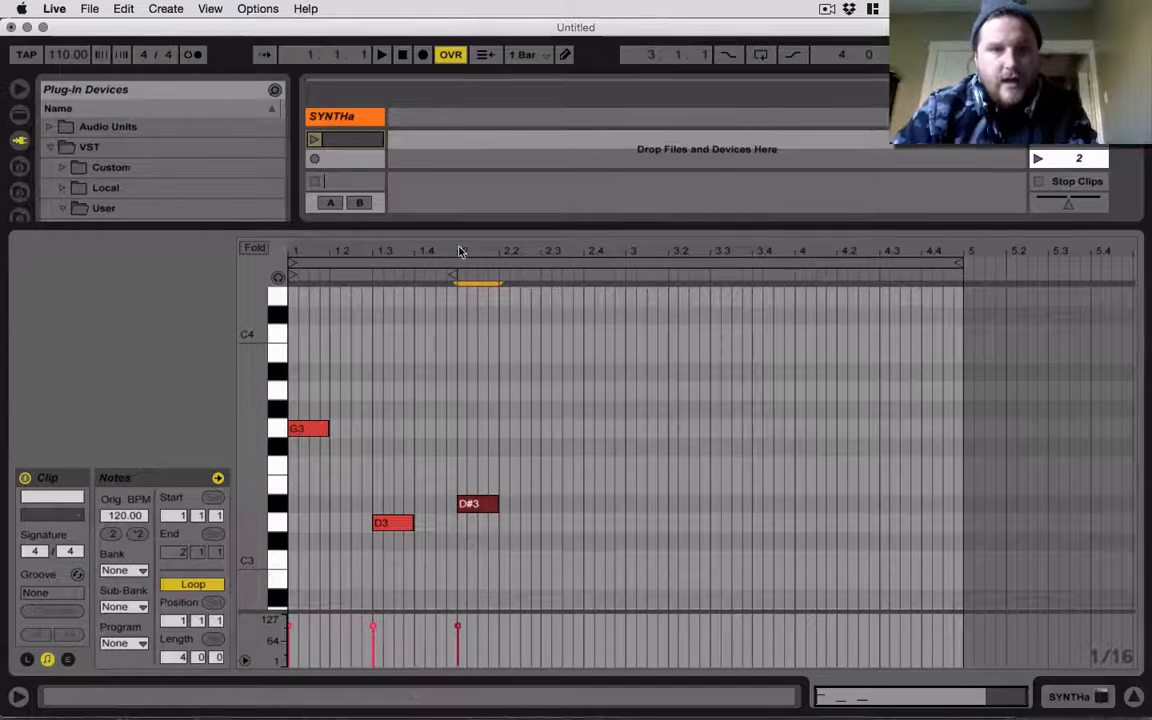
Hide the clip's note editor, then play the SYNTHa clip briefly and stop playback
key("super+alt+l")
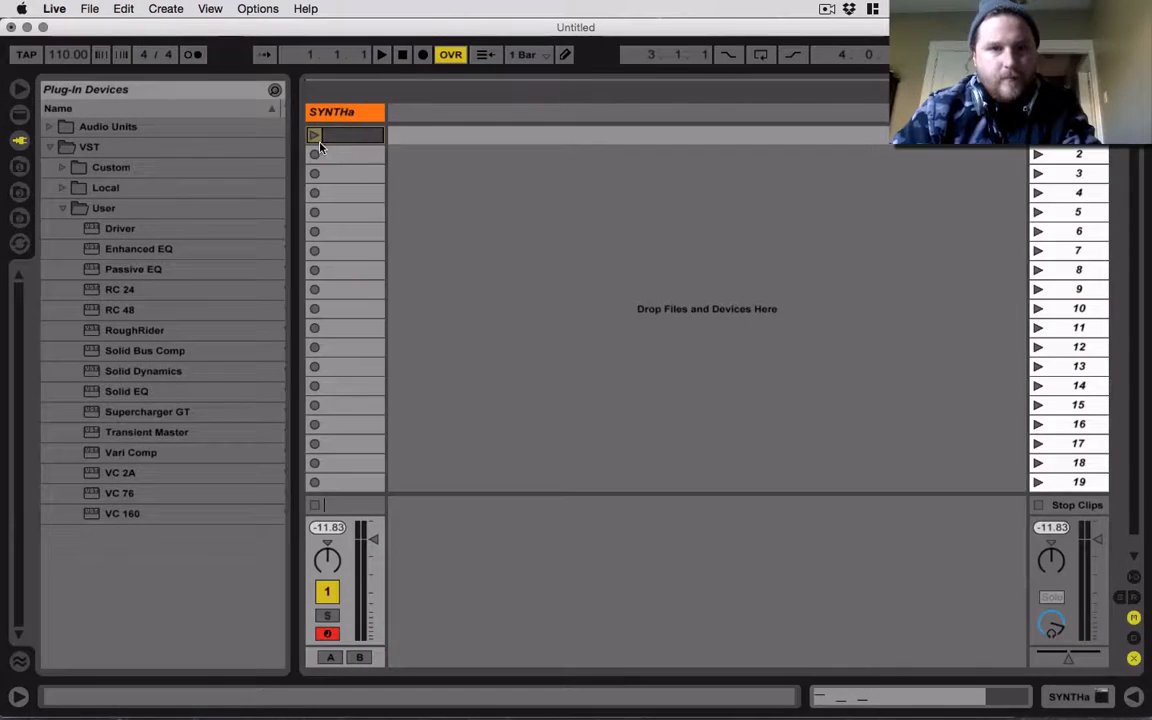
left_click(315, 136)
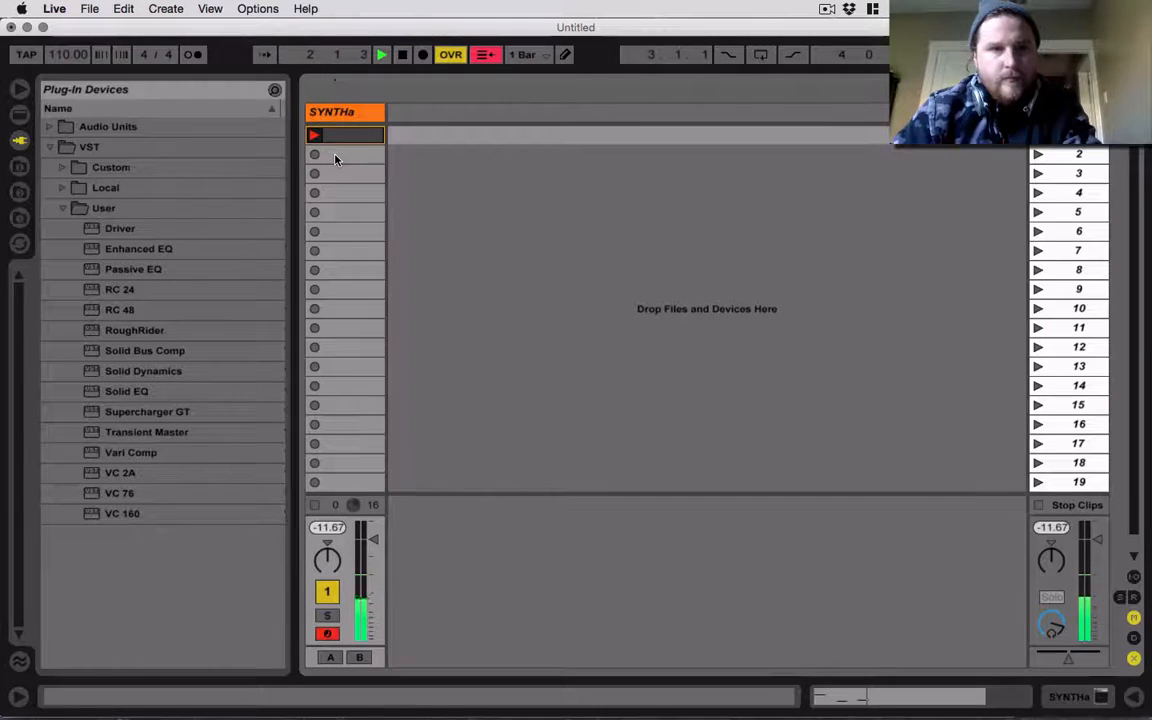
key("space")
Open SYNTHa's Massive editor and shape envelope 4 with minimum attack and attack level, maximum decay level, shorter decay and longer release
double_click(340, 113)
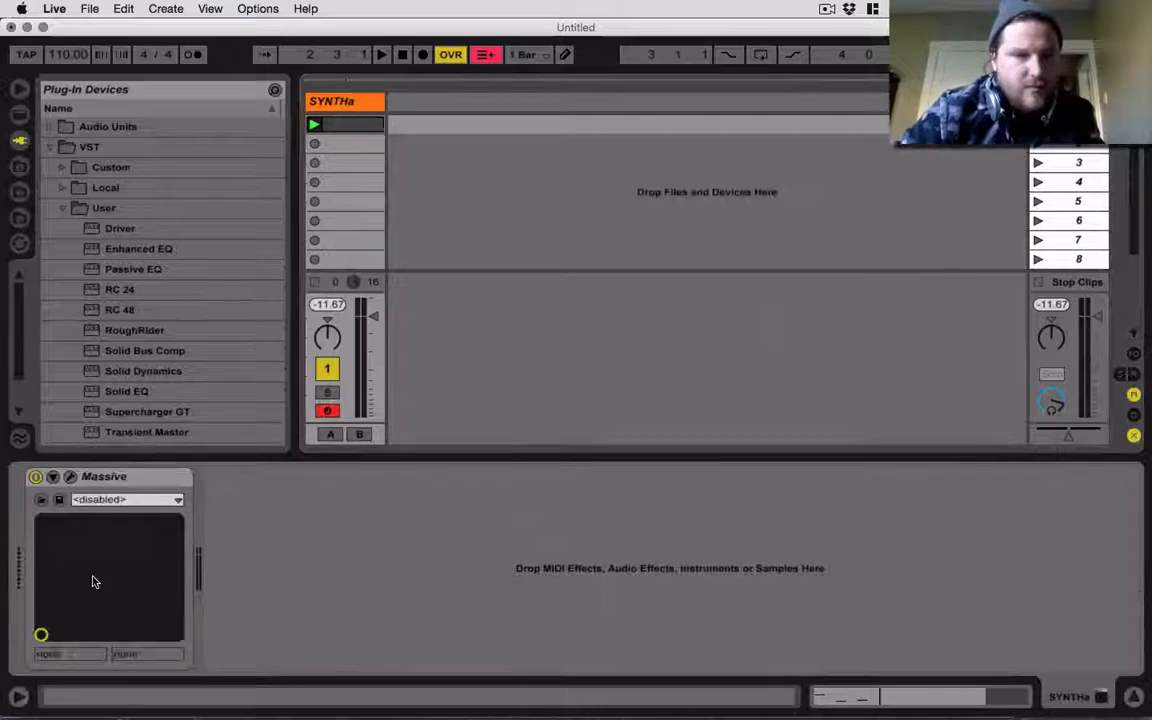
left_click(69, 477)
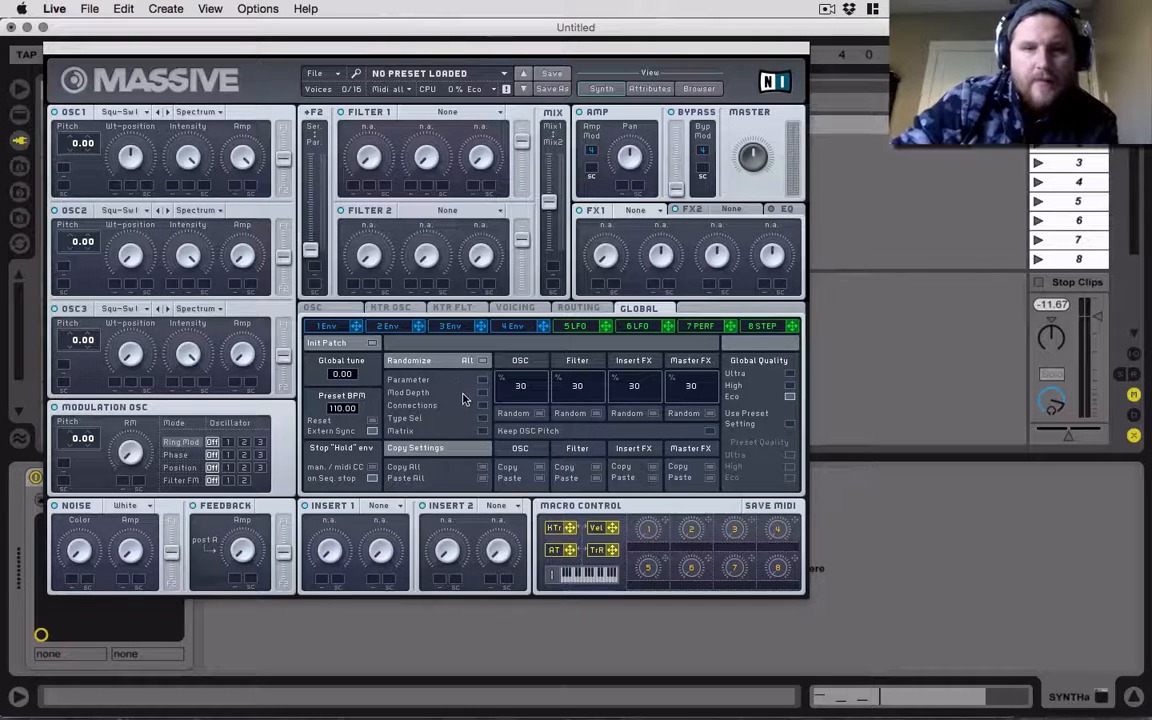
left_click(505, 328)
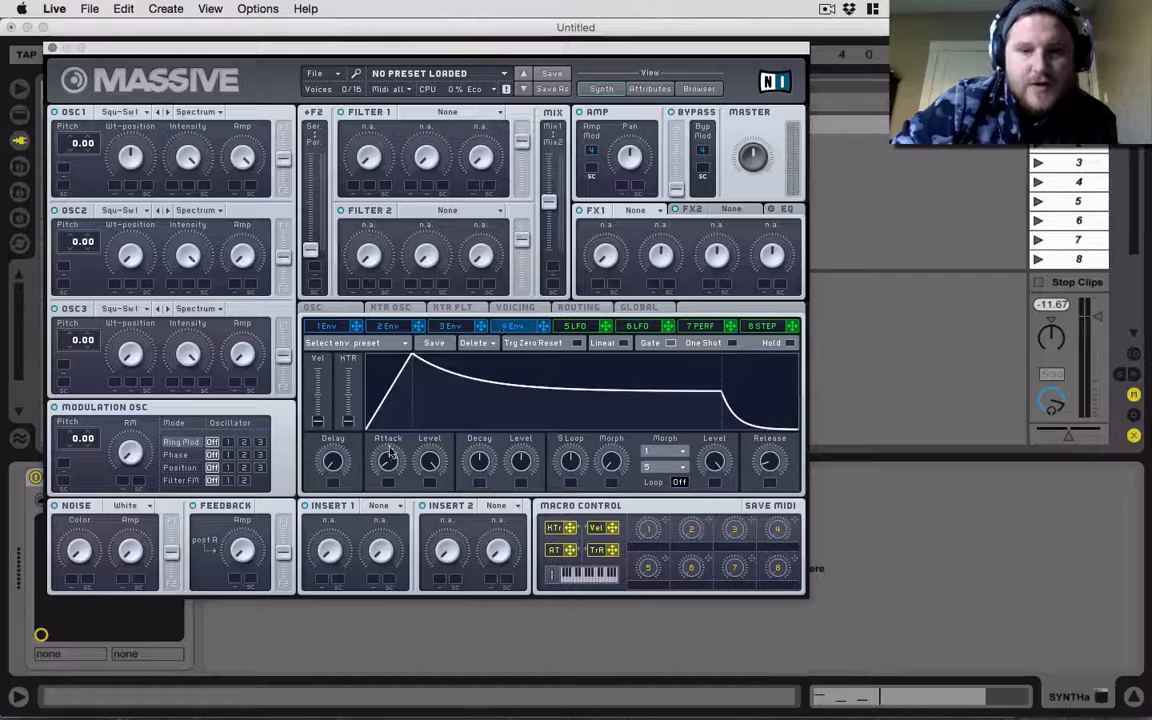
left_click_drag(388, 462, 428, 580)
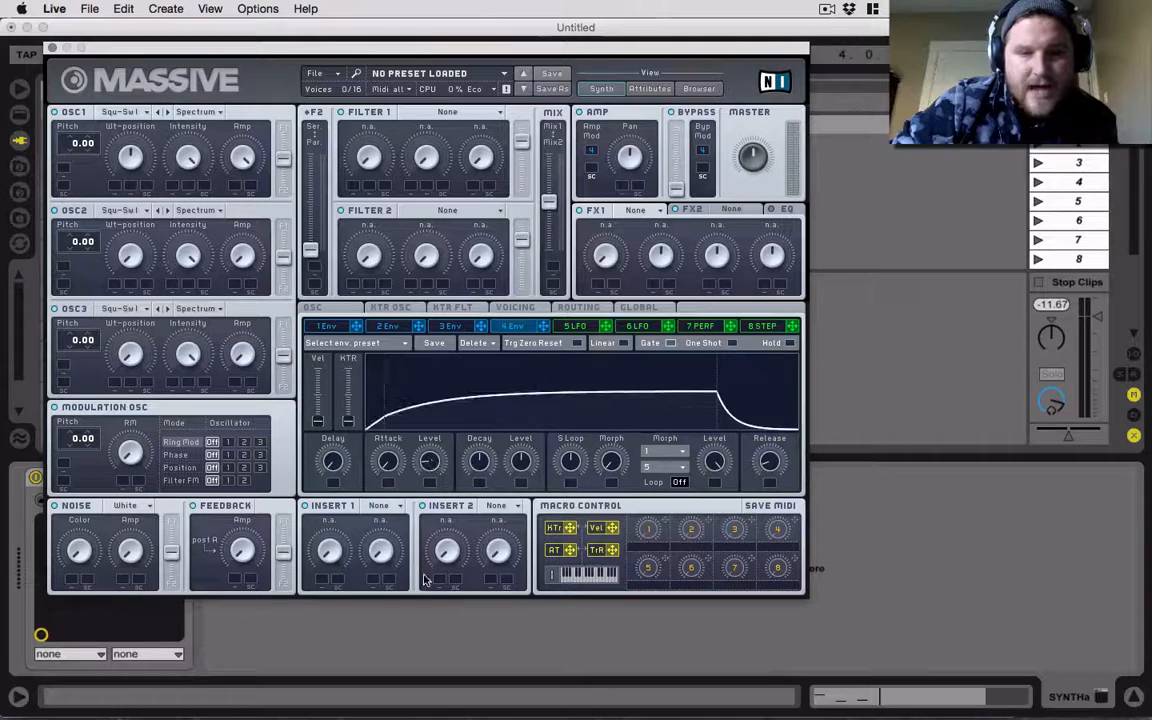
left_click_drag(528, 466, 524, 379)
left_click_drag(488, 463, 494, 508)
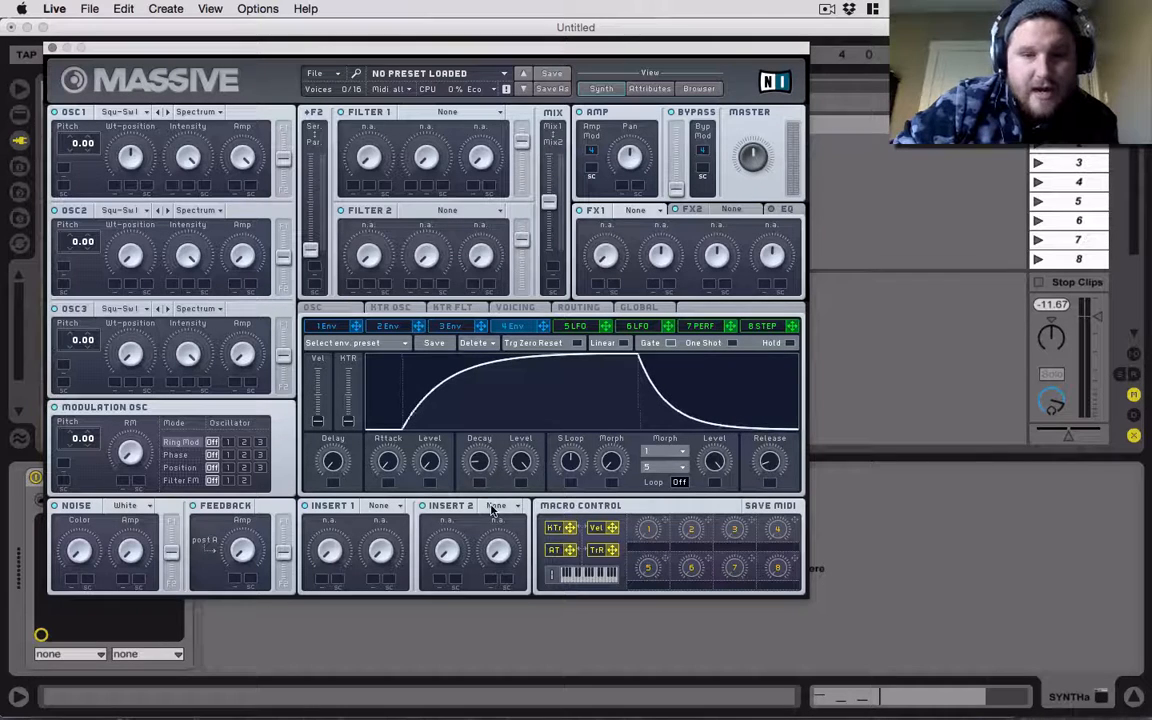
left_click_drag(769, 463, 753, 414)
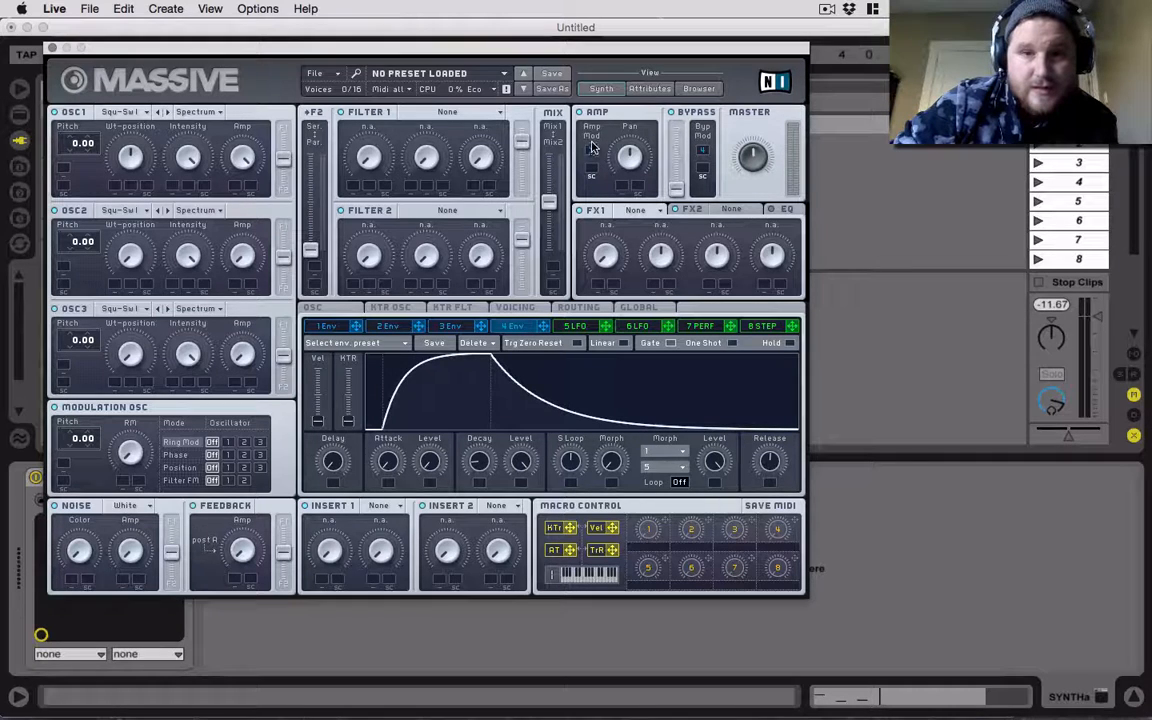
Check Massive's signal routing and assign envelope 3 to OSC1's pitch with a modulation amount of 12.00
left_click(596, 309)
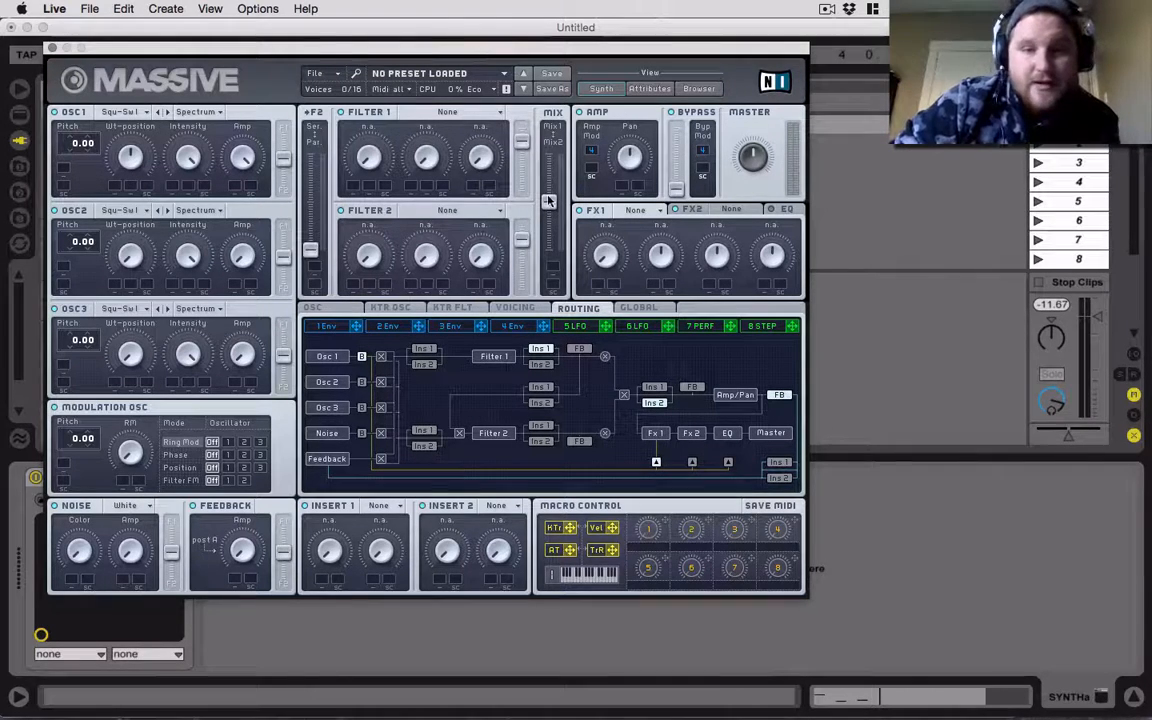
left_click(514, 328)
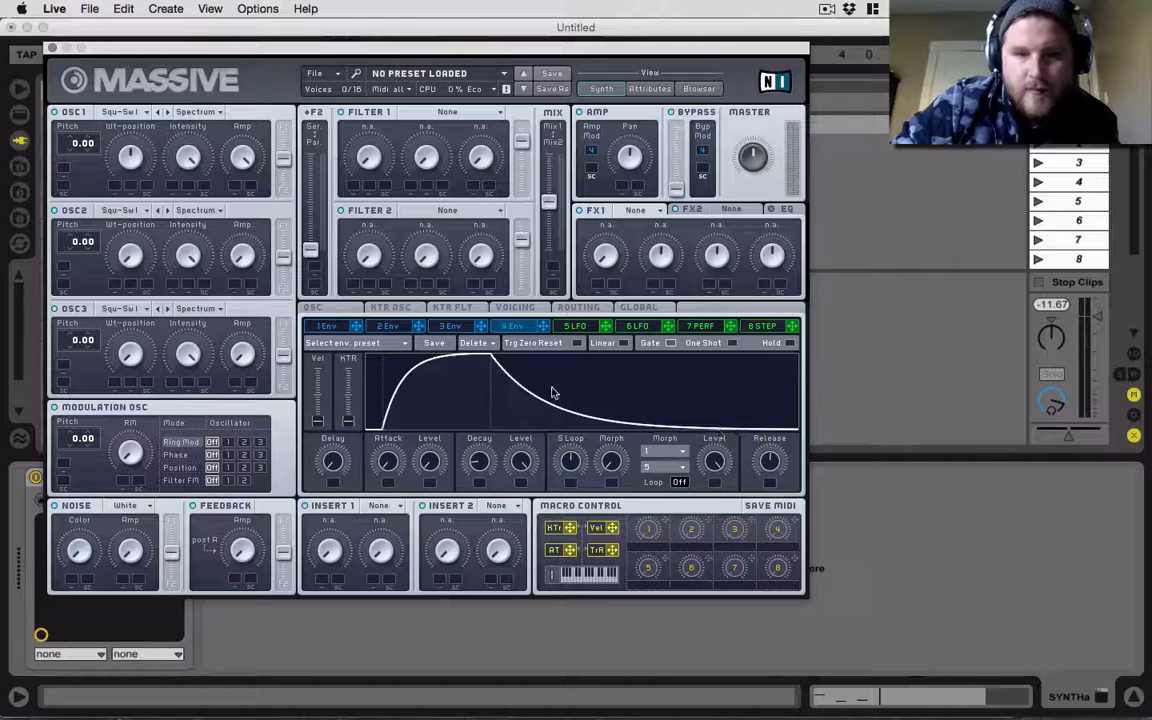
left_click(452, 327)
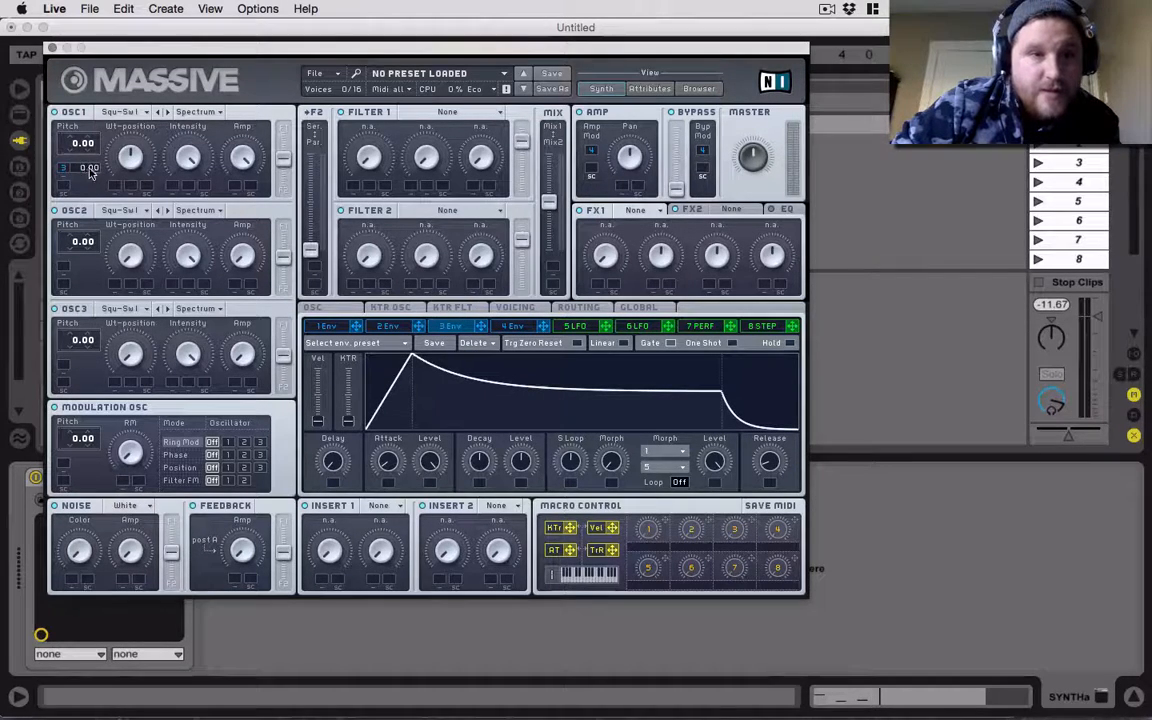
left_click_drag(88, 150, 89, 147)
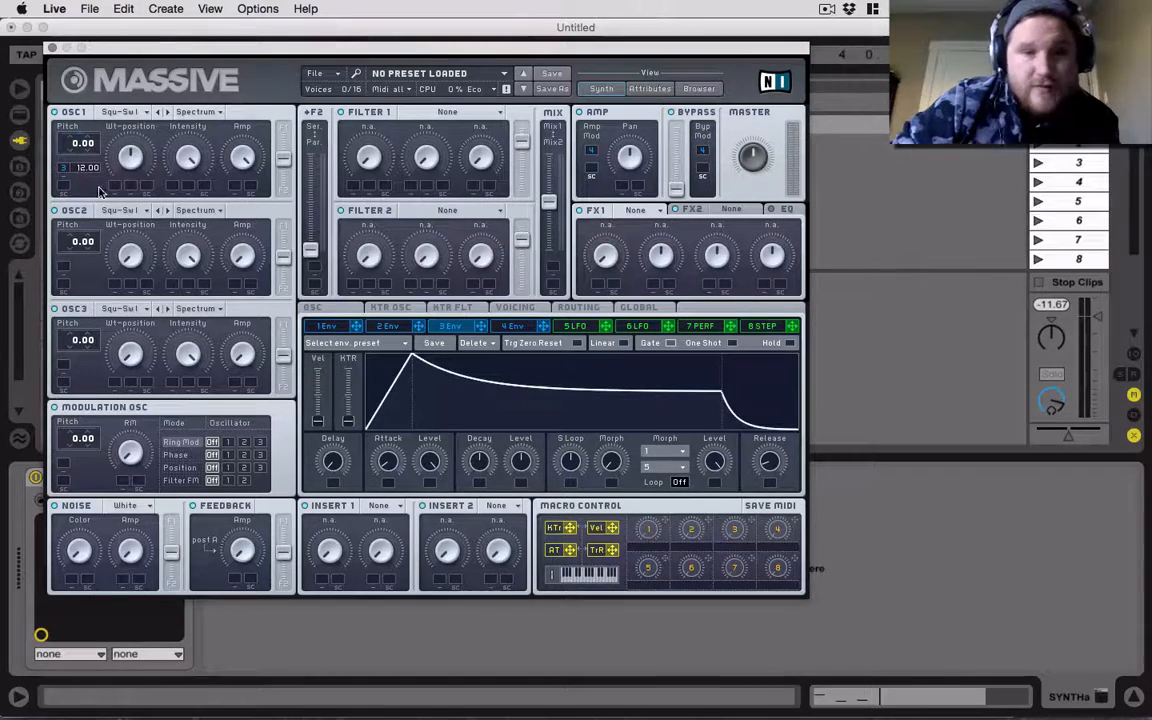
Shape envelope 3 with minimum attack and attack level, maximum decay level, a shorter decay and a longer release
left_click_drag(387, 468, 436, 657)
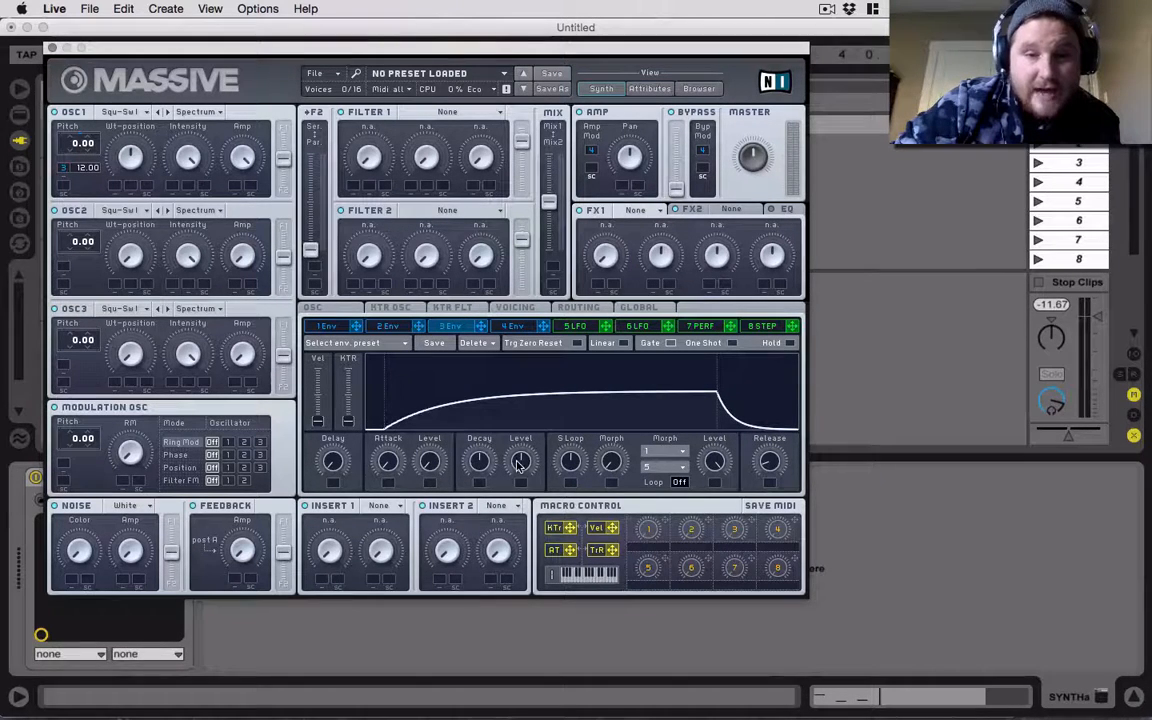
left_click_drag(468, 420, 518, 418)
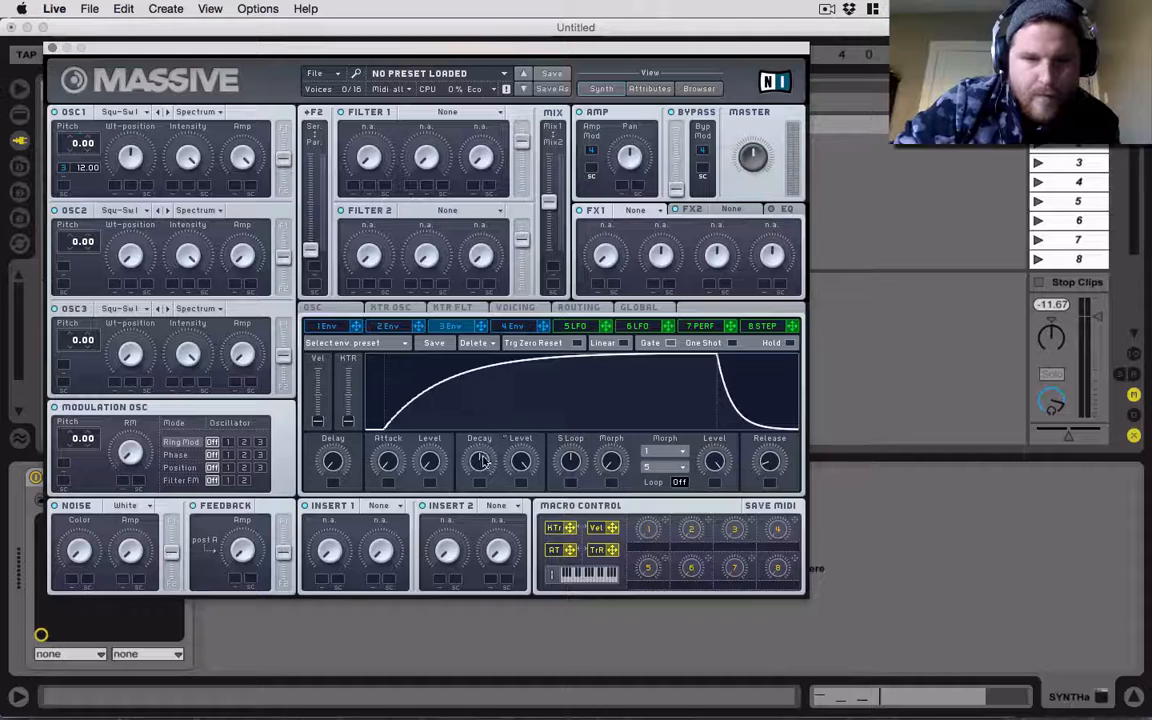
left_click_drag(485, 464, 486, 505)
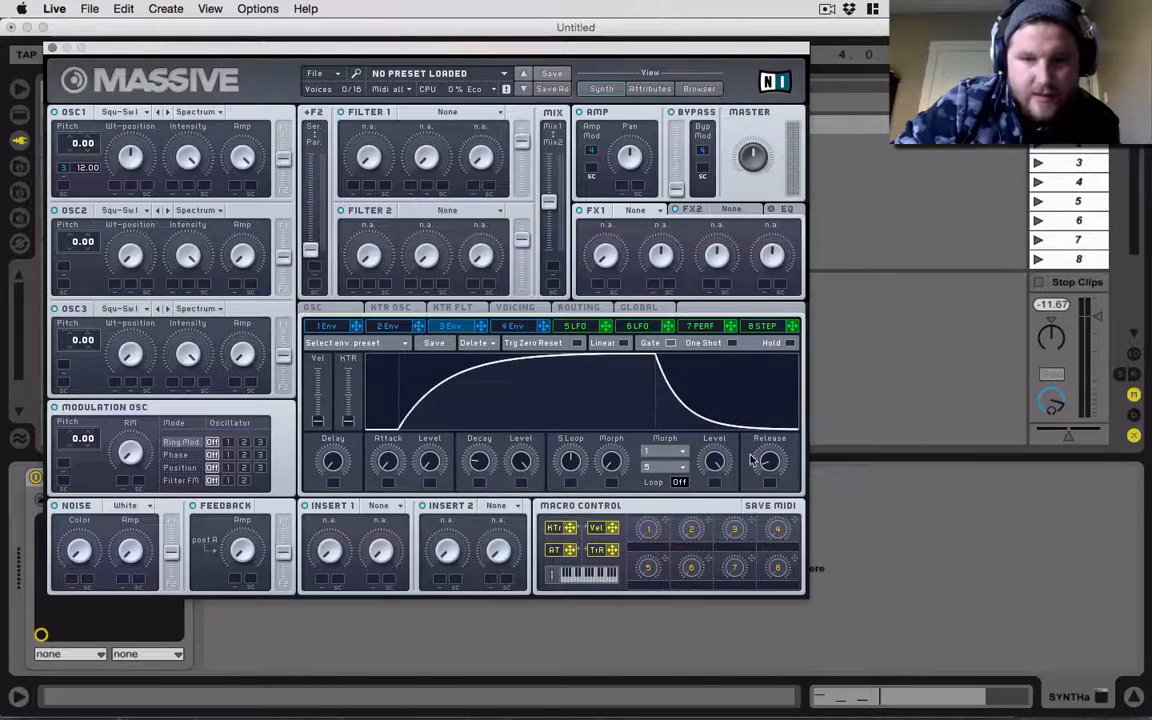
left_click_drag(773, 470, 761, 378)
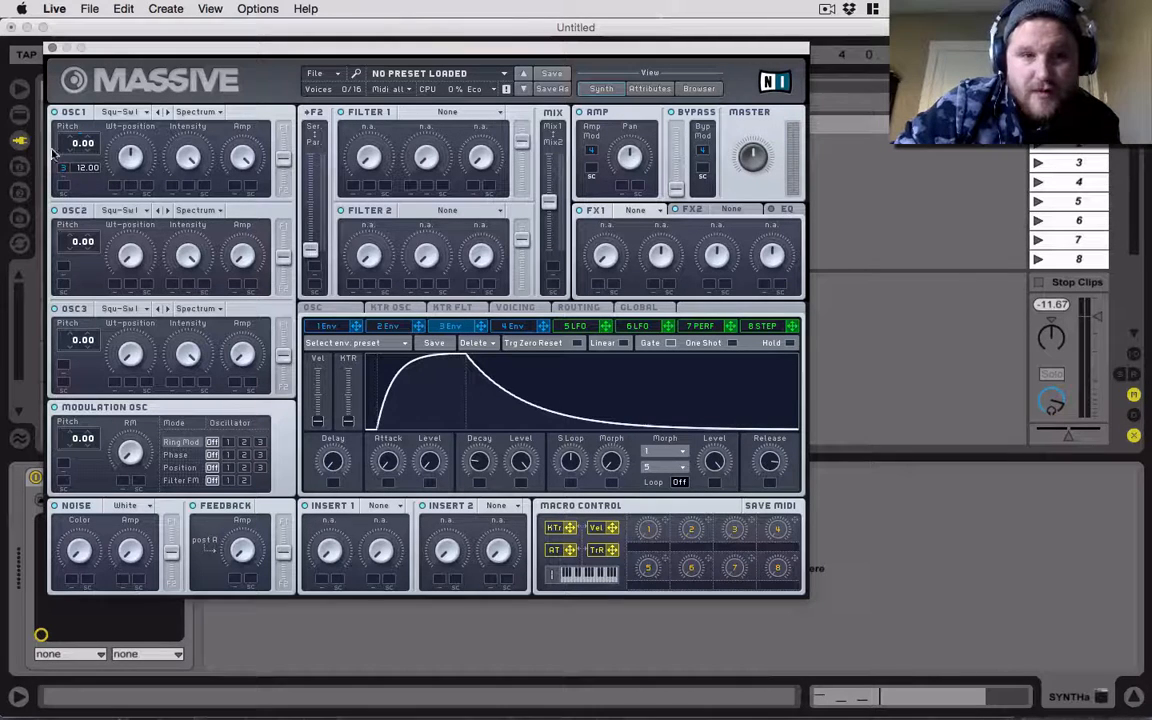
Slightly shorten envelope 4's release and compare its curve with envelope 3
left_click(516, 327)
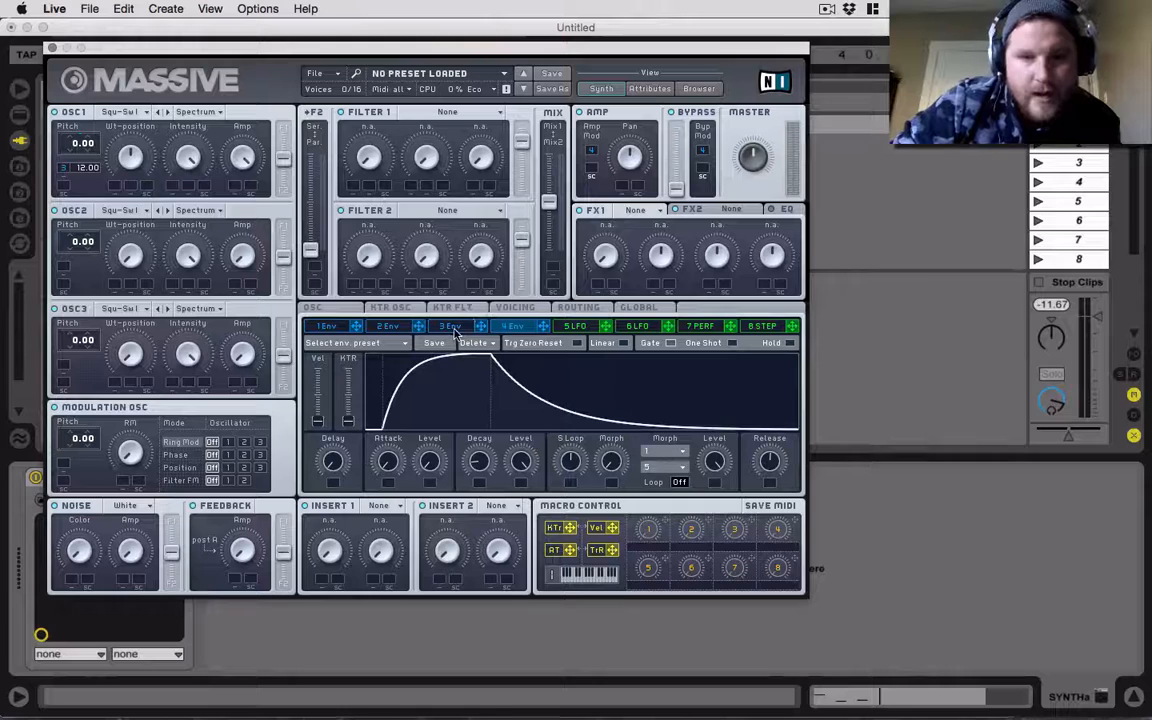
left_click_drag(772, 459, 773, 465)
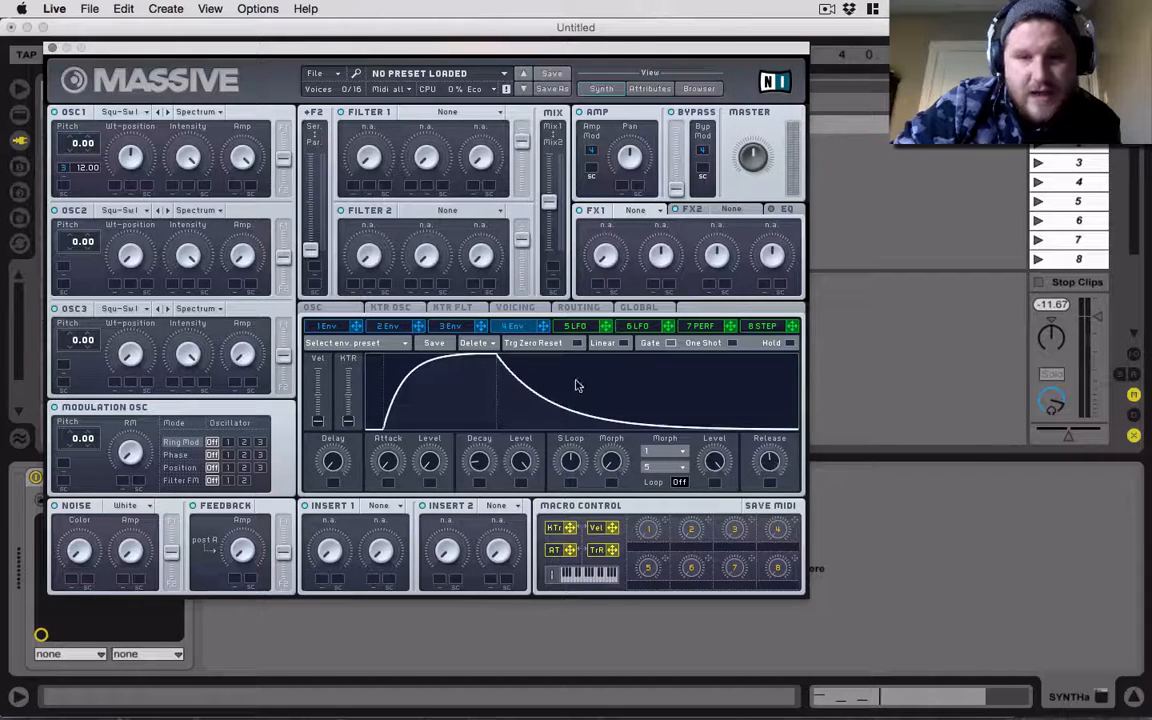
left_click(466, 329)
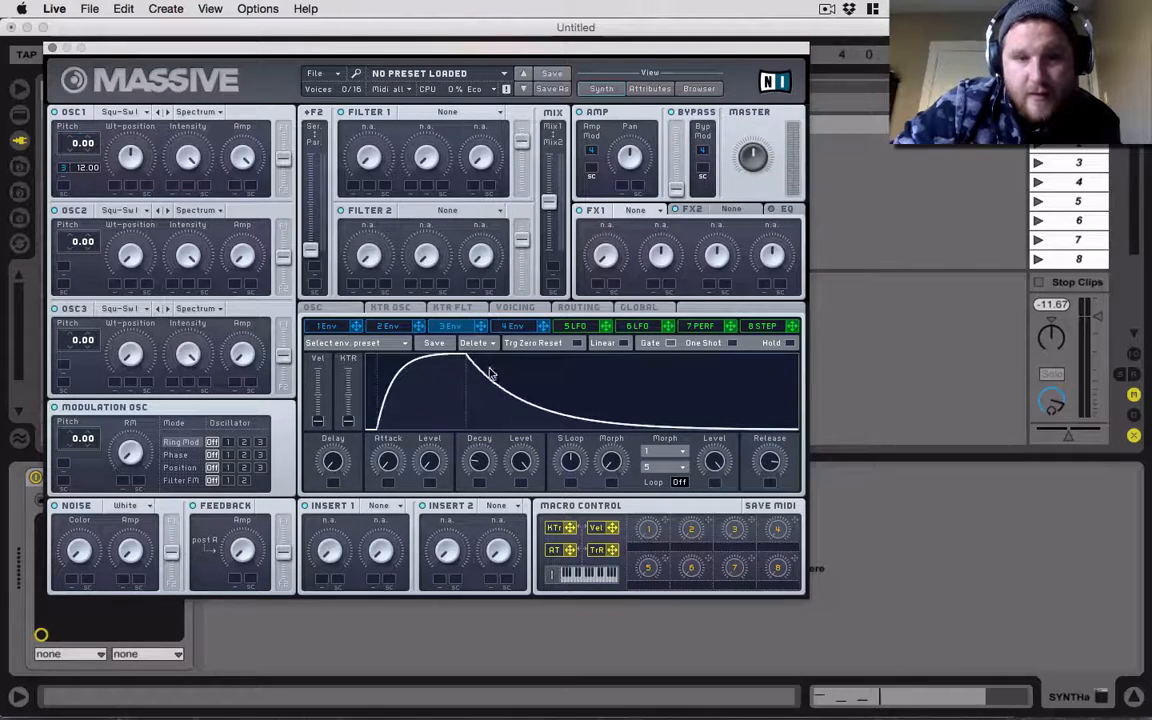
left_click(511, 330)
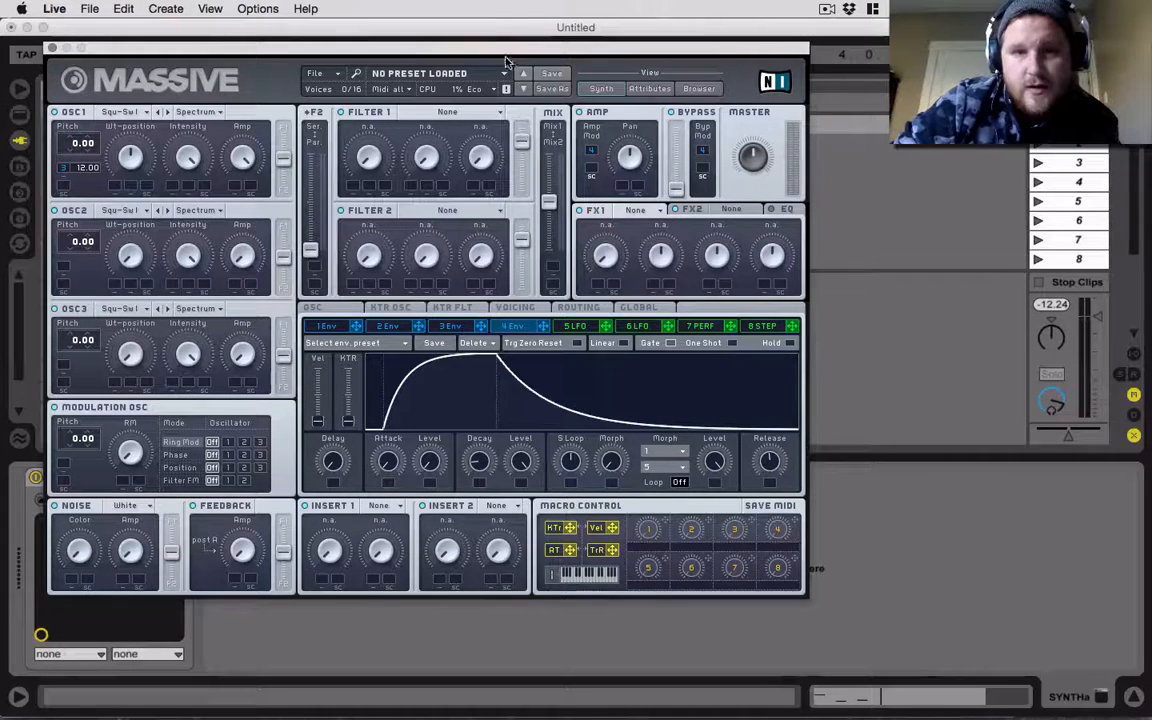
Reposition the Massive window, route OSC1 to filter 1 and shift the filter mix towards Mix1
left_click_drag(478, 50, 661, 95)
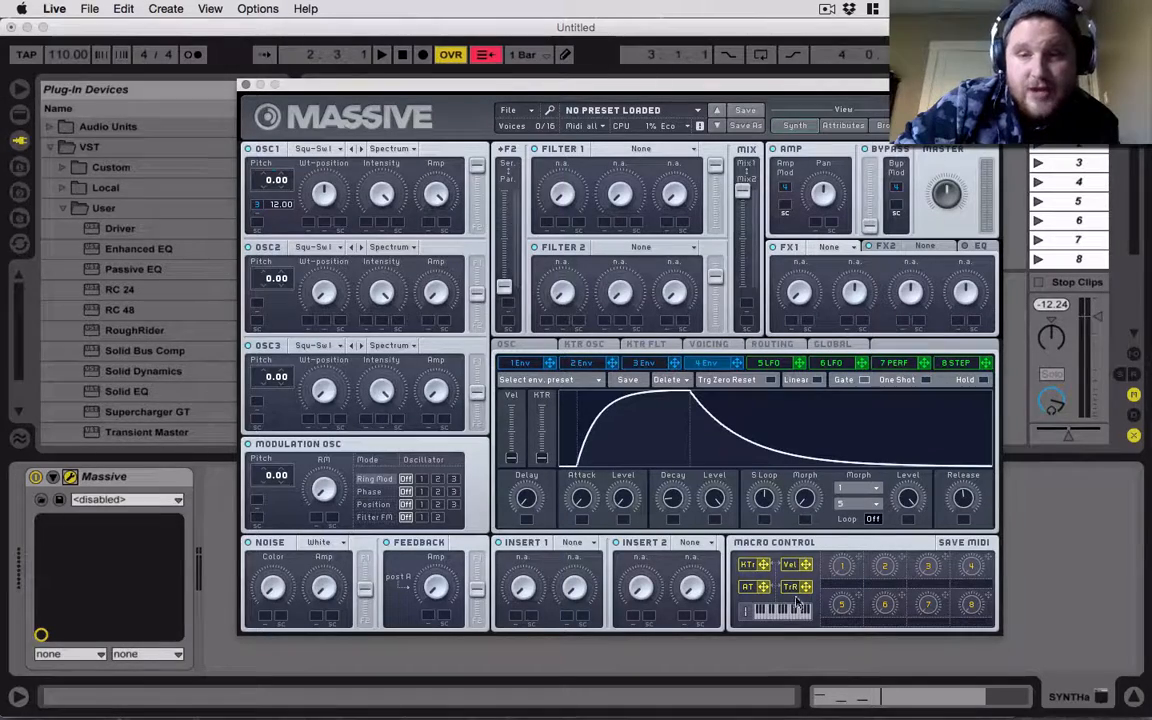
Check the written effects chain, set Massive's Filter 1 to Lowpass 4 and audition the sound
left_click(737, 665)
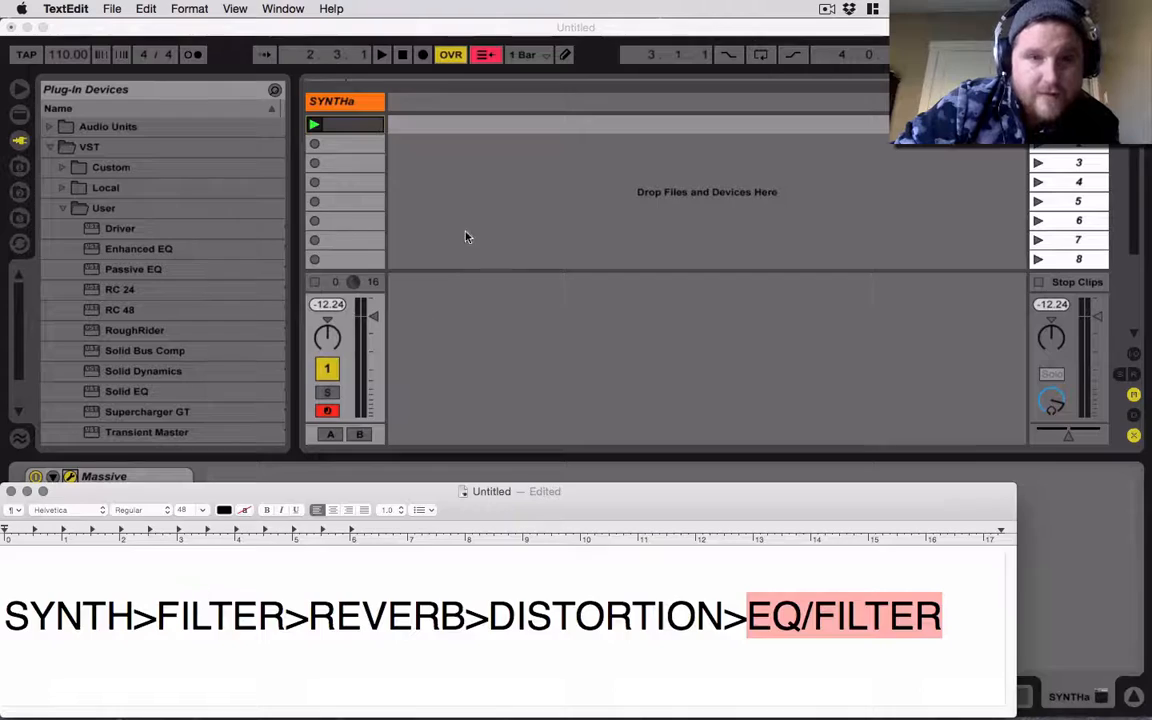
left_click(440, 222)
left_click(638, 149)
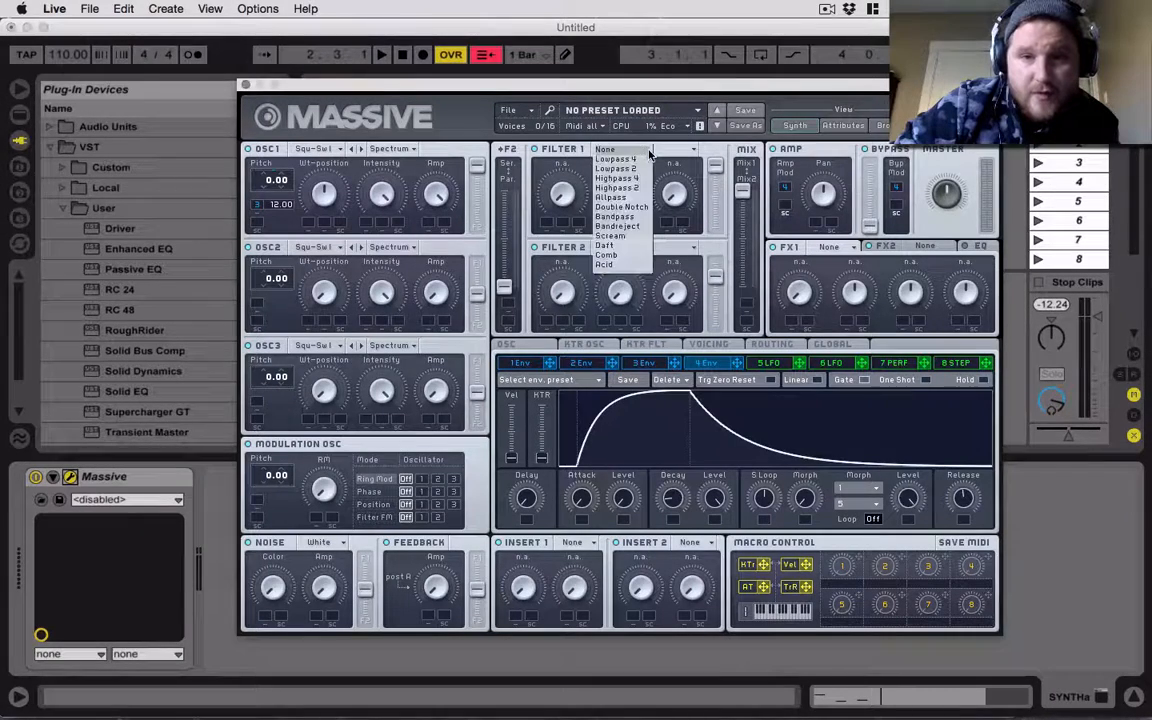
left_click(634, 160)
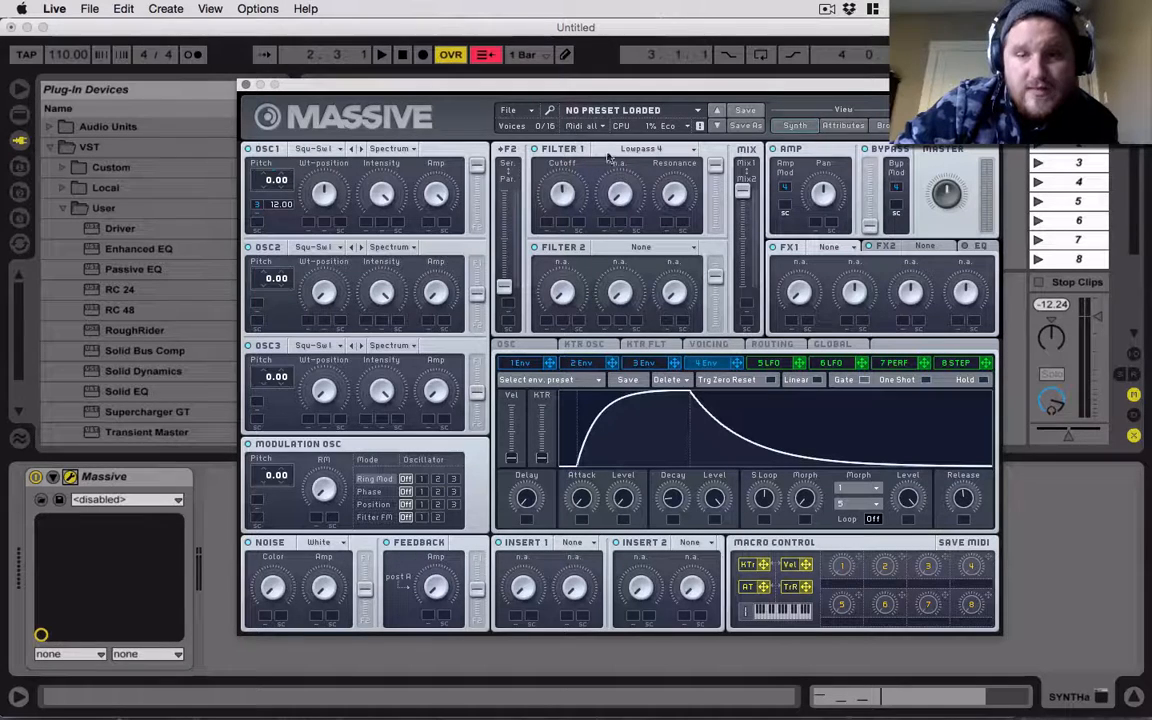
key("space")
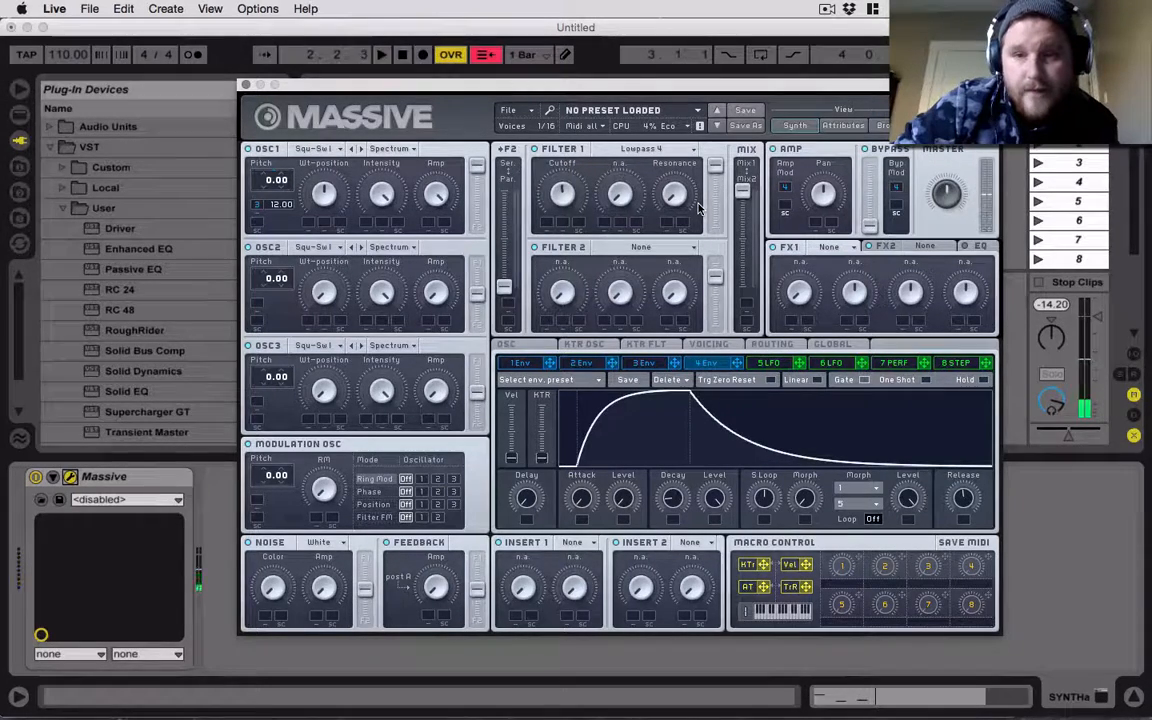
key("space")
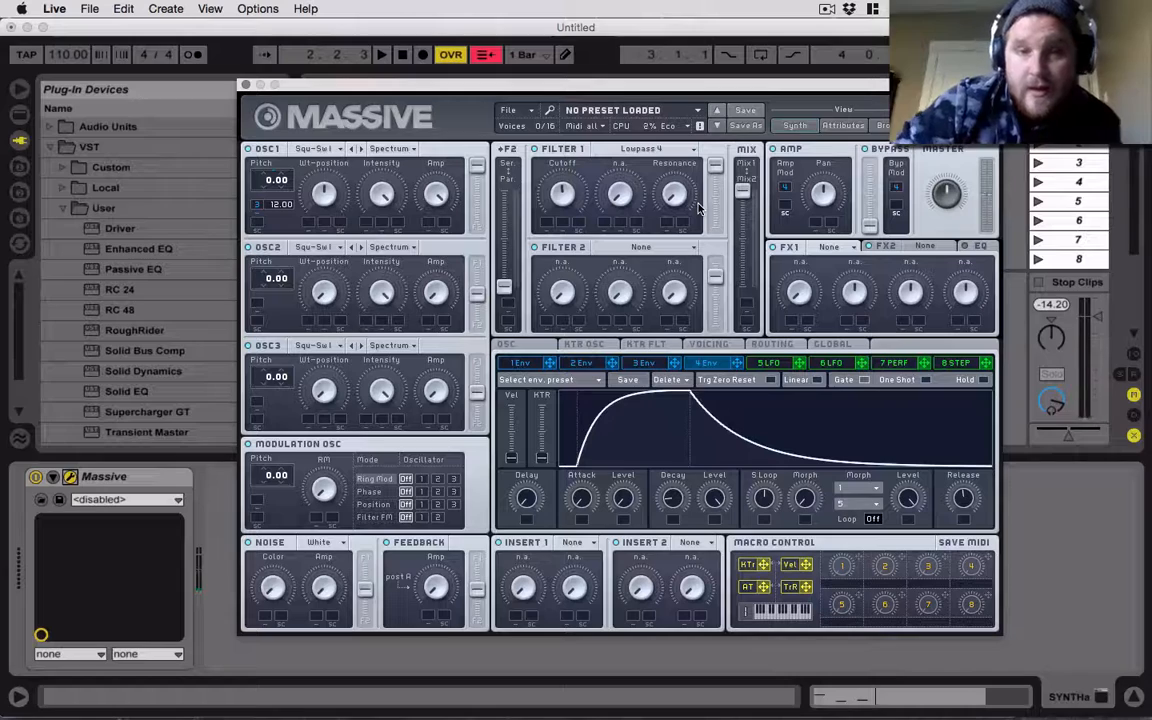
Load Reverb in Massive's FX1 slot and play back the clip to hear it
left_click(843, 253)
left_click(825, 312)
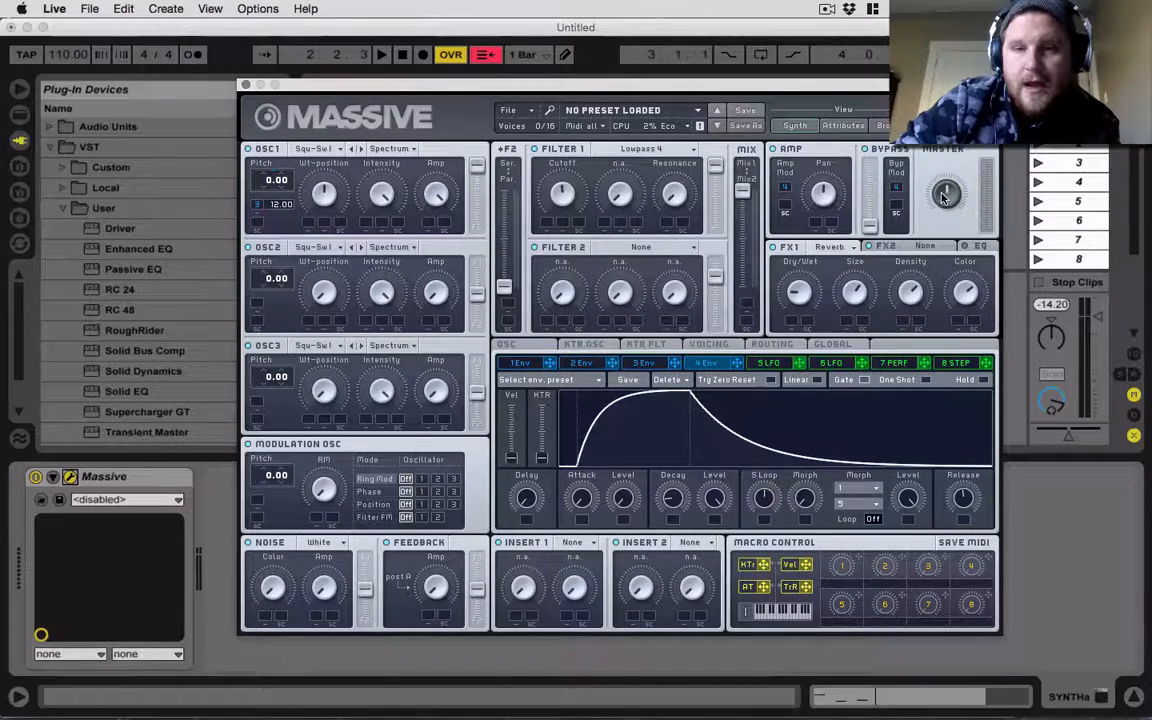
key("space")
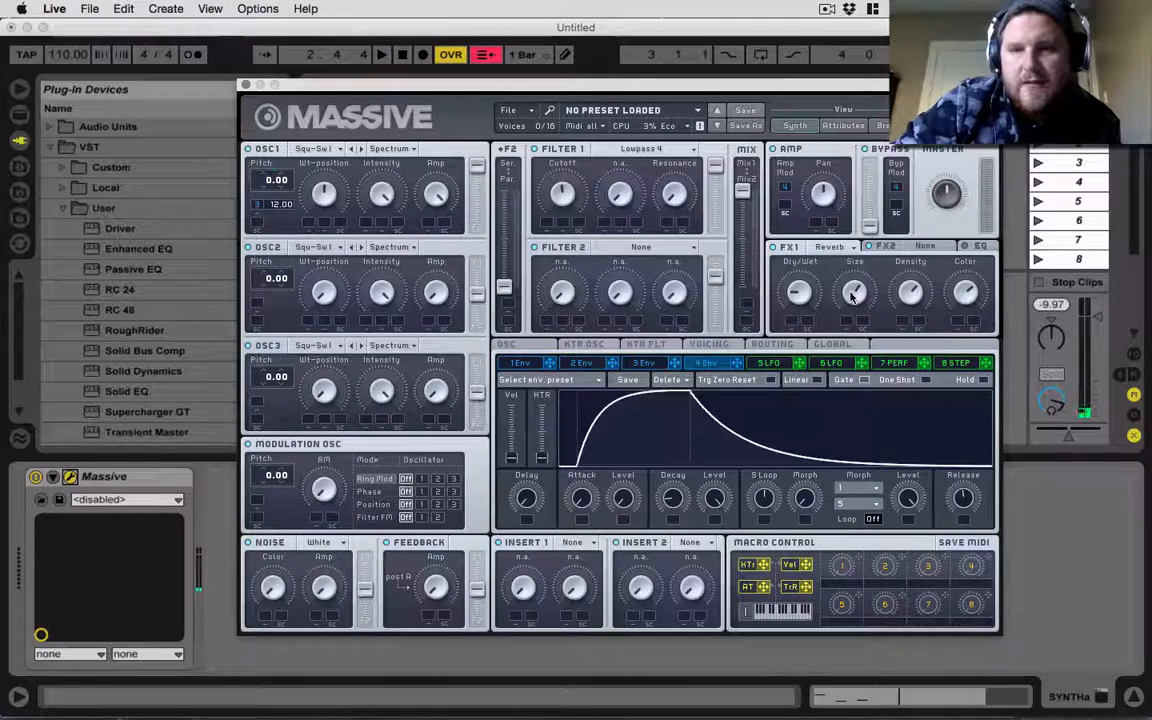
key("space")
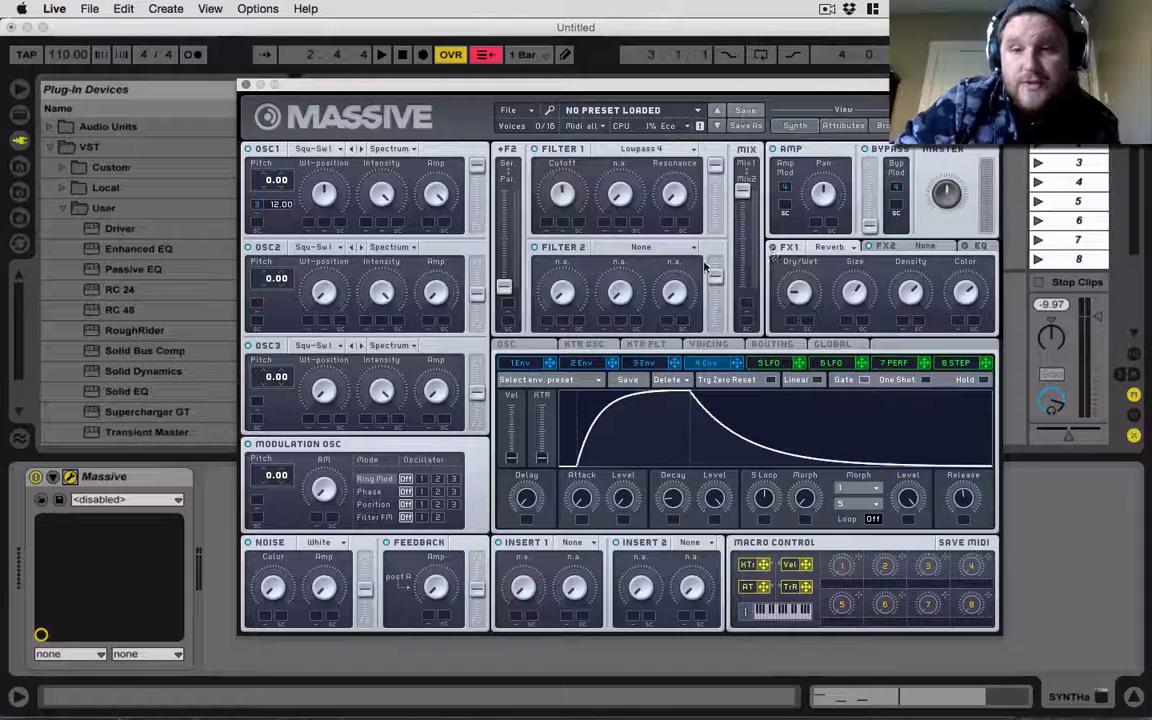
Close the Massive window and add Live's own Reverb audio effect after Massive on the SYNTHa track
left_click(245, 86)
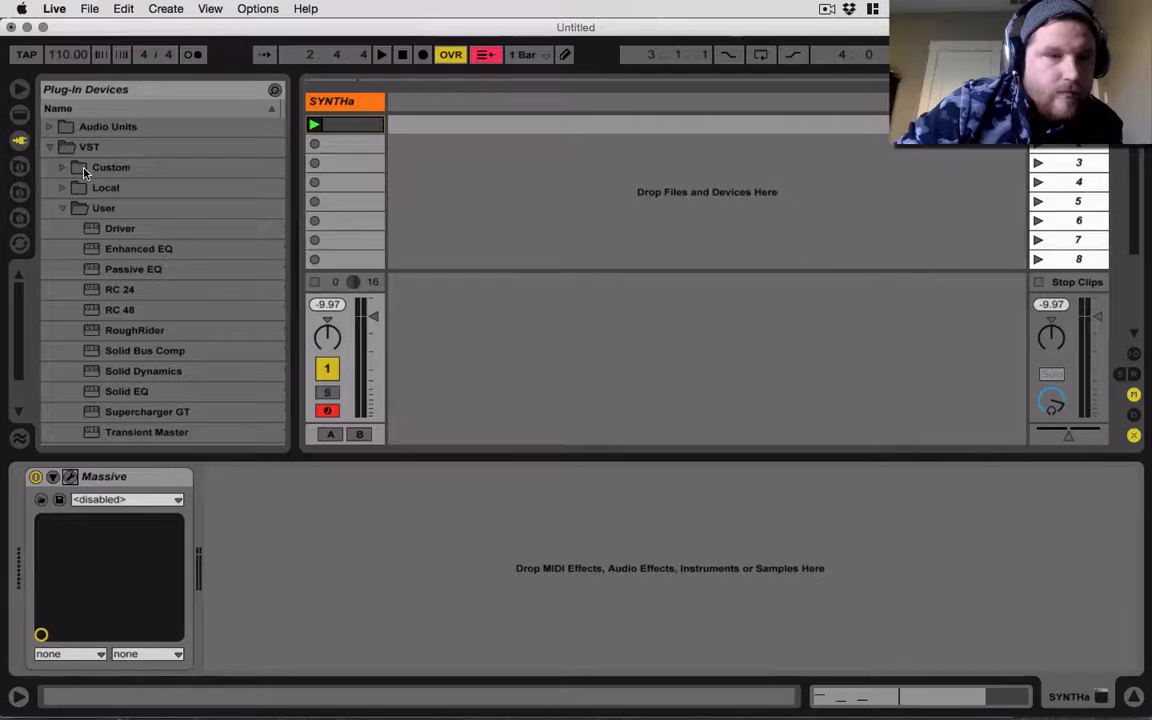
left_click(21, 116)
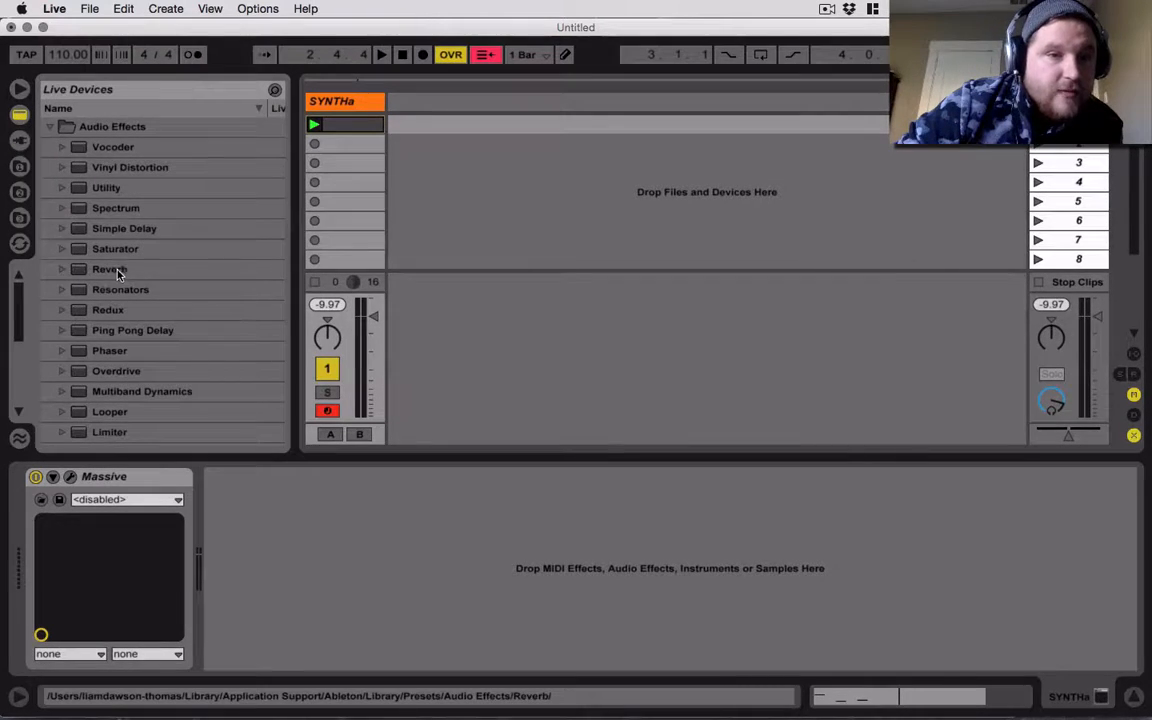
left_click_drag(116, 268, 350, 580)
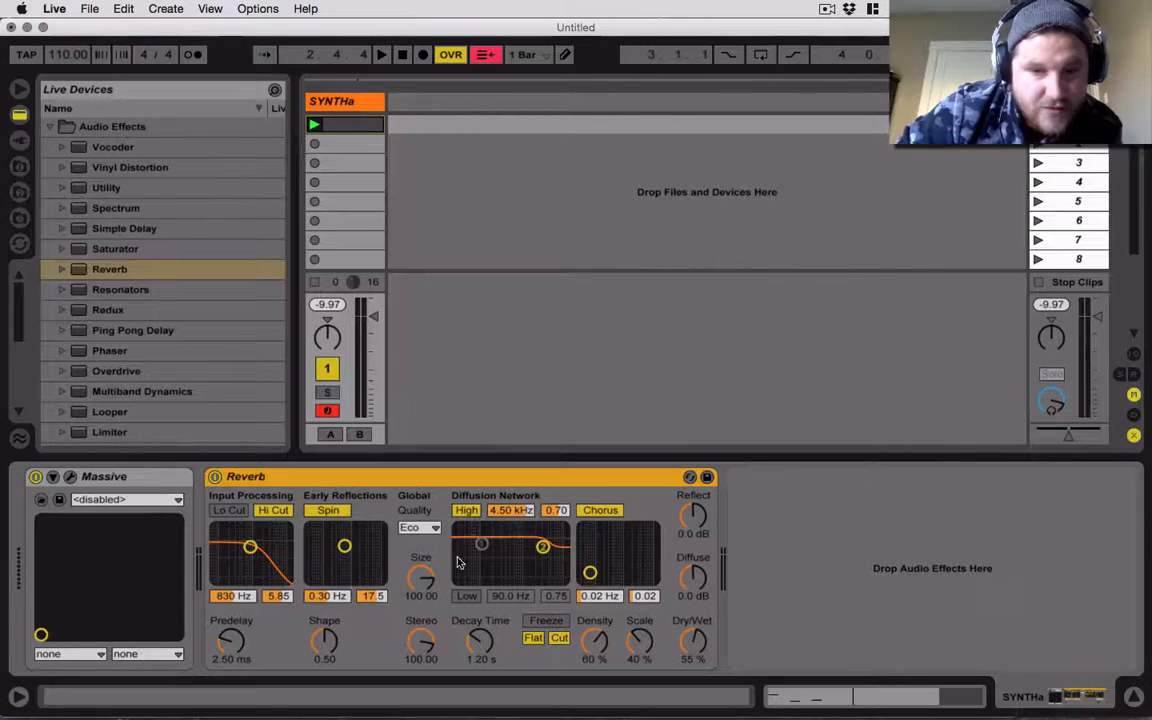
Disable the Reverb's Hi Cut input filter, set its predelay to 0.50 ms and its shape to 0.74
left_click(278, 512)
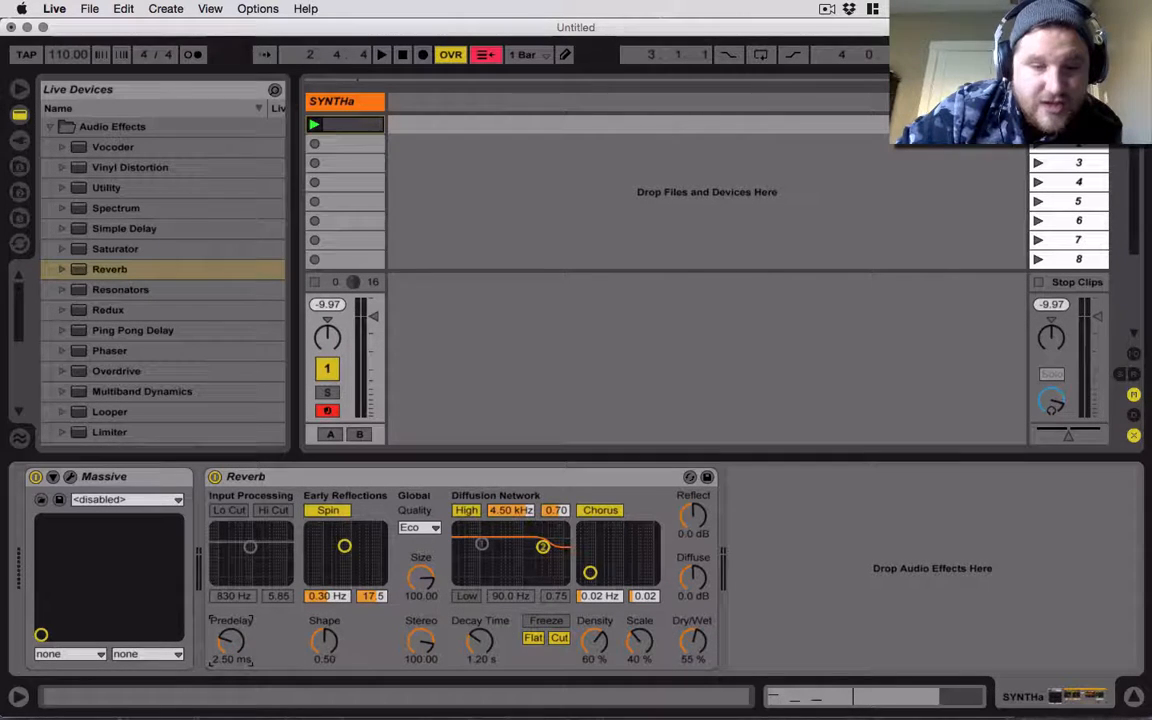
left_click_drag(230, 658, 230, 672)
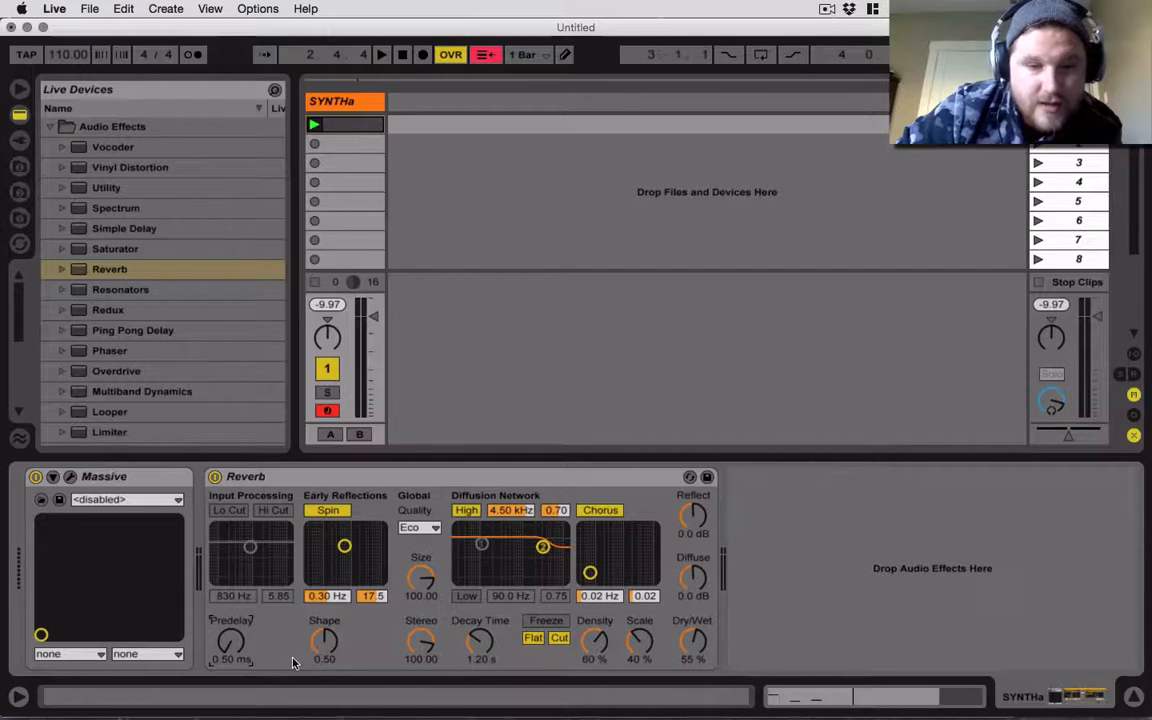
mouse_move(218, 657)
left_mouse_down()
mouse_move(218, 622)
mouse_move(225, 675)
left_mouse_up()
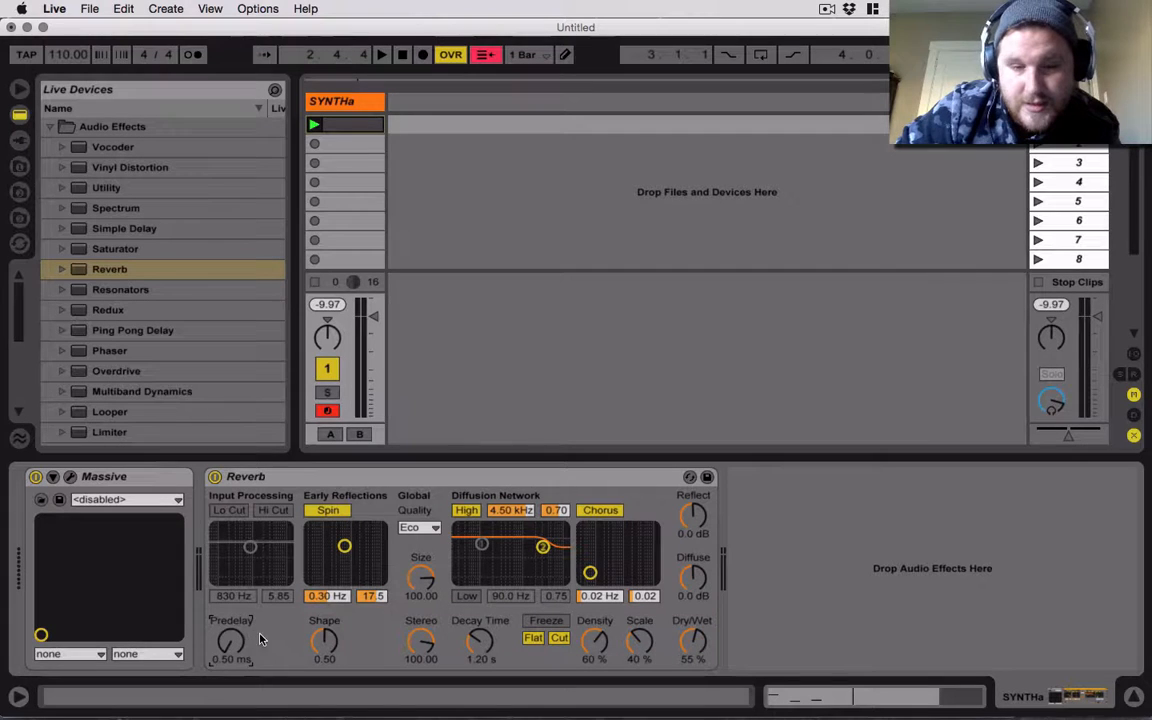
left_click_drag(324, 641, 324, 618)
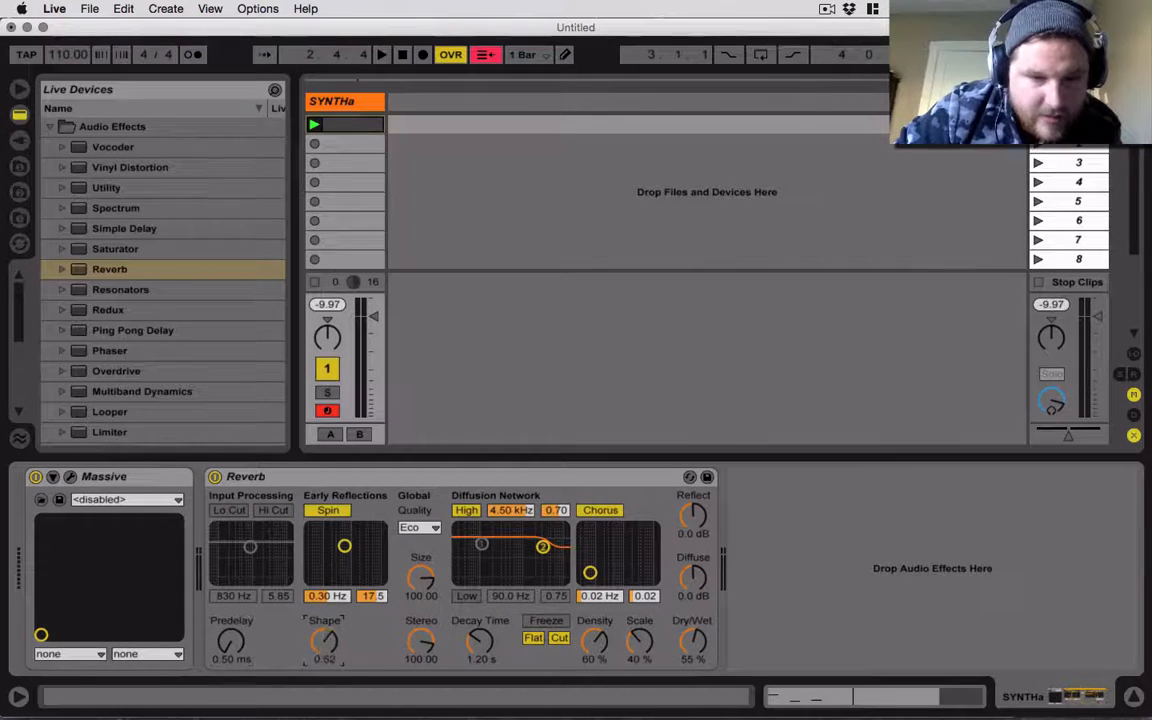
Set the Reverb's global quality to High, its size to 187.60 and its stereo width to 120.00
left_click(412, 528)
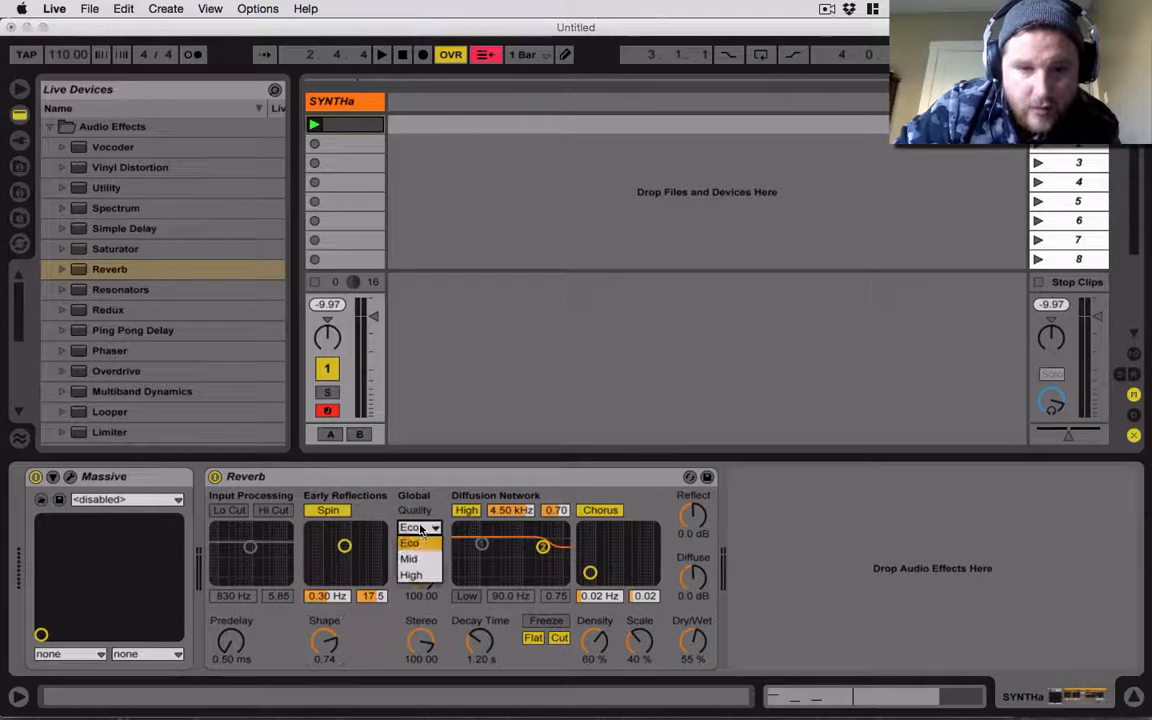
left_click(380, 560)
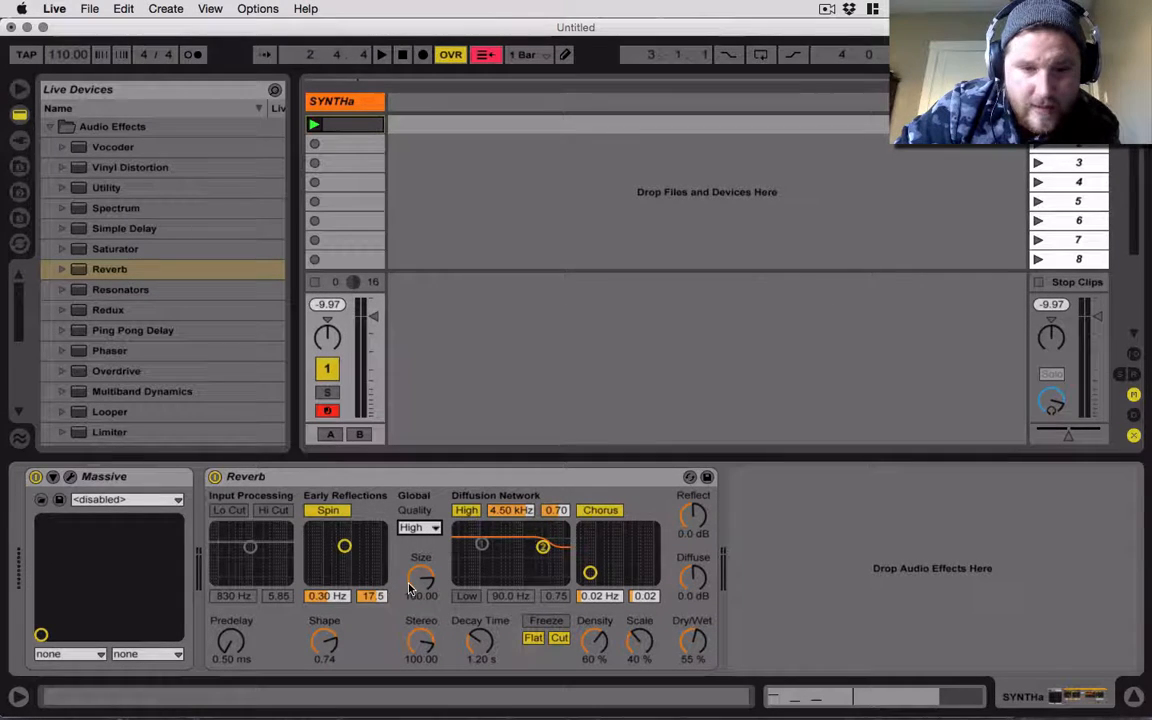
left_click_drag(408, 590, 408, 550)
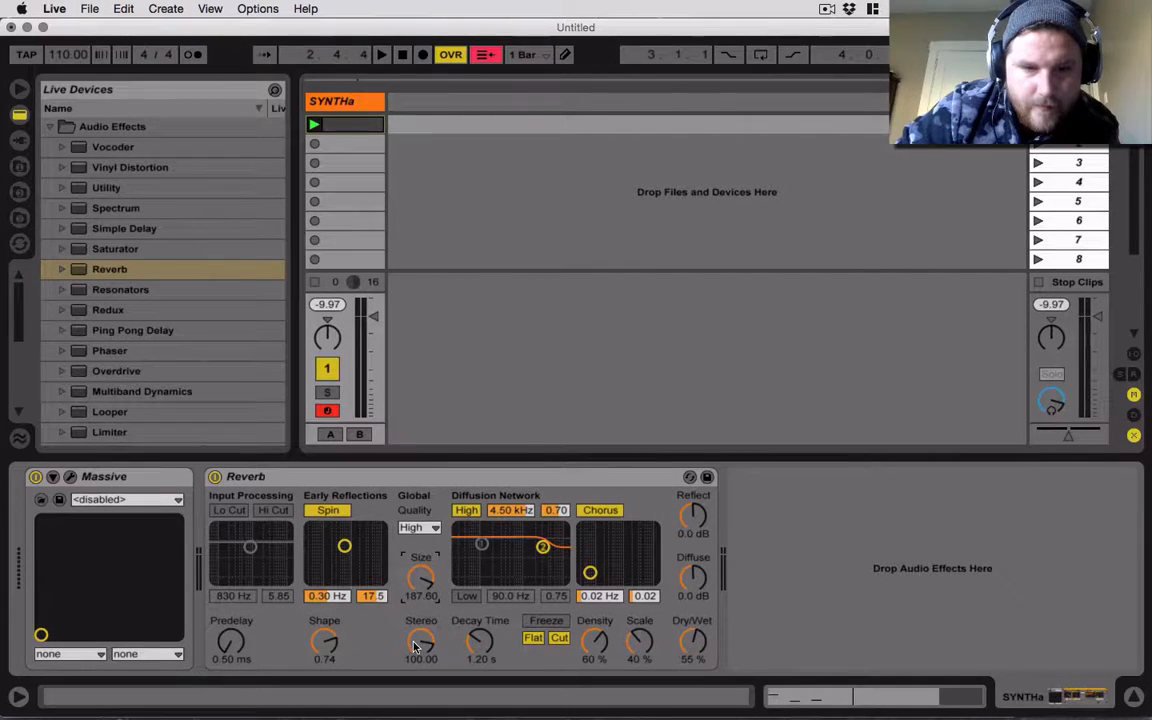
left_click_drag(416, 648, 416, 632)
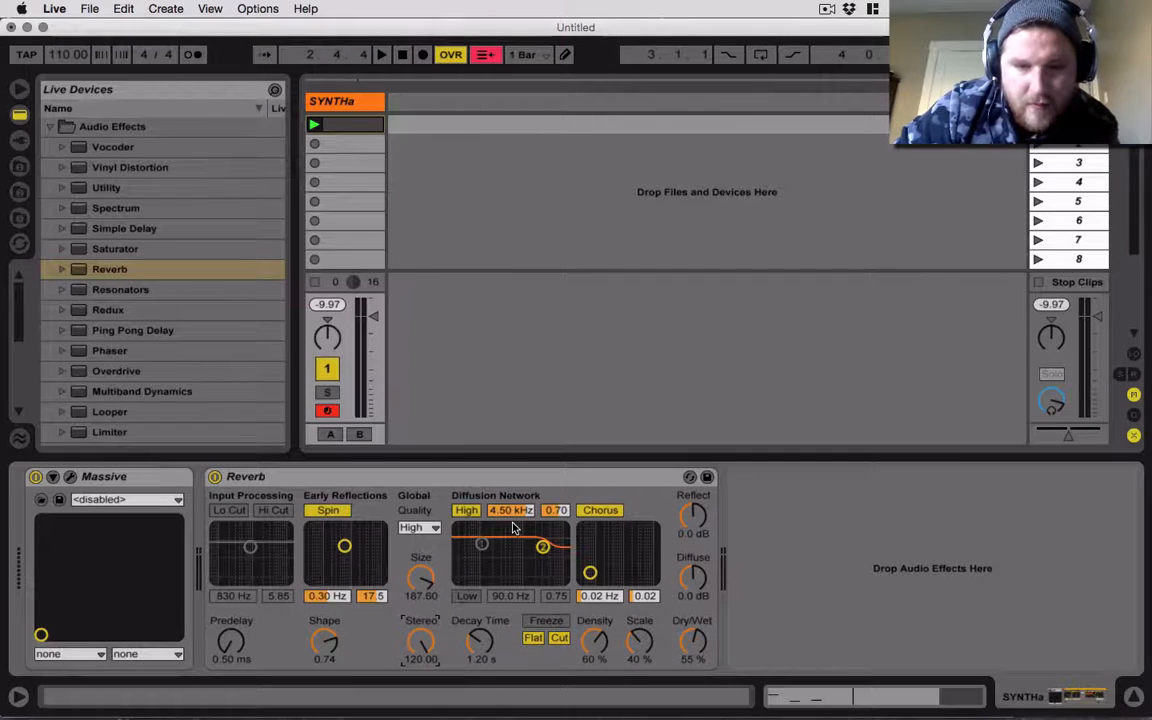
Compare short and long Reverb decay times during playback and settle on a decay time of 11.8 s
left_click(474, 645)
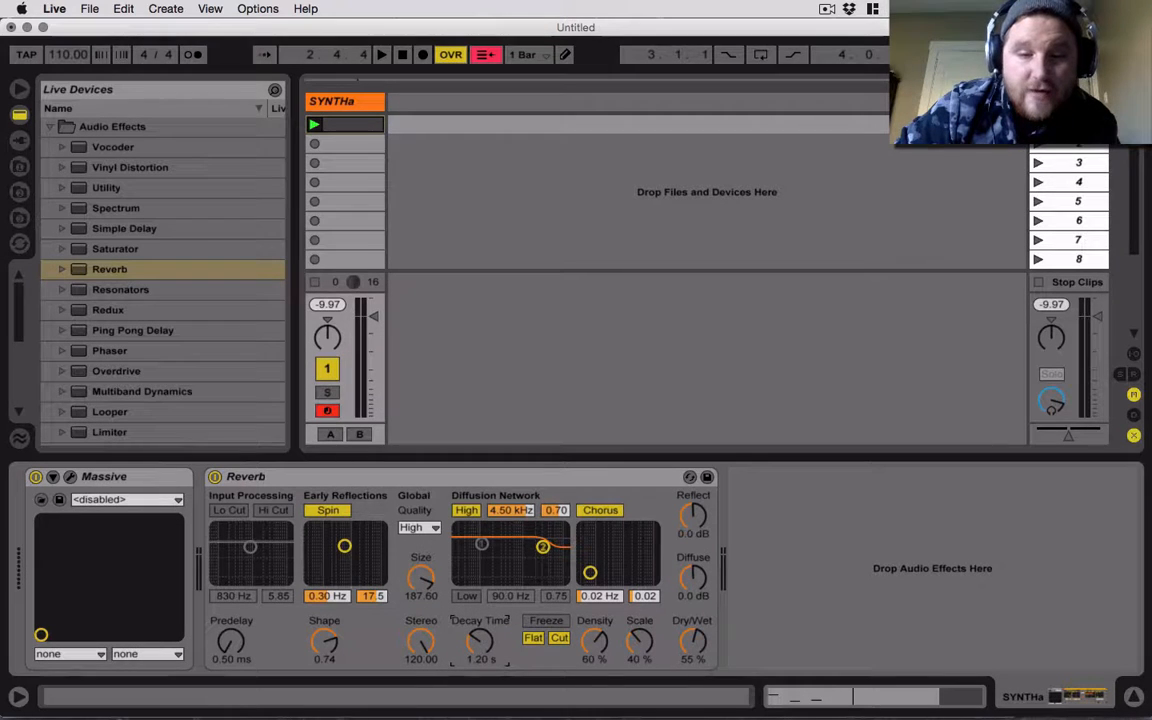
left_click_drag(479, 645, 479, 600)
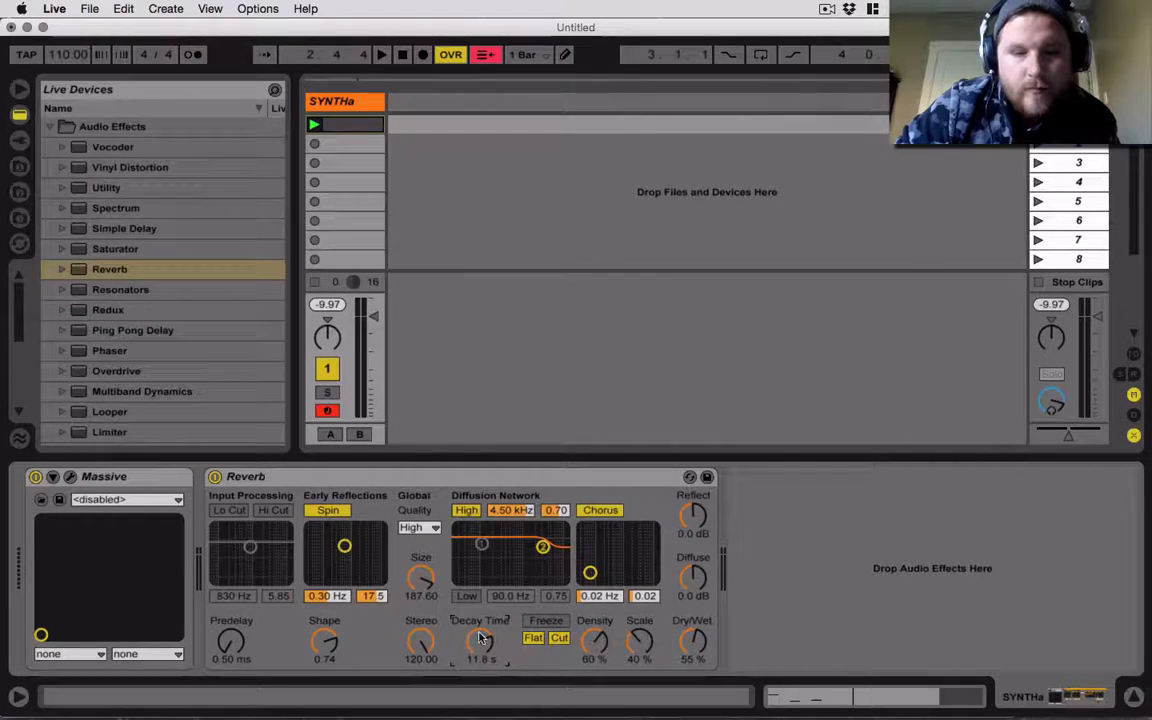
left_click_drag(479, 645, 479, 700)
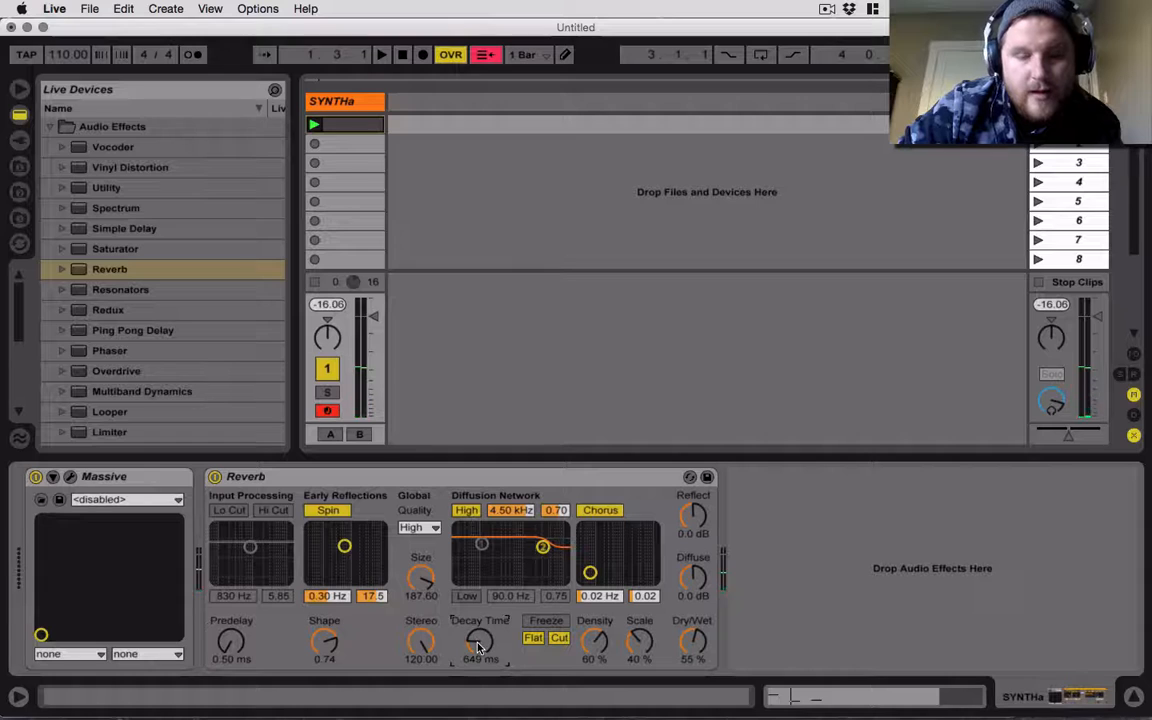
left_click_drag(482, 648, 482, 589)
key("space")
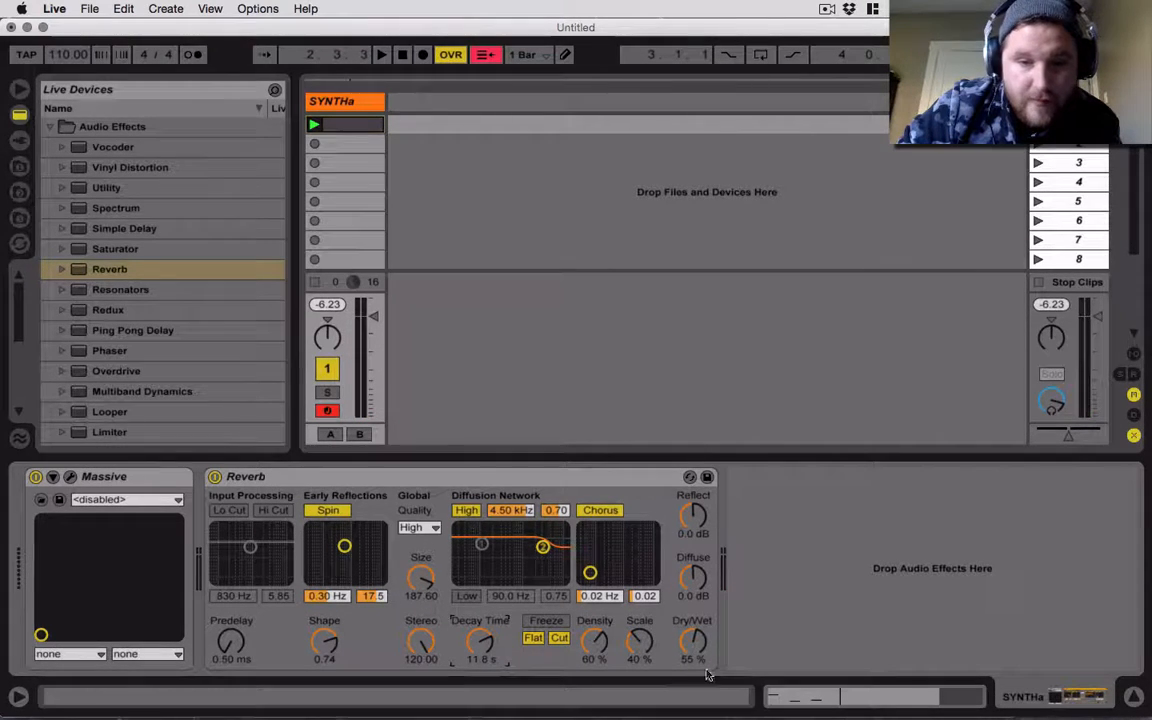
Lower the Reverb's dry/wet to 27 %, diffuse to -5.3 dB and reflect to -3.9 dB, and audition the result
left_click_drag(698, 645, 698, 673)
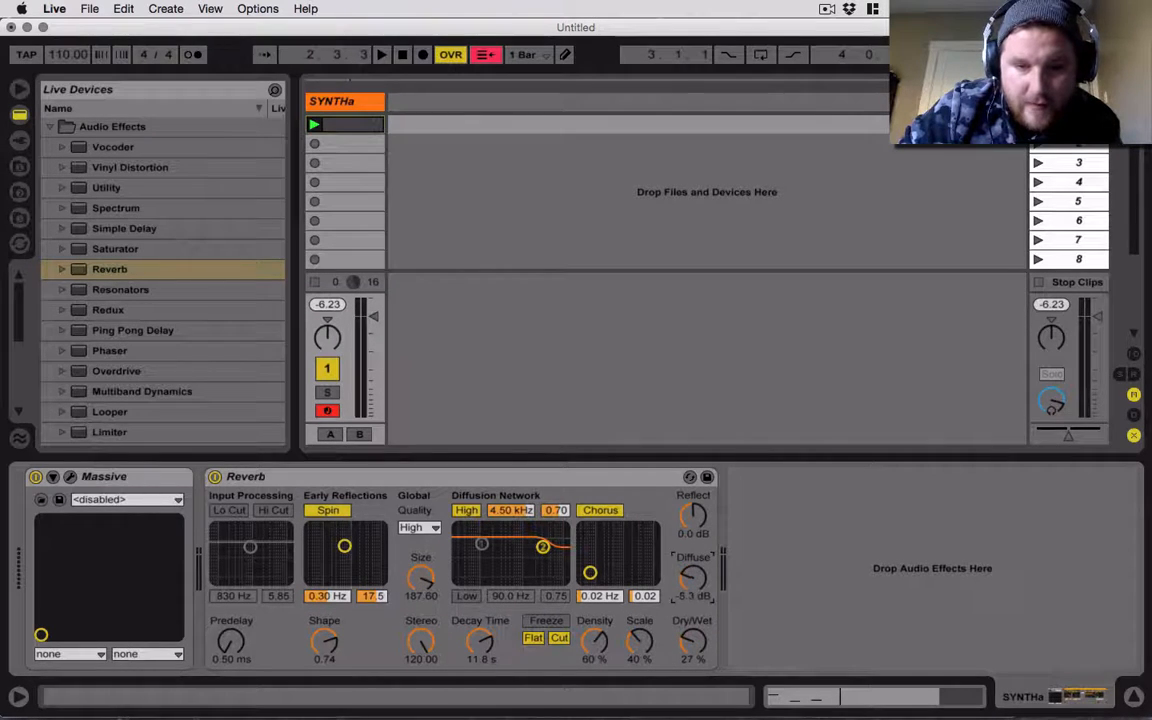
key("space")
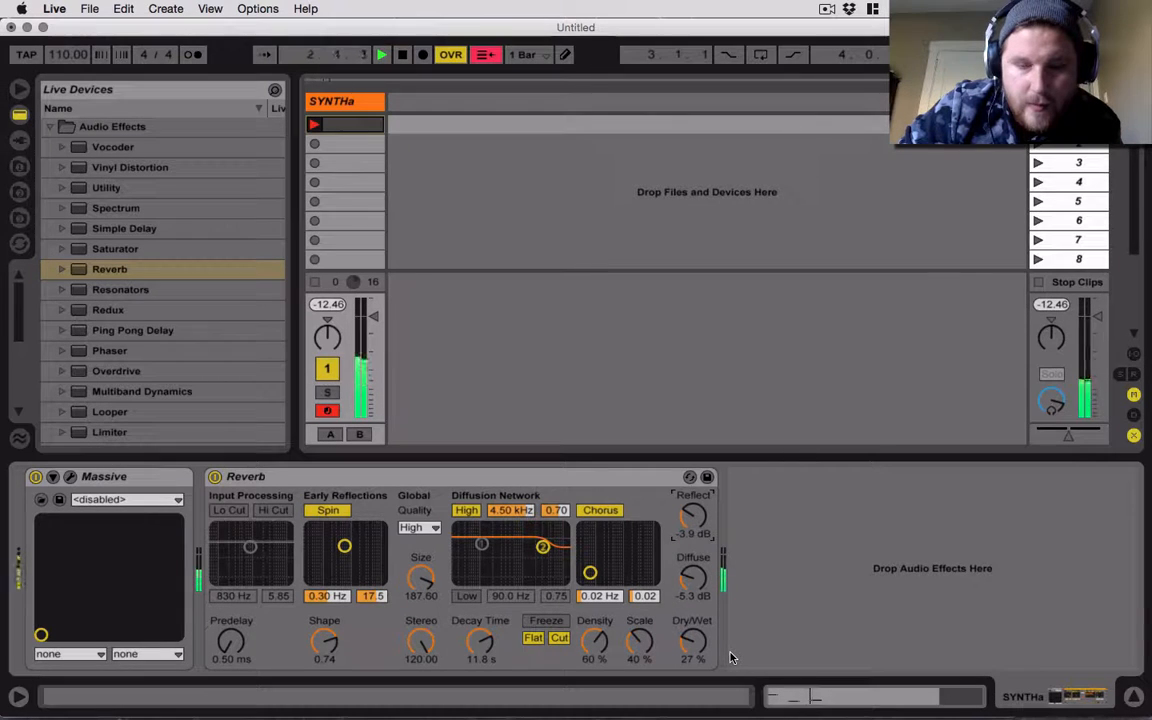
key("space")
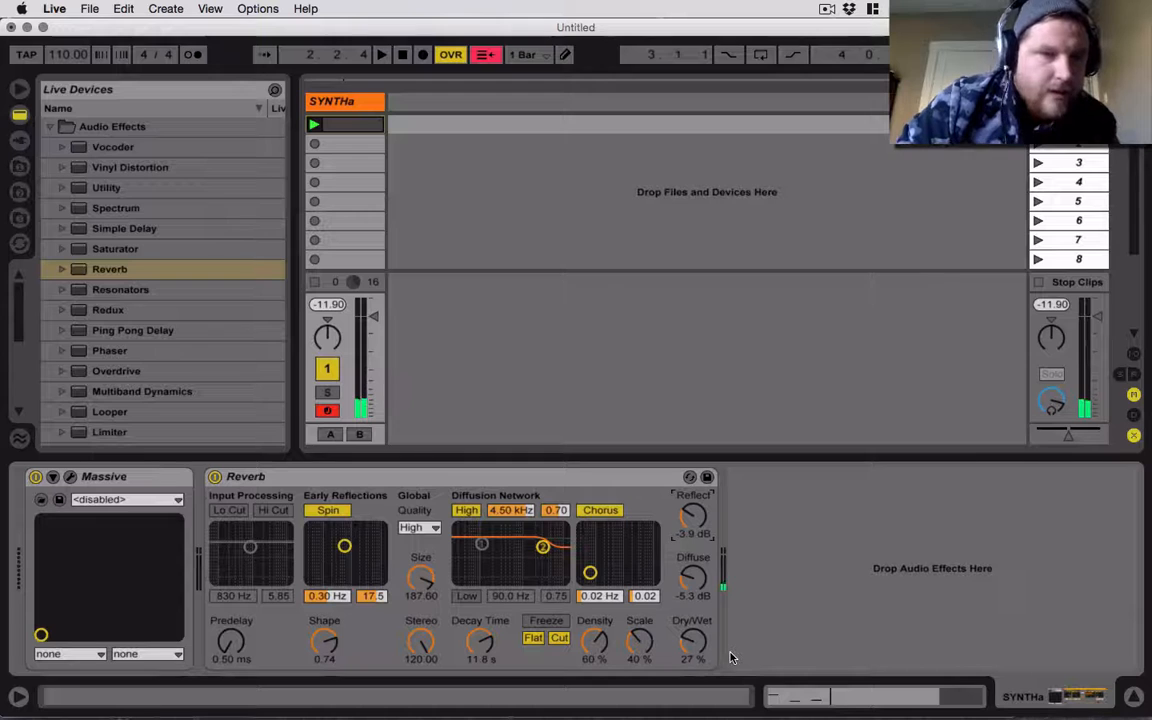
Replace Live's Reverb with the RC 24 reverb plug-in after Massive
left_click(347, 486)
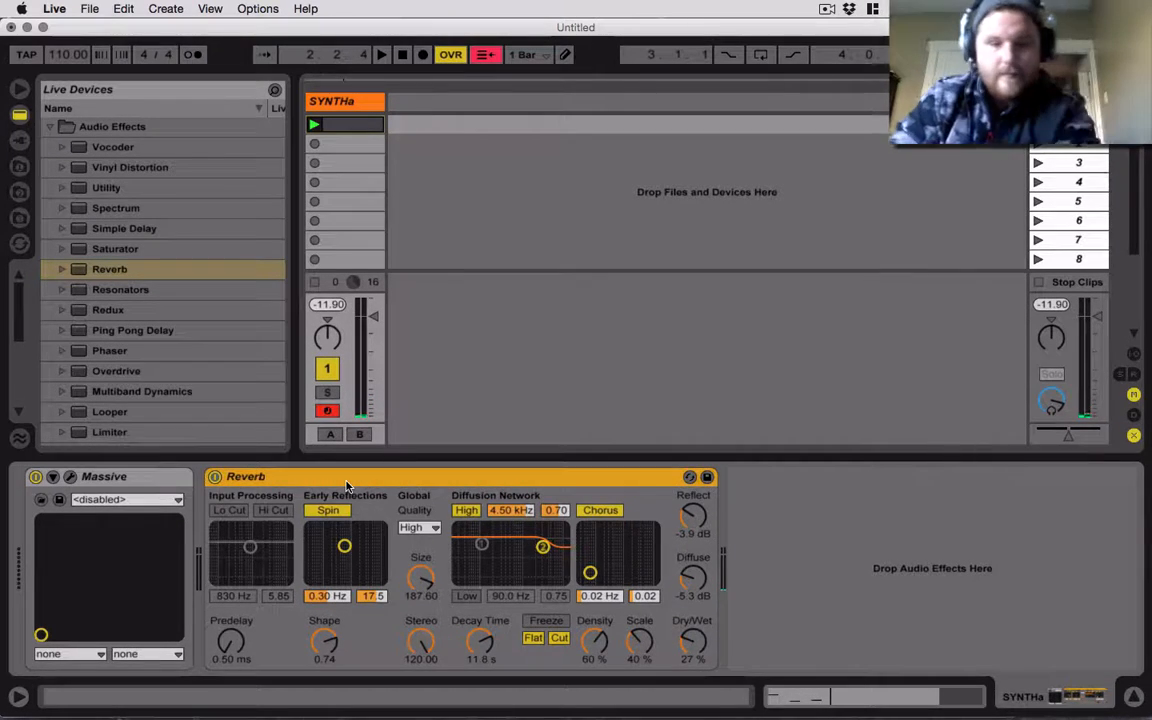
key("Delete")
left_click(19, 140)
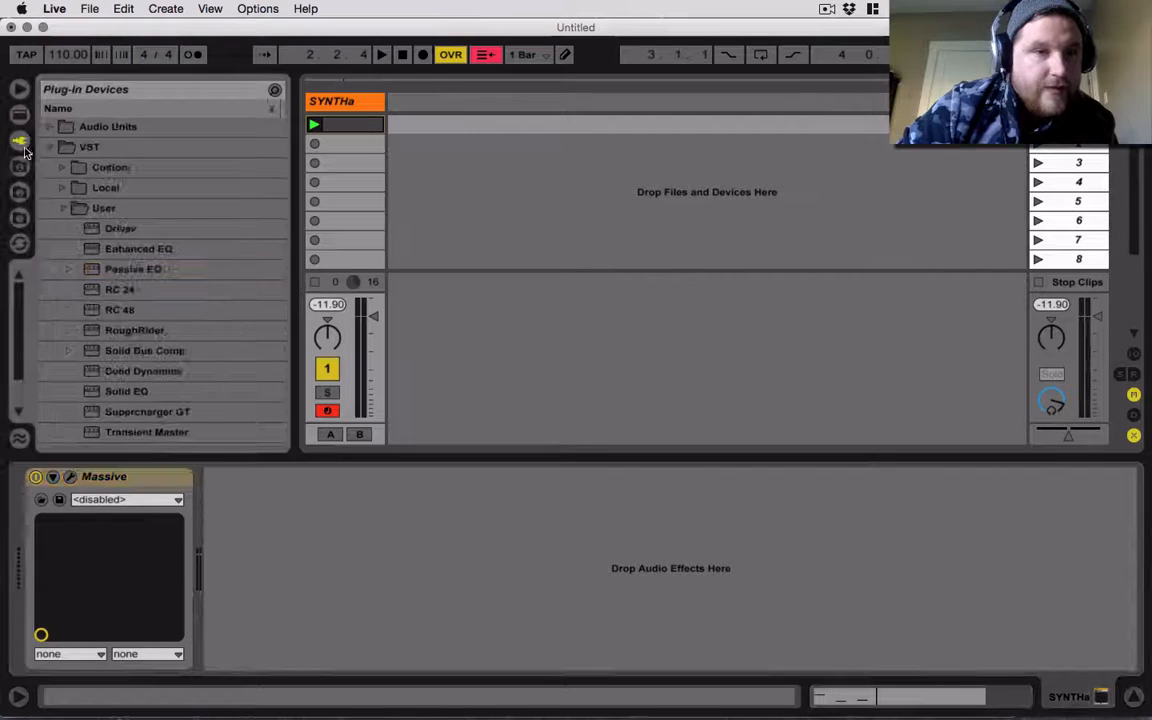
left_click_drag(129, 292, 285, 519)
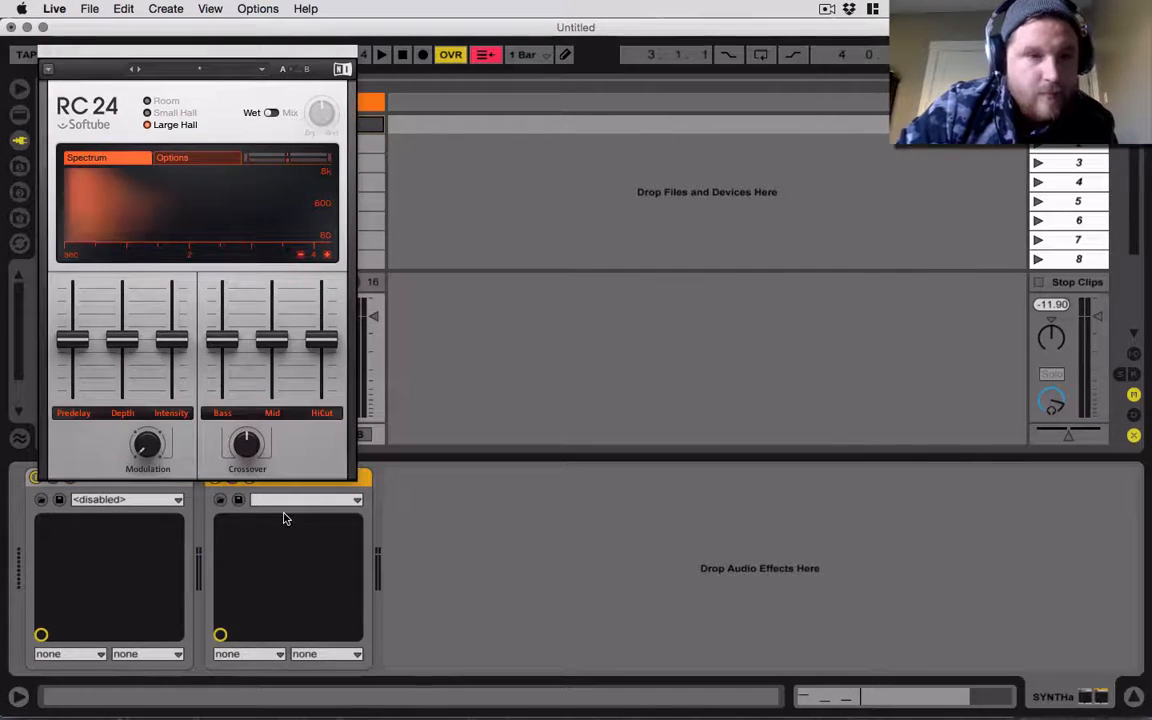
Switch the RC 24 from Wet to Mix and turn its dry/wet balance well towards dry
left_click(270, 113)
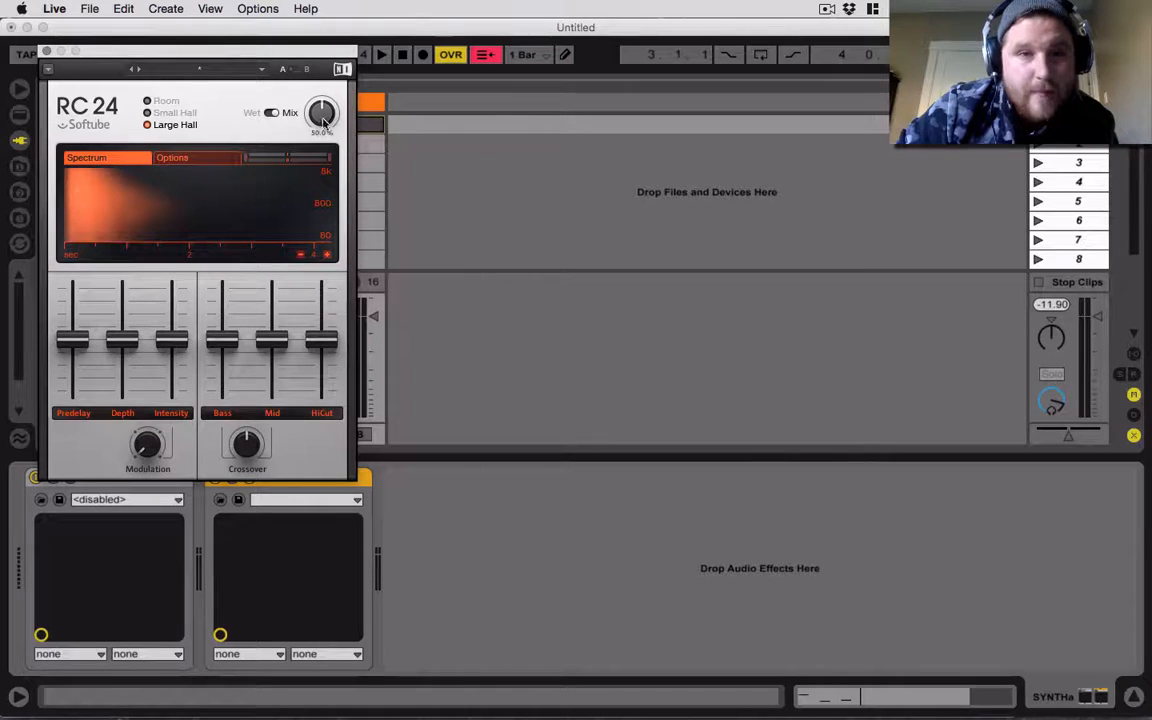
left_click_drag(321, 112, 321, 125)
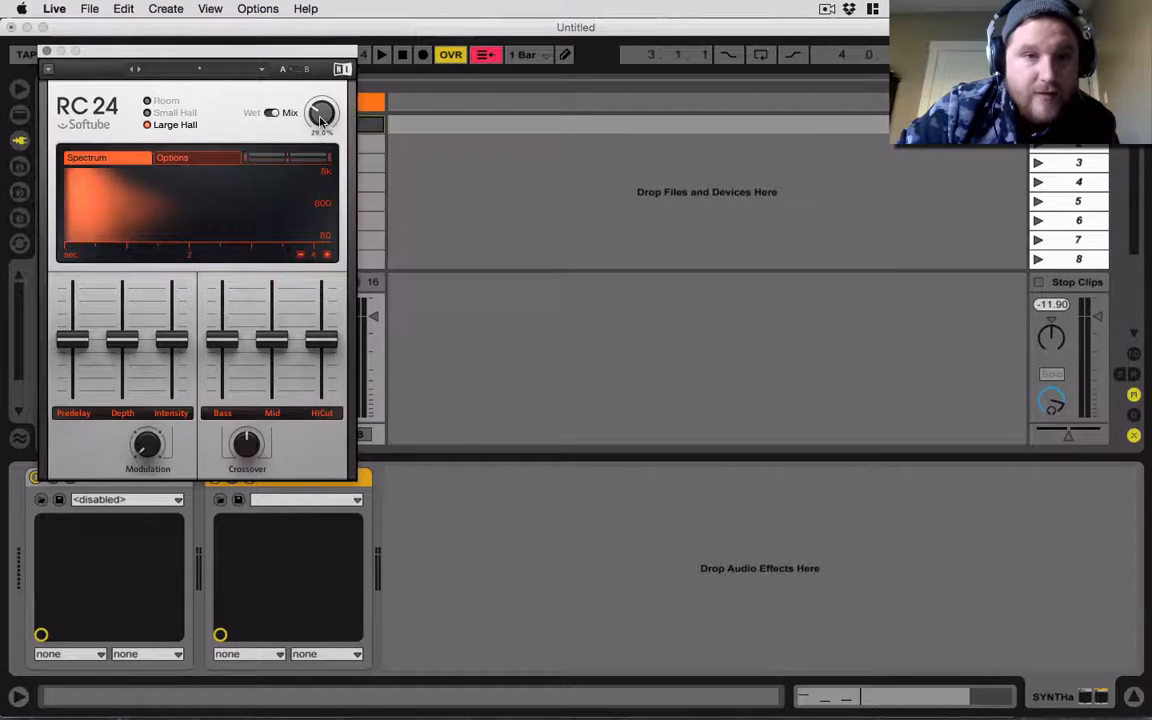
left_click_drag(321, 118, 321, 128)
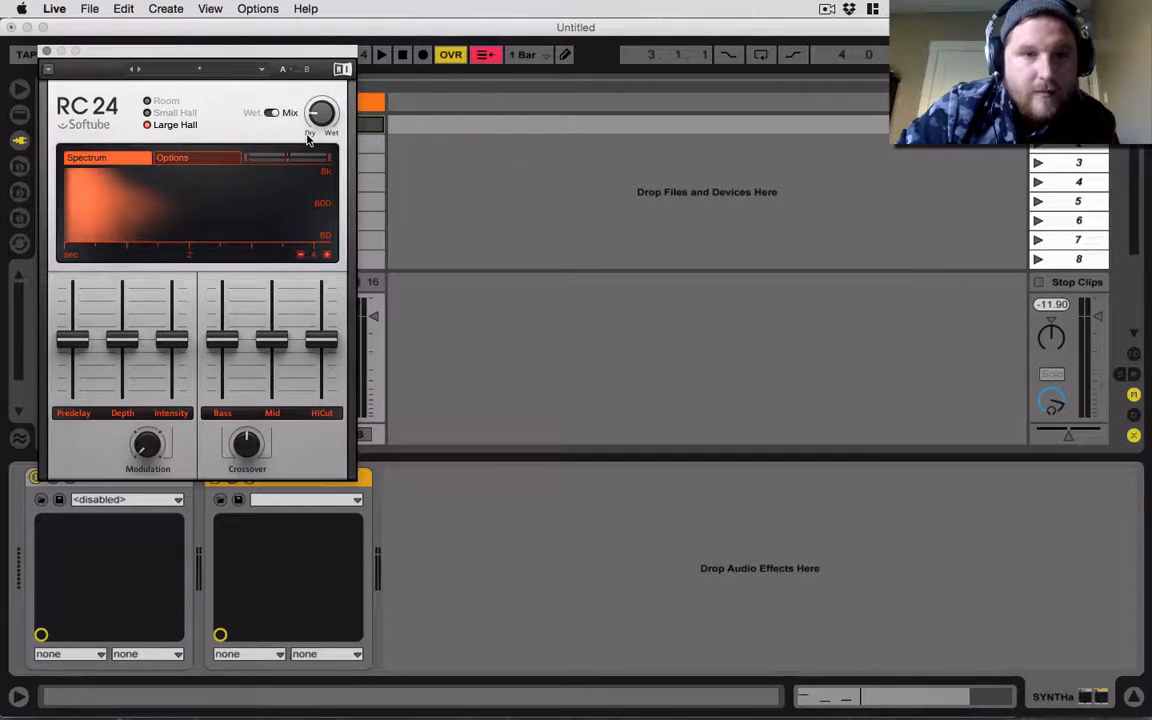
mouse_move(313, 115)
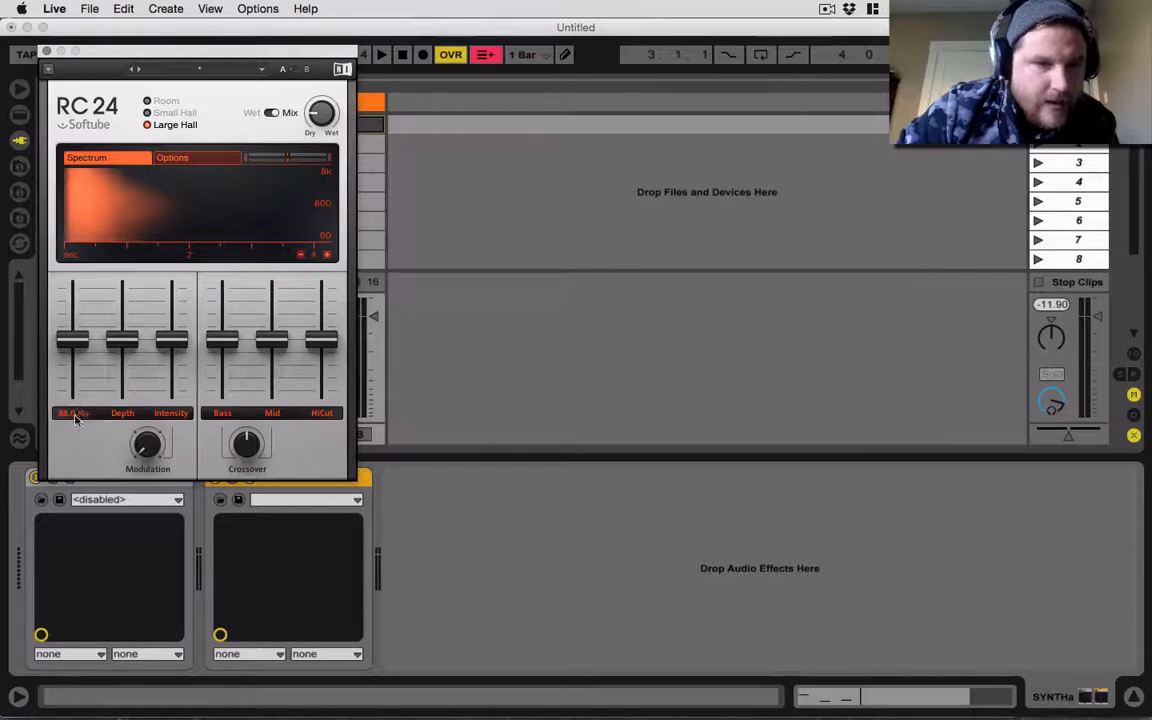
Lower the RC 24's predelay to near its minimum and slightly raise its modulation depth and intensity
left_click_drag(72, 340, 72, 390)
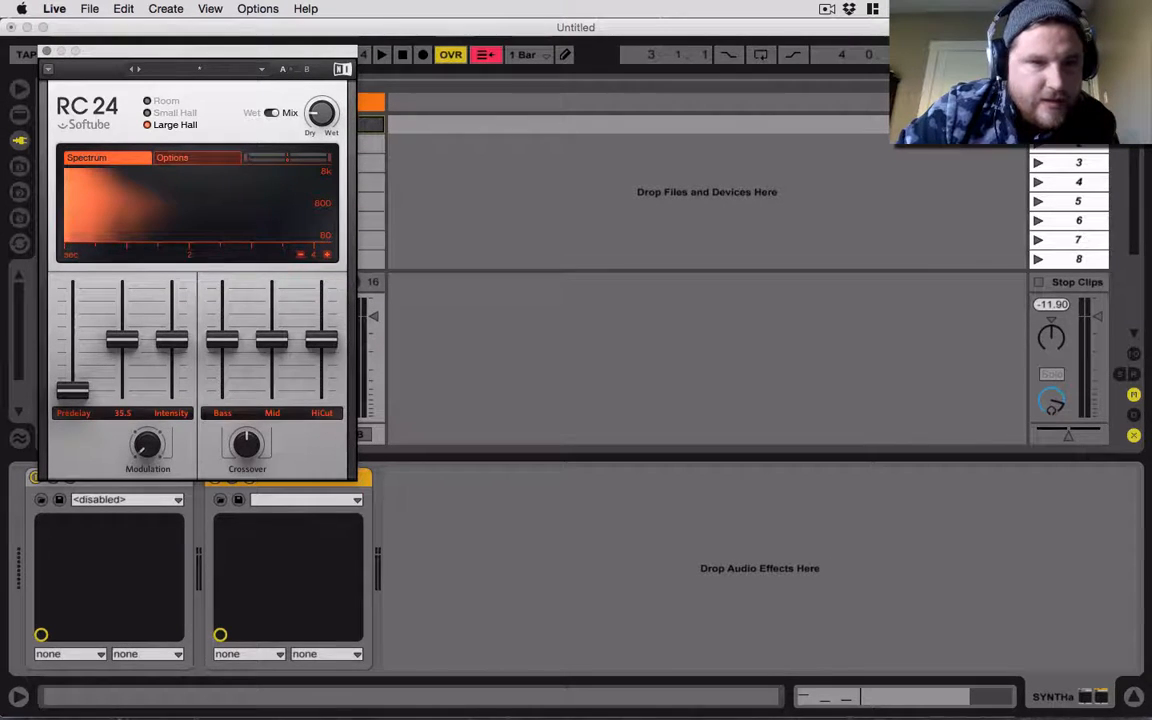
left_click_drag(122, 340, 169, 330)
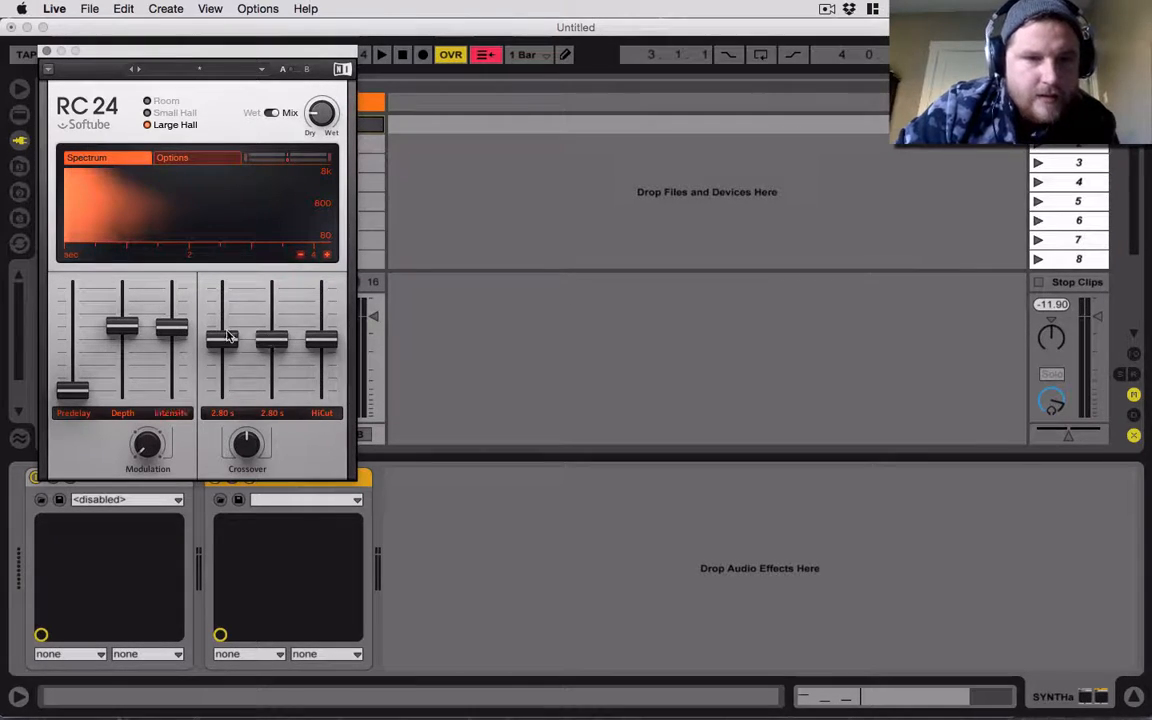
Raise the RC 24's bass and mid decay, set HiCut to about 4923 Hz and the crossover to 750 Hz
left_click_drag(222, 340, 222, 330)
left_click_drag(286, 350, 321, 320)
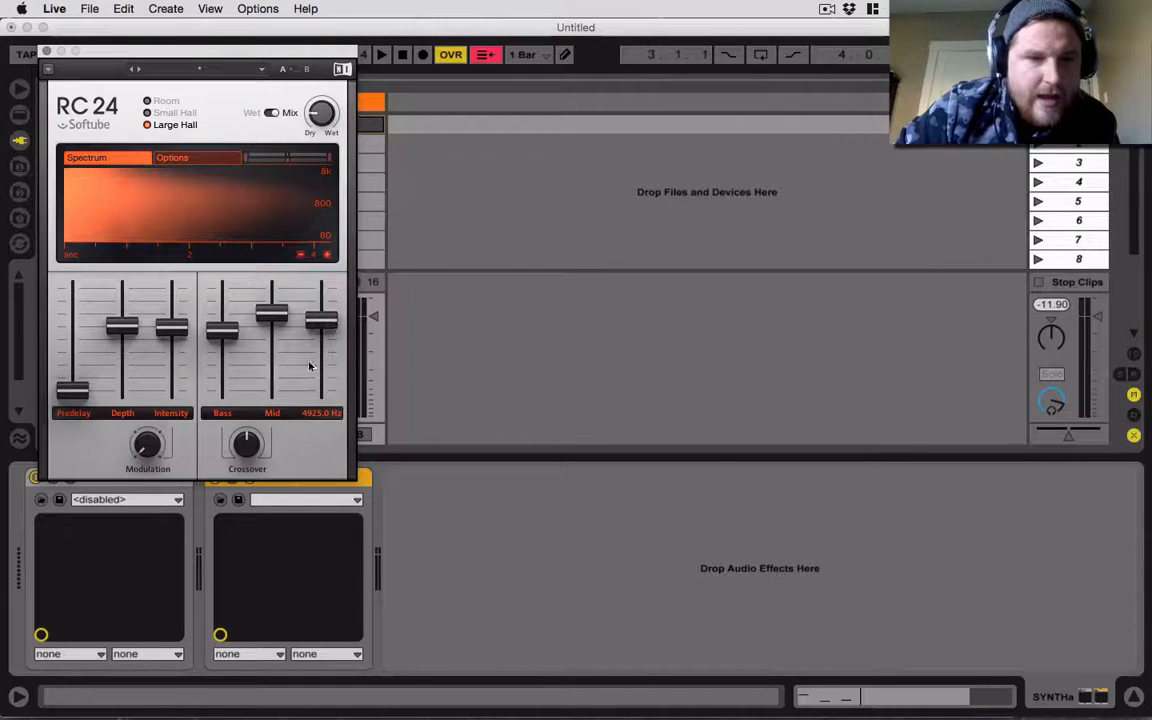
left_click_drag(252, 448, 252, 428)
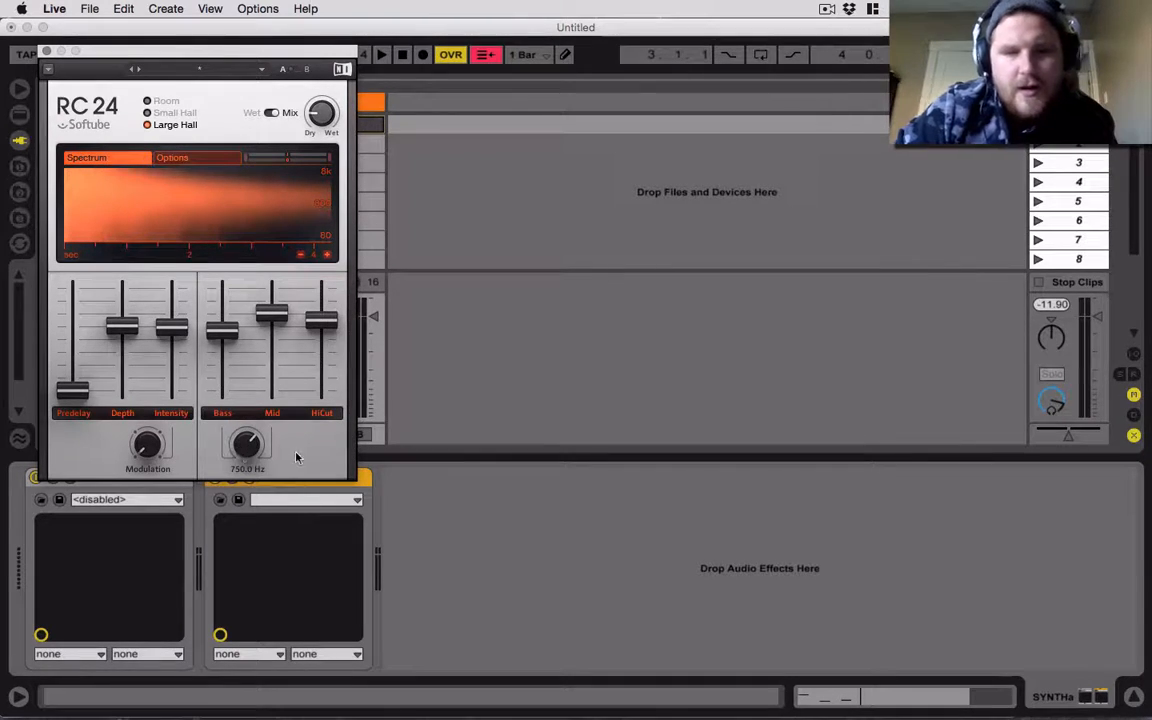
Fine-tune the RC 24's crossover, HiCut and wet mix slightly upwards during playback, then close its window and fold the device
key("space")
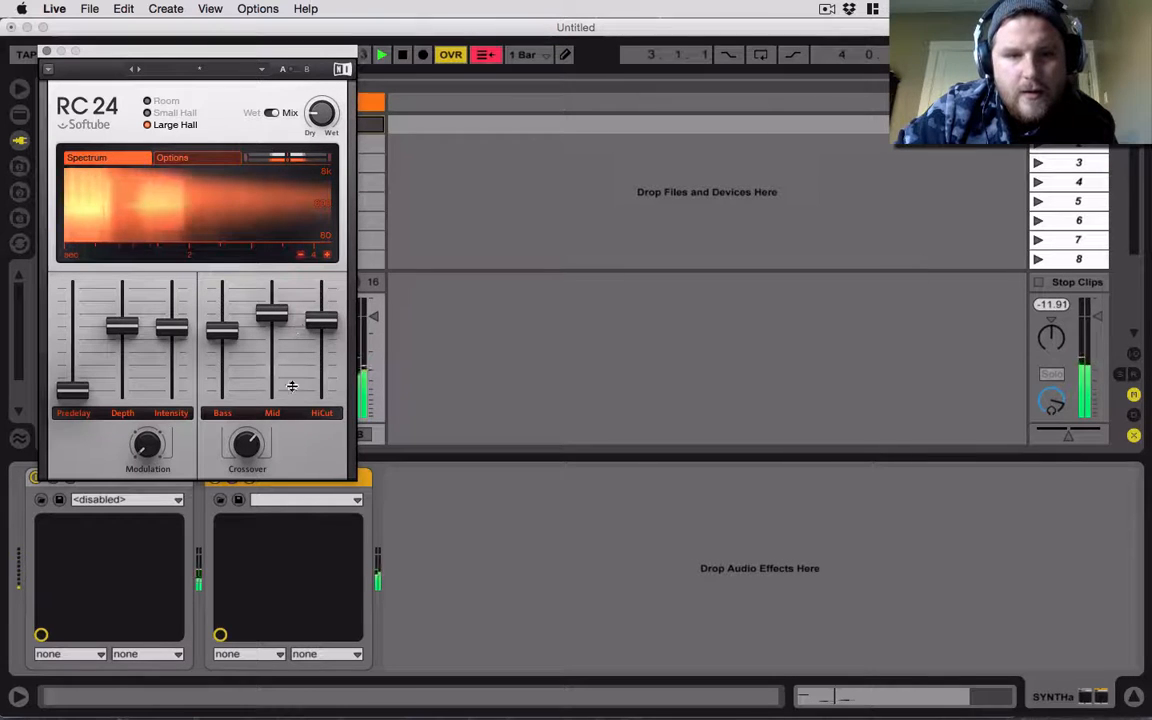
left_click_drag(246, 438, 246, 460)
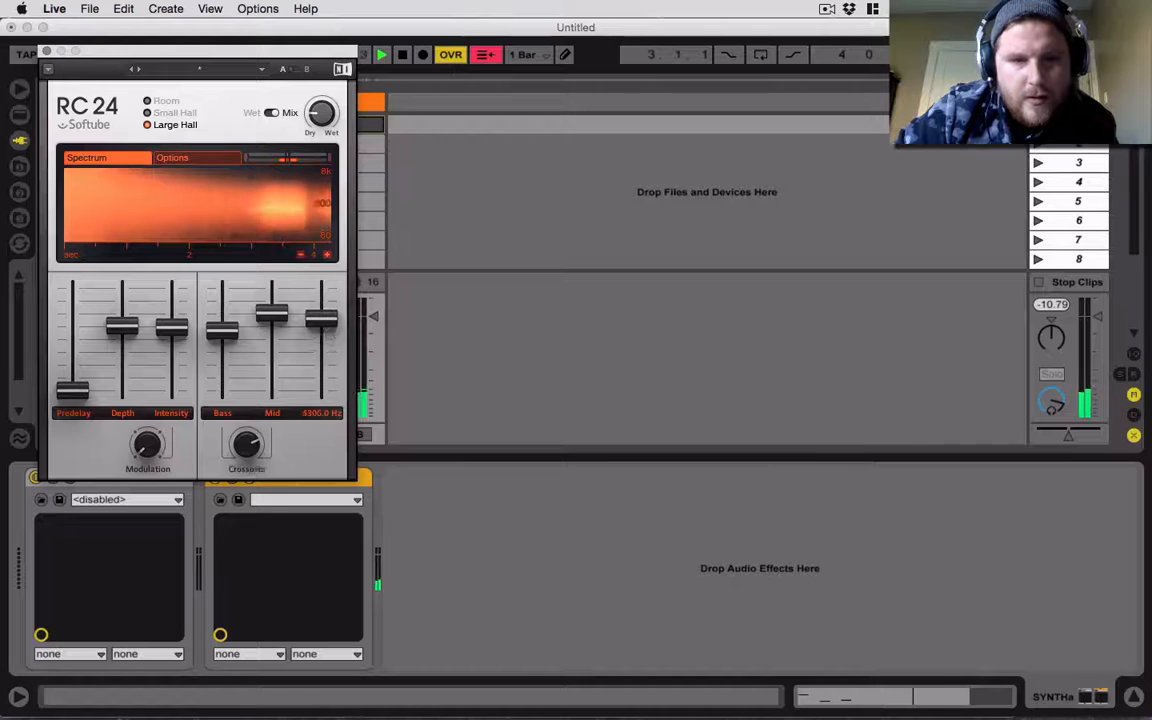
left_click_drag(320, 113, 320, 101)
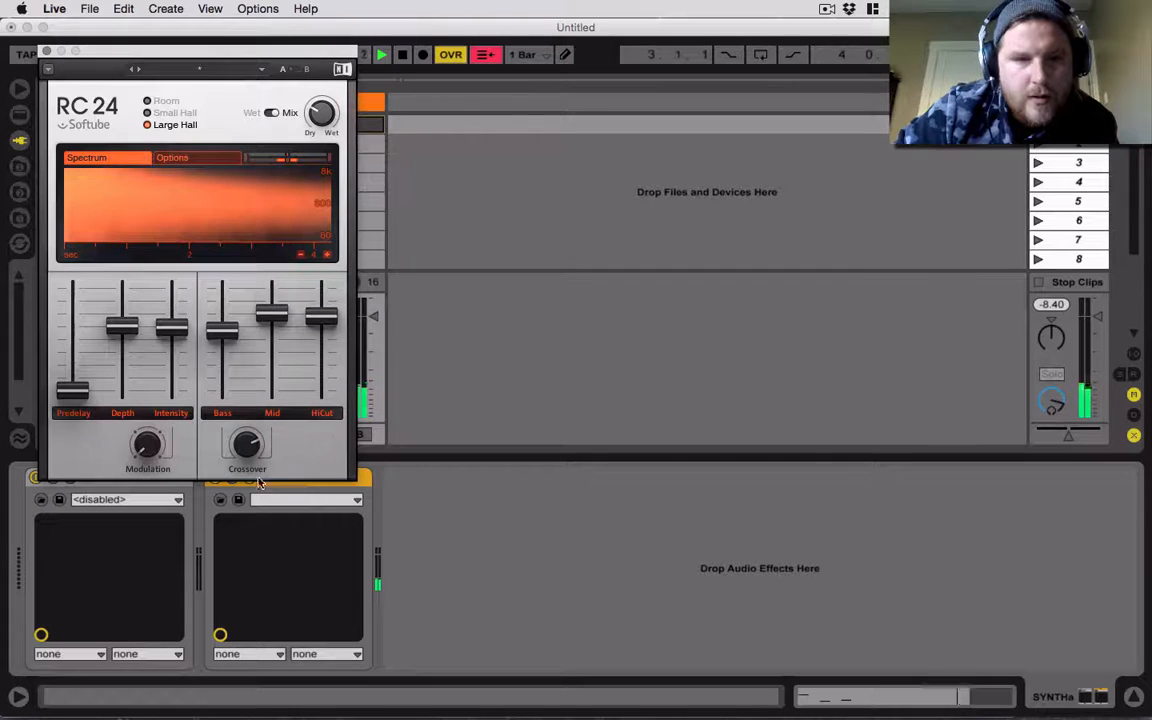
mouse_move(324, 122)
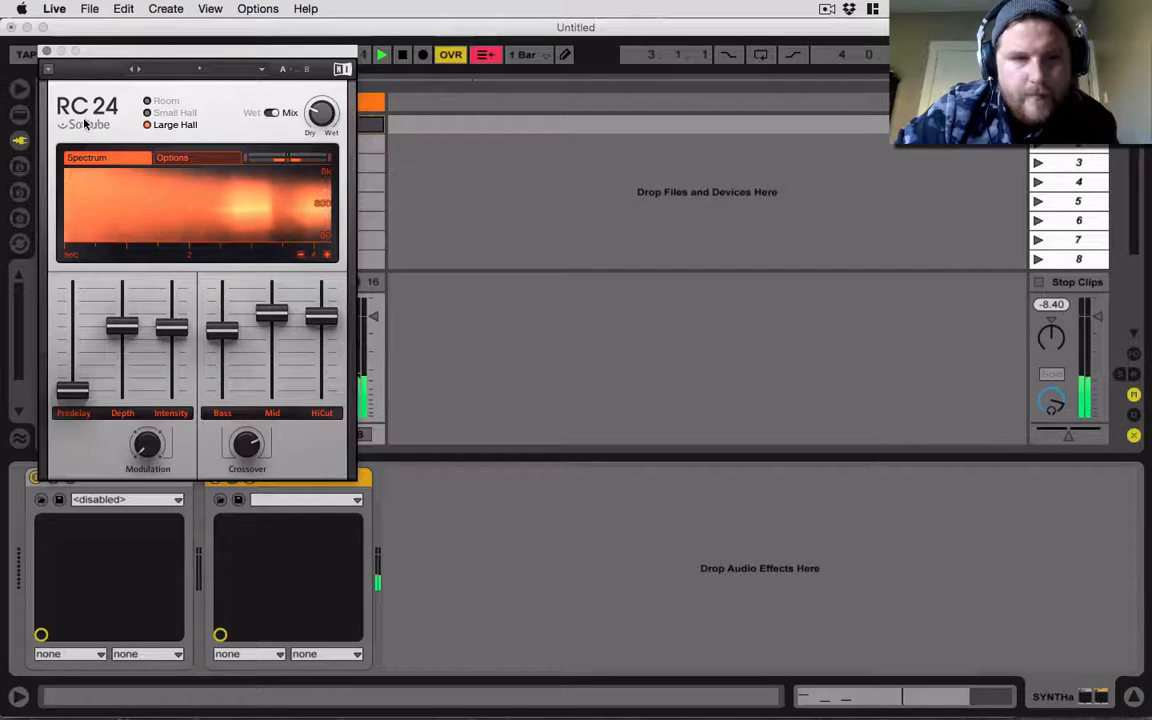
left_click(46, 51)
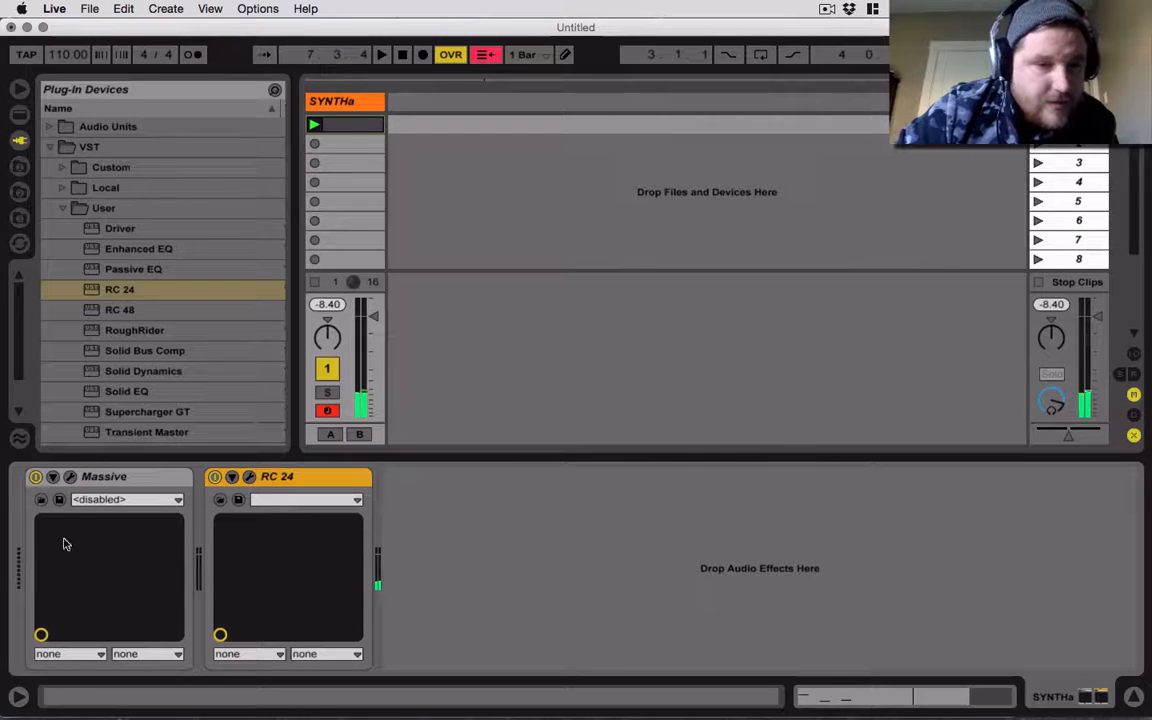
double_click(274, 478)
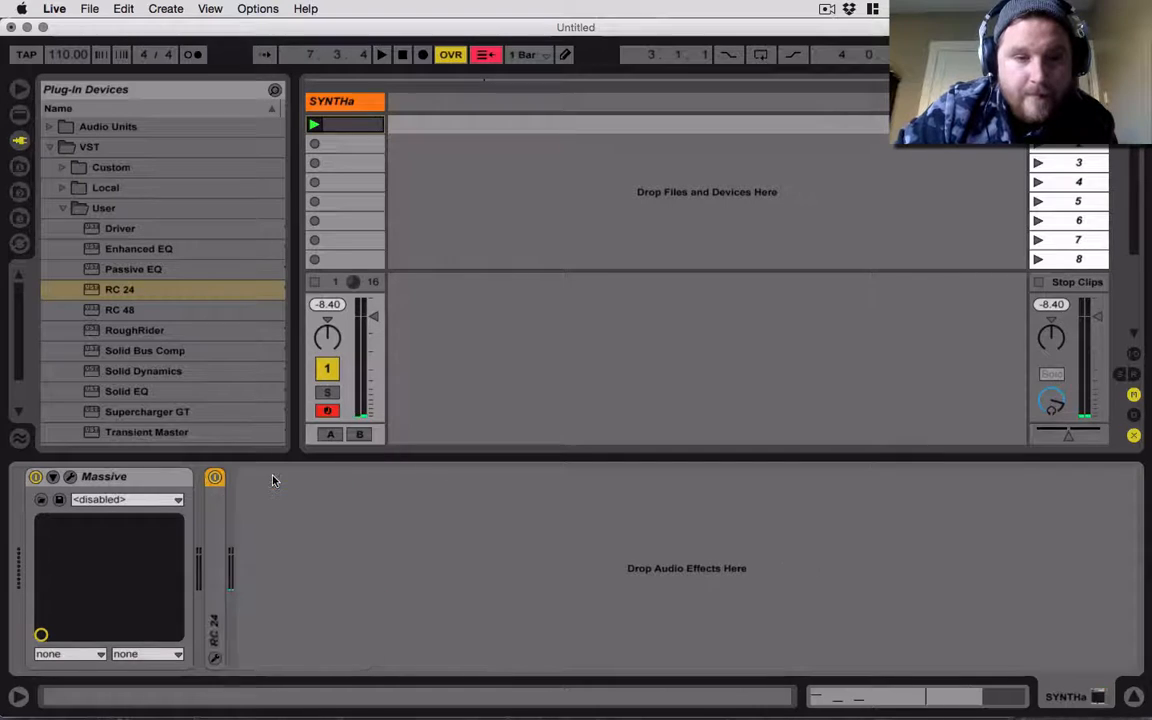
Change Massive's FX1 effect to Delay Synced, audition it and close the synth window
left_click(121, 479)
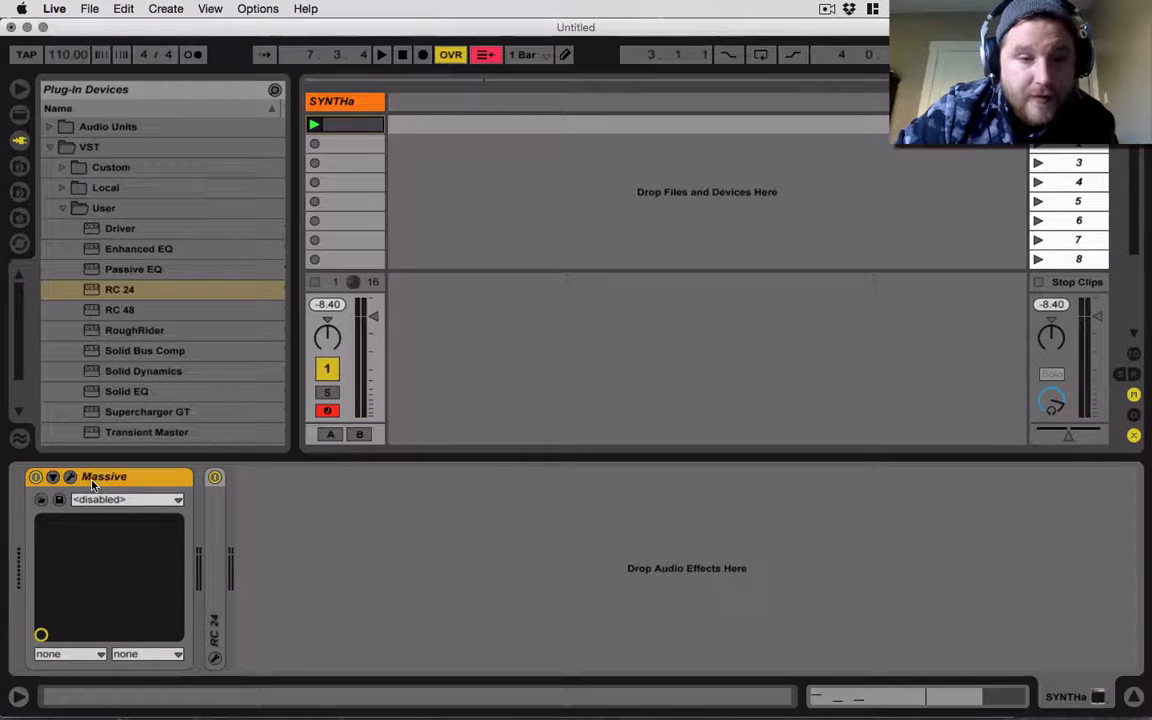
left_click(71, 480)
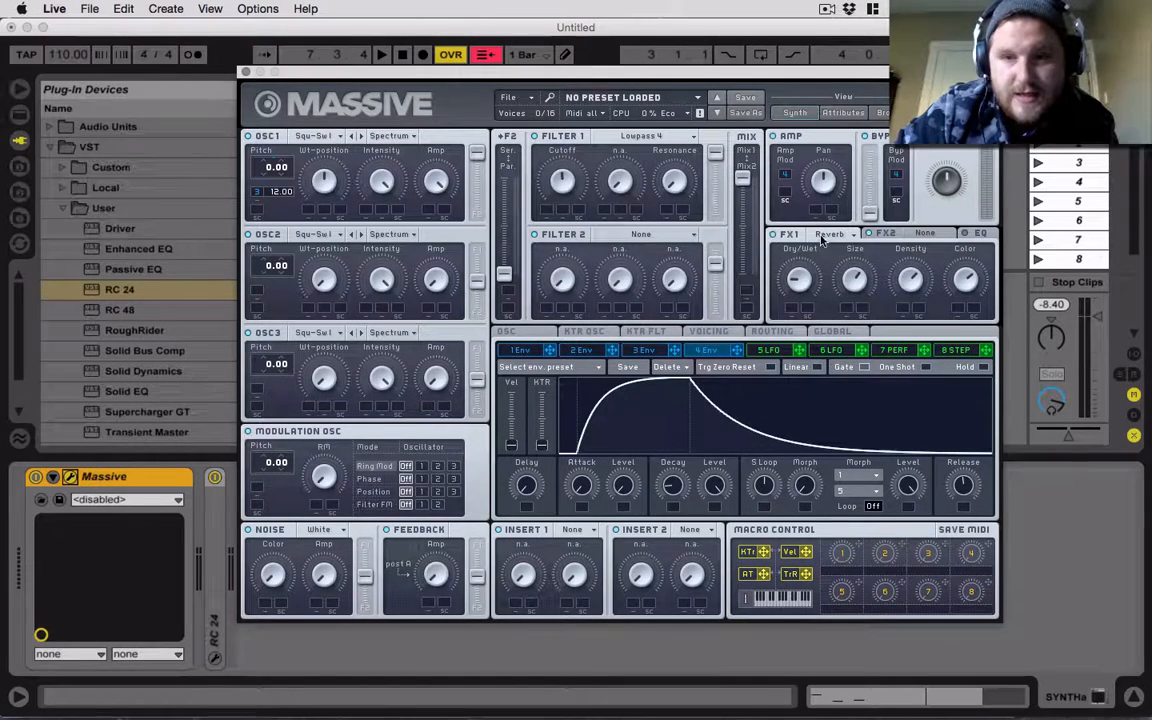
left_click(825, 233)
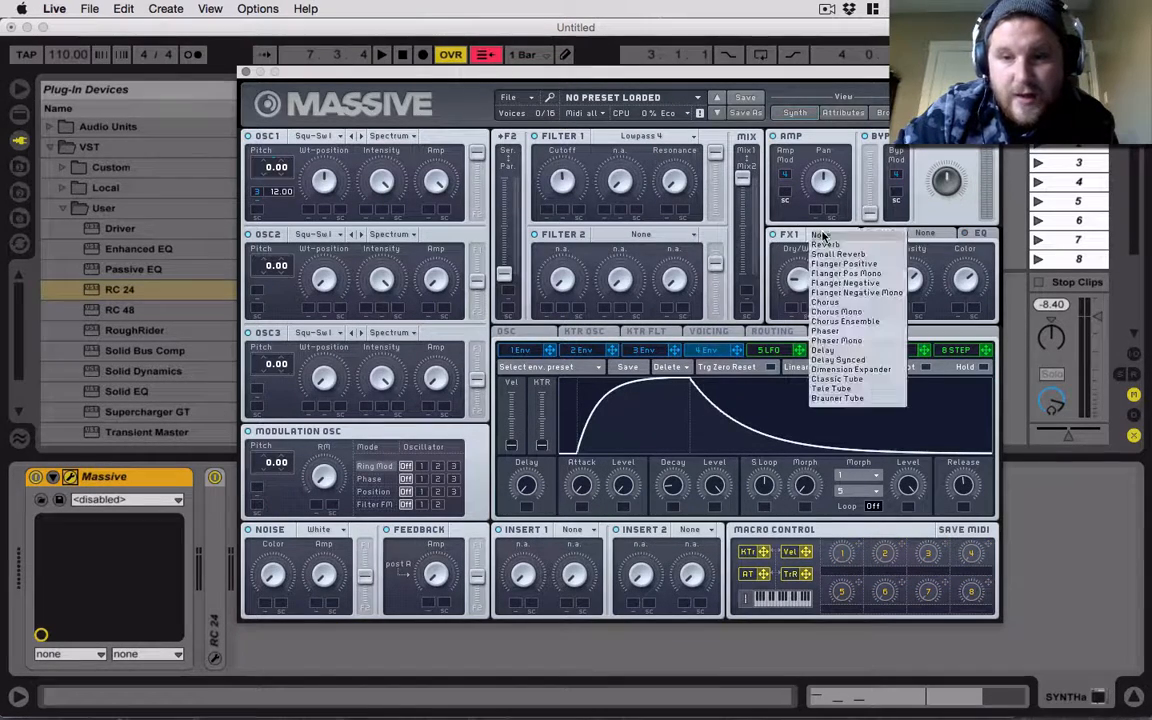
left_click(843, 360)
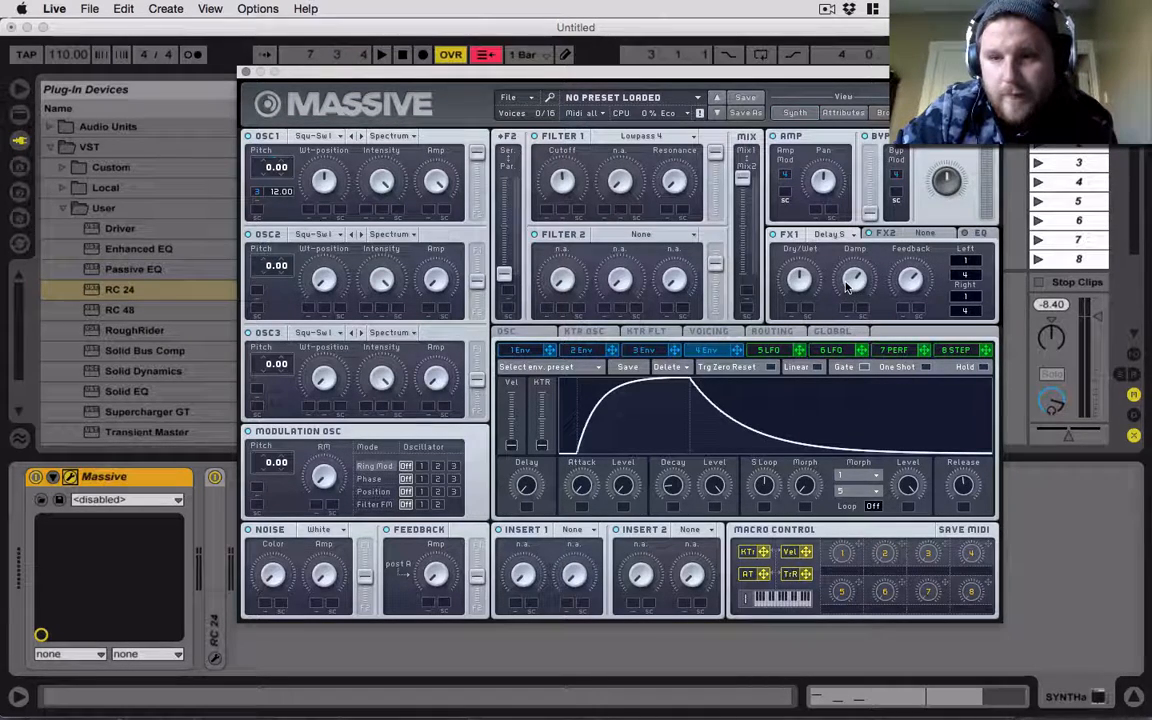
key("space")
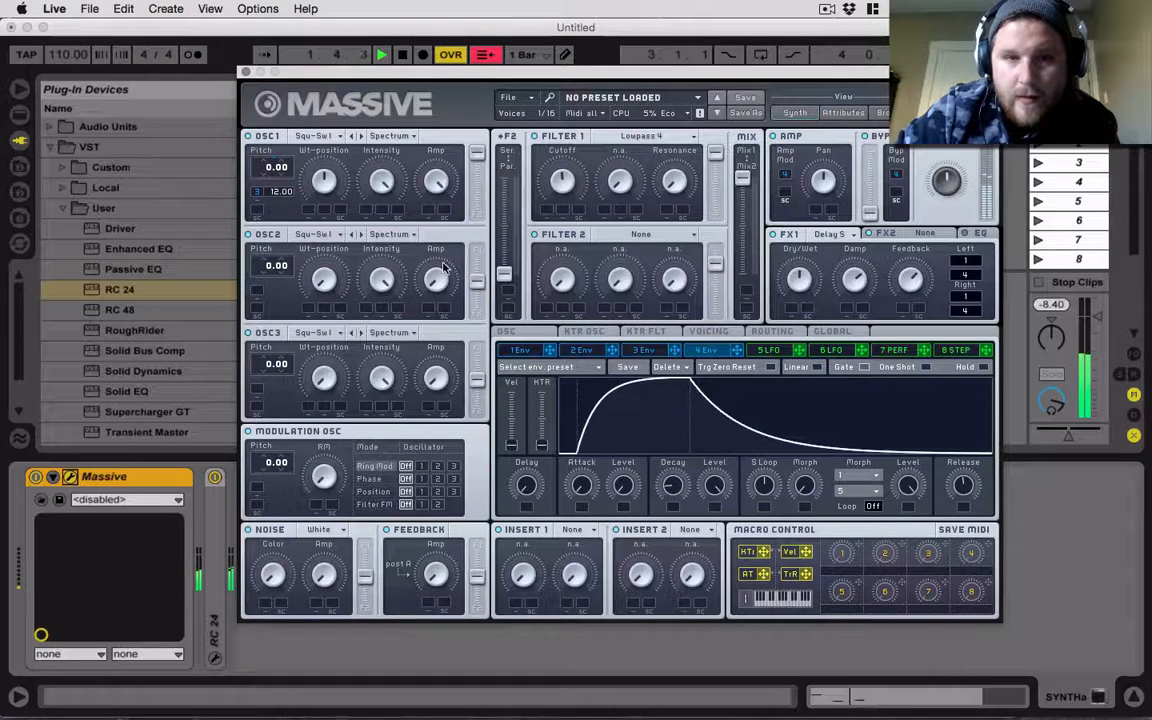
left_click(246, 73)
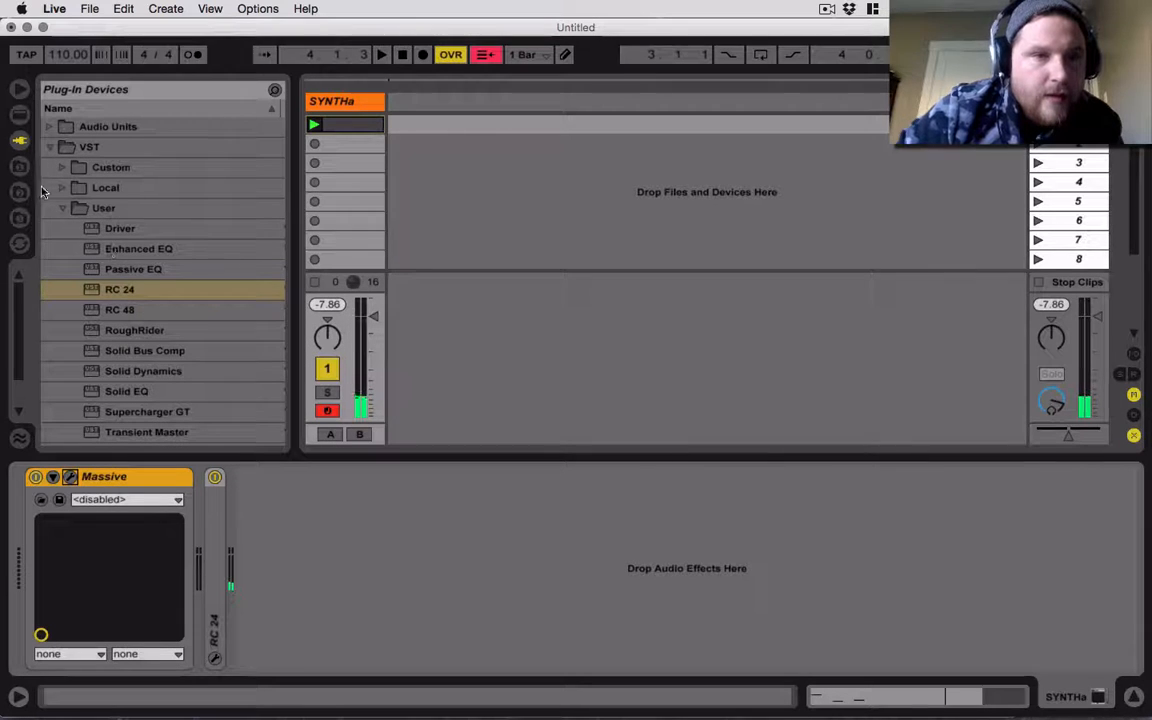
Add Live's Redux after the RC 24, followed by an EQ Eight at the end of the device chain
left_click(45, 148)
left_click(19, 114)
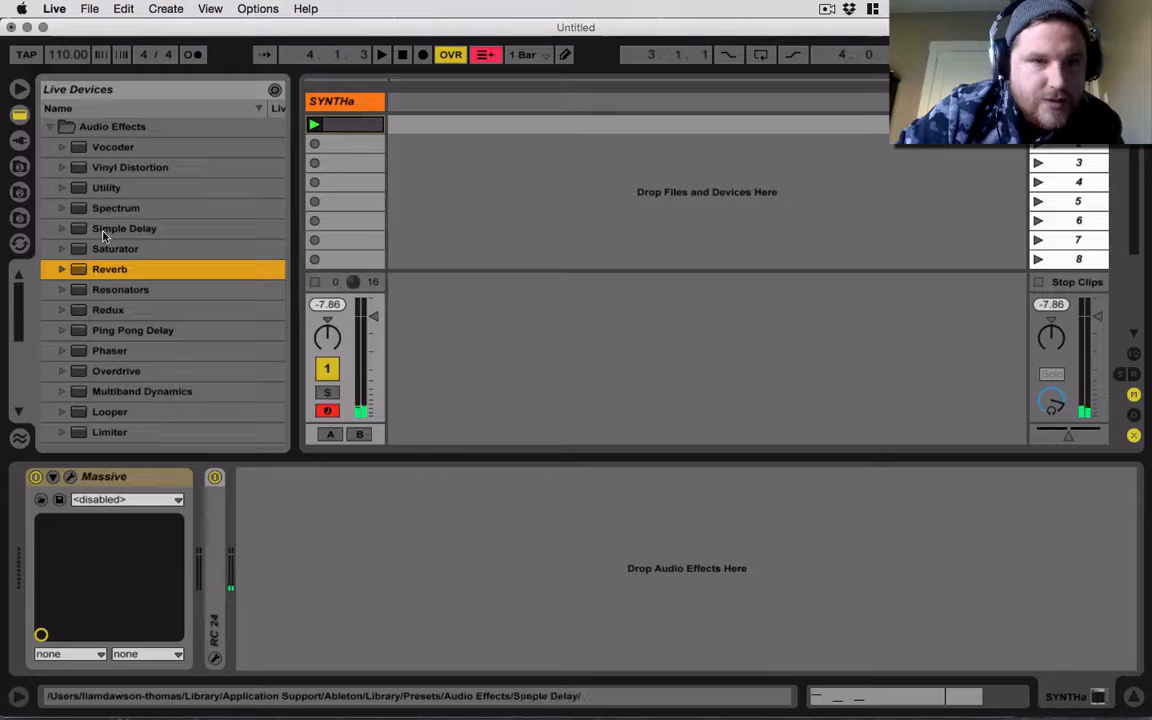
scroll(137, 289, "down", 1)
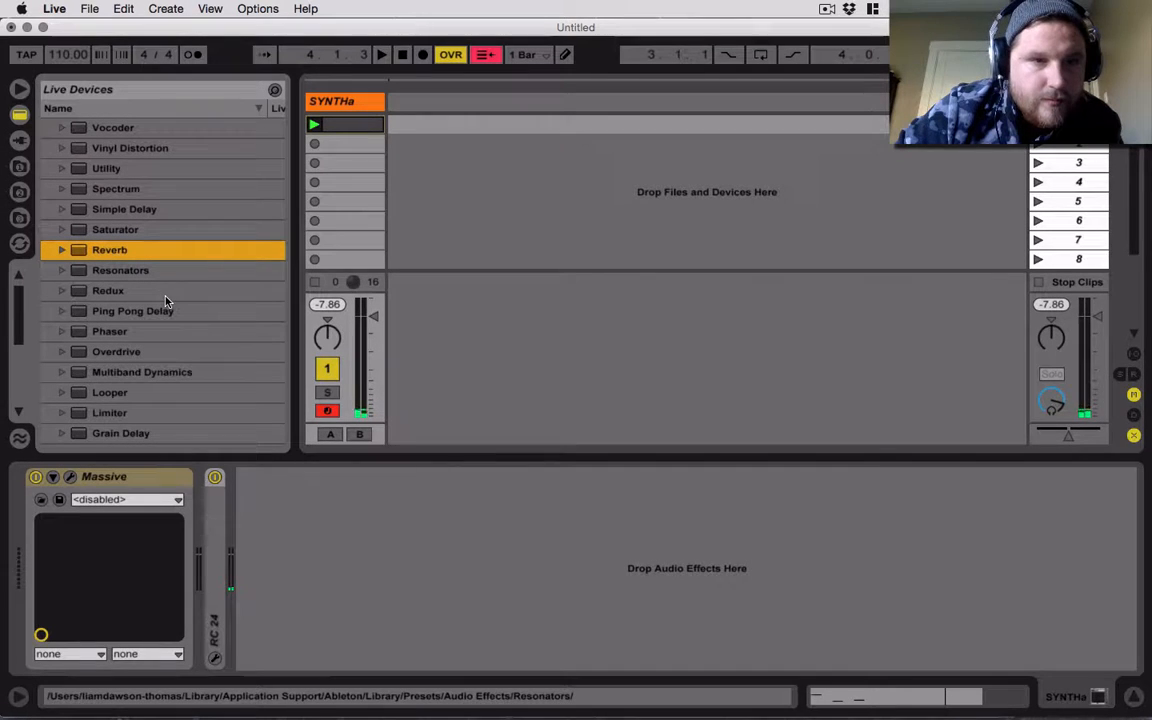
left_click(154, 292)
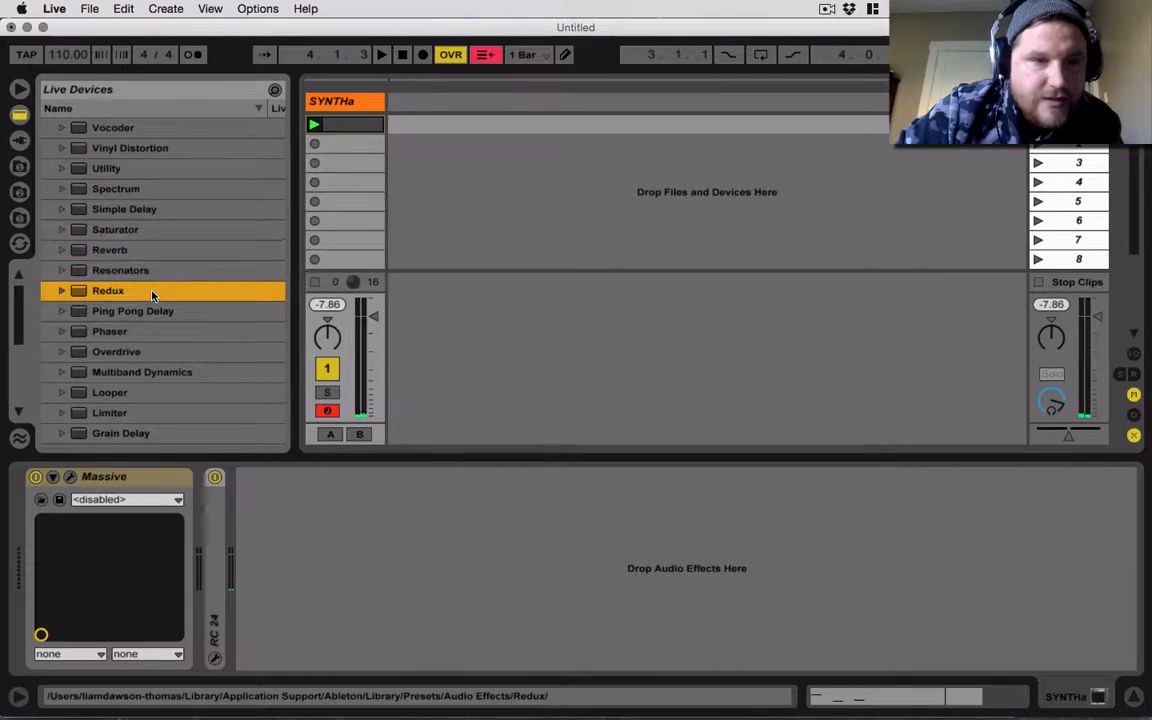
left_click(181, 149)
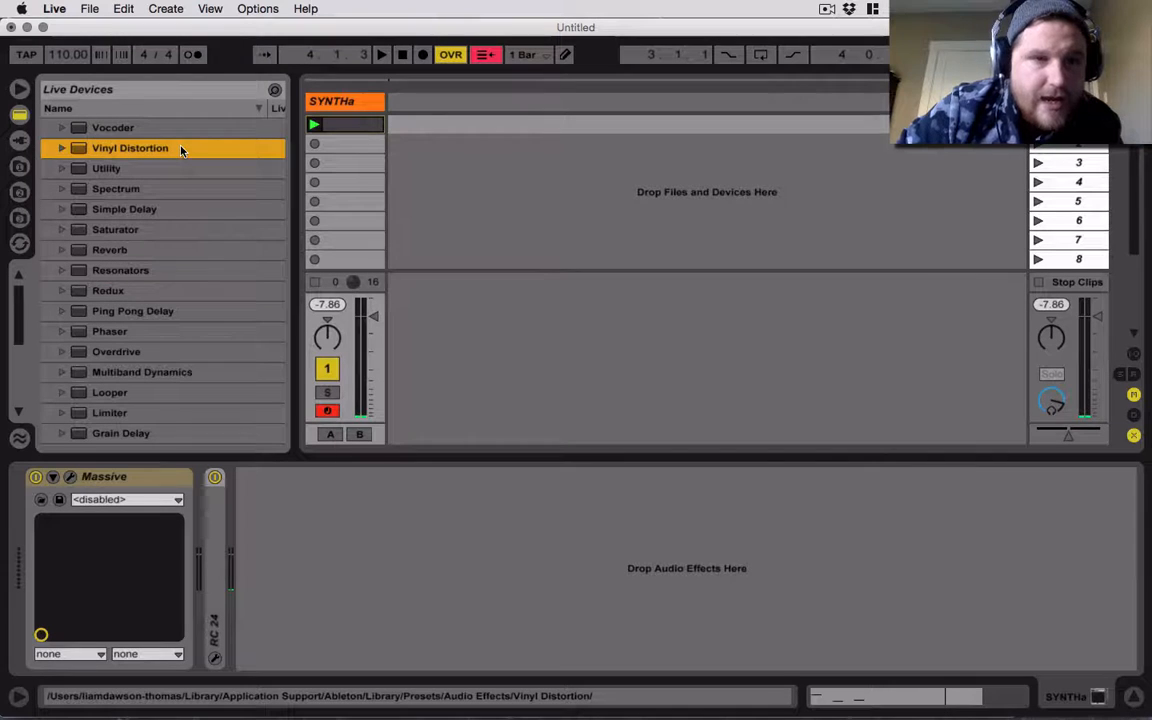
left_click(152, 292)
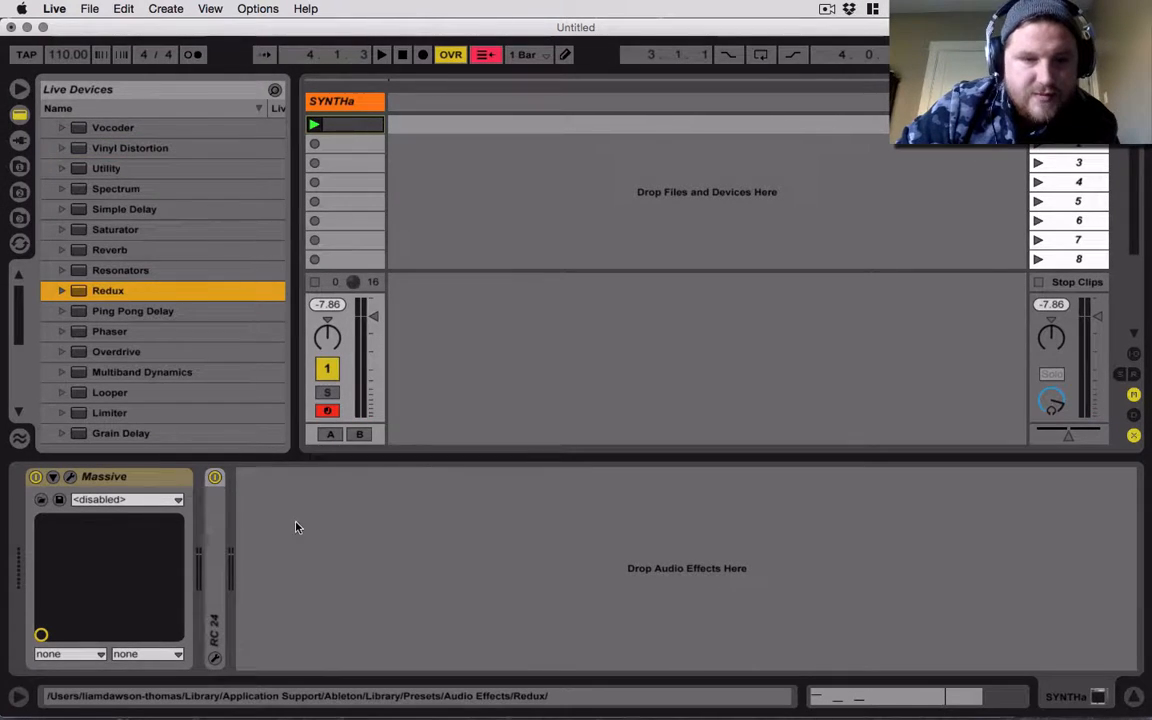
scroll(296, 527, "down", 5)
scroll(182, 197, "up", 3)
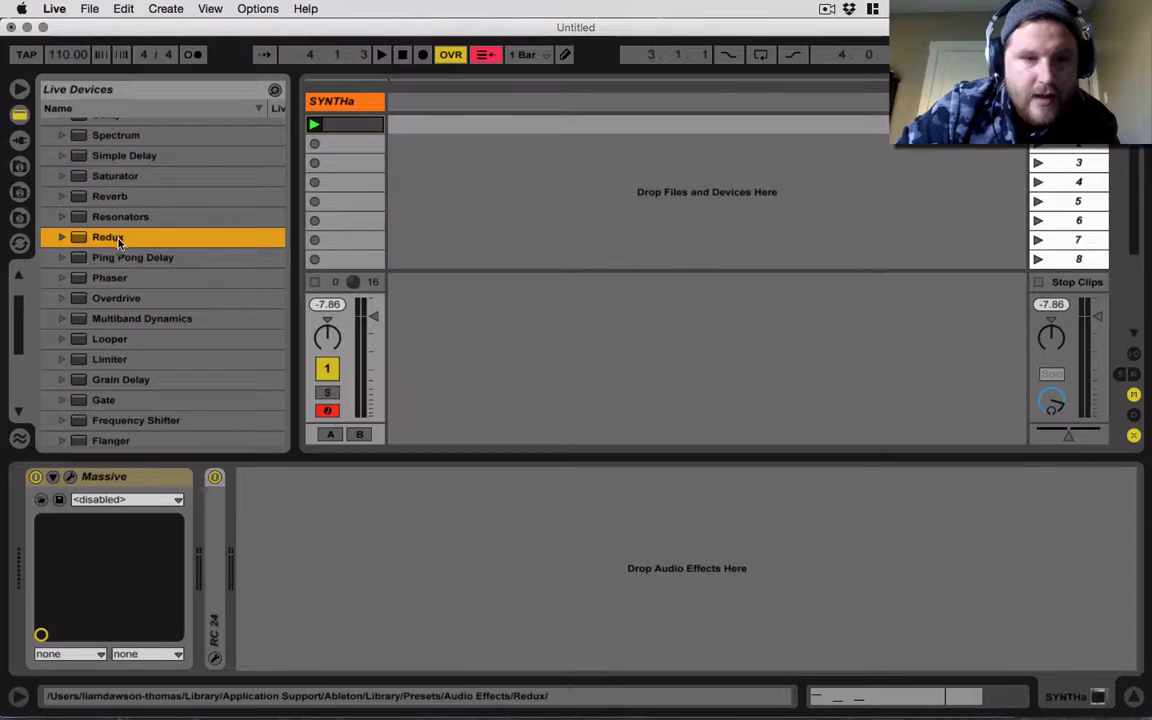
left_click_drag(118, 243, 424, 604)
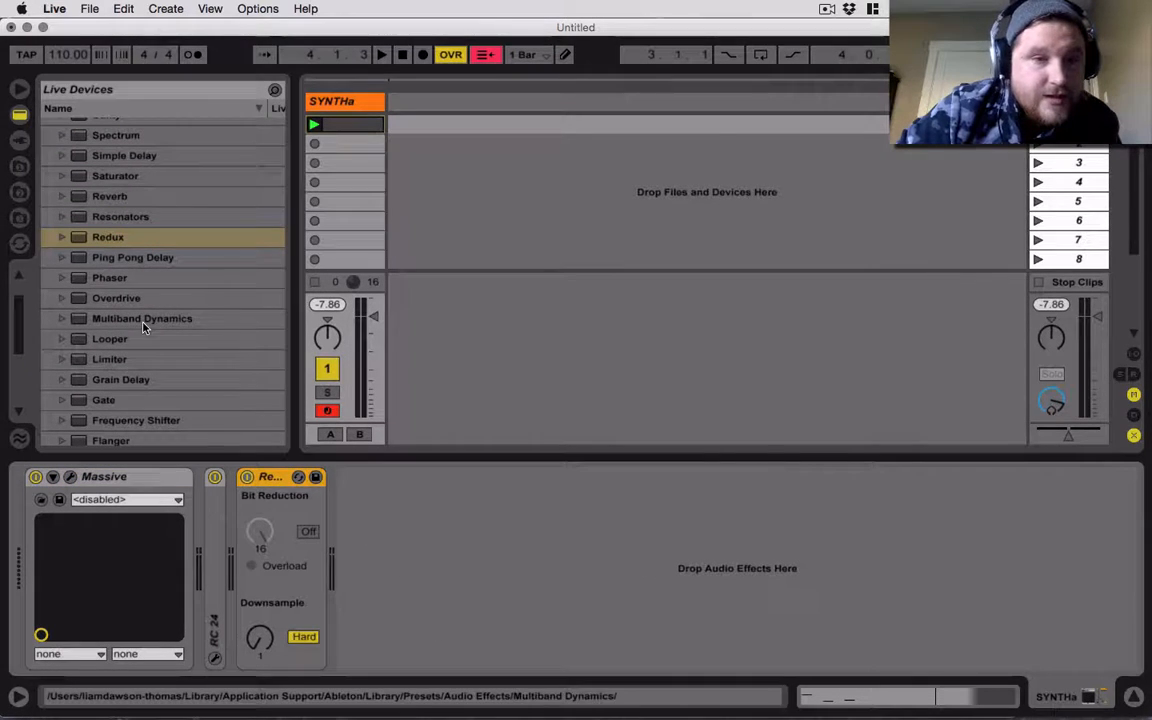
scroll(141, 303, "down", 5)
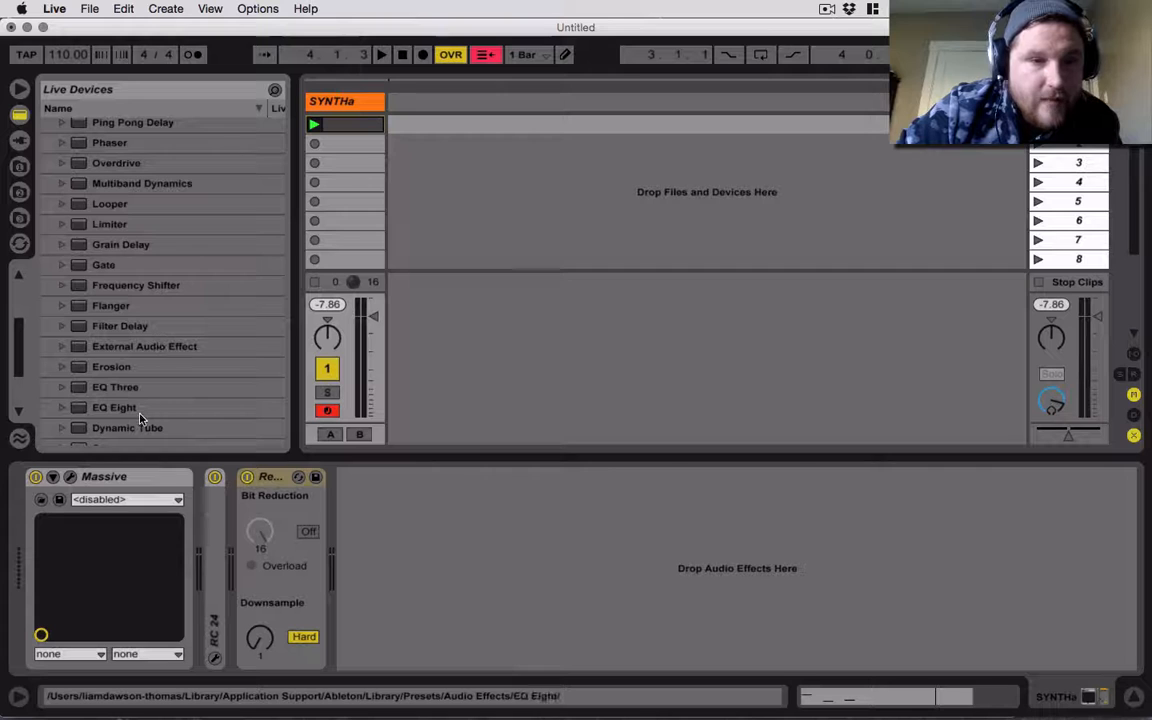
left_click_drag(140, 408, 379, 501)
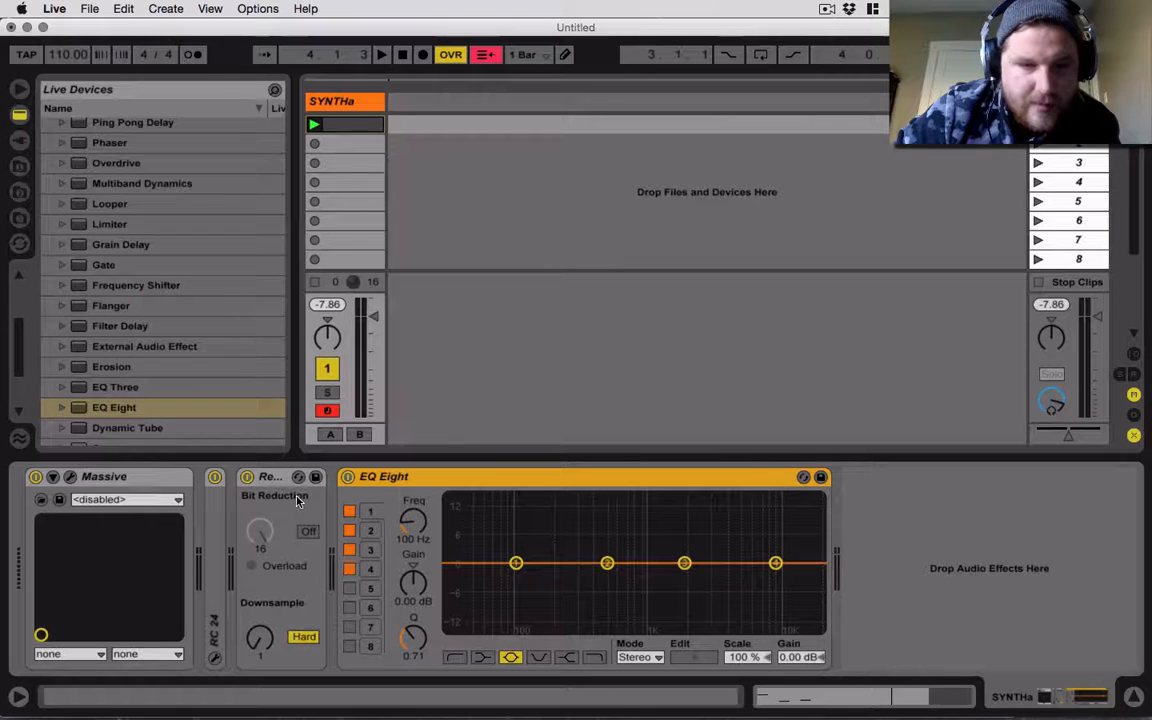
Switch Redux's downsampling to Soft, set it to 3.26 and audition the sound
left_click(302, 637)
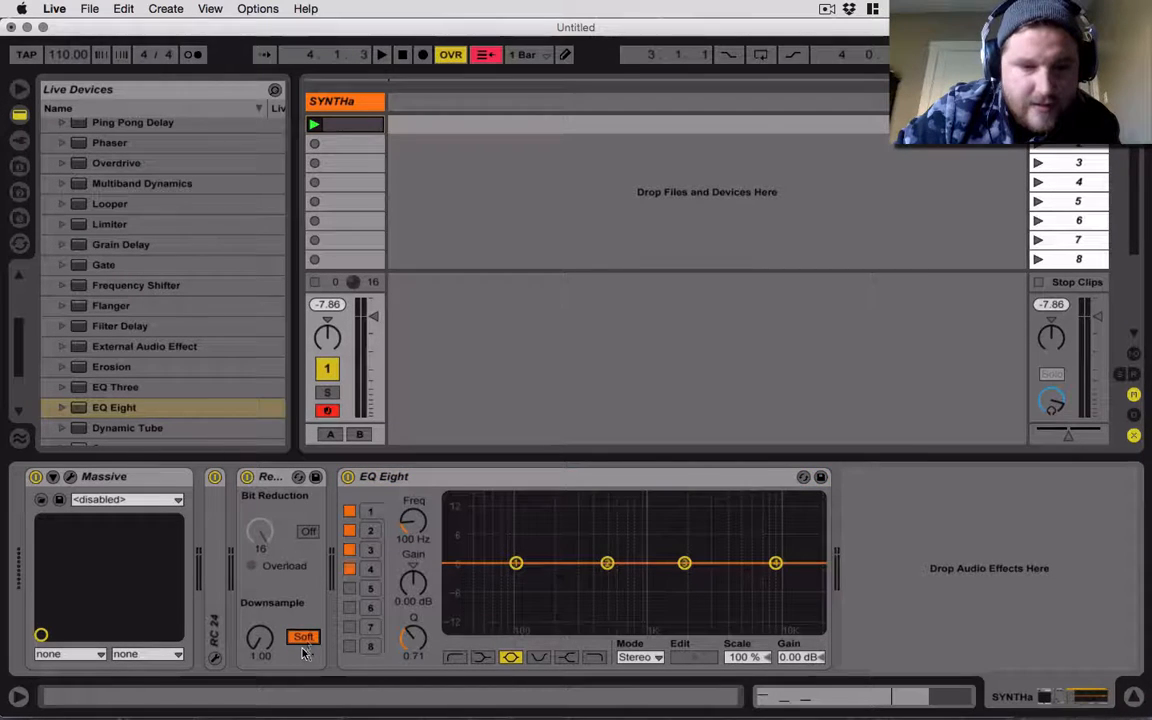
left_click_drag(260, 638, 260, 628)
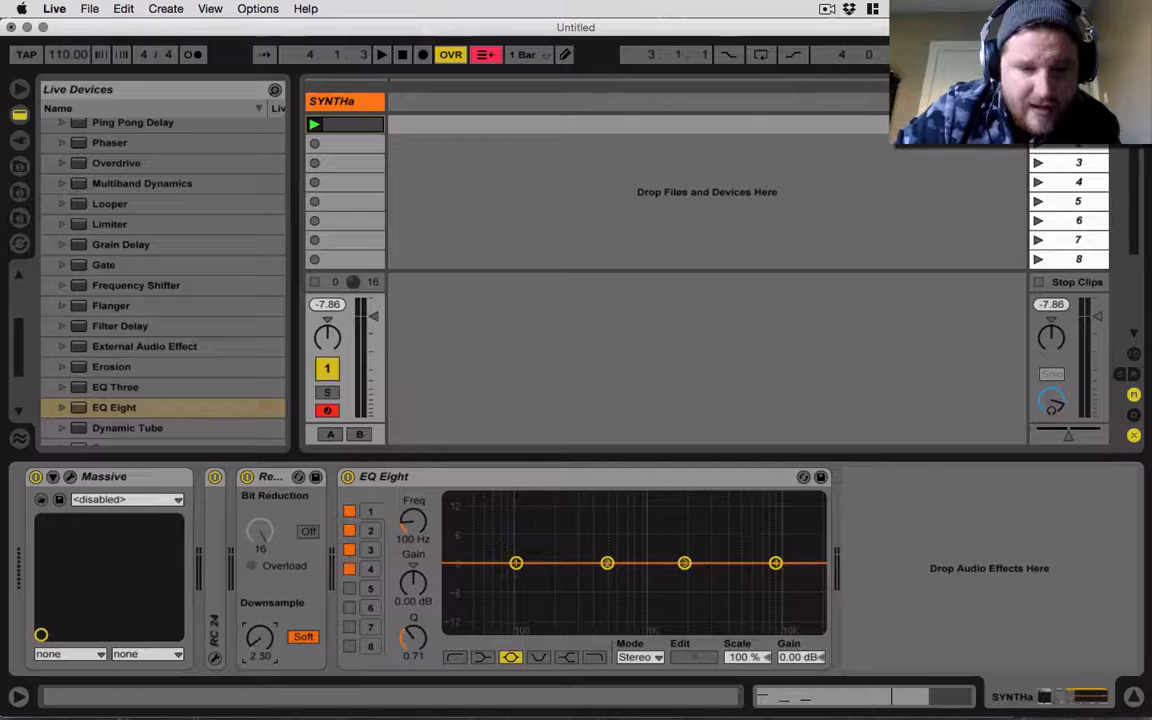
key("space")
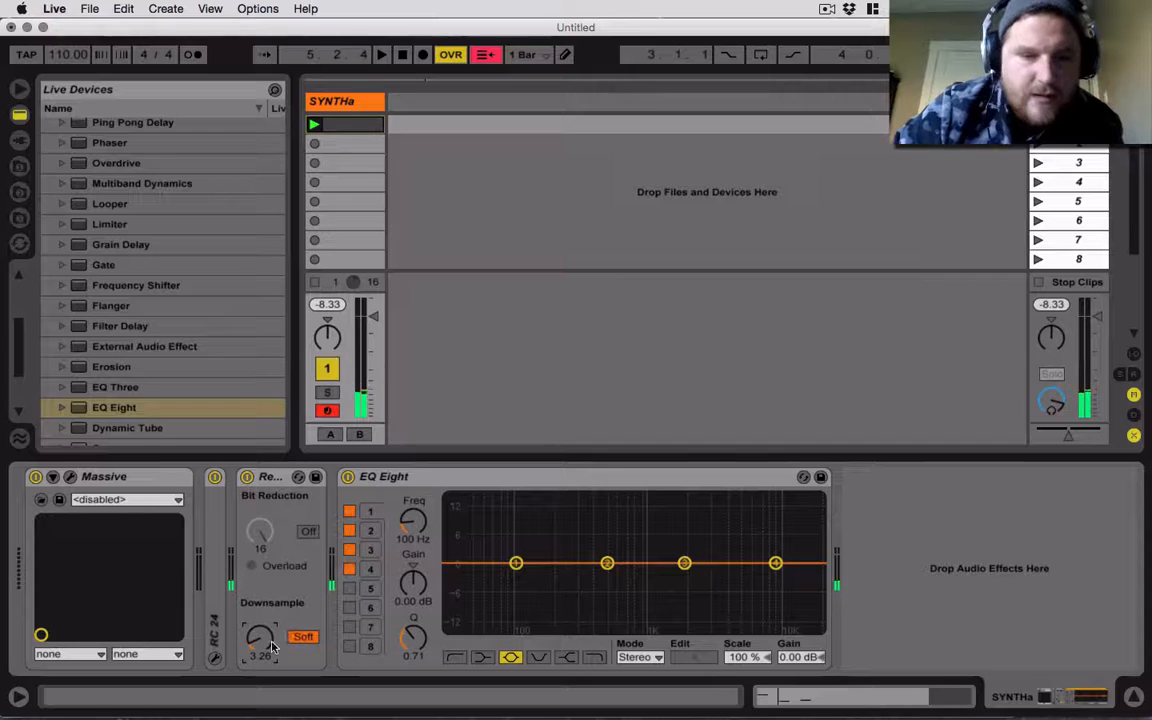
Enable Redux's bit reduction, set it to 7 and play the clip to hear the distortion
left_click(308, 533)
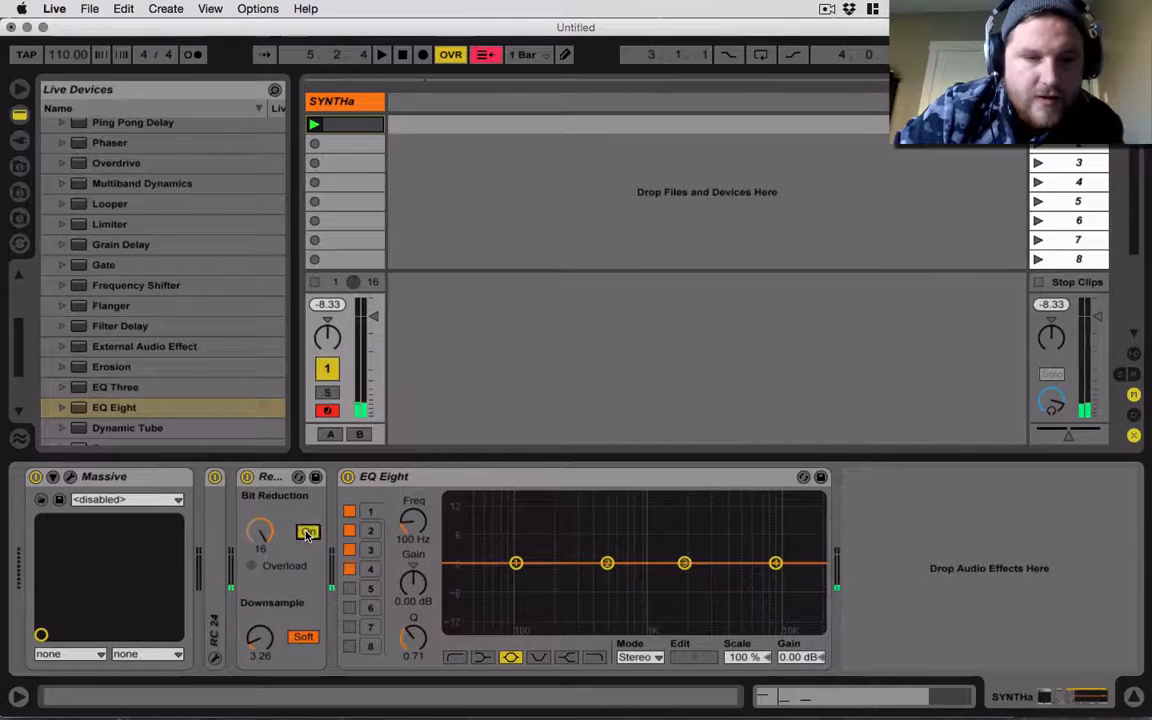
left_click_drag(264, 541, 260, 586)
right_click(263, 533)
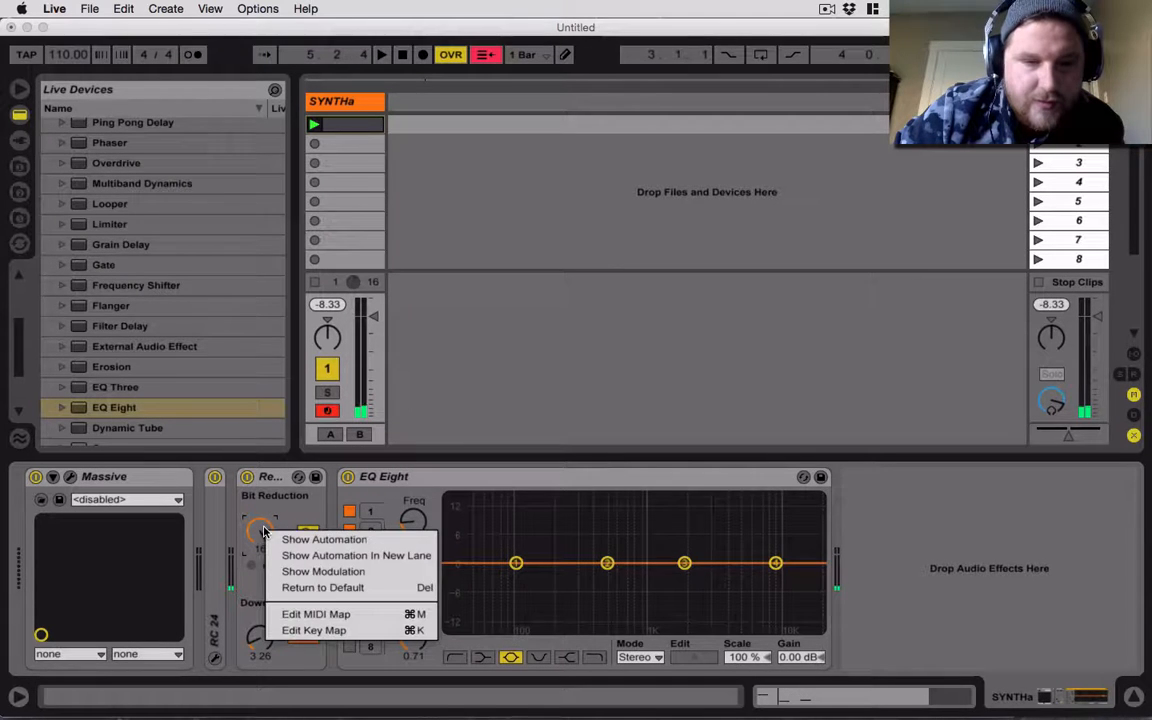
left_click(263, 533)
left_click_drag(259, 531, 259, 577)
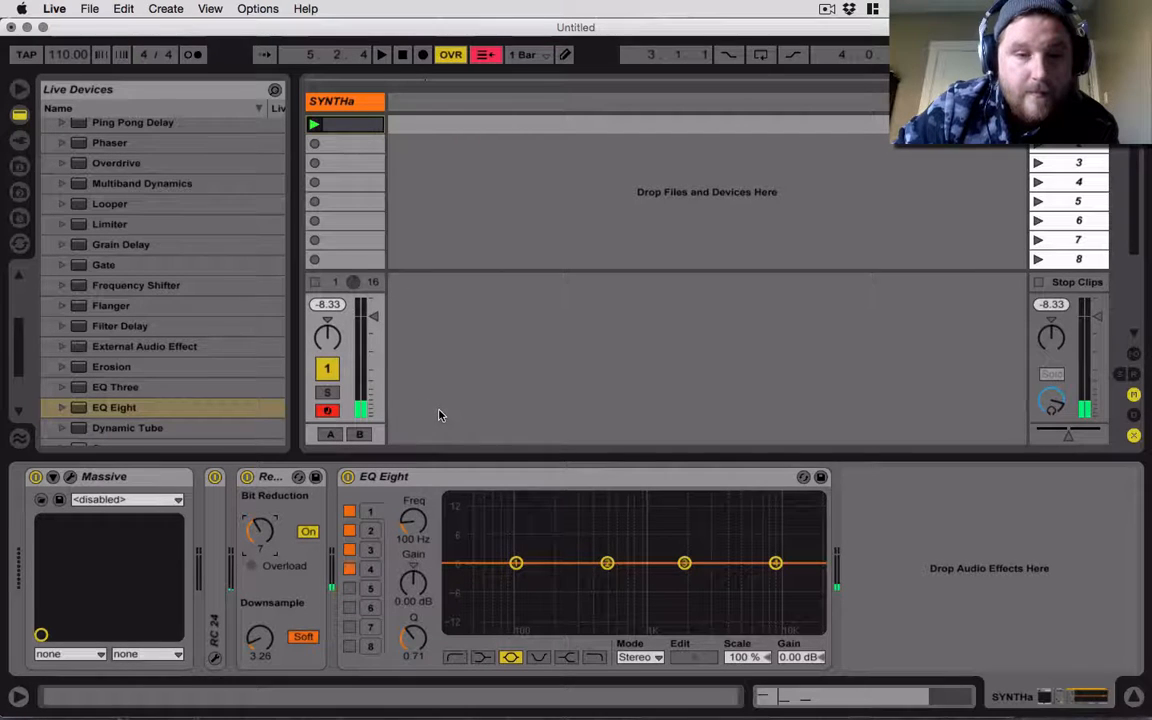
key("space")
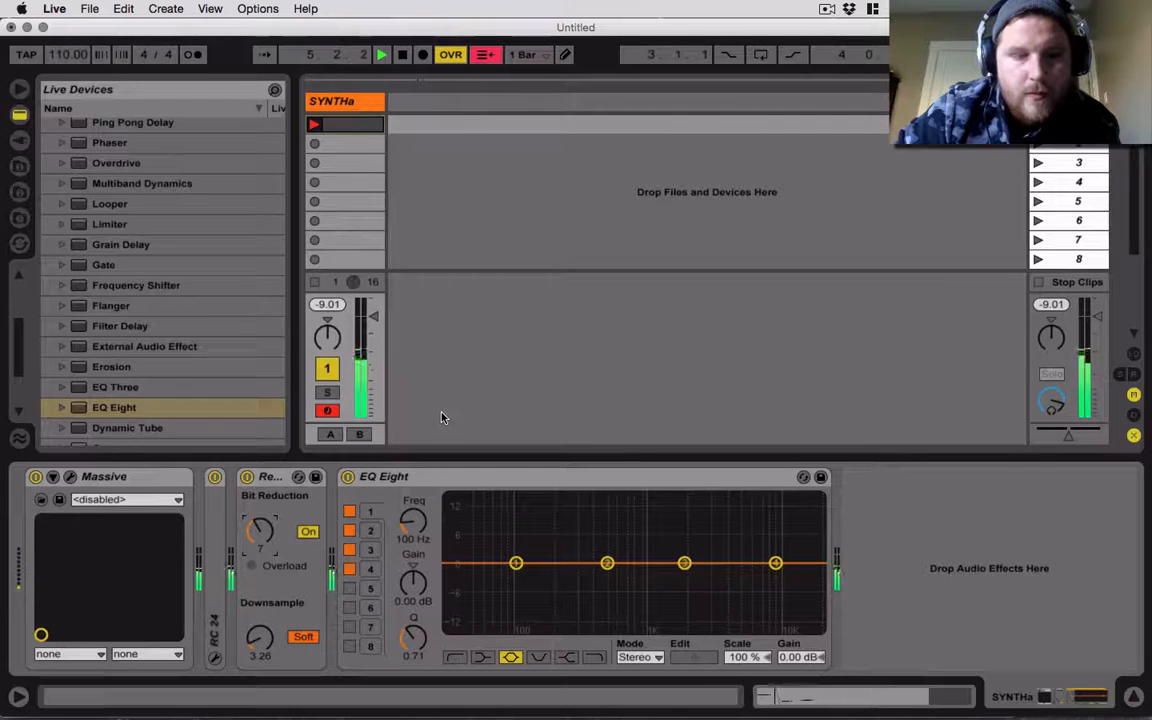
left_click(415, 229)
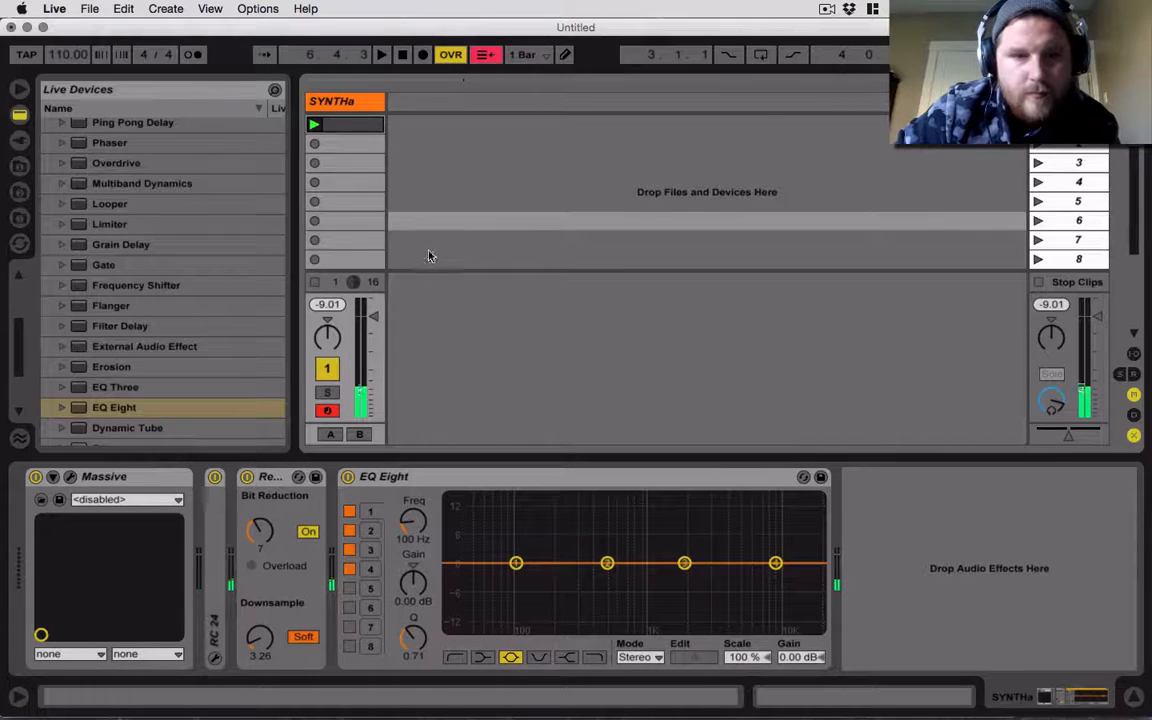
left_click(435, 260)
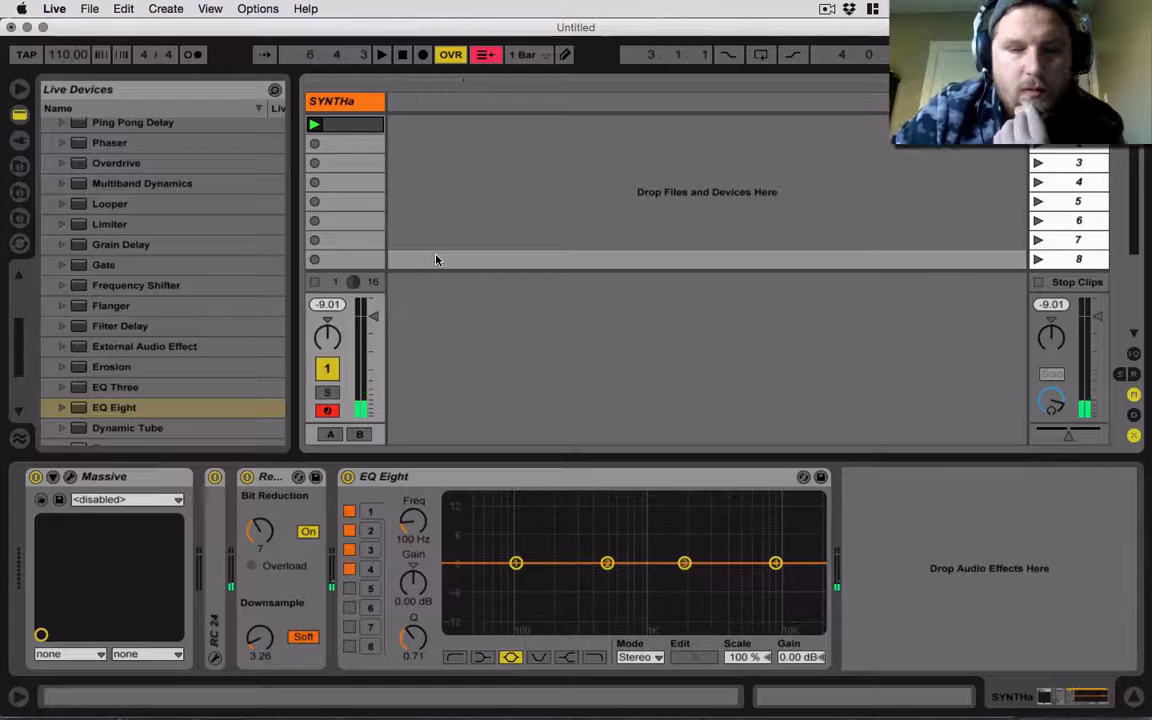
Mute the SYNTHa track and make EQ Eight's band 1 a low cut at 1.04 kHz with Q 1.00
left_click(332, 369)
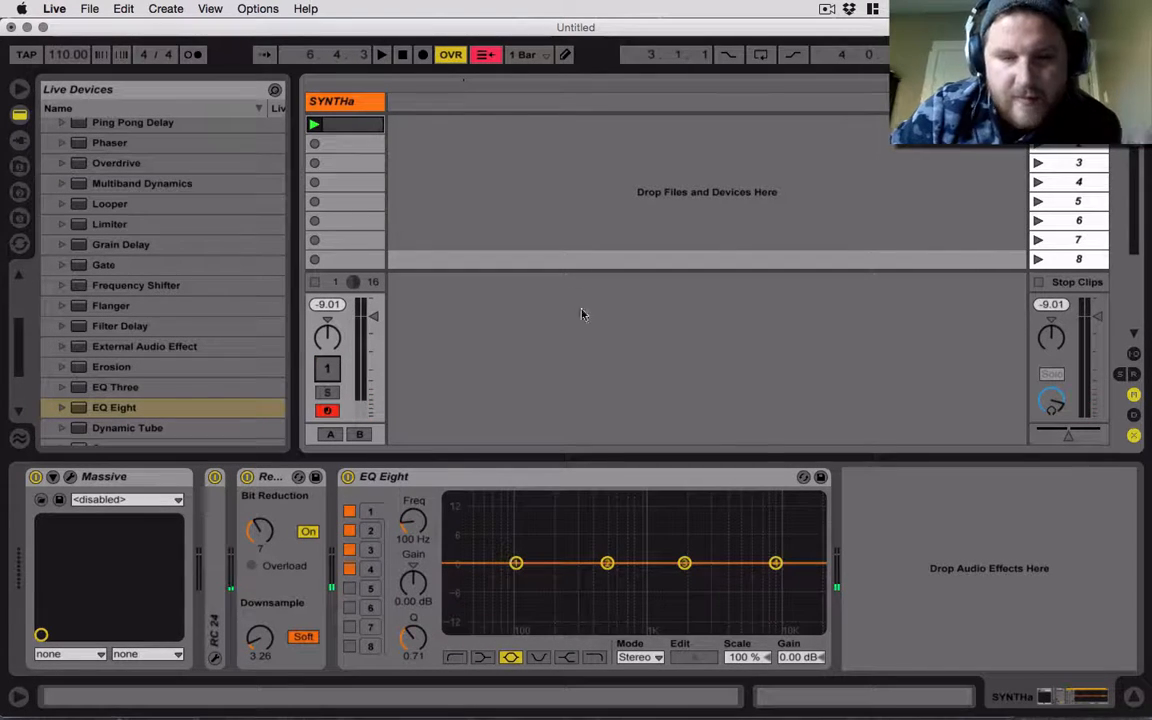
left_click(454, 657)
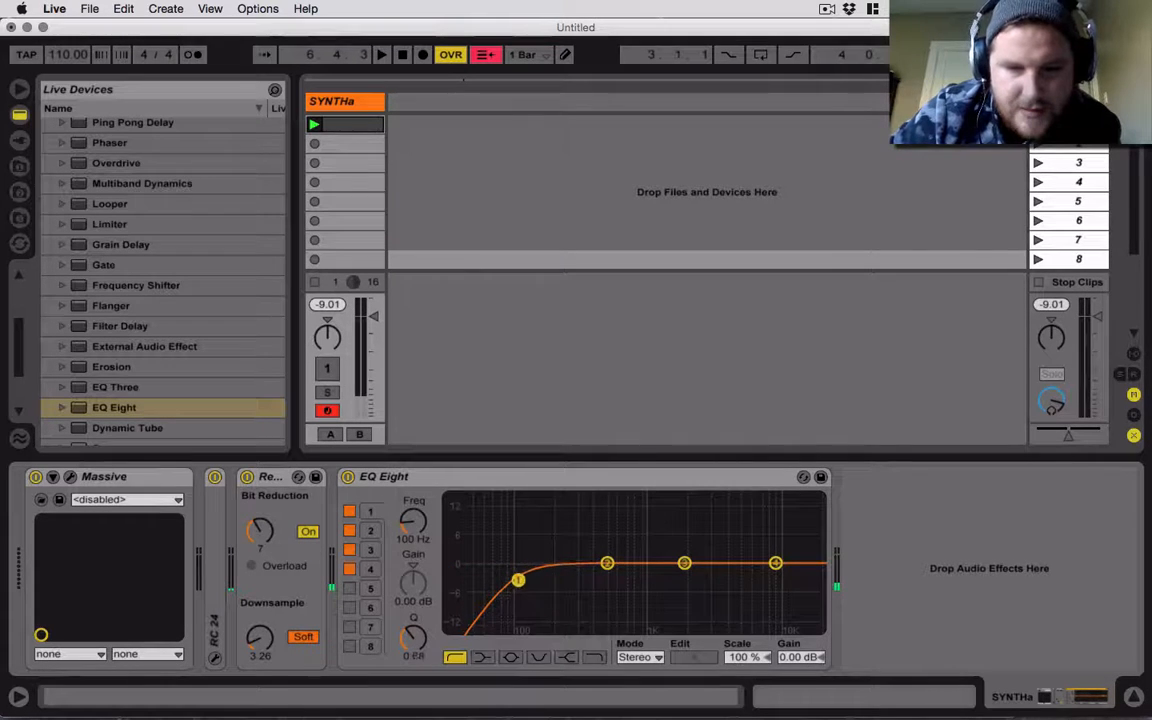
left_click_drag(518, 580, 647, 570)
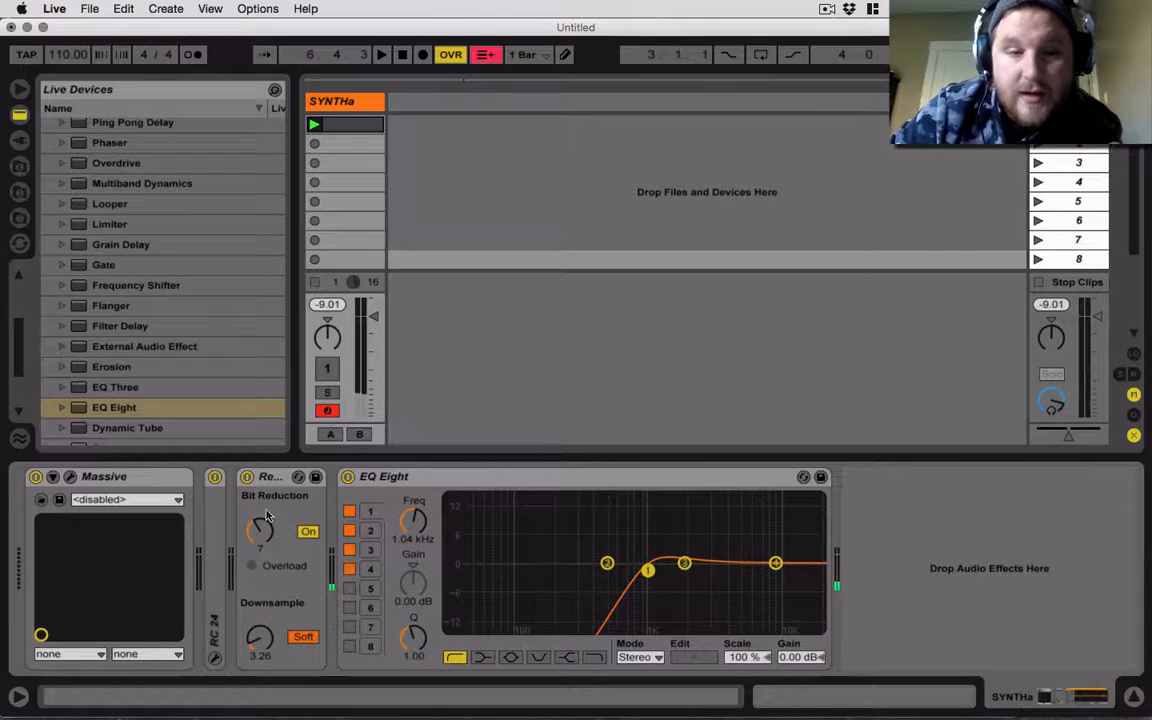
Turn EQ Eight's band 4 into a high cut at 7.01 kHz and audition the clip with SYNTHa temporarily unmuted
left_click(776, 565)
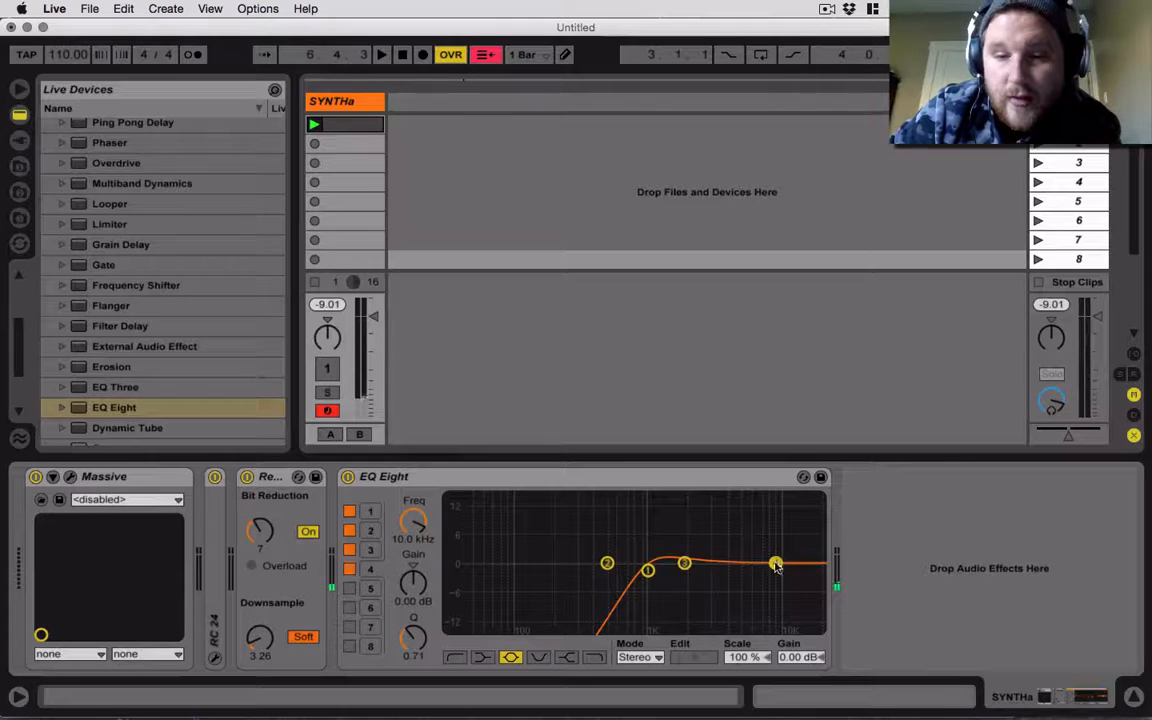
left_click(597, 658)
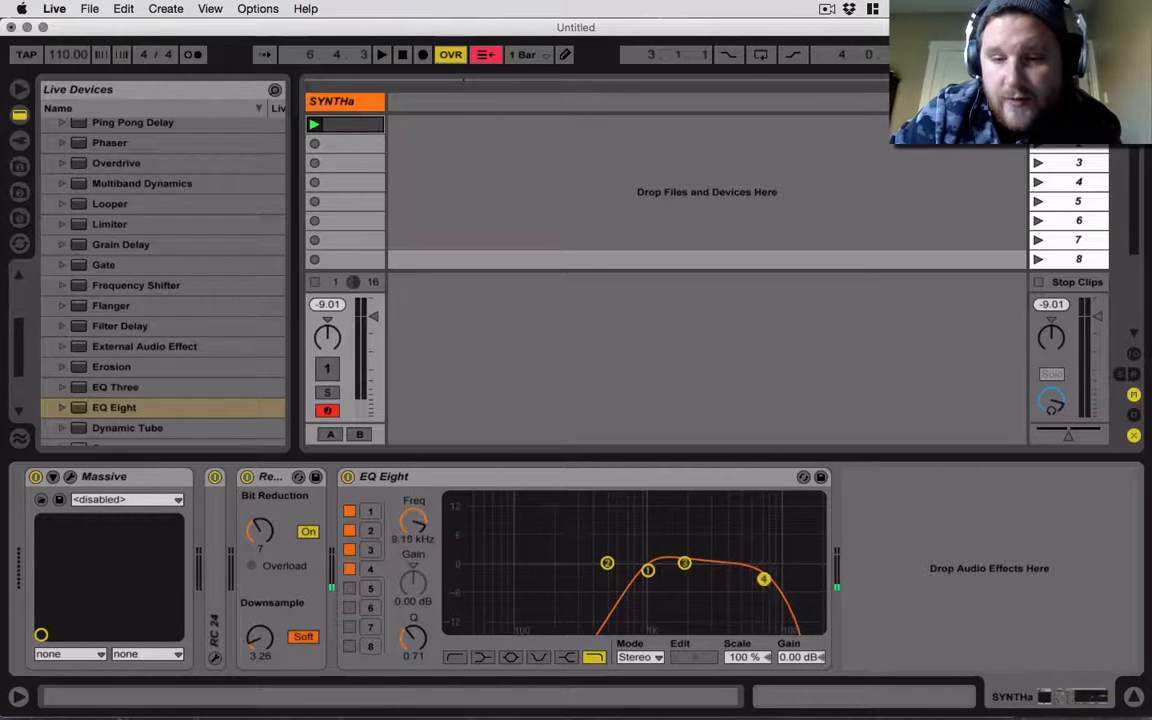
left_click_drag(776, 579, 754, 581)
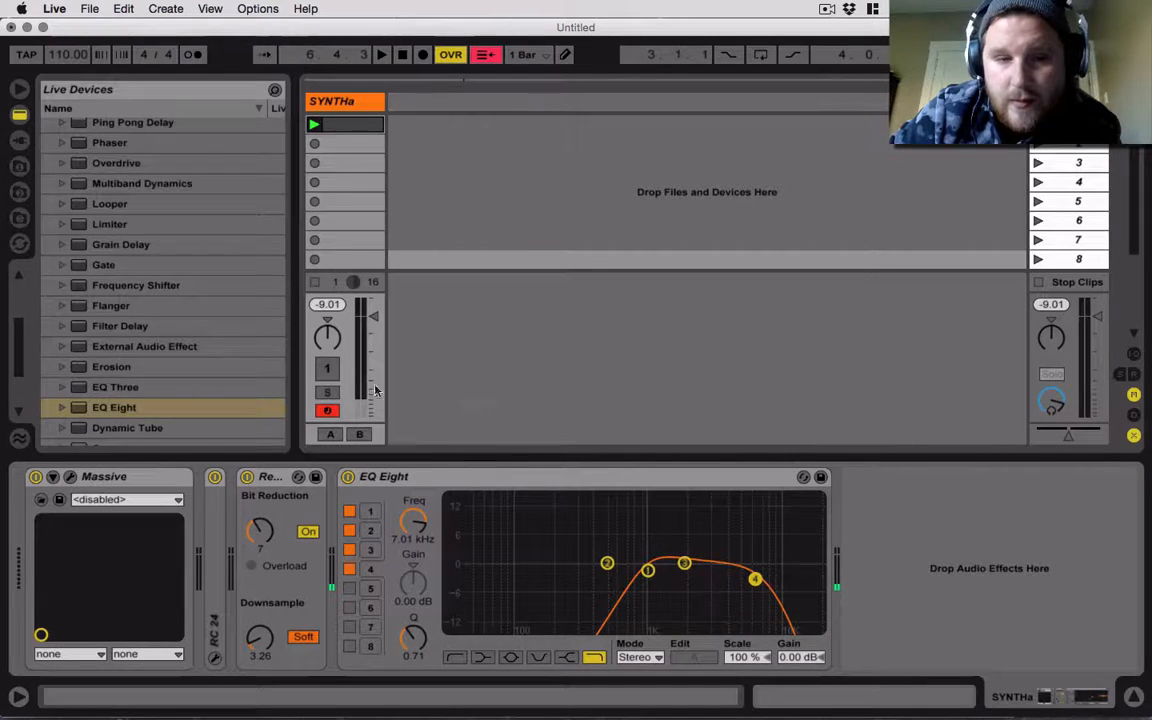
left_click(326, 368)
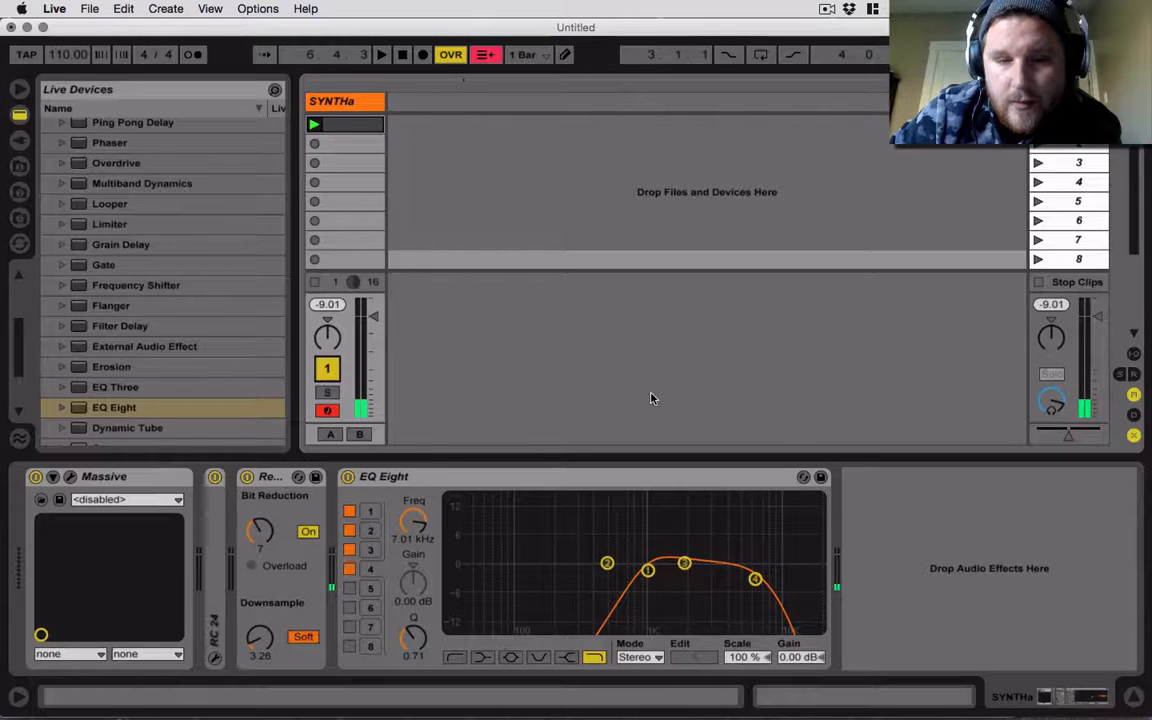
key("space")
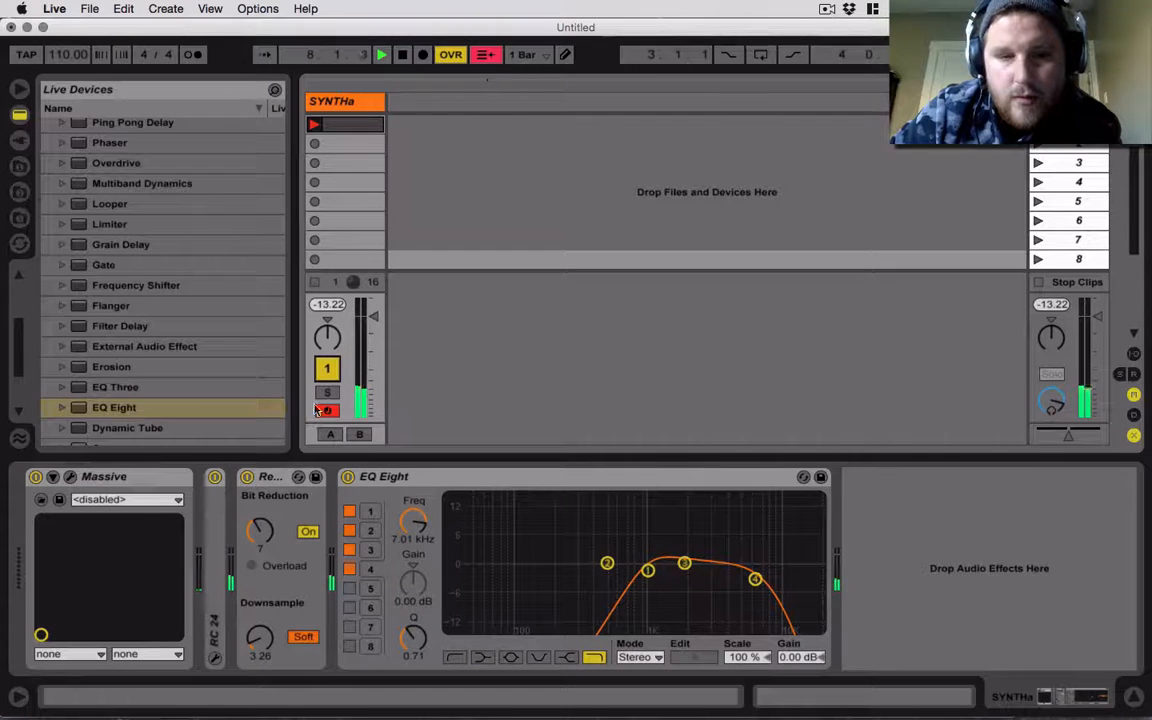
left_click(330, 370)
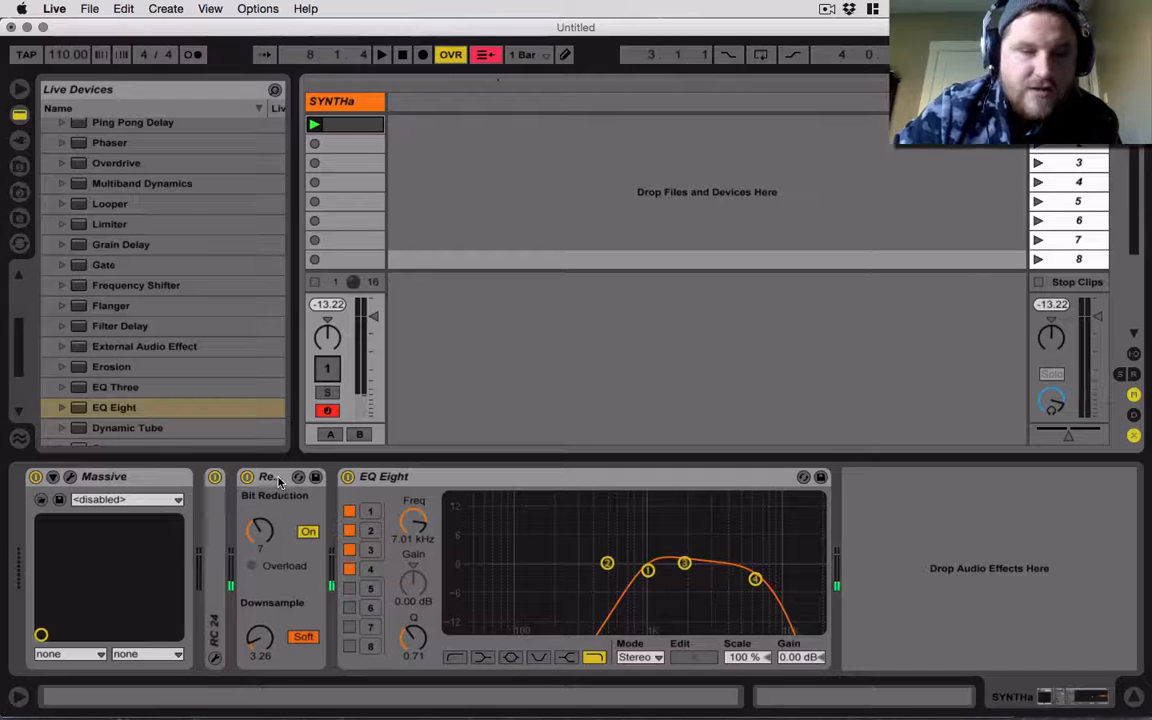
Move Redux ahead of RC 24, unmute SYNTHa during playback, and lower EQ Eight's band 1 to 344 Hz with Q 0.88
left_click_drag(277, 482, 206, 485)
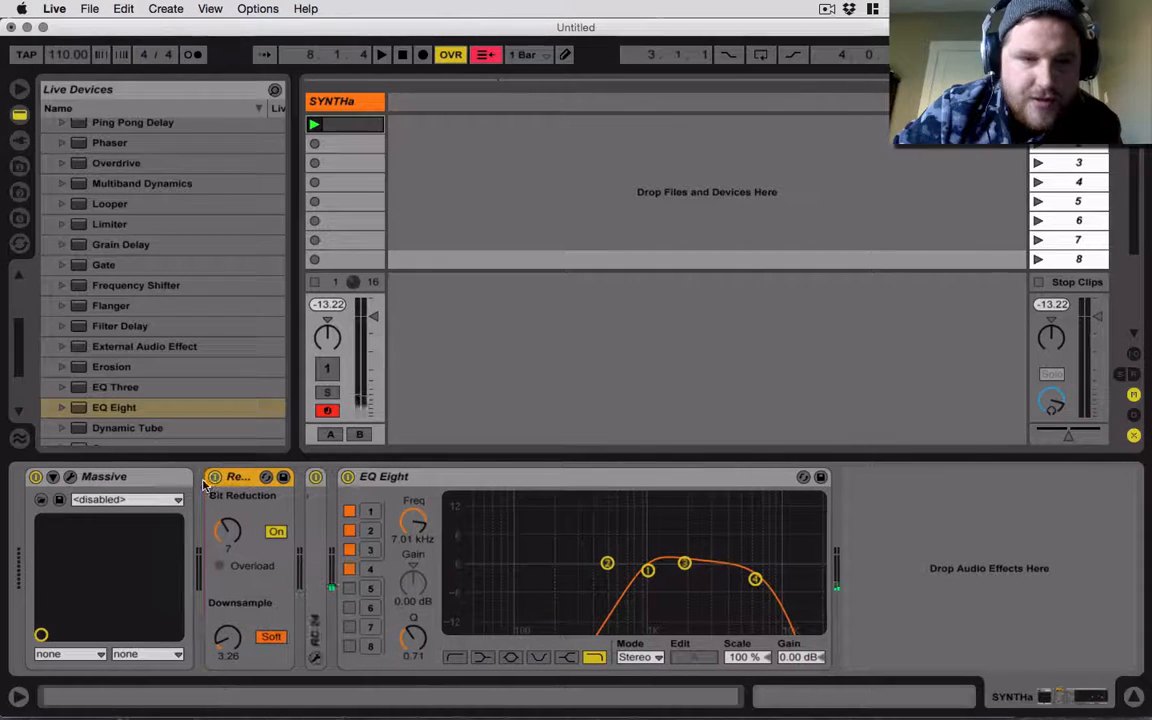
key("space")
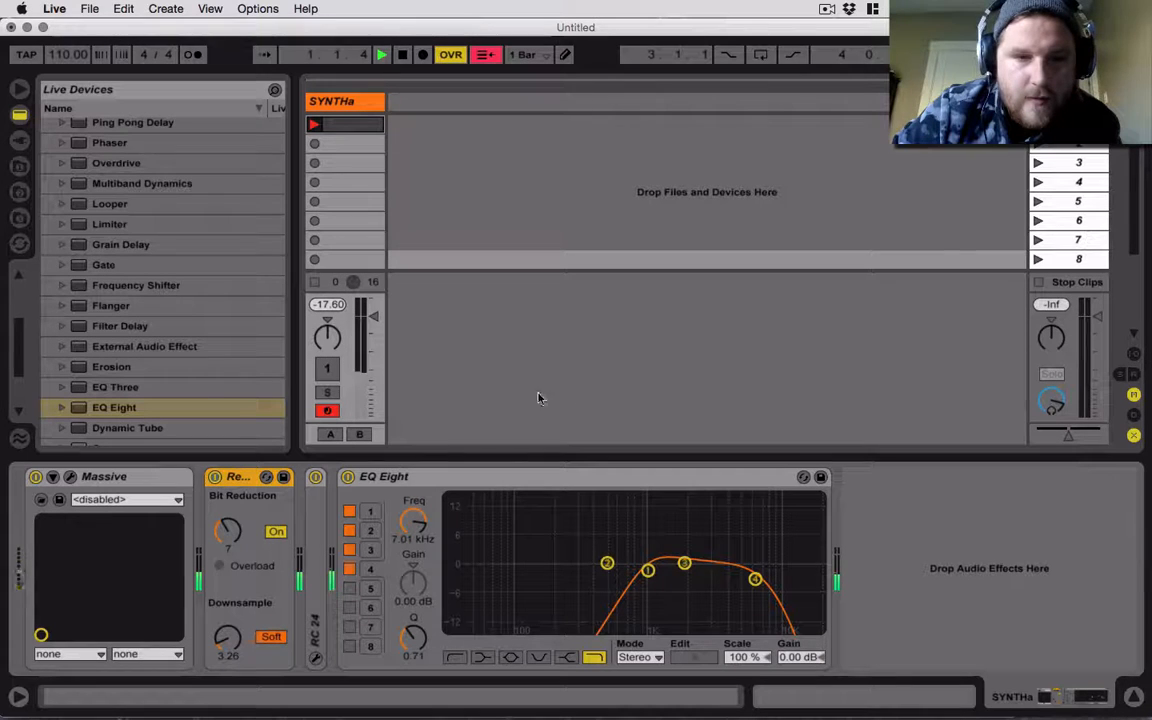
left_click(325, 370)
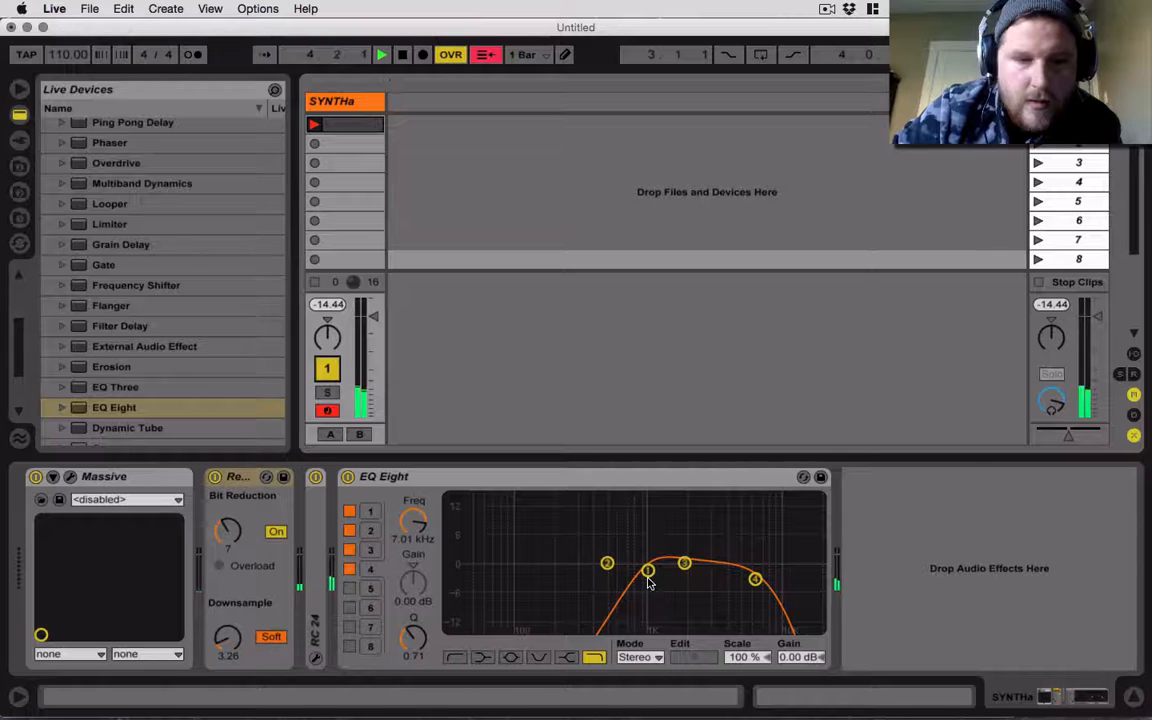
left_click_drag(647, 575, 586, 575)
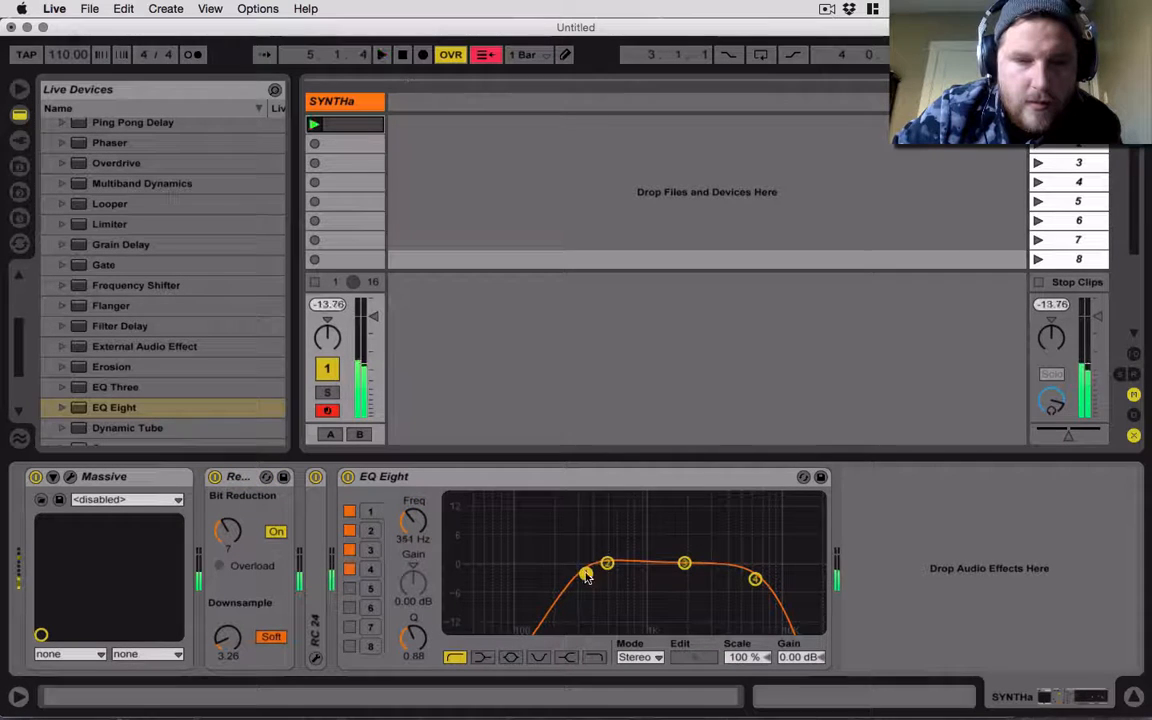
Delete EQ Eight from the device chain and play the clip without it
left_click(416, 480)
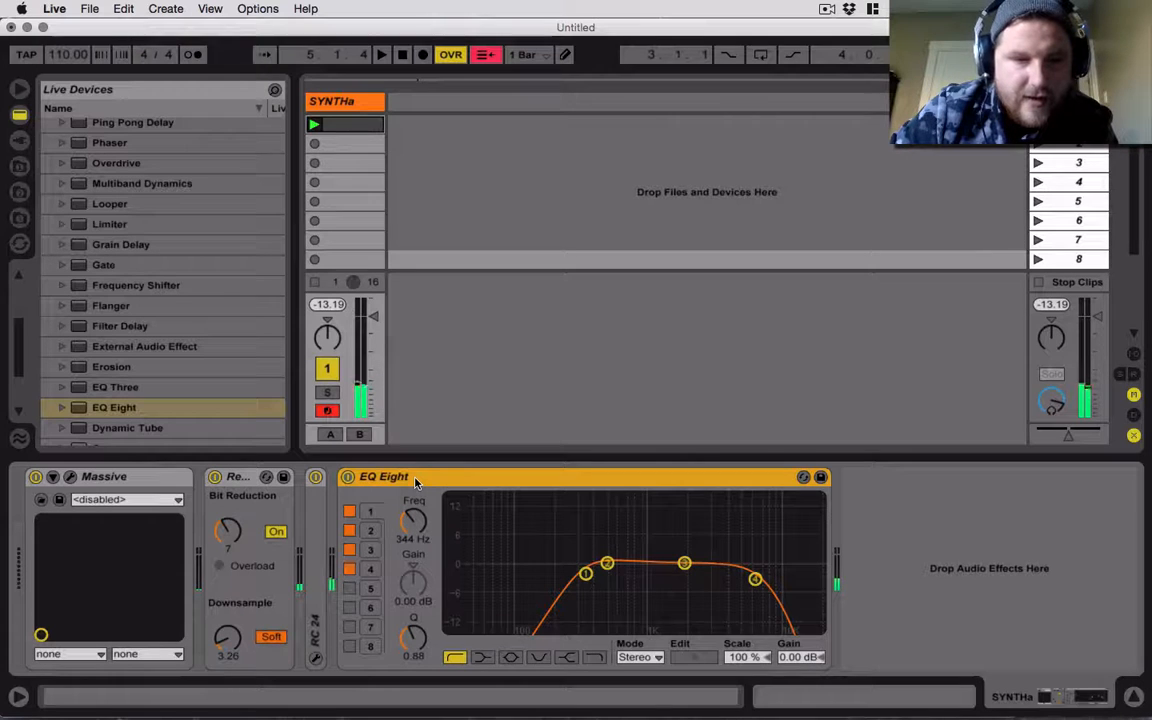
key("Delete")
key("space")
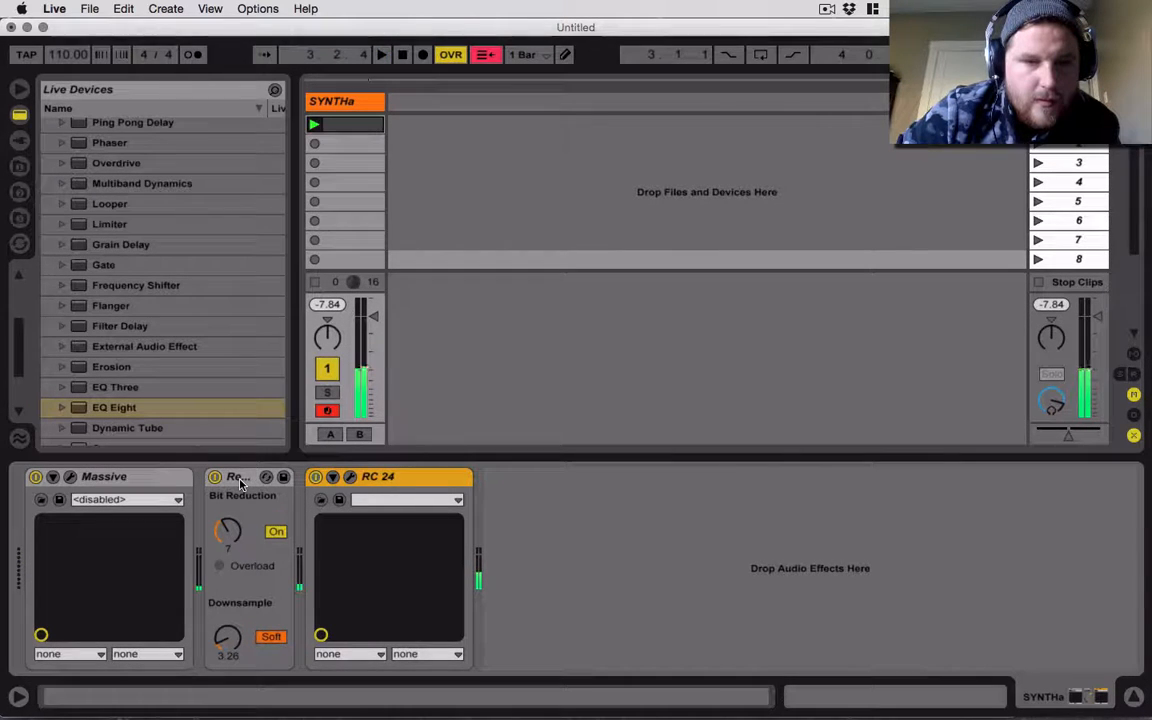
Move Redux back behind RC 24 and audition the clip
left_click_drag(240, 484, 505, 482)
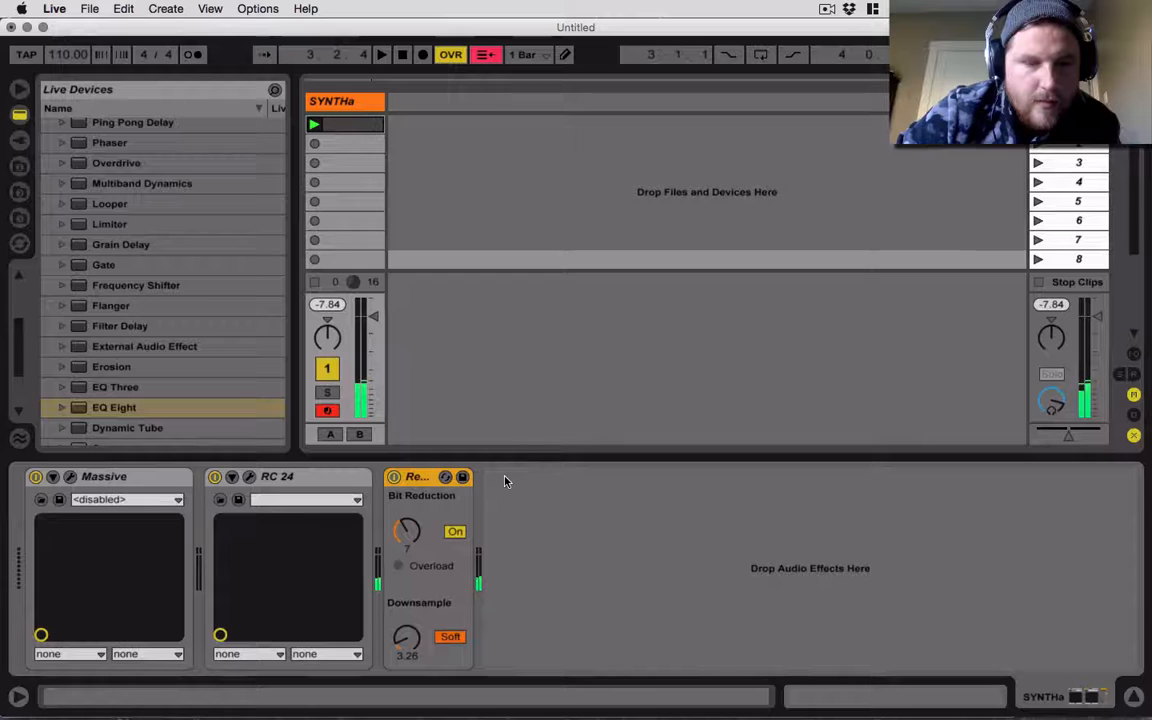
key("space")
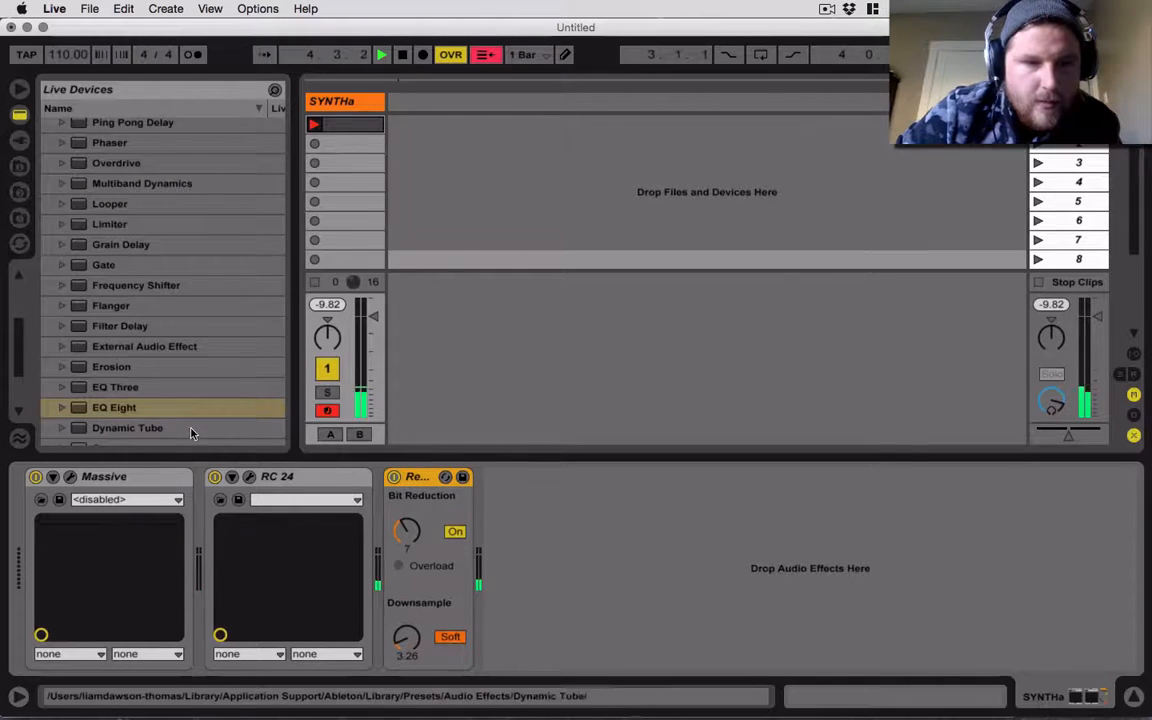
key("space")
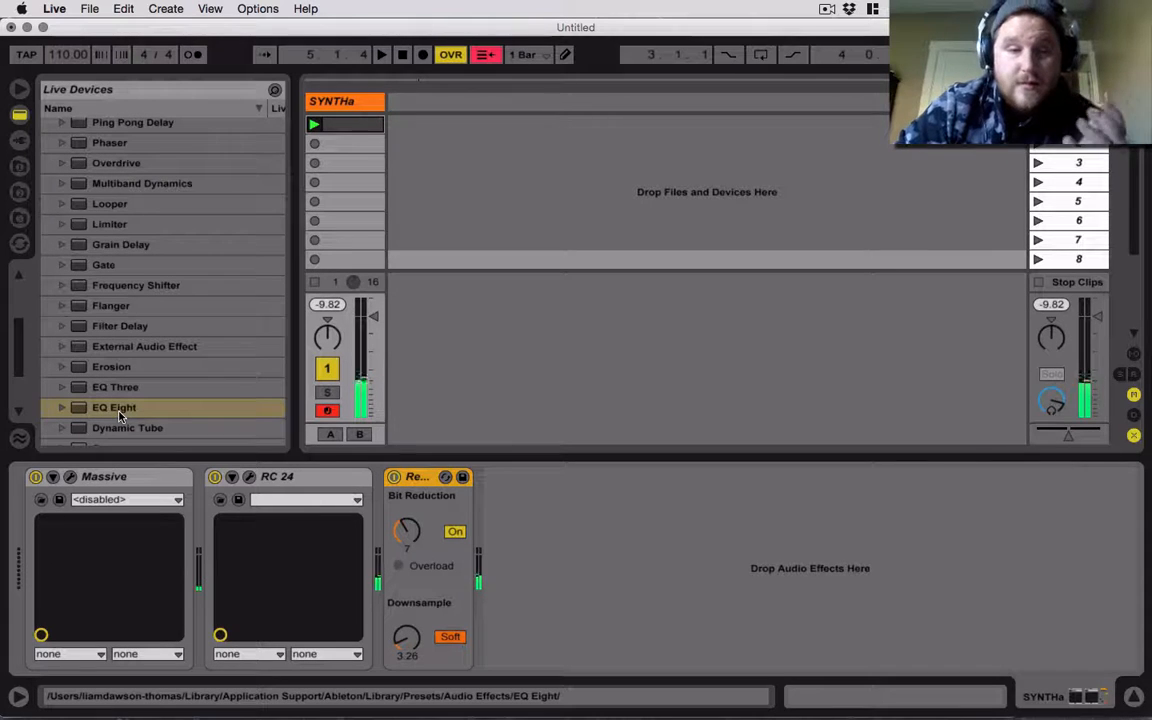
Mute the SYNTHa track and delete Redux from the device chain
left_click(323, 368)
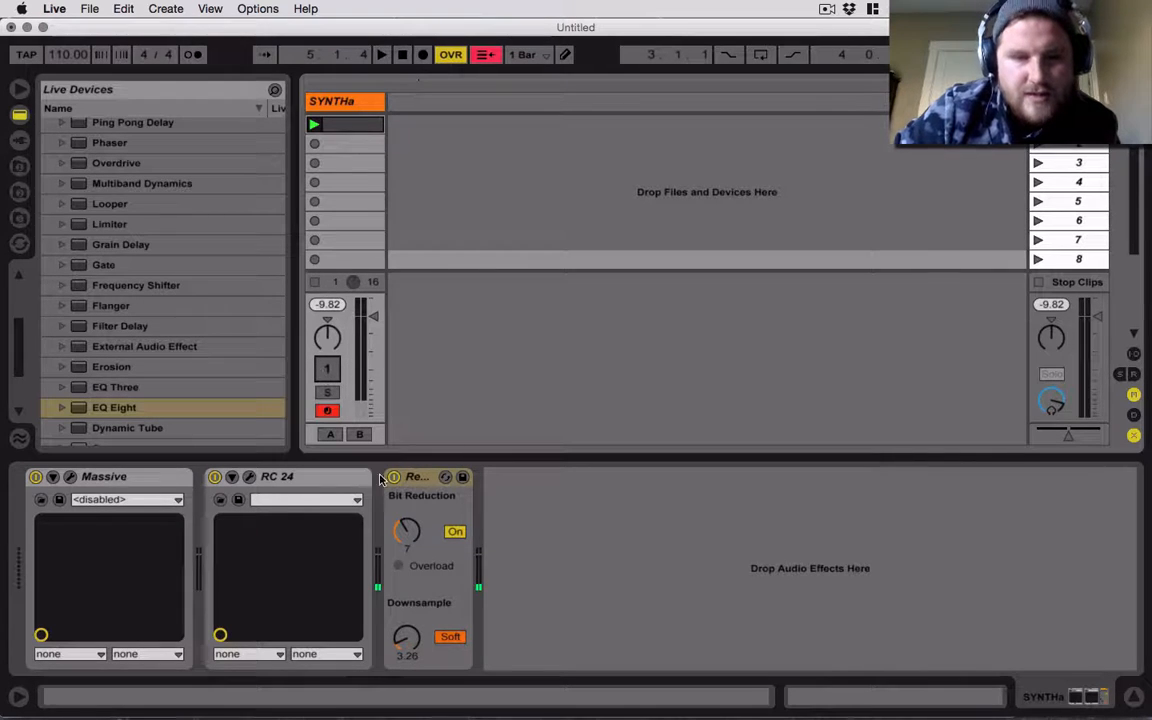
left_click(432, 476)
key("Delete")
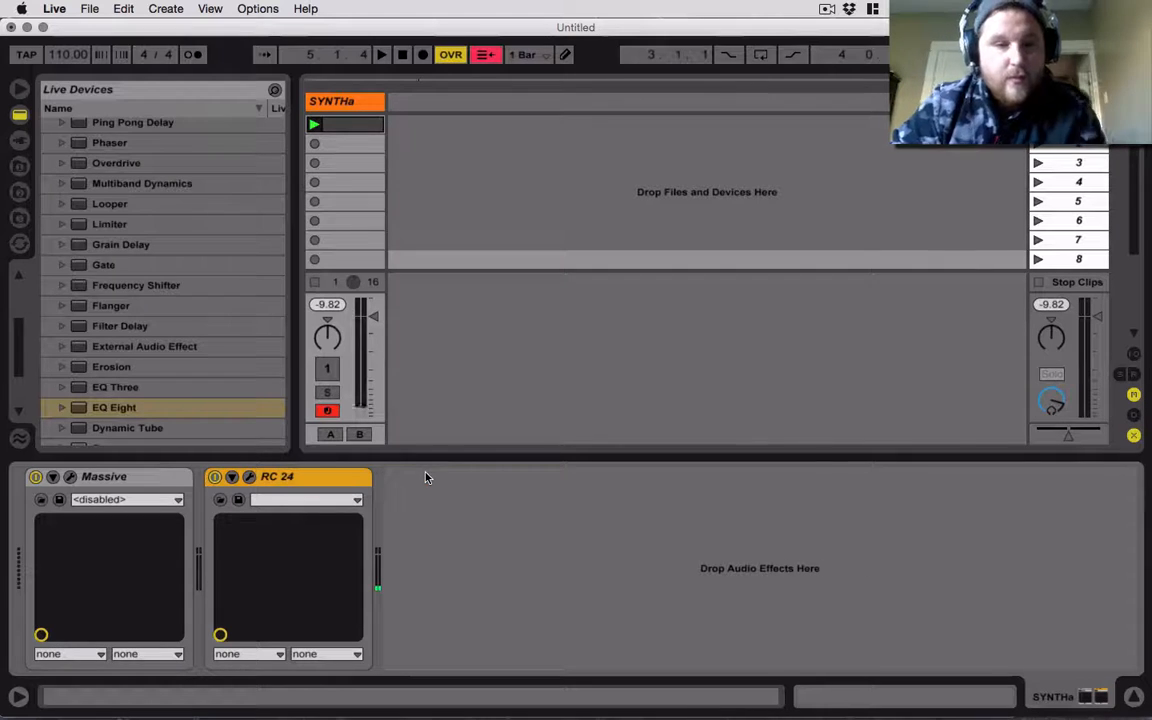
Look through the VST and Audio Units plug-in folders for another effect
scroll(57, 210, "up", 10)
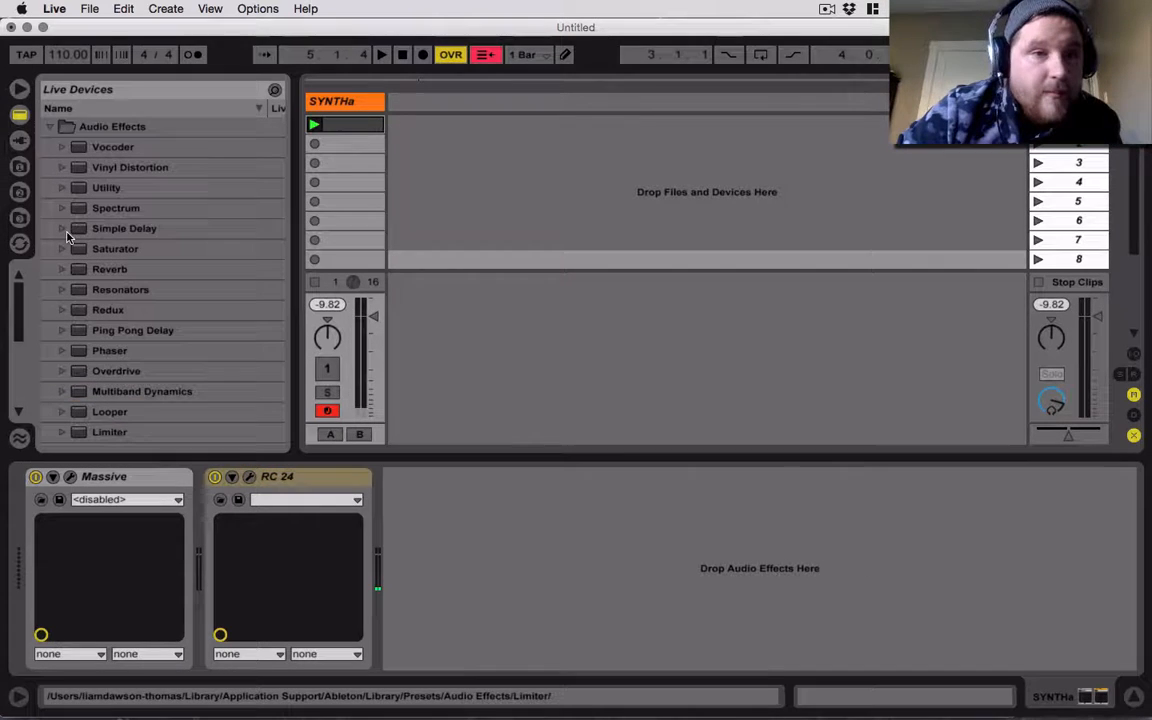
left_click(47, 128)
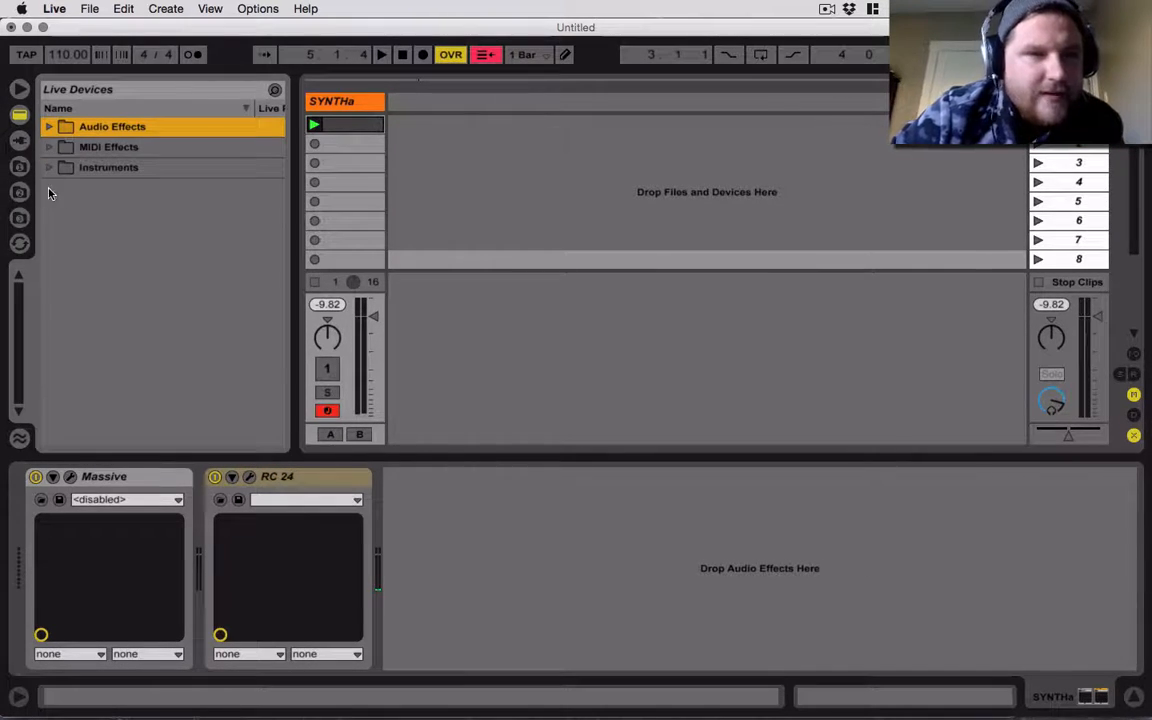
left_click(19, 140)
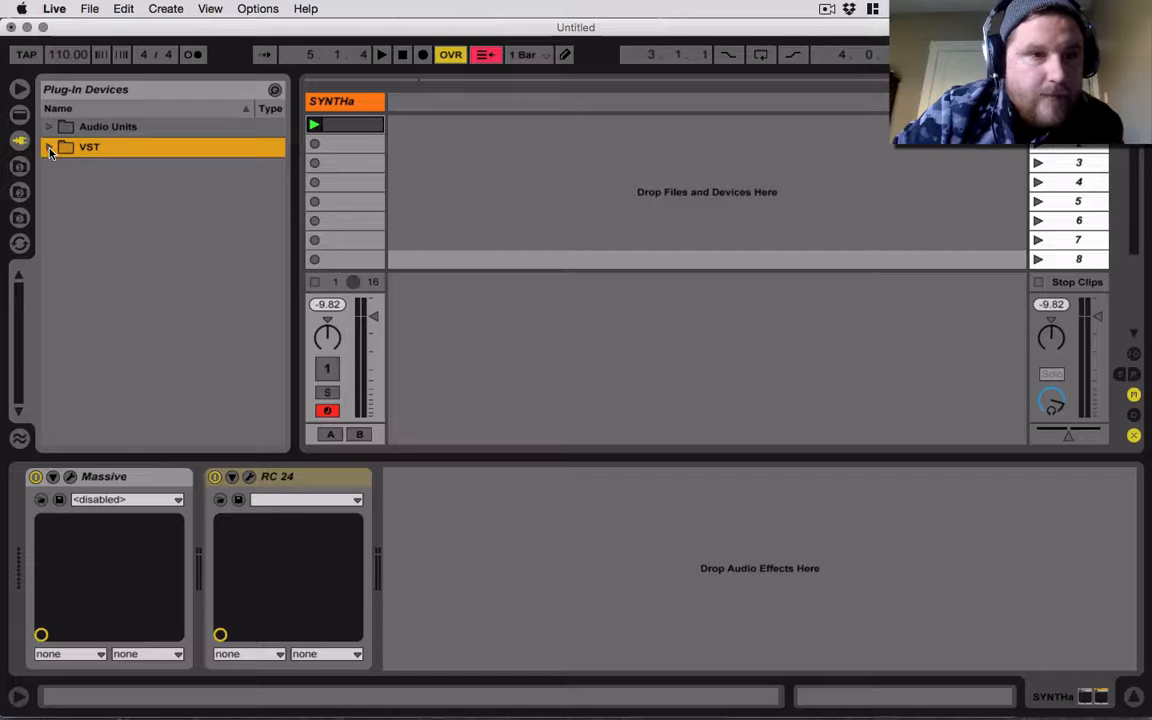
left_click(49, 148)
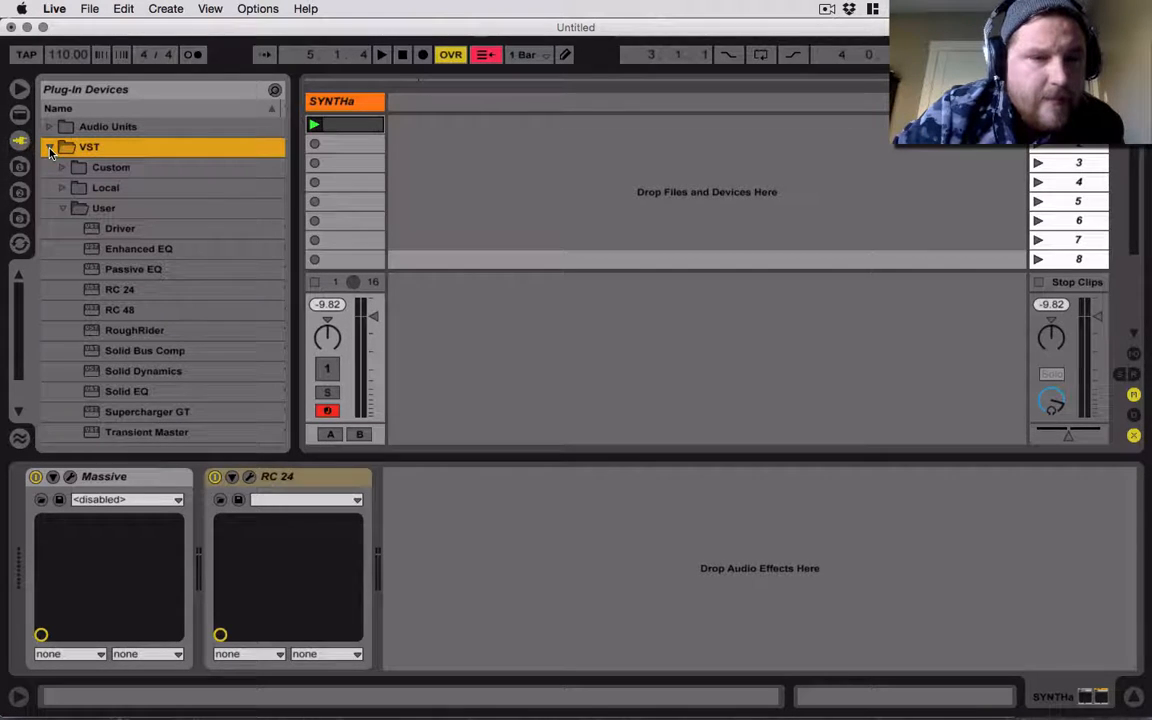
left_click(49, 148)
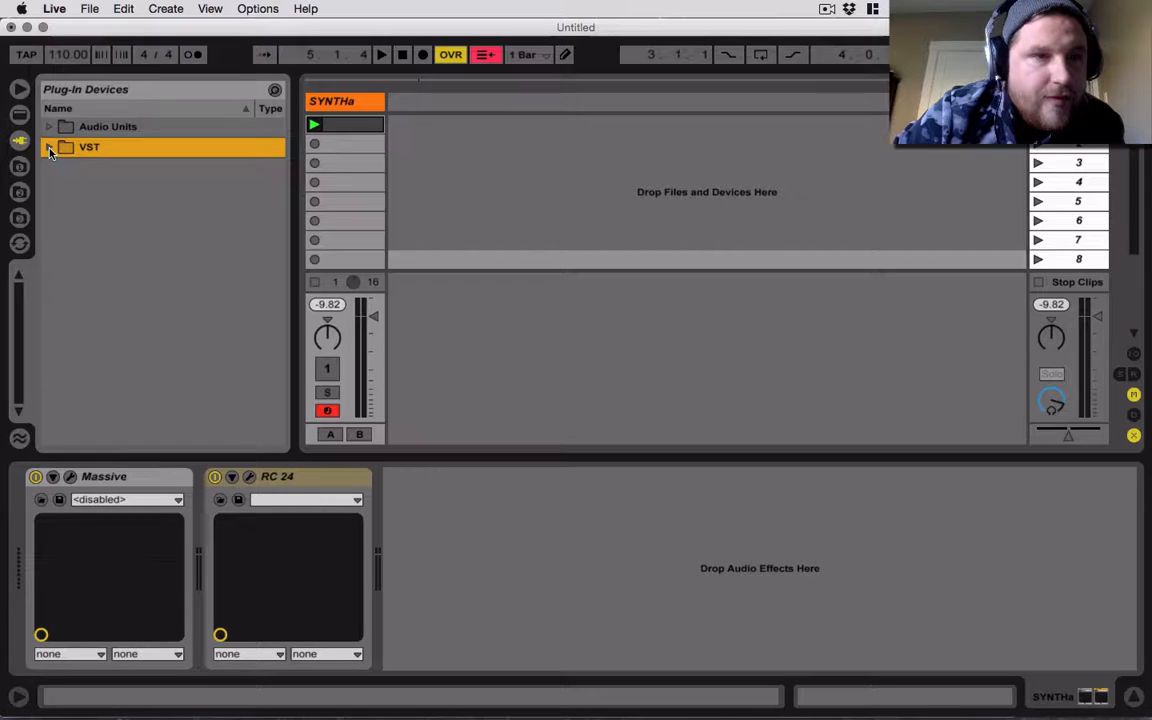
left_click(49, 127)
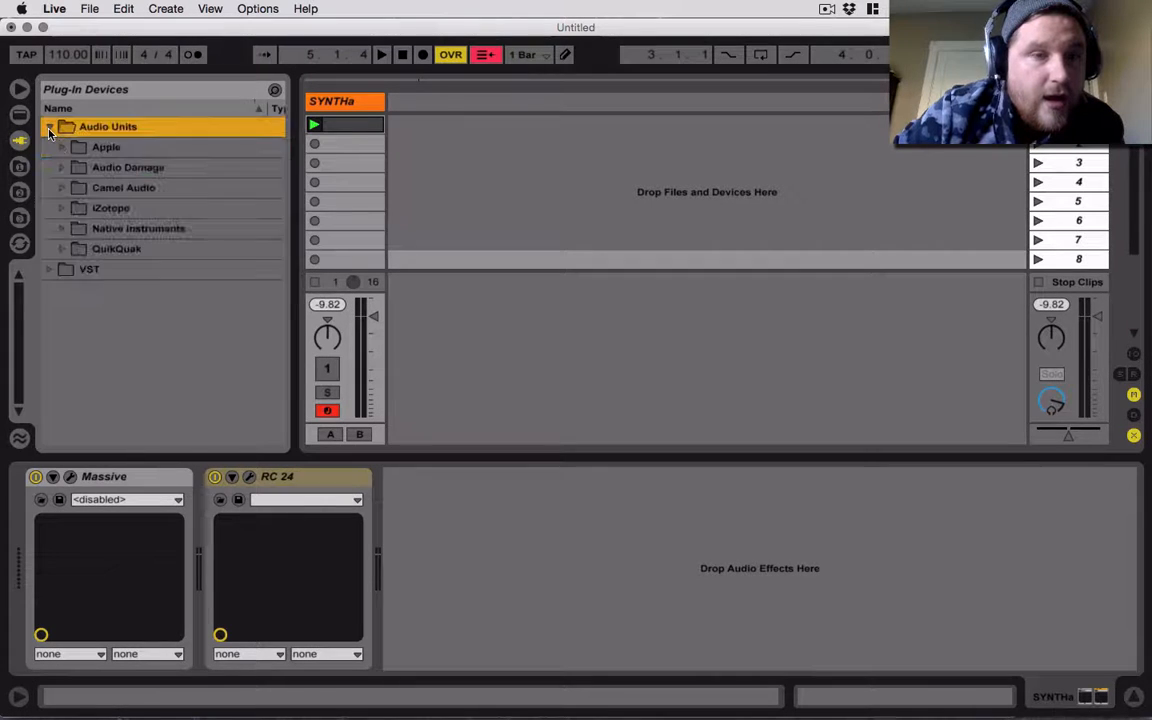
left_click(49, 128)
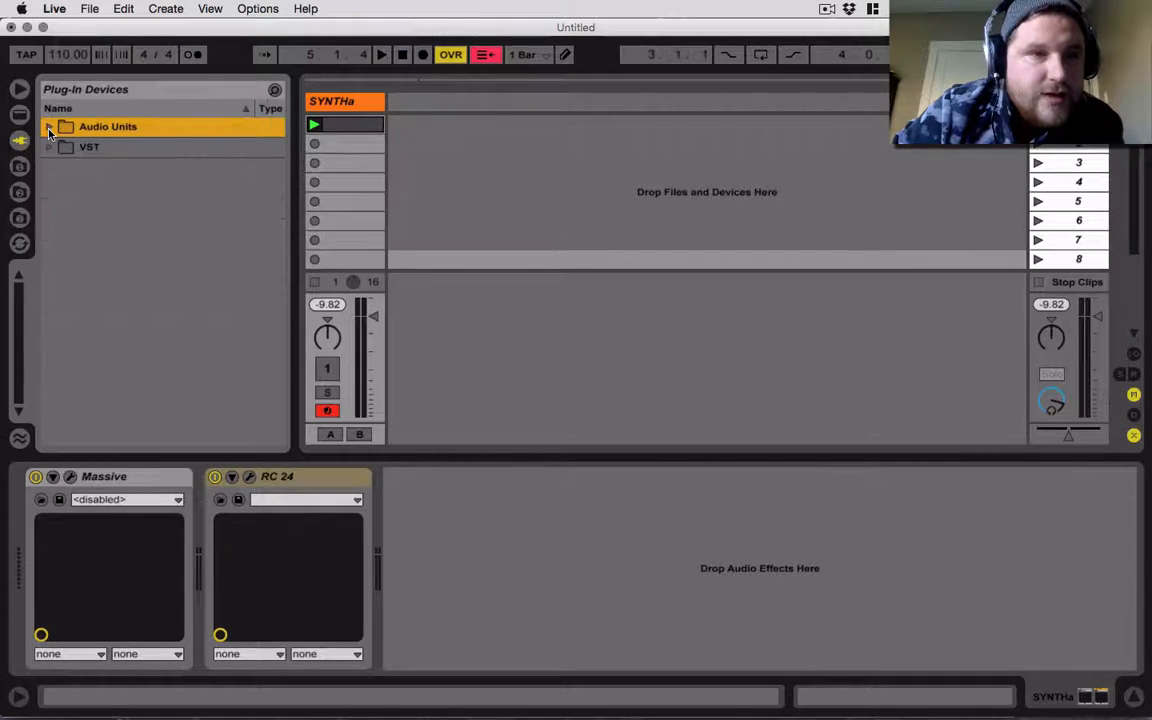
Add Live's Vinyl Distortion after RC 24, followed by an EQ Eight at the end of the chain
left_click(20, 113)
left_click(49, 127)
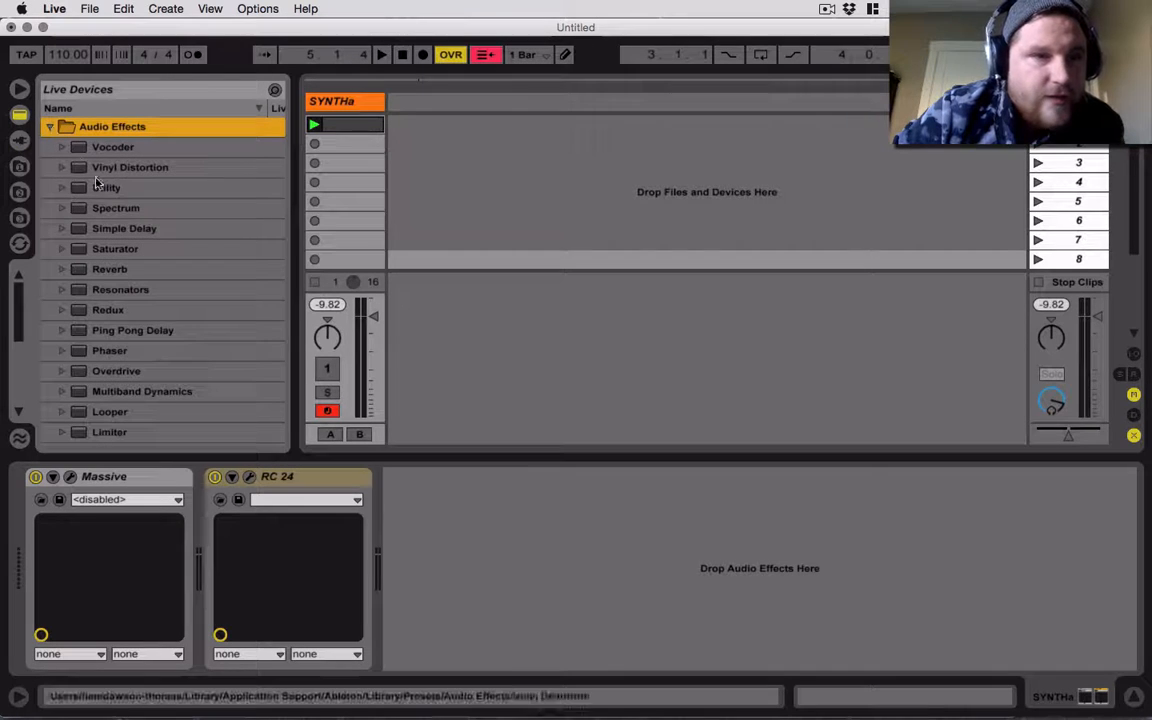
left_click_drag(139, 172, 398, 496)
scroll(165, 407, "down", 5)
left_click_drag(126, 427, 698, 513)
Make EQ Eight's band 1 a low cut at 269 Hz with Q 0.68, and move Vinyl Distortion ahead of RC 24
left_click(752, 657)
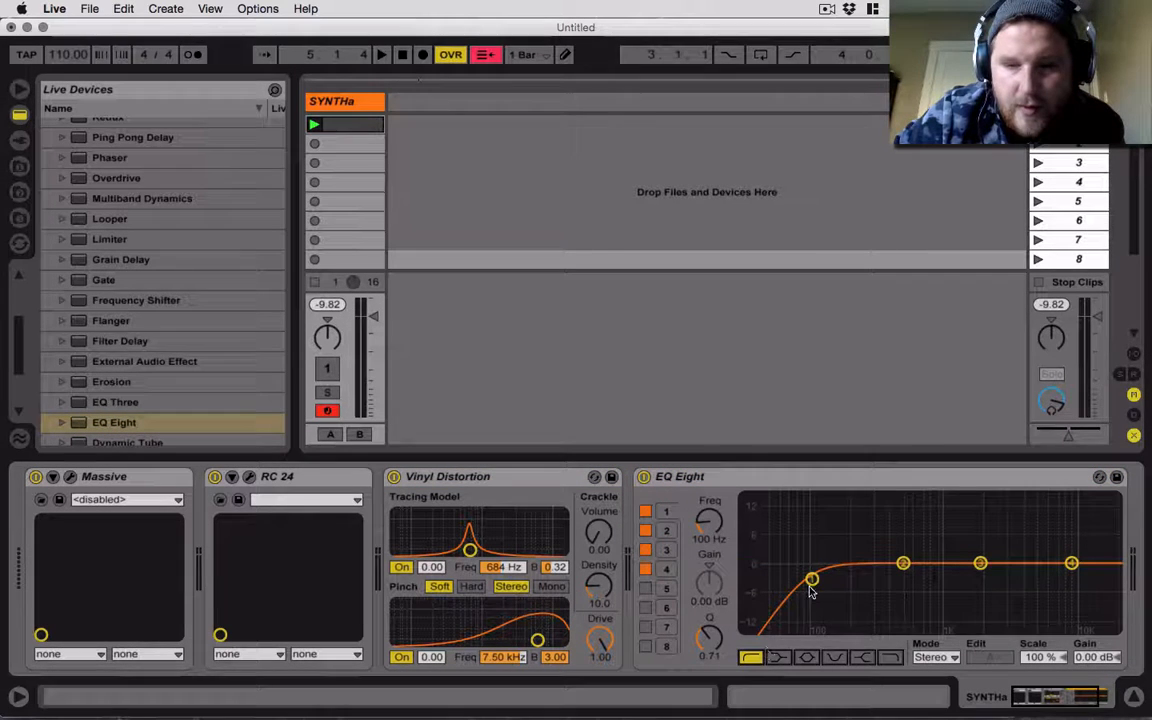
left_click_drag(813, 581, 867, 580)
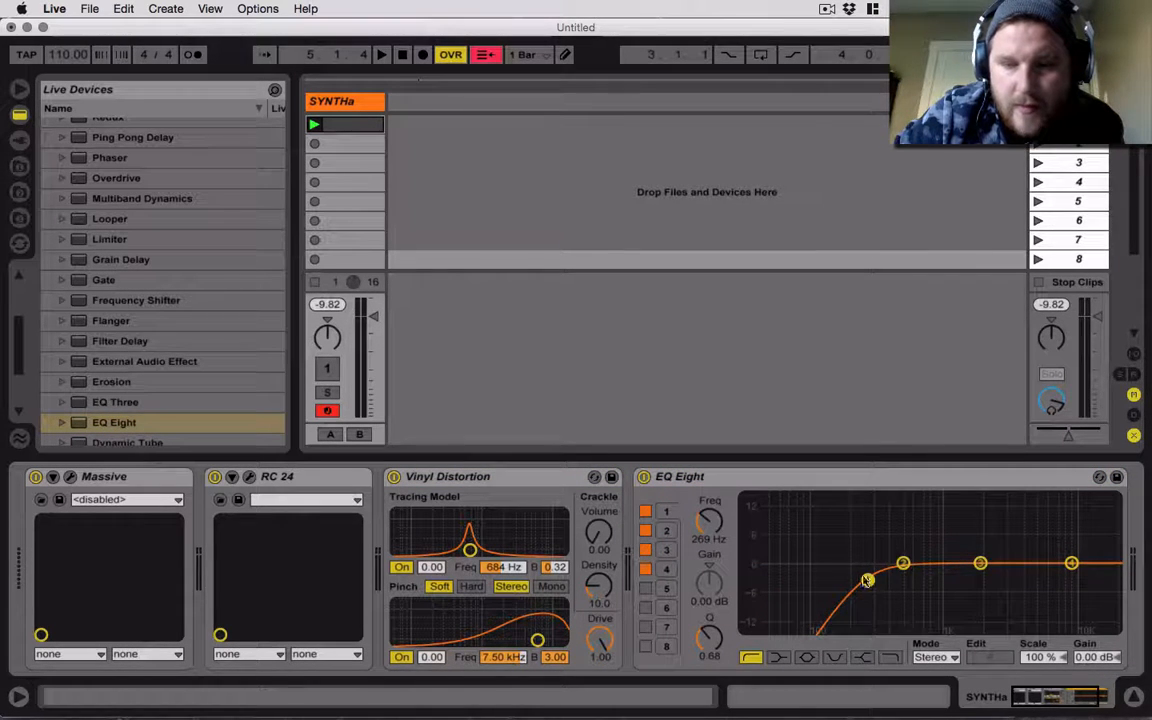
left_click_drag(483, 476, 248, 480)
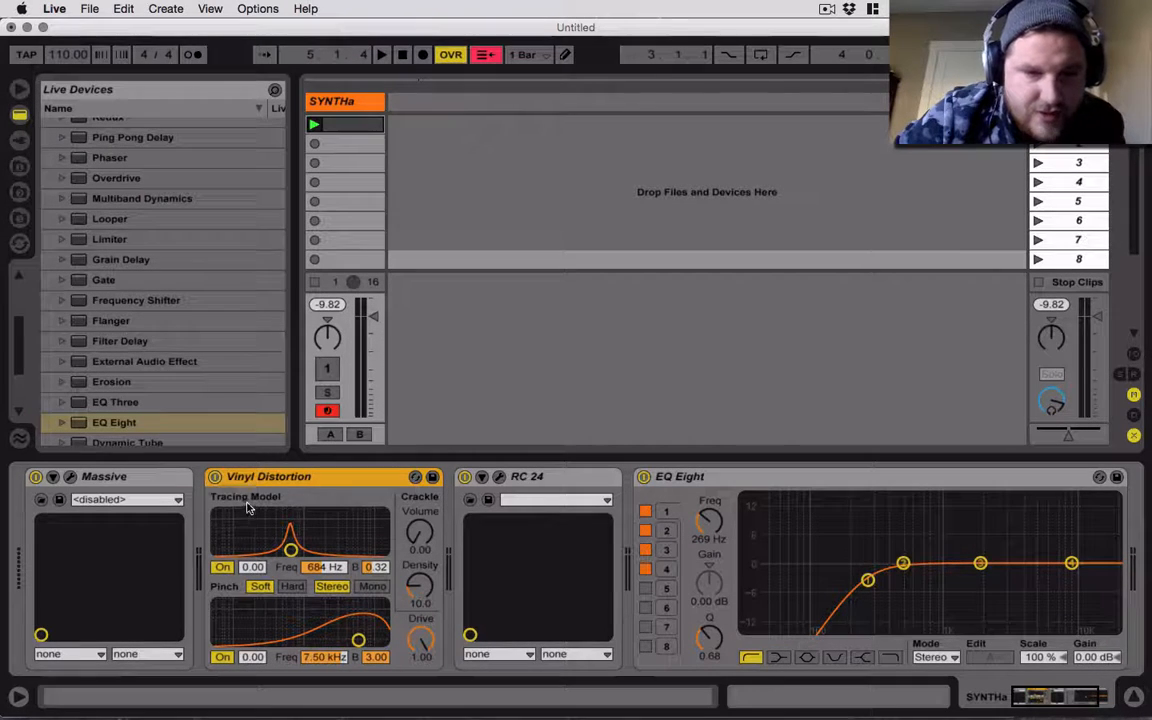
Try Vinyl Distortion's Tracing Model at 0.21, 266 Hz and bandwidth 3.00, with Pinch at 0.56 and 4.42 kHz
mouse_move(290, 549)
left_mouse_down()
mouse_move(380, 540)
mouse_move(373, 528)
mouse_move(219, 531)
mouse_move(383, 525)
mouse_move(314, 530)
mouse_move(216, 513)
mouse_move(383, 527)
left_mouse_up()
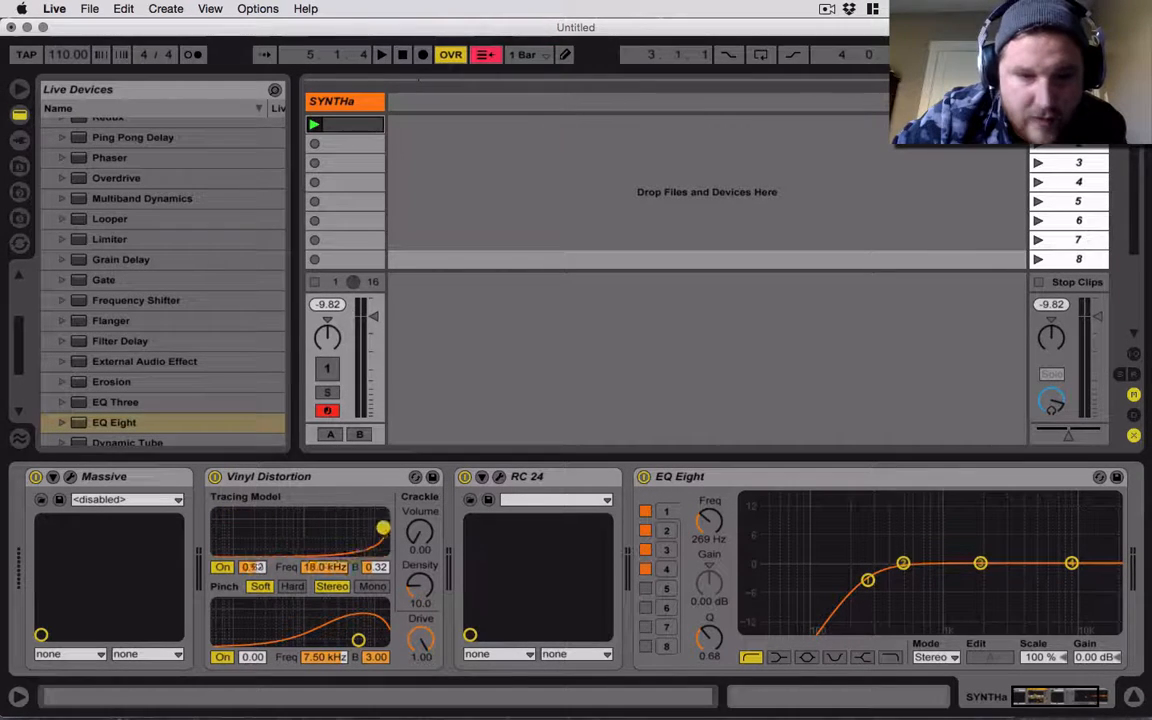
mouse_move(358, 640)
left_mouse_down()
mouse_move(229, 608)
mouse_move(347, 617)
left_mouse_up()
left_click_drag(352, 535, 280, 514)
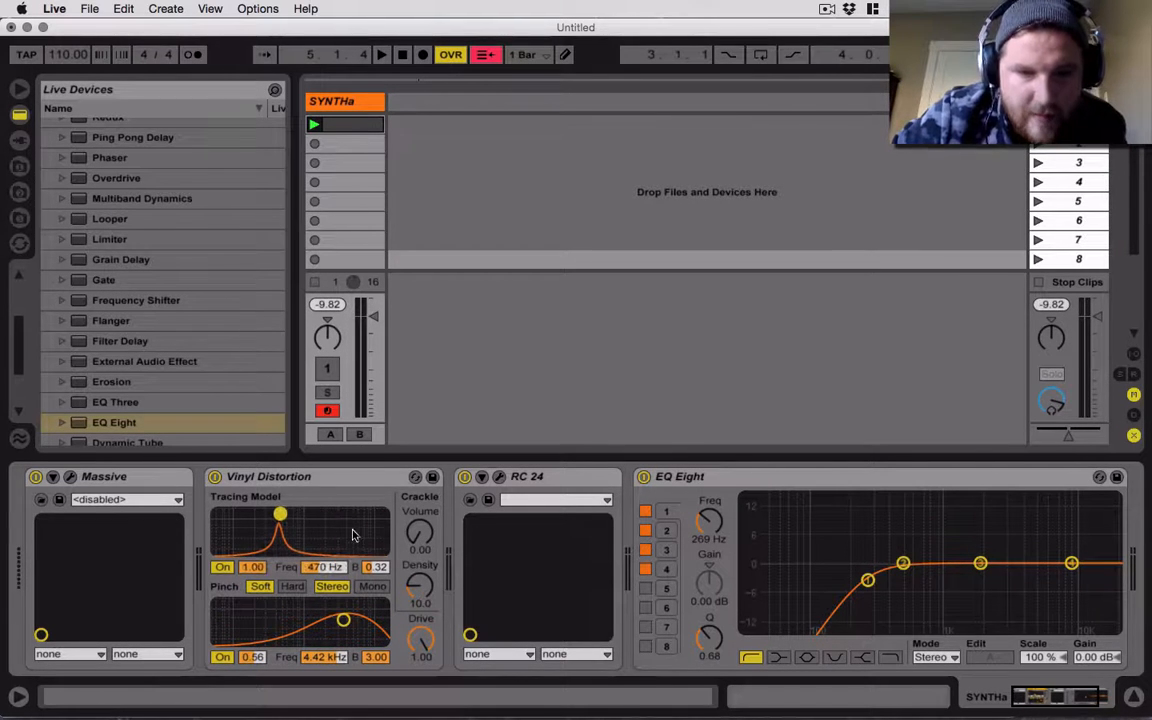
left_click_drag(381, 568, 381, 475)
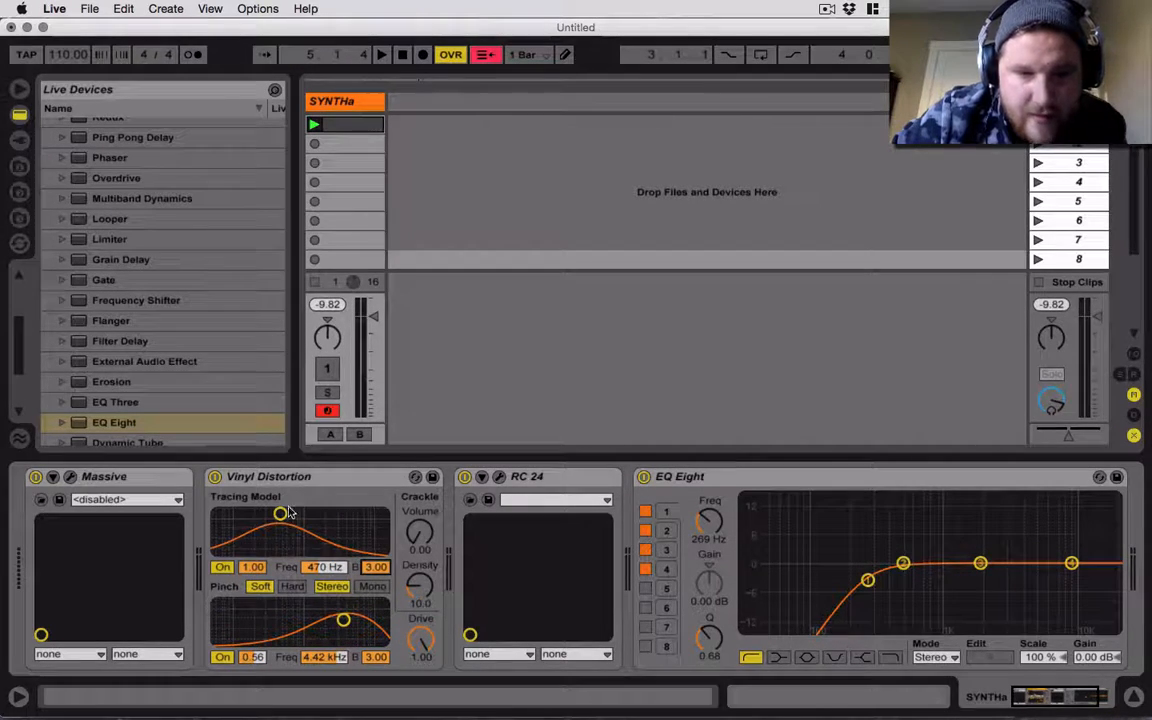
mouse_move(280, 514)
left_mouse_down()
mouse_move(229, 519)
mouse_move(374, 526)
mouse_move(352, 548)
mouse_move(263, 542)
left_mouse_up()
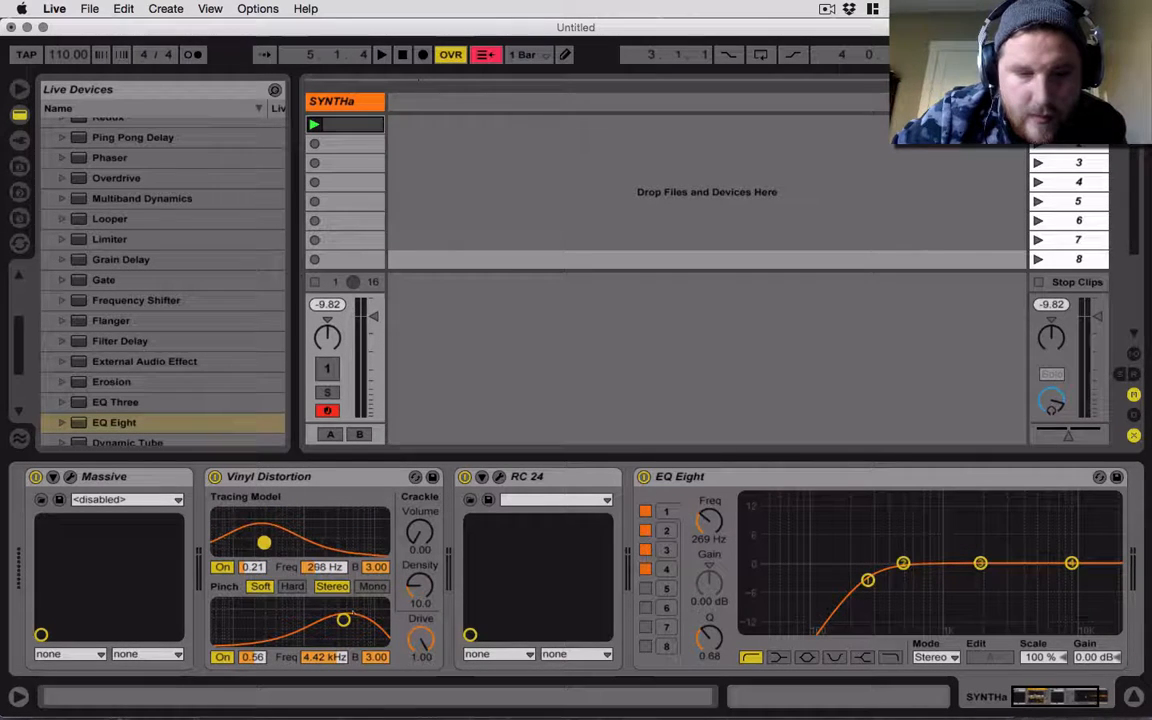
Set Vinyl Distortion's Tracing Model to 0.38, 1.92 kHz and bandwidth 0.43, and narrow the Pinch bandwidth to 0.36
left_click_drag(373, 657, 373, 716)
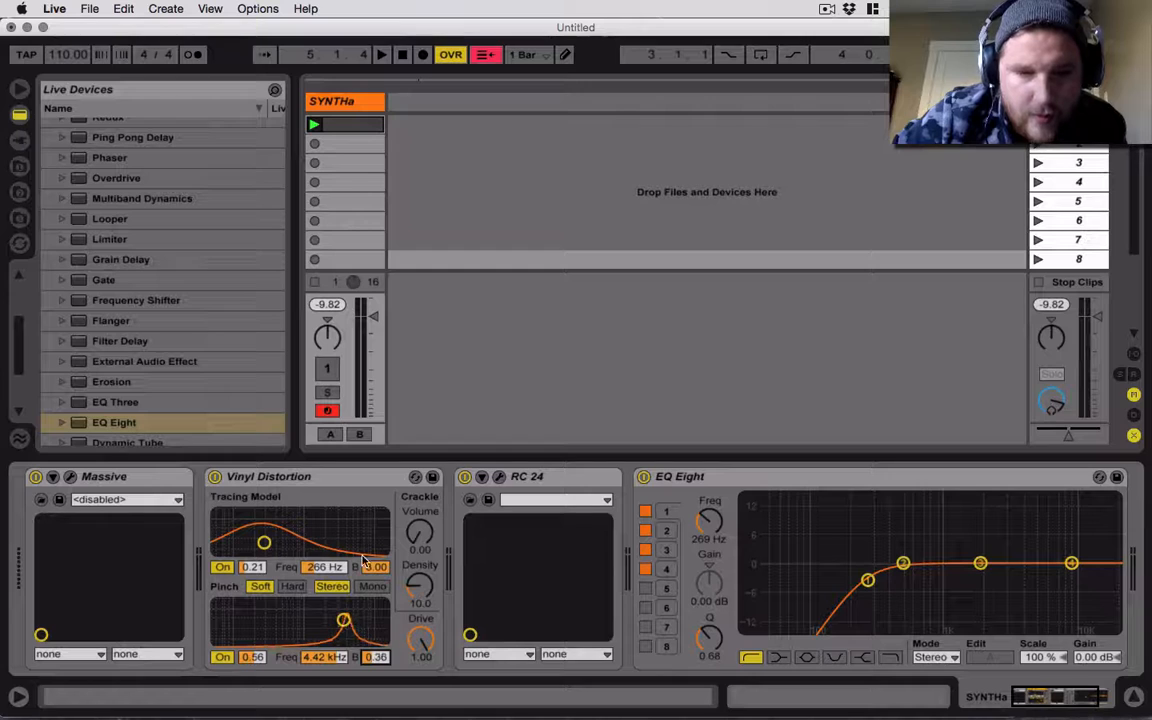
left_click_drag(374, 567, 374, 622)
left_click_drag(264, 542, 320, 536)
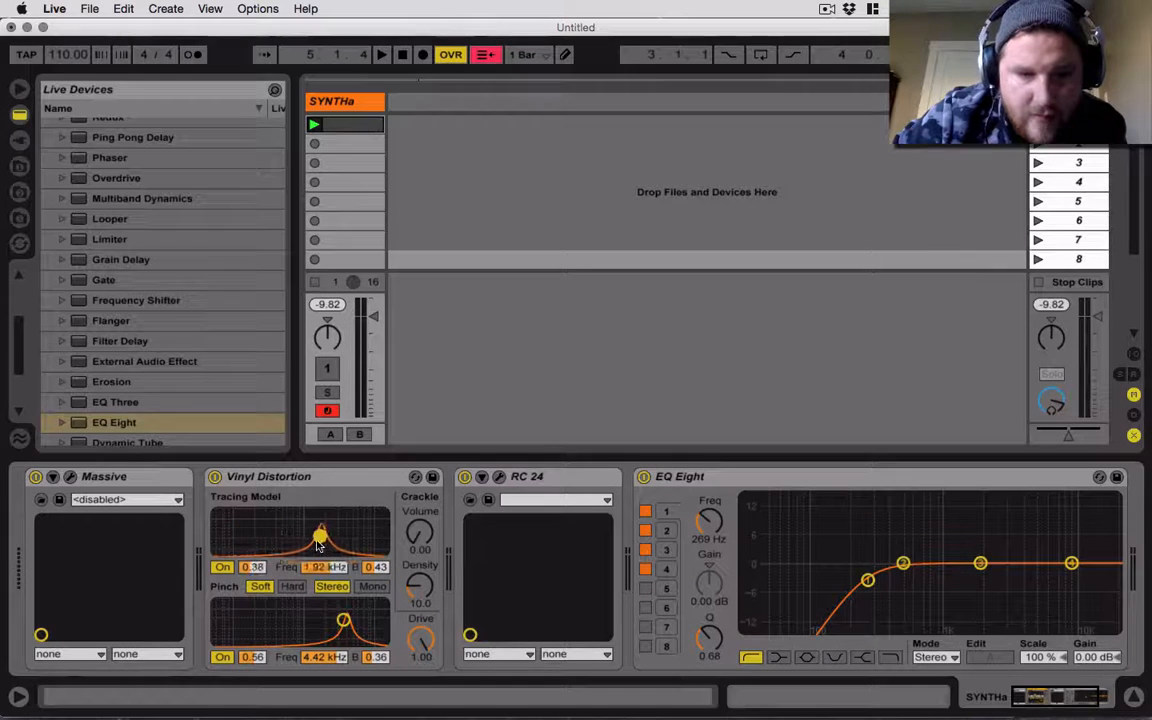
Set Vinyl Distortion's Pinch to 0.24 at 3.02 kHz with a bandwidth of 0.96
left_click_drag(343, 620, 272, 606)
left_click_drag(373, 657, 373, 595)
mouse_move(283, 637)
left_mouse_down()
mouse_move(239, 630)
mouse_move(332, 632)
mouse_move(375, 690)
left_mouse_up()
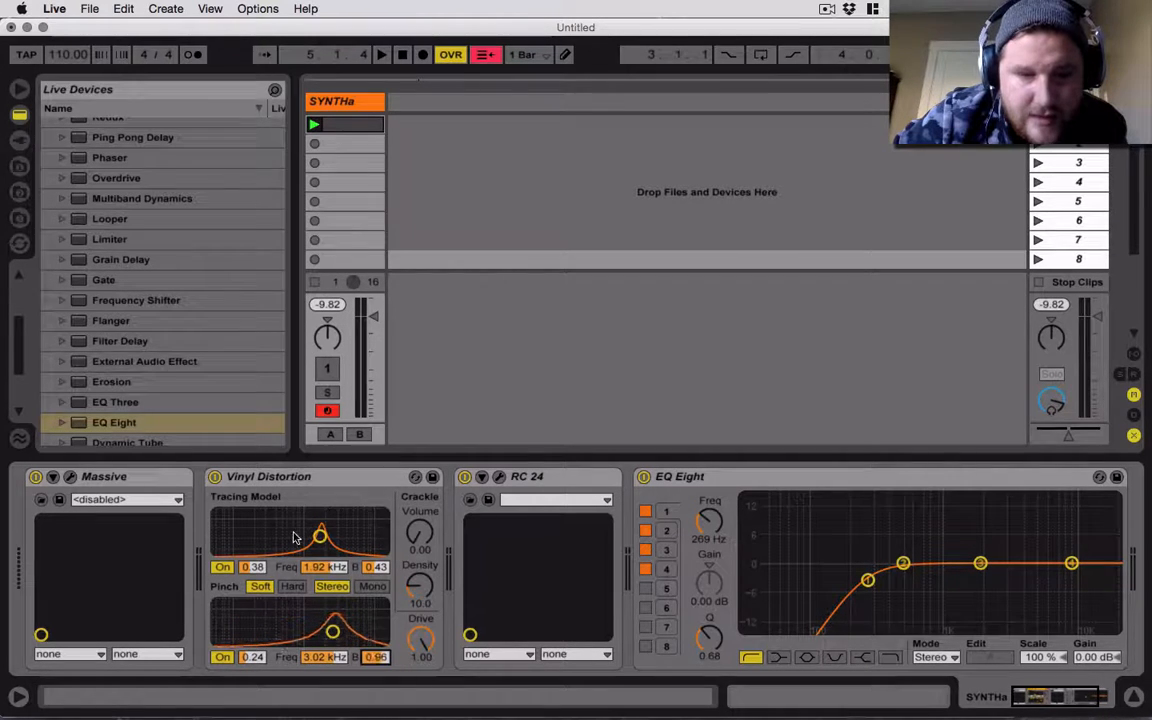
Switch the SYNTHa track on and set Vinyl Distortion's Tracing Model to 0.50 at 3.79 kHz and Pinch to 0.56 at 2.41 kHz
mouse_move(320, 536)
left_mouse_down()
mouse_move(298, 530)
mouse_move(340, 535)
left_mouse_up()
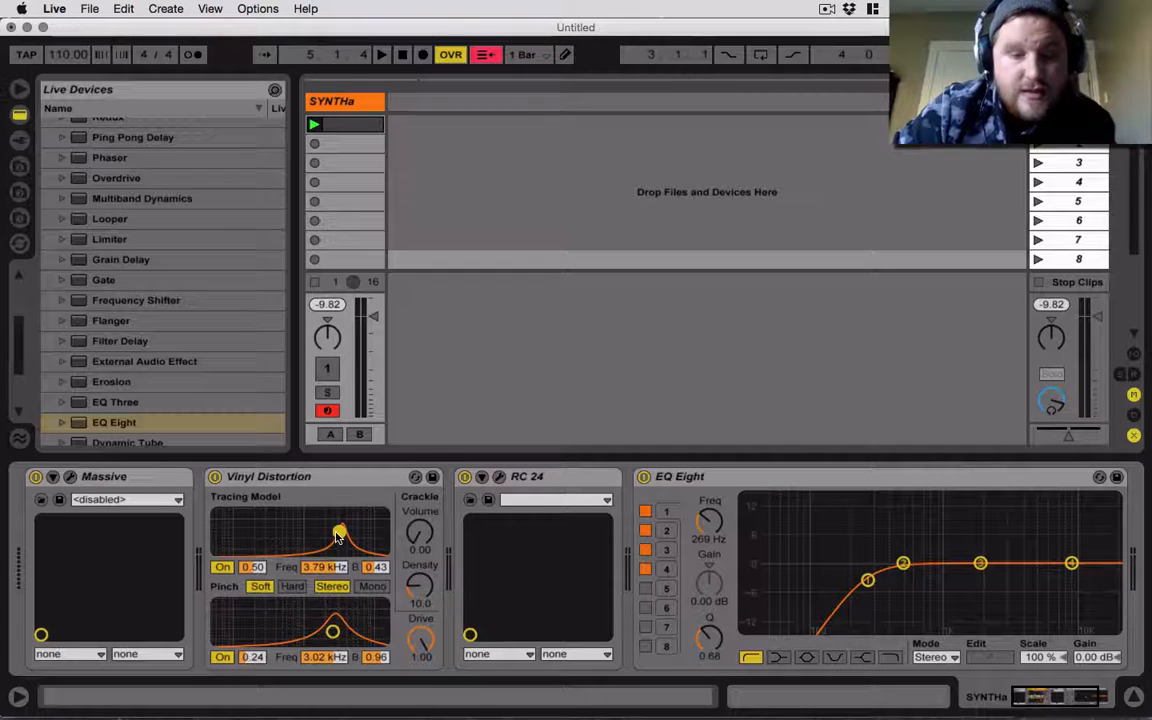
left_click_drag(420, 545, 421, 650)
left_click(328, 371)
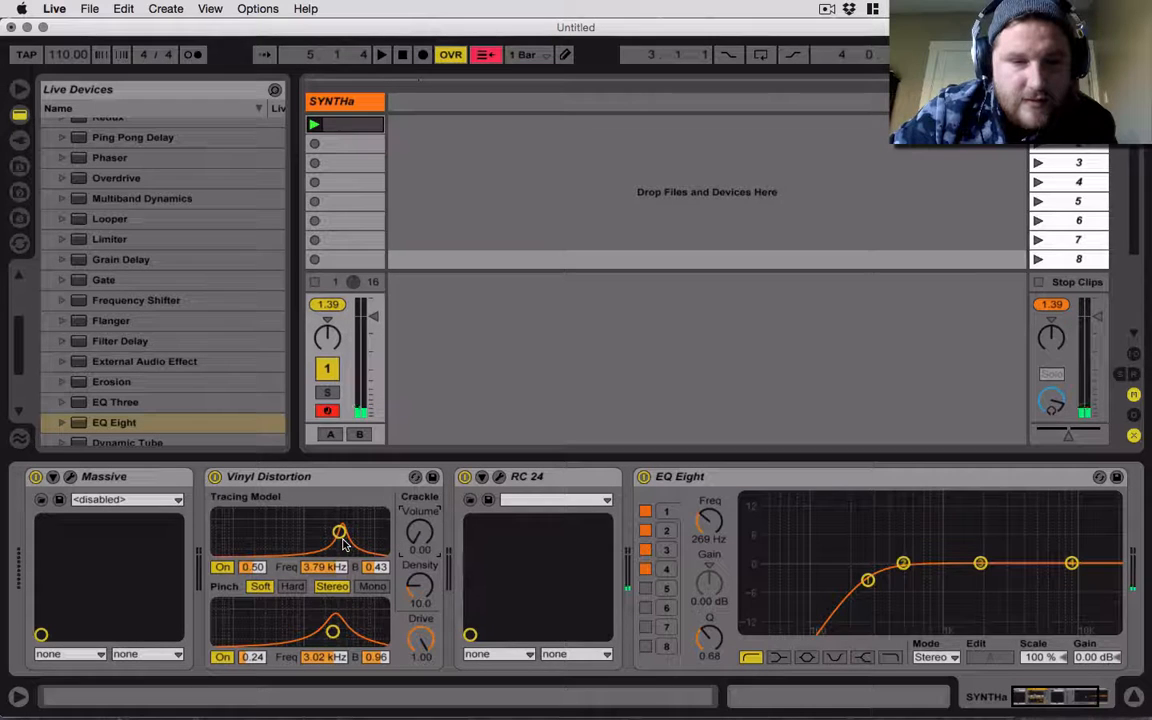
left_click_drag(326, 626, 326, 620)
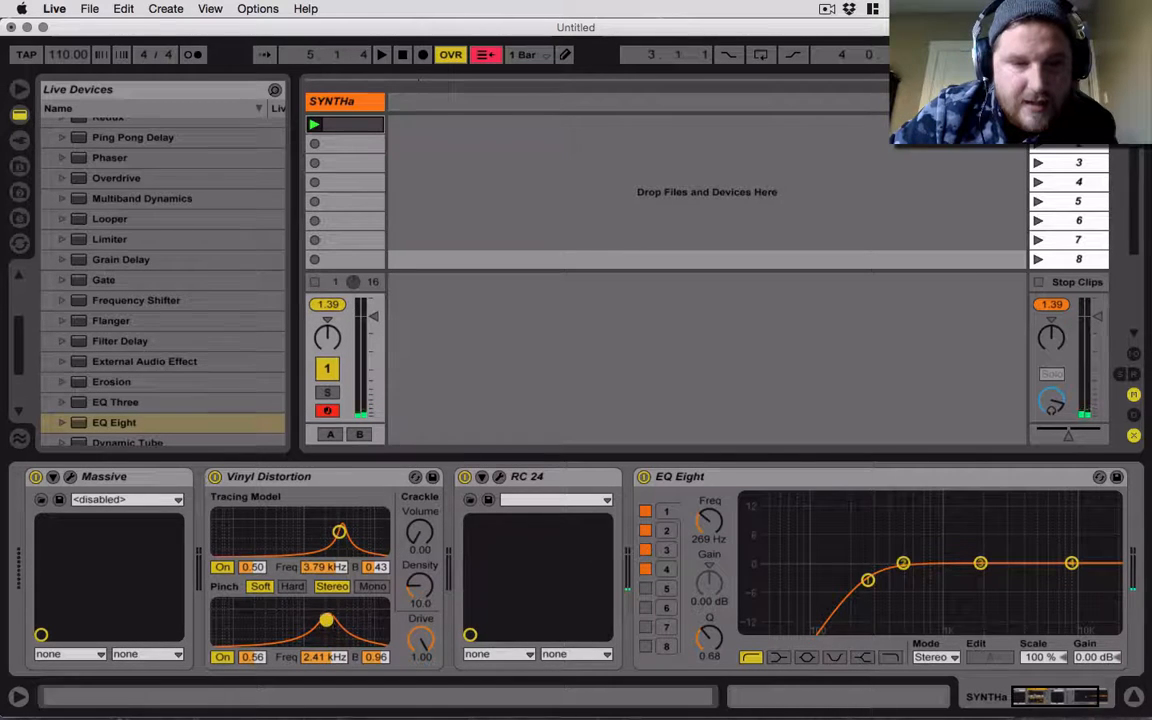
left_click(423, 641)
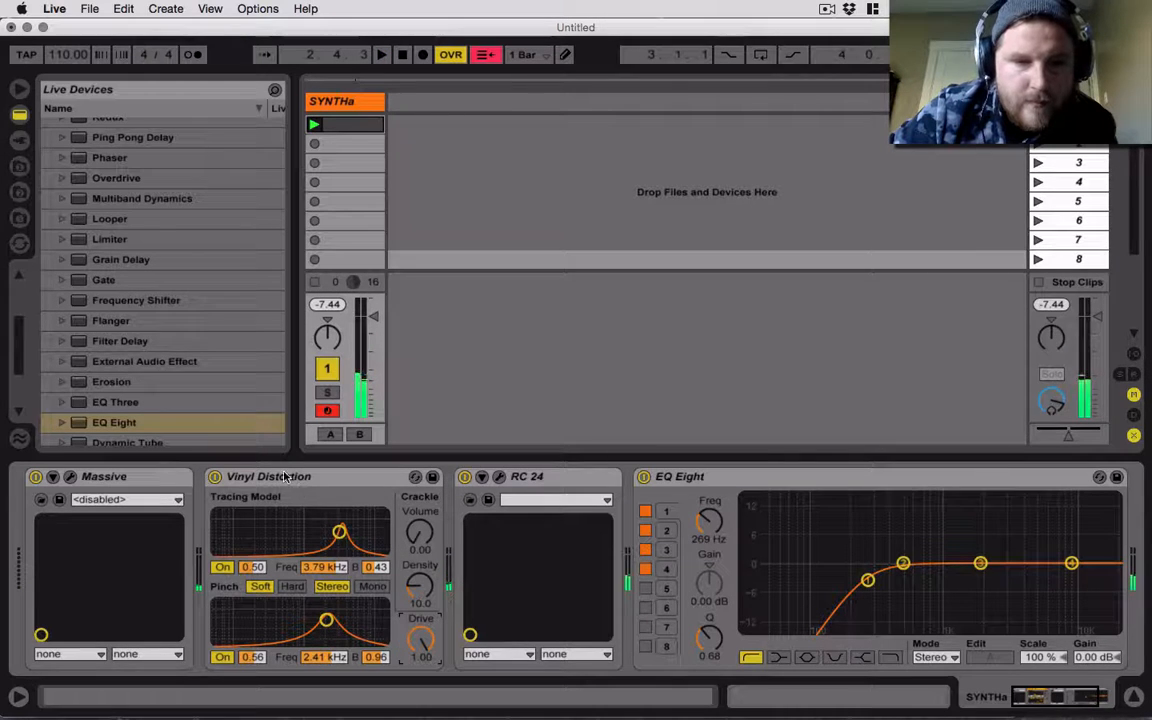
Move Vinyl Distortion between RC 24 and EQ Eight, and set EQ Eight's band 1 to 812 Hz with Q 1.23
left_click_drag(279, 477, 649, 481)
key("space")
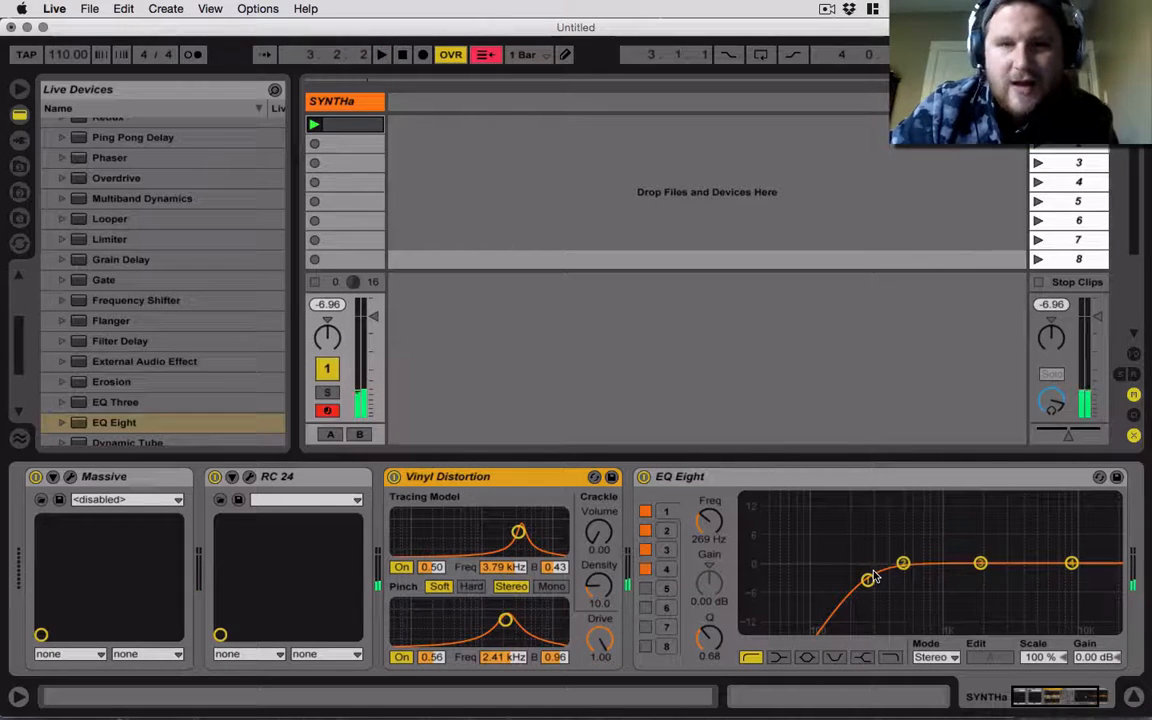
left_click_drag(870, 580, 929, 565)
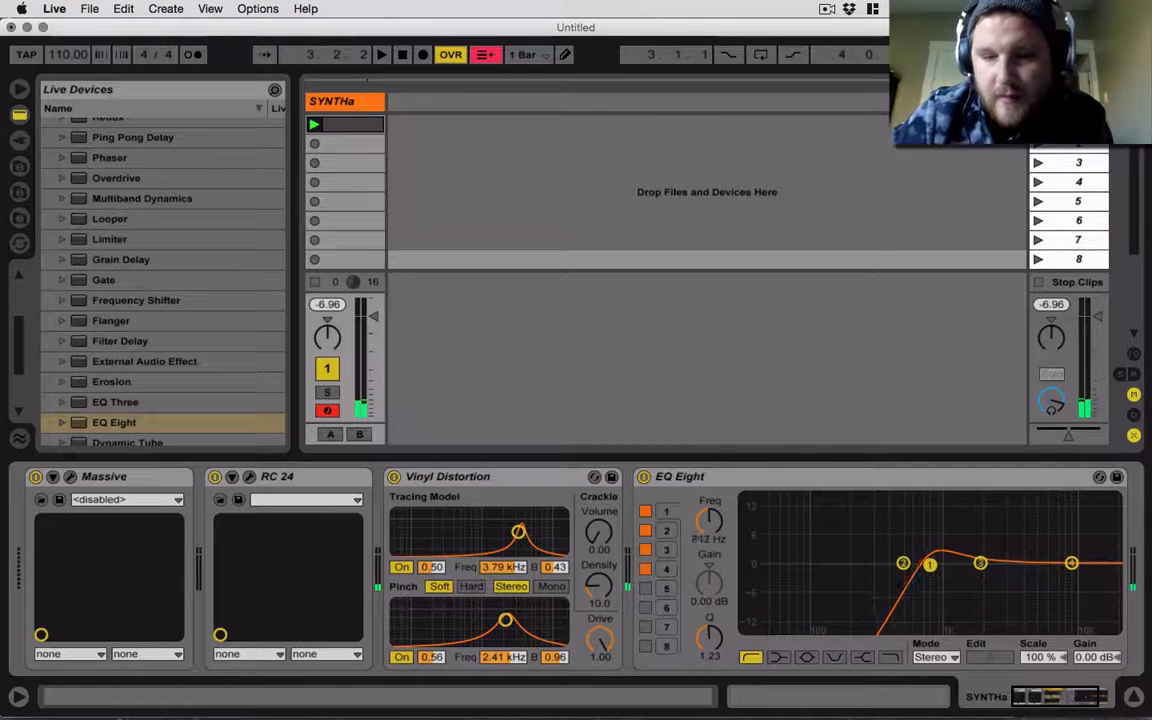
During playback, try Vinyl Distortion's Pinch at 0.15 and 1.65 kHz, with the Tracing Model at 0.44, 1.71 kHz and bandwidth 1.67
key("space")
mouse_move(506, 620)
left_mouse_down()
mouse_move(527, 622)
mouse_move(495, 625)
left_mouse_up()
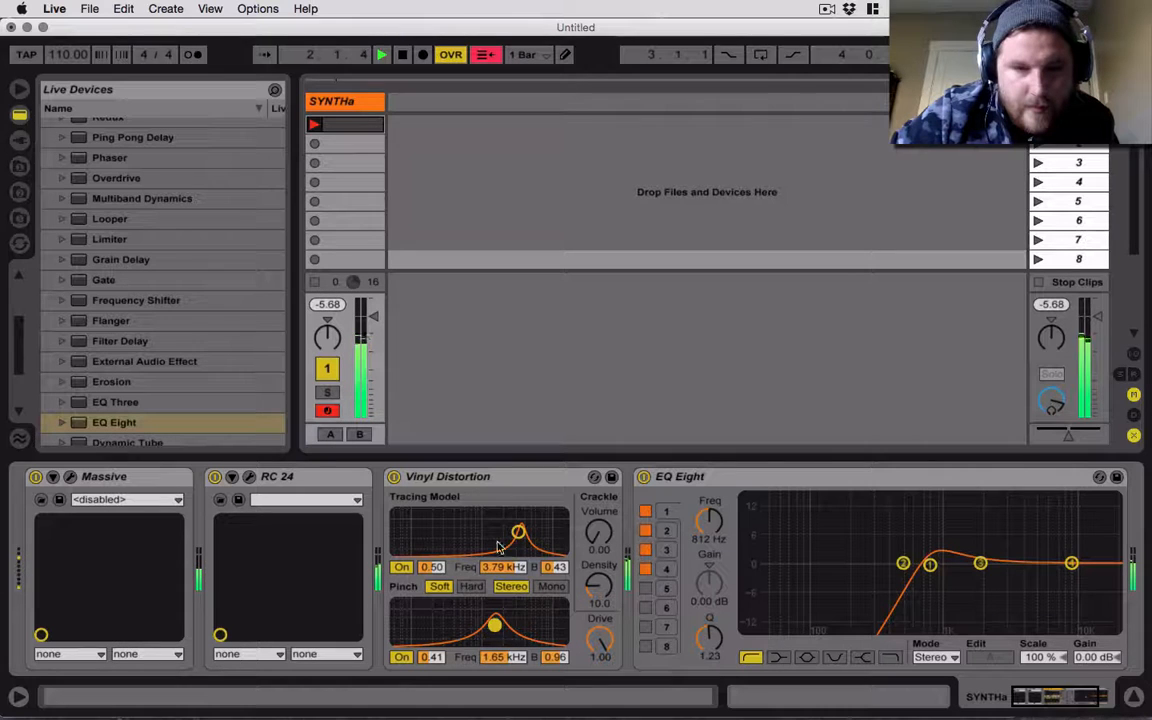
mouse_move(518, 531)
left_mouse_down()
mouse_move(487, 531)
mouse_move(497, 523)
left_mouse_up()
left_click_drag(554, 569, 554, 545)
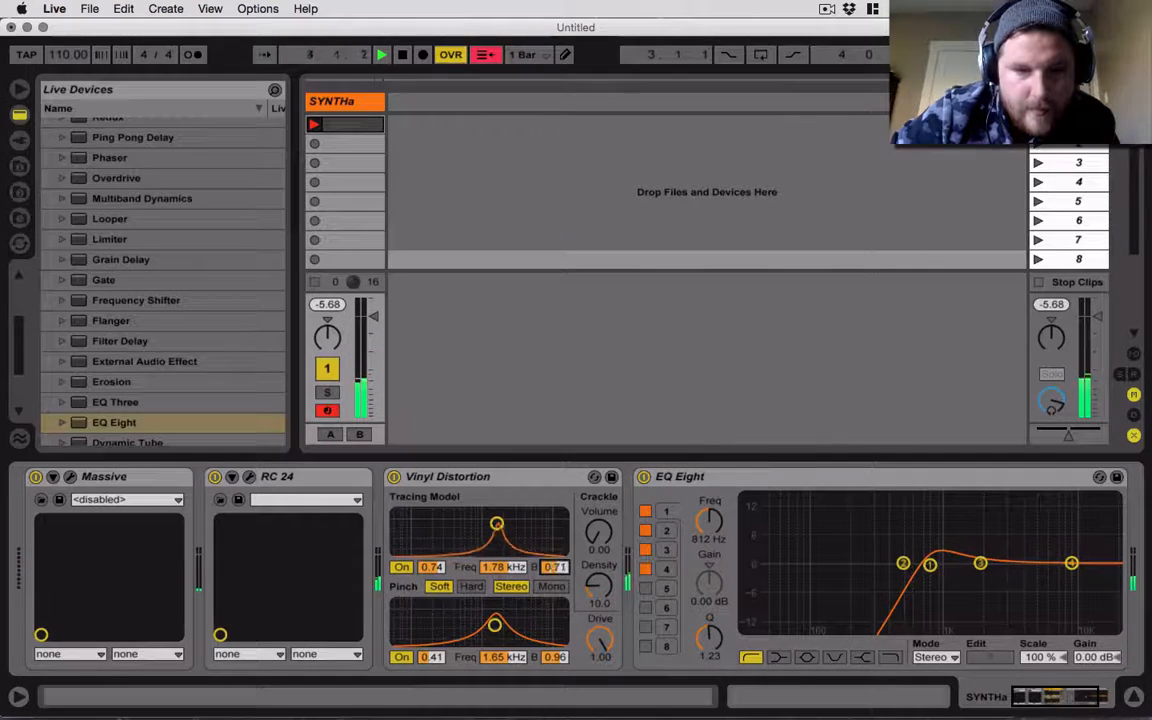
left_click_drag(495, 625, 495, 635)
left_click_drag(497, 523, 495, 536)
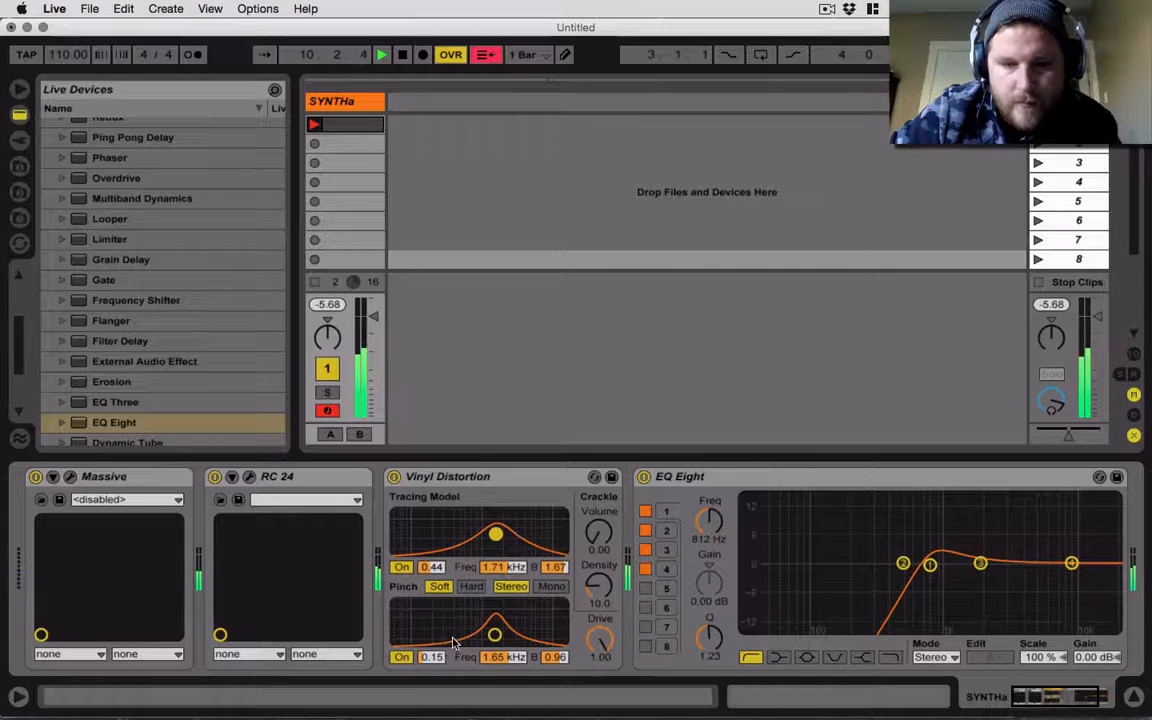
Replace Vinyl Distortion with the CamelCrusher VST plug-in, placed between RC 24 and EQ Eight
left_click(456, 482)
key("Delete")
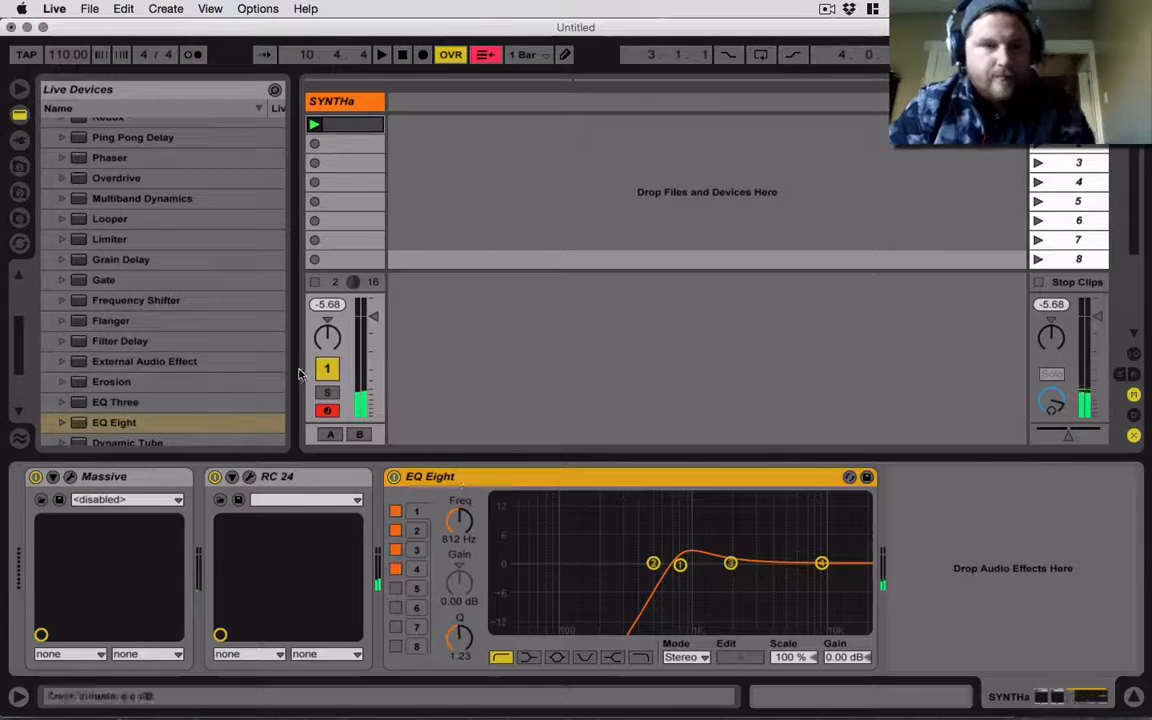
left_click(19, 140)
left_click(48, 127)
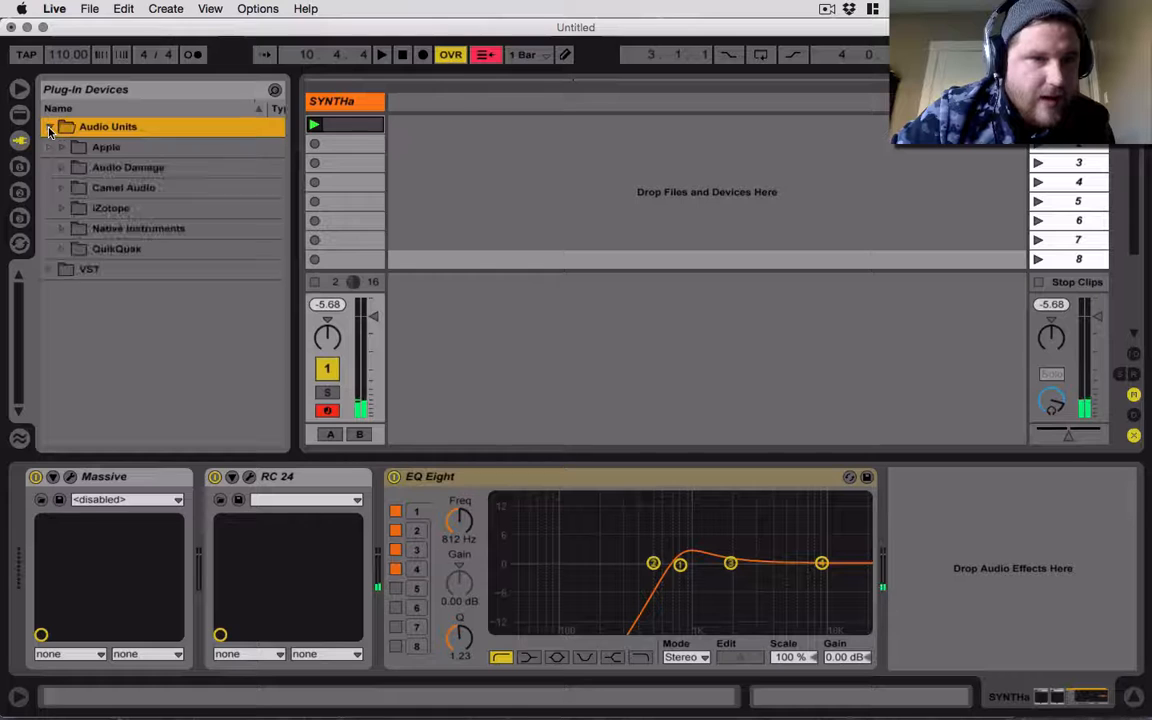
left_click(48, 127)
left_click(48, 147)
left_click(63, 167)
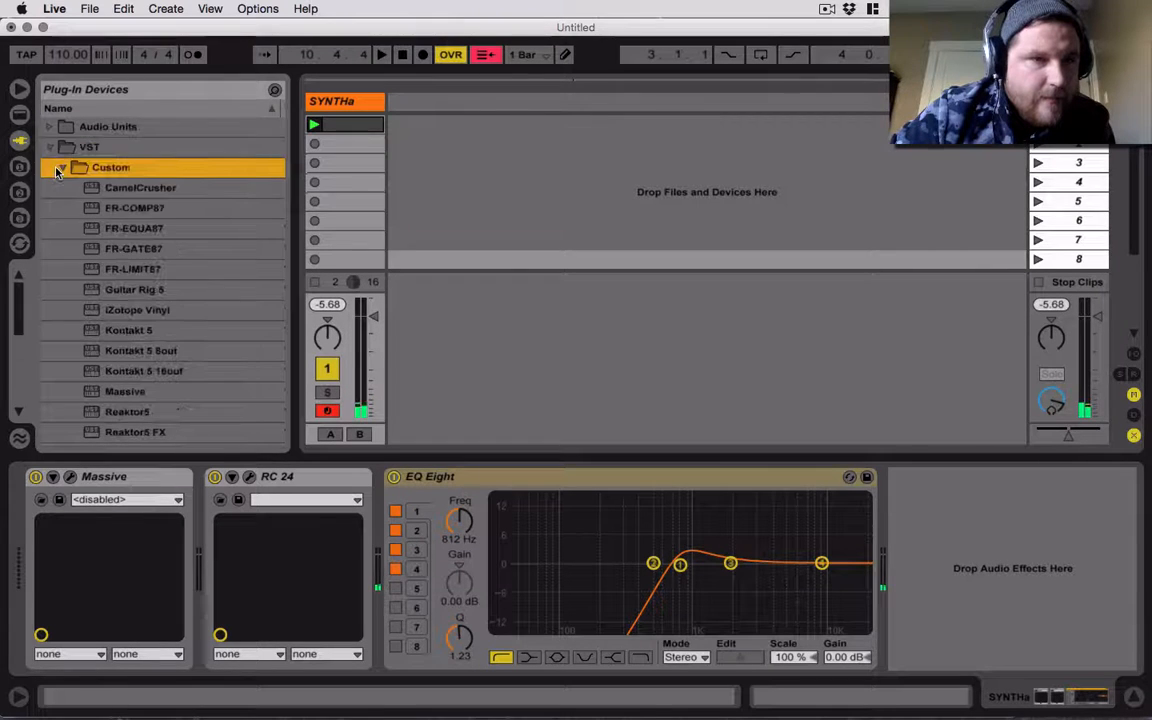
left_click(108, 188)
left_click_drag(297, 393, 339, 483)
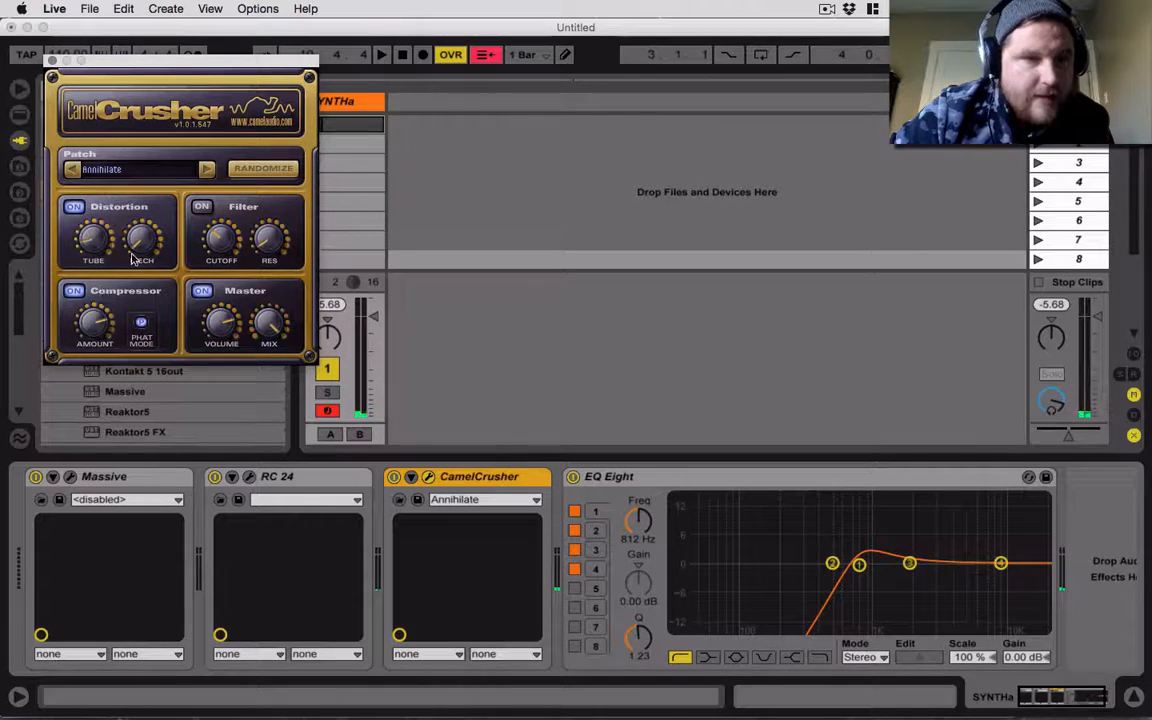
Audition the clip through CamelCrusher and set EQ Eight's band 4 to 9.69 kHz with a gain of -0.49 dB
key("space")
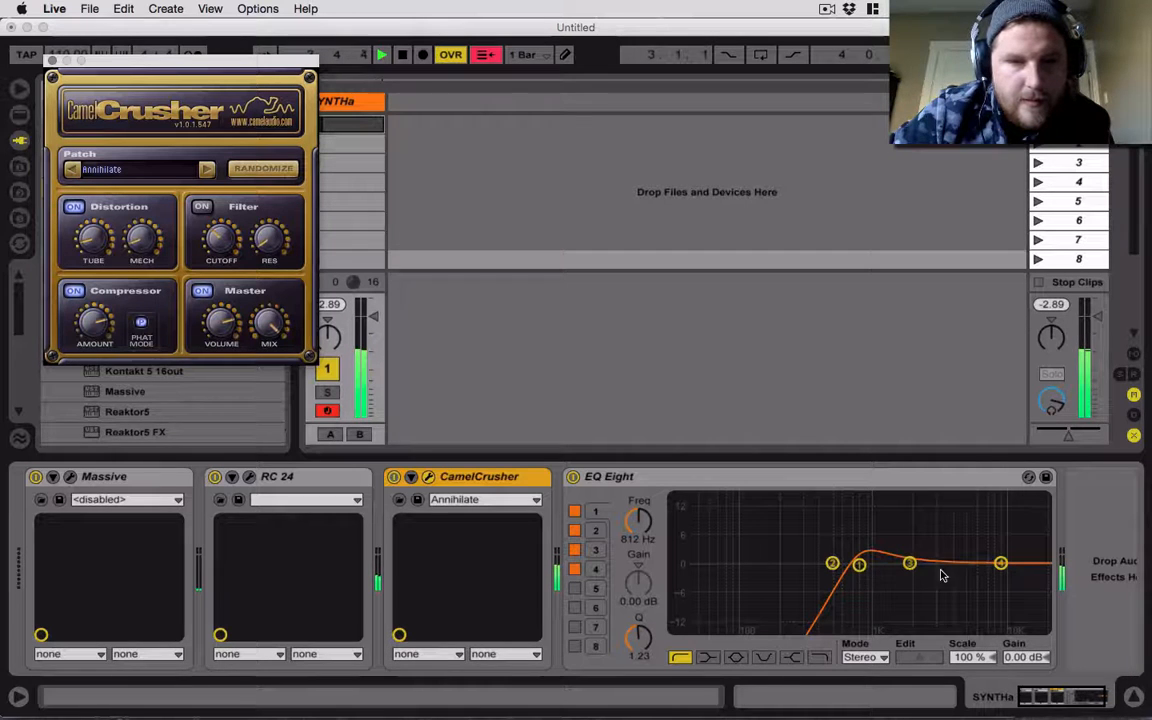
left_click(1000, 563)
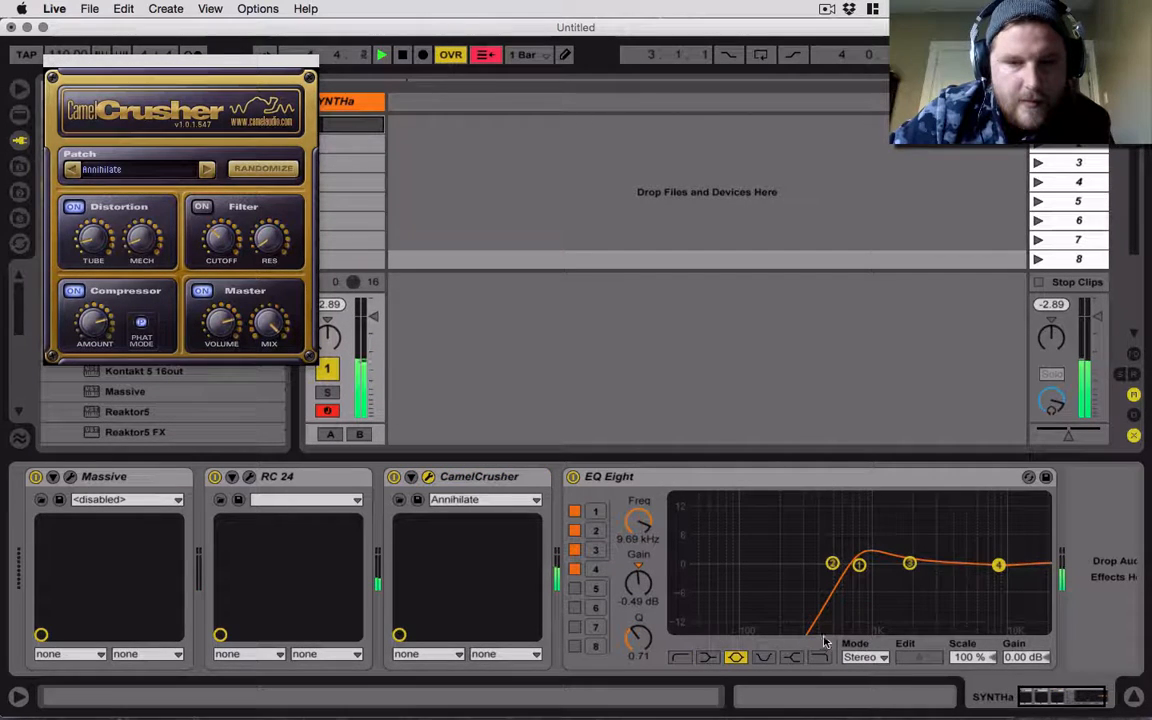
left_click(488, 477)
key("space")
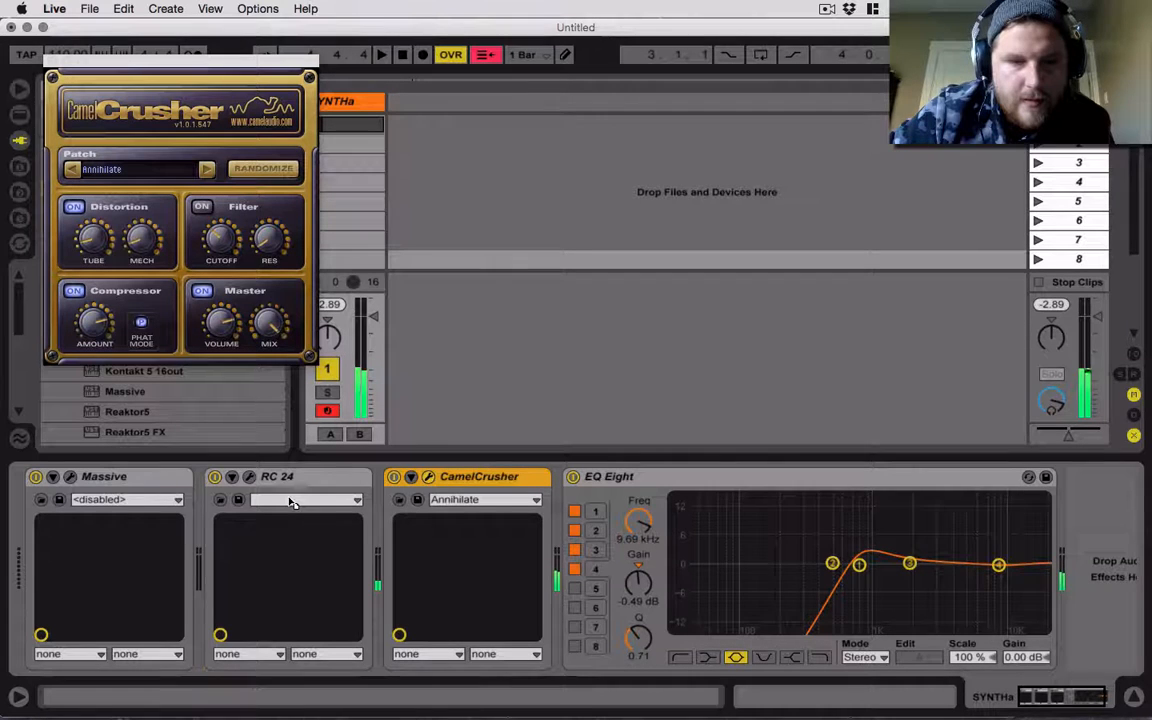
Try CamelCrusher ahead of RC 24, and move it back between RC 24 and EQ Eight
left_click_drag(292, 503, 243, 500)
key("space")
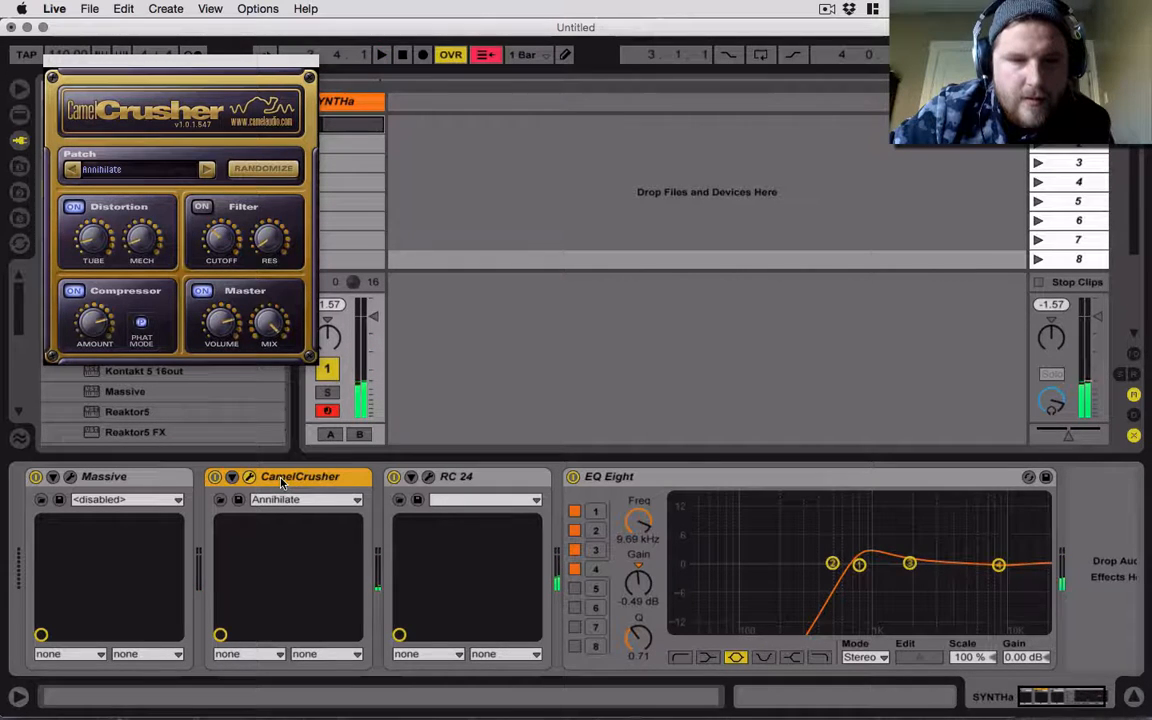
left_click_drag(290, 486, 521, 531)
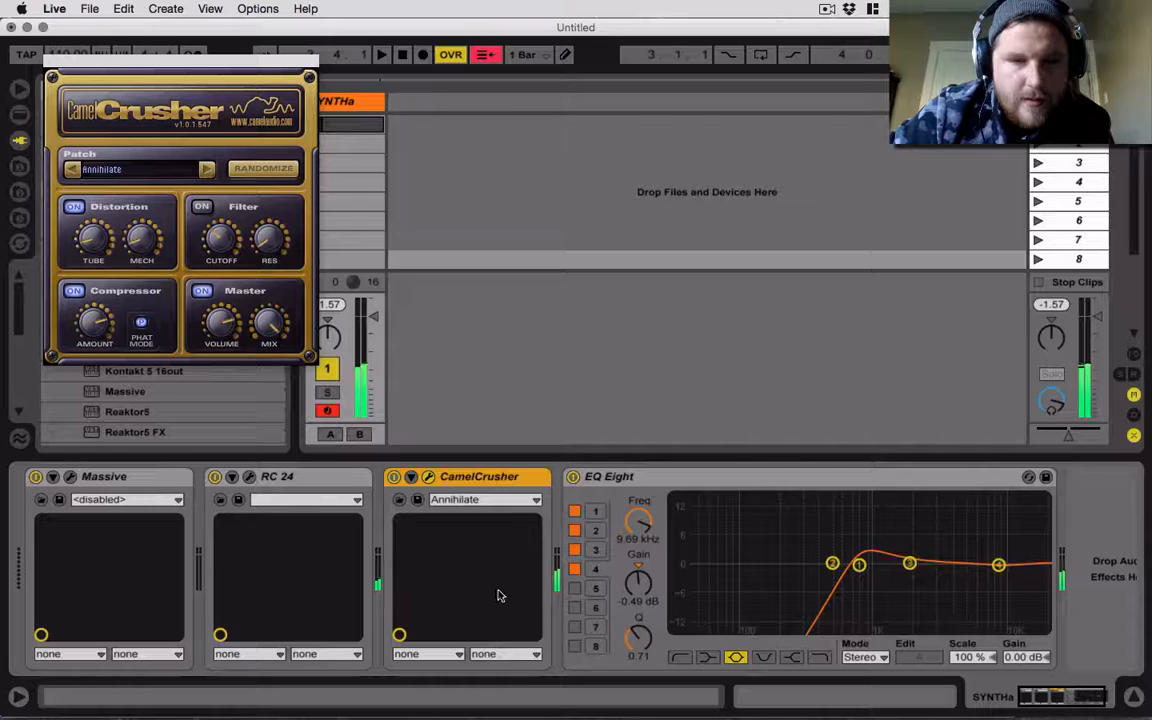
Play the clip and make EQ Eight's band 4 a high cut at 2.86 kHz with Q 0.77
key("space")
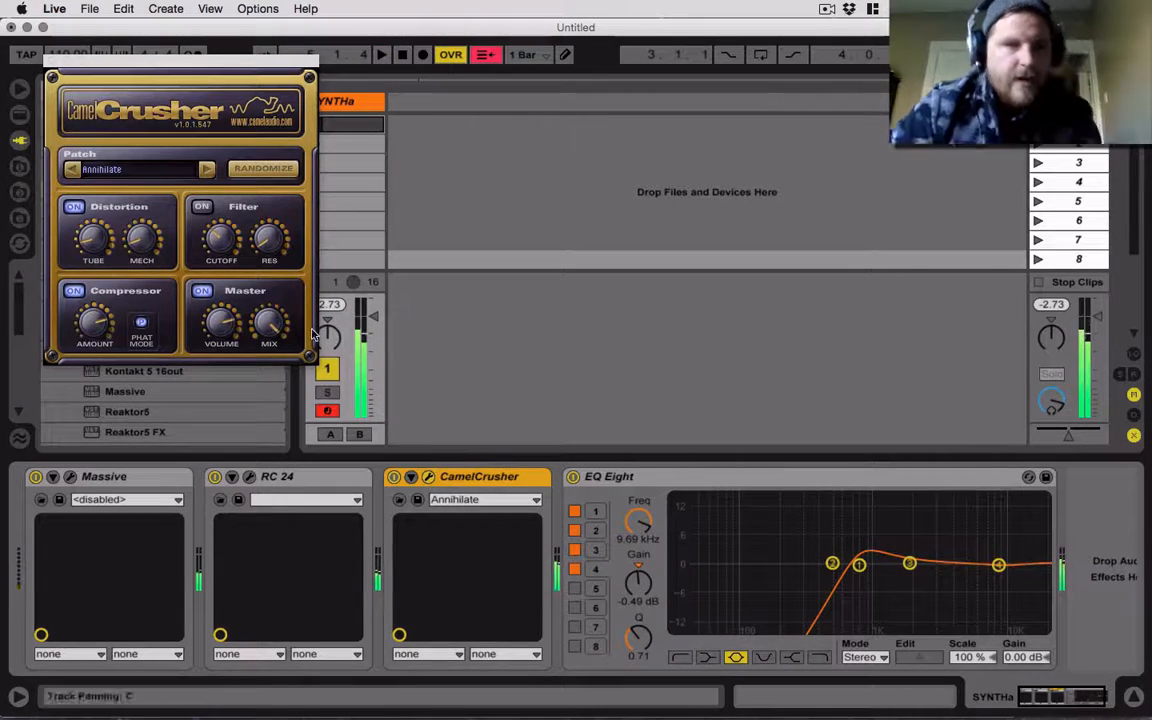
left_click(820, 658)
left_click_drag(999, 581, 930, 580)
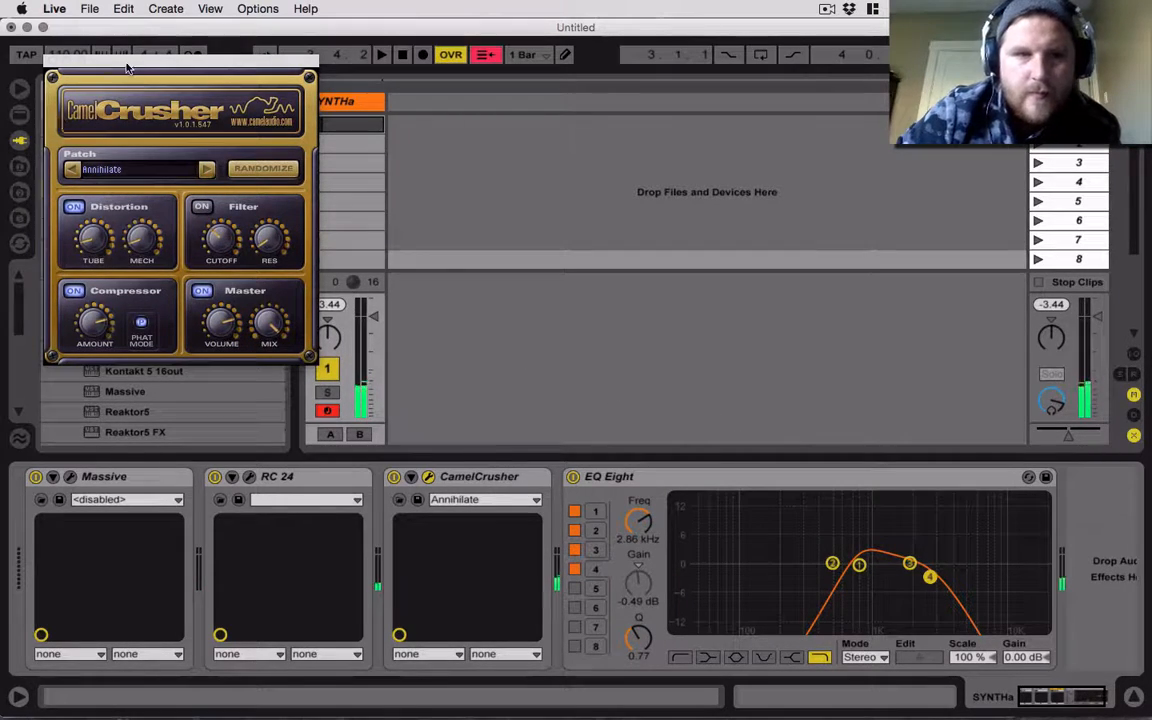
Close the CamelCrusher window and delete CamelCrusher from the device chain
left_click_drag(197, 97, 549, 204)
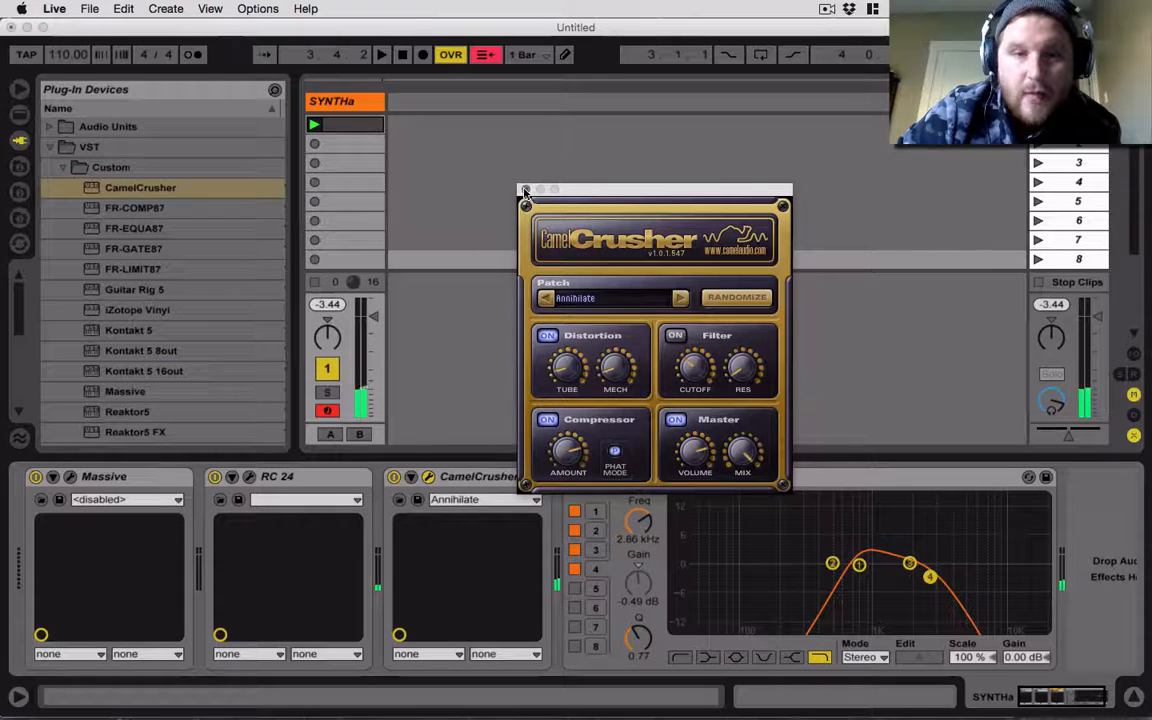
left_click(526, 189)
left_click(455, 480)
key("Delete")
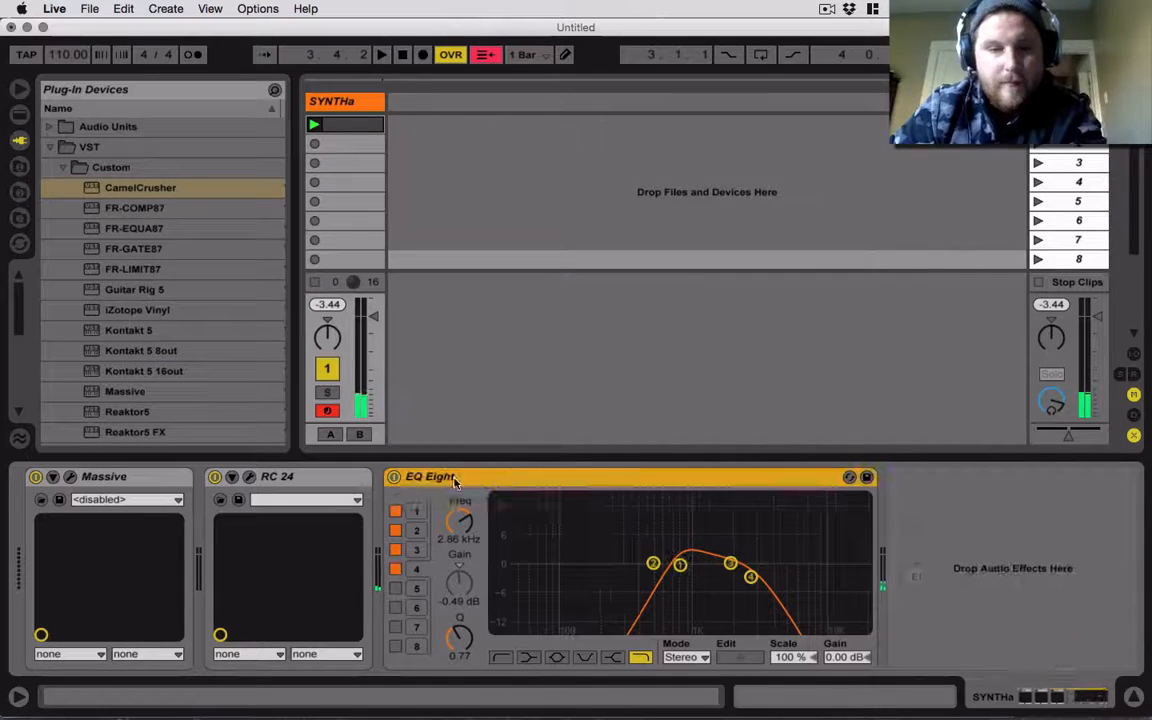
Insert the Supercharger GT VST between RC 24 and EQ Eight, with its saturation mode on Hot and Saturation turned up near maximum
left_click(62, 167)
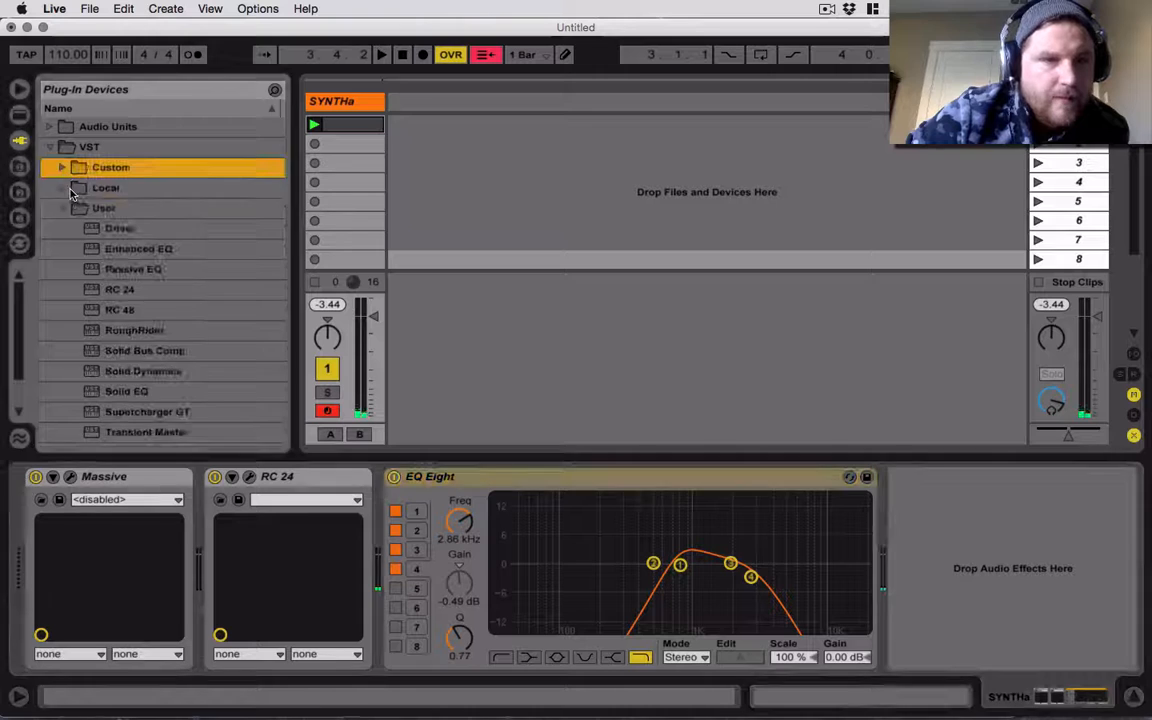
double_click(150, 411)
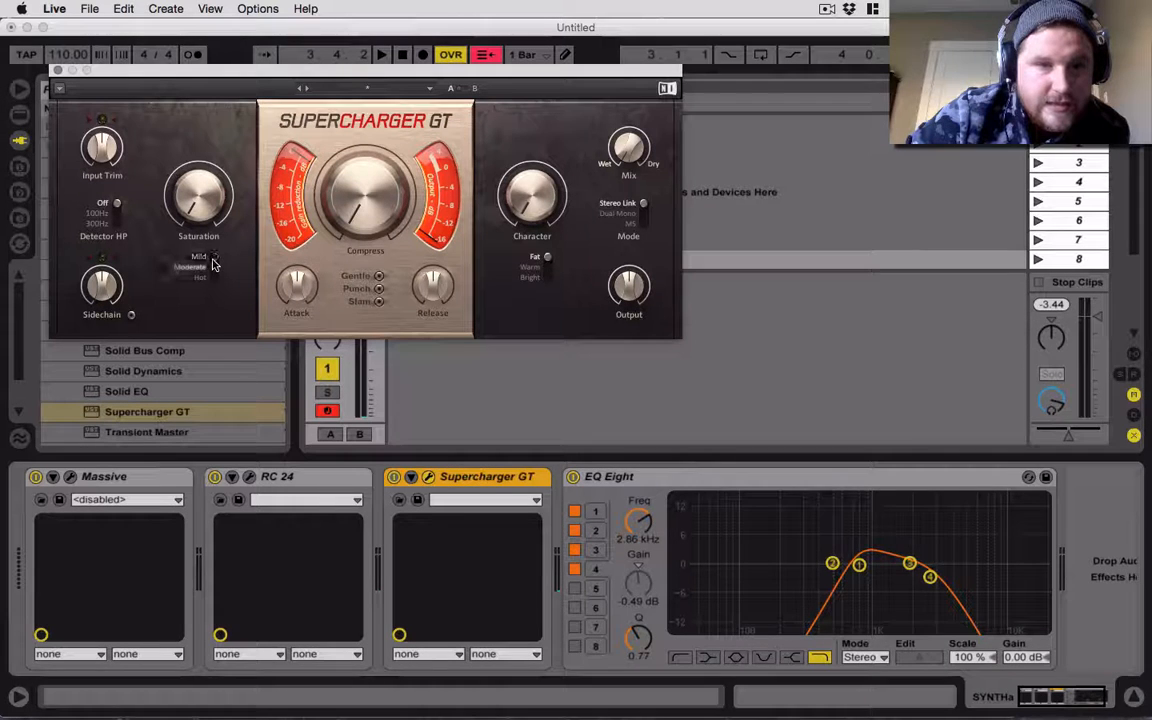
left_click_drag(212, 263, 212, 273)
left_click_drag(199, 195, 199, 175)
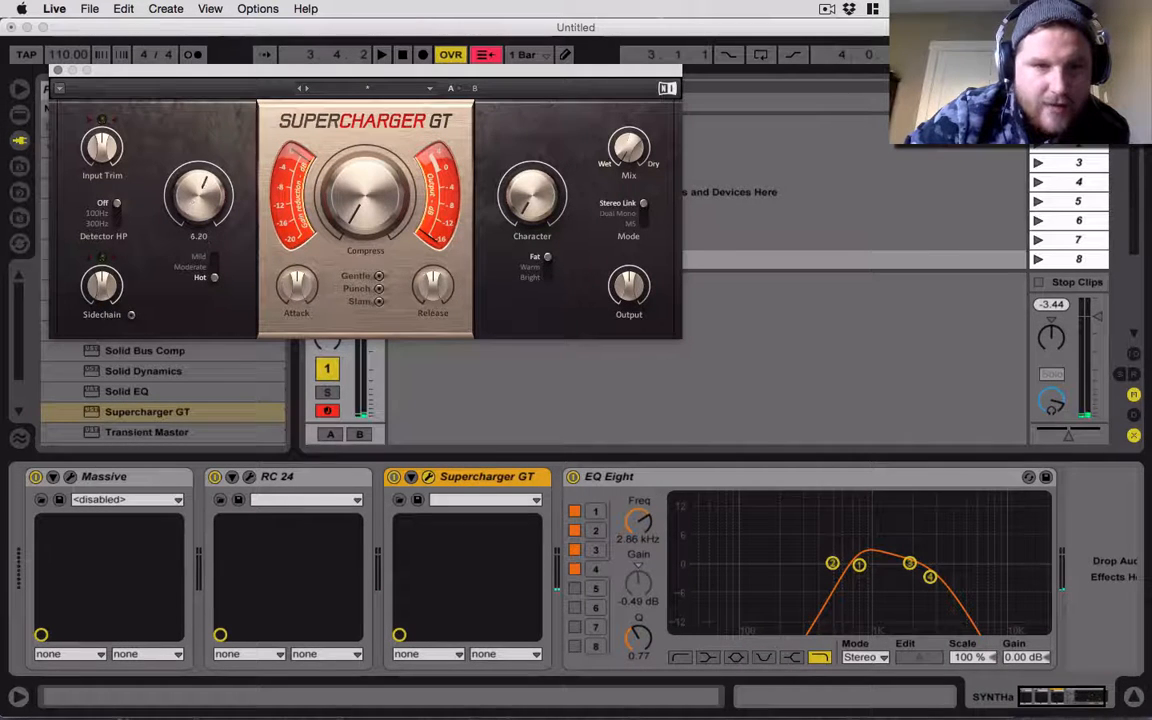
Audition the clip, set EQ Eight's band 4 high cut to 4.97 kHz with Q 0.88, and close the Supercharger GT window
key("space")
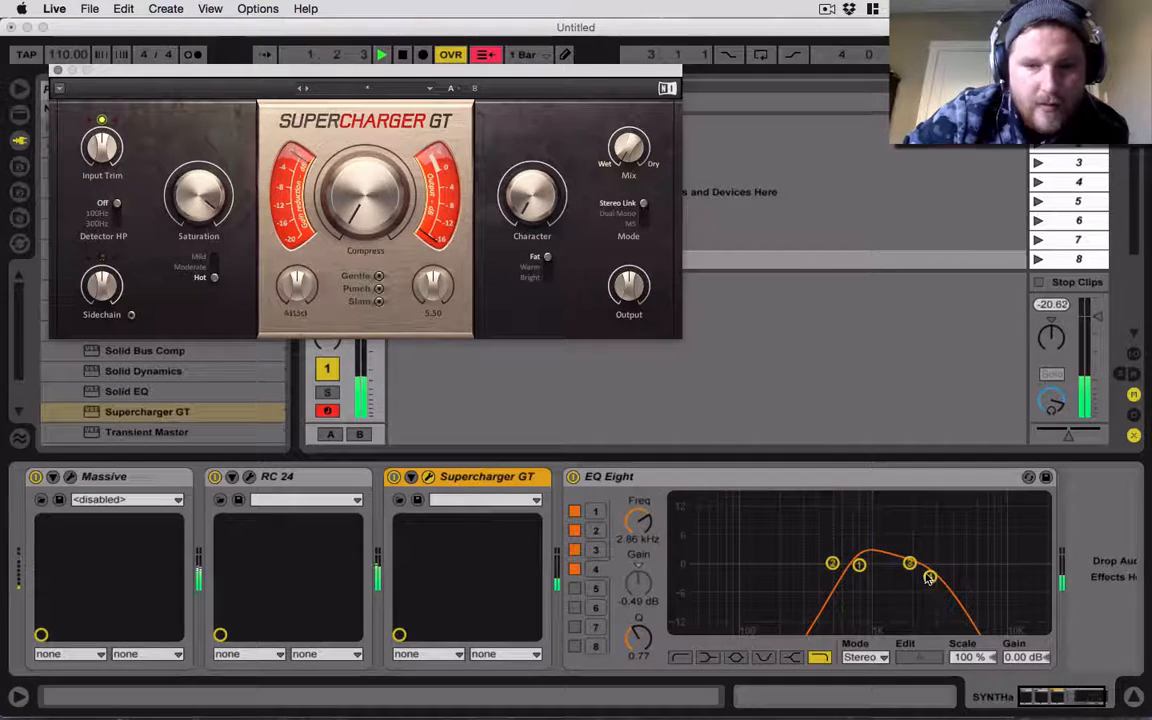
left_click_drag(930, 578, 968, 572)
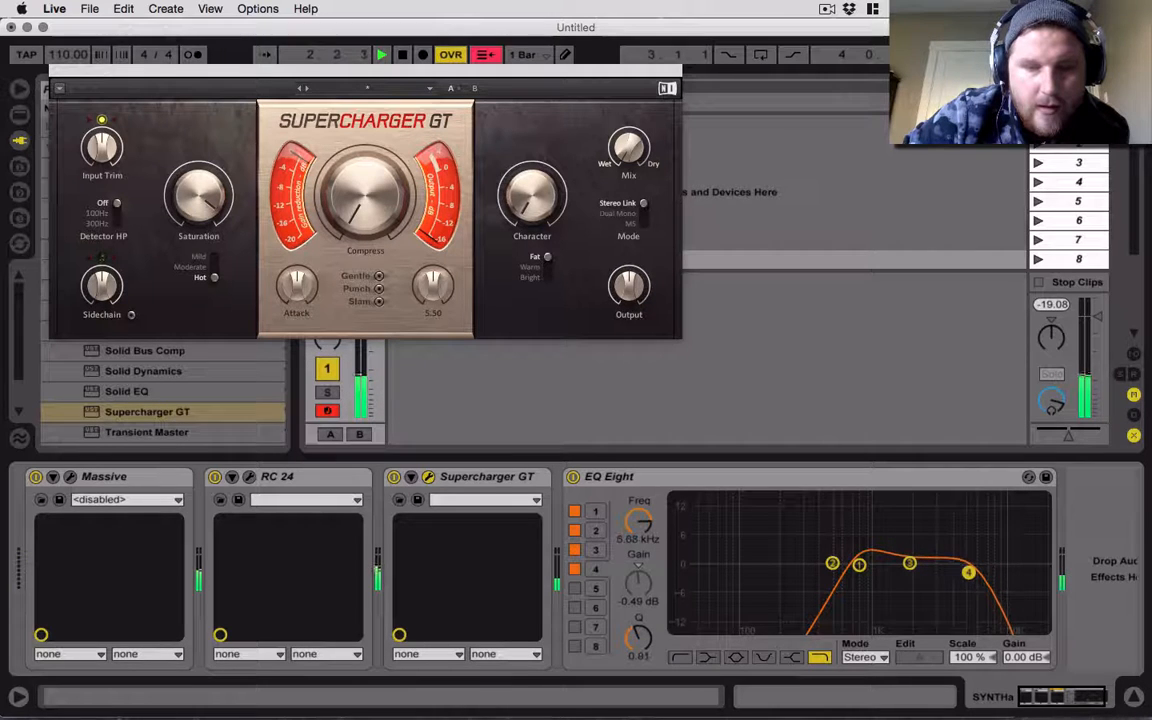
left_click_drag(968, 572, 967, 574)
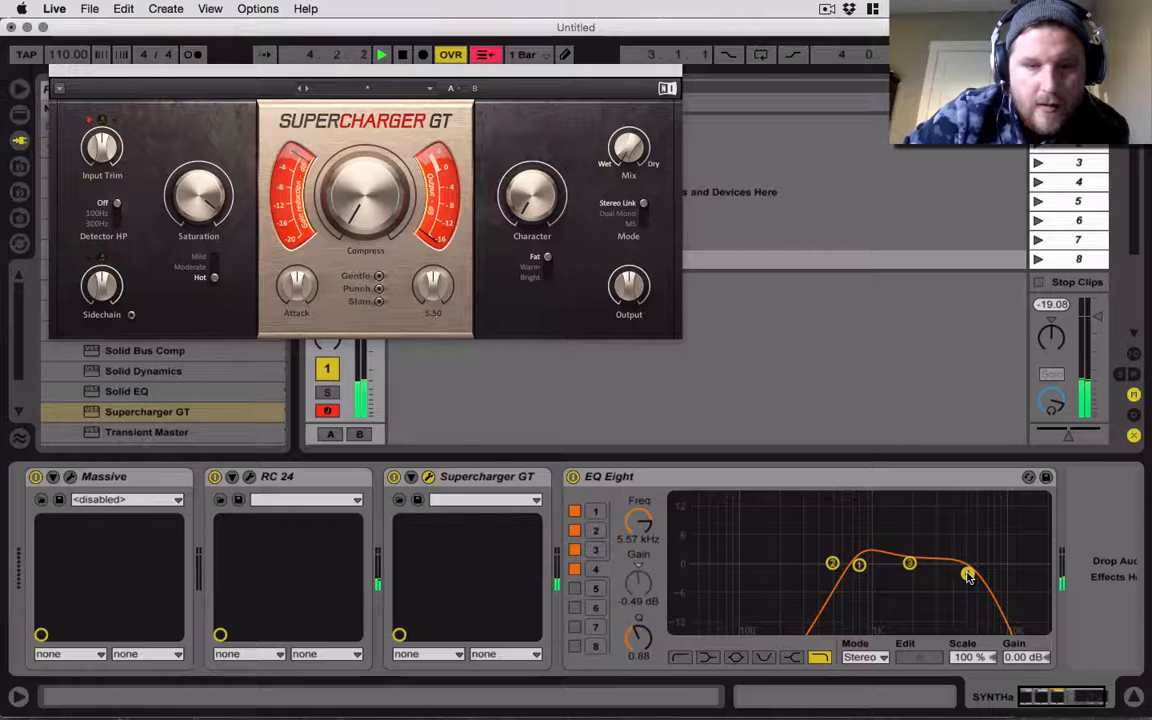
left_click_drag(967, 573, 961, 575)
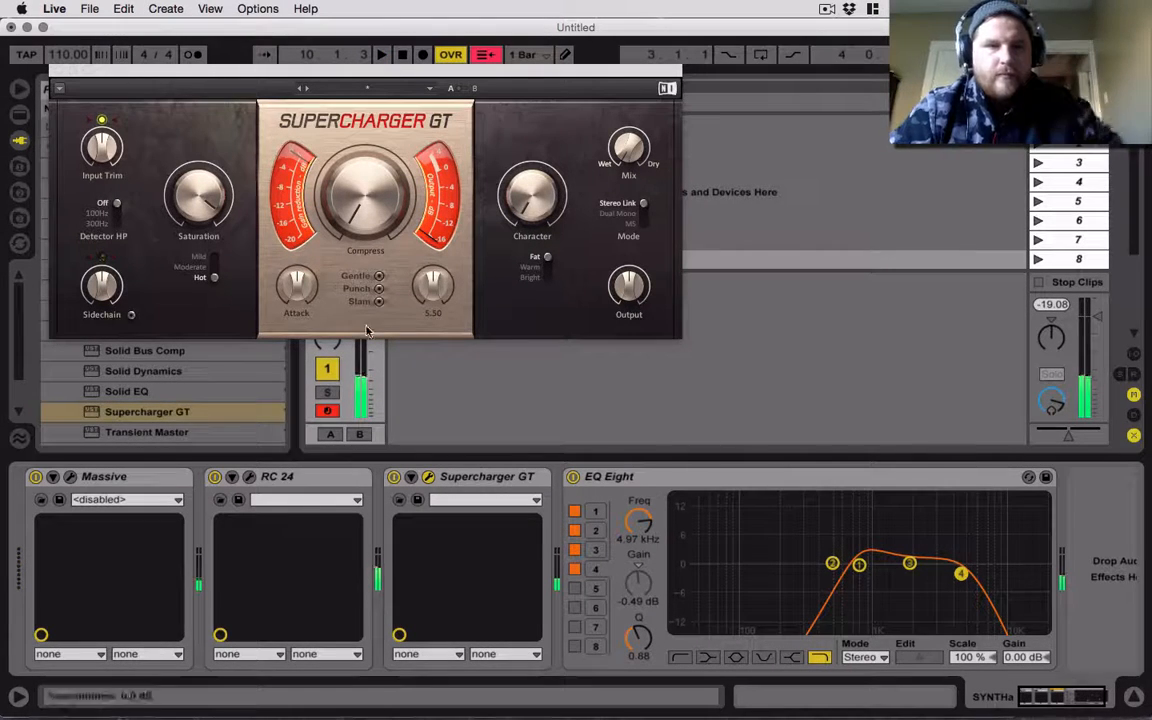
left_click(55, 73)
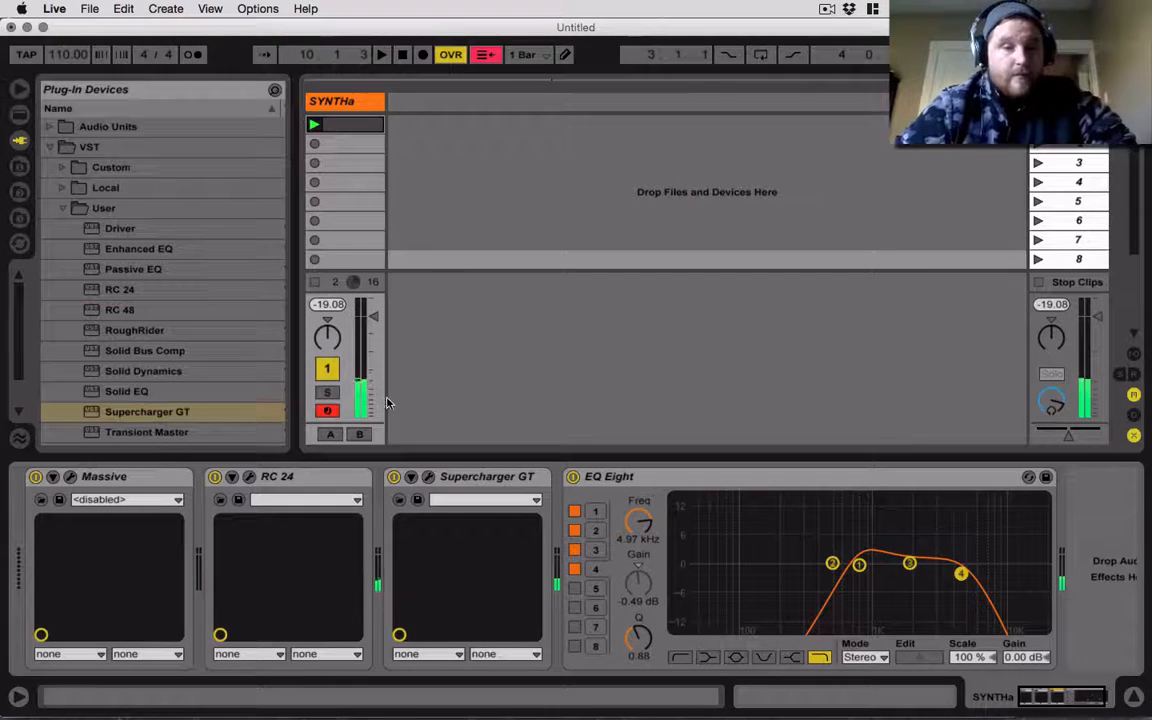
Switch off the SYNTHa track and collapse EQ Eight in the device chain
left_click(326, 369)
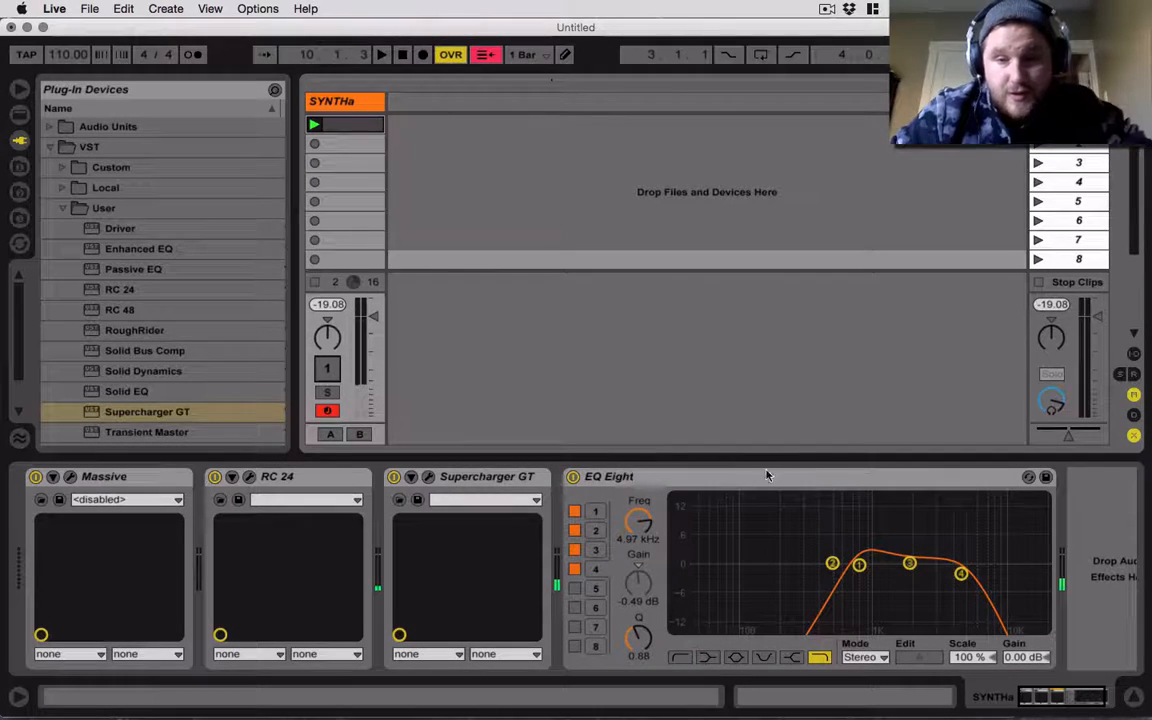
double_click(600, 478)
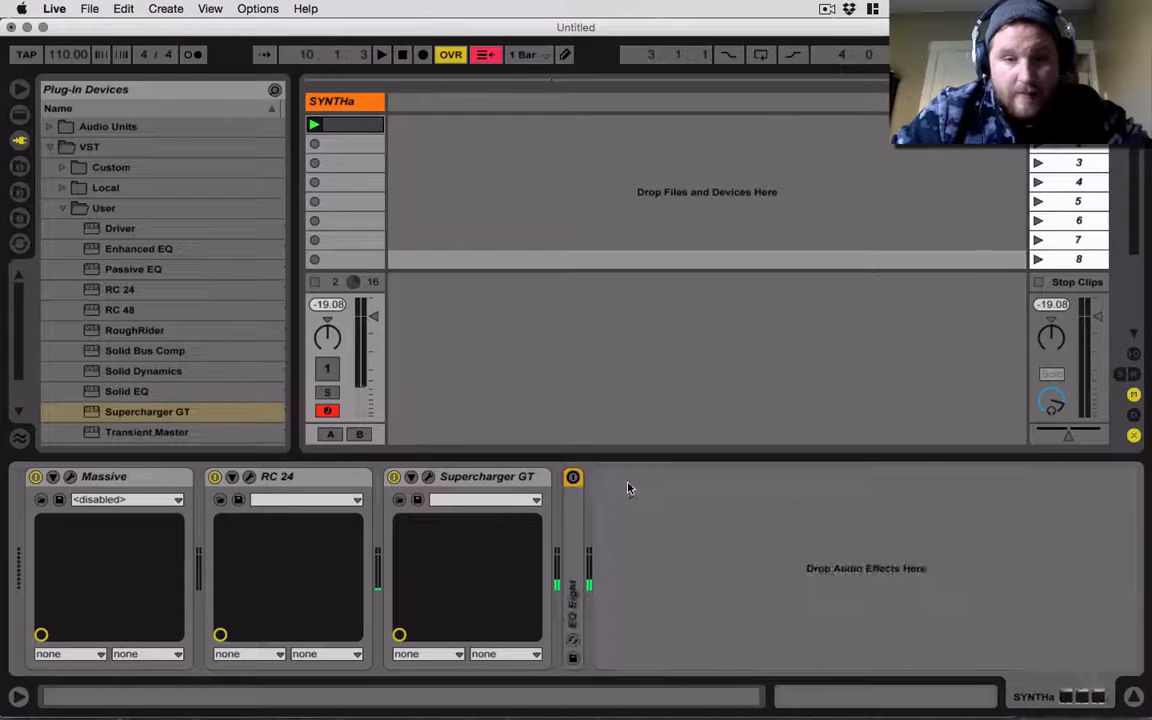
Add an Auto Filter after EQ Eight and set its filter type to band-pass
left_click(20, 113)
scroll(150, 345, "up", 10)
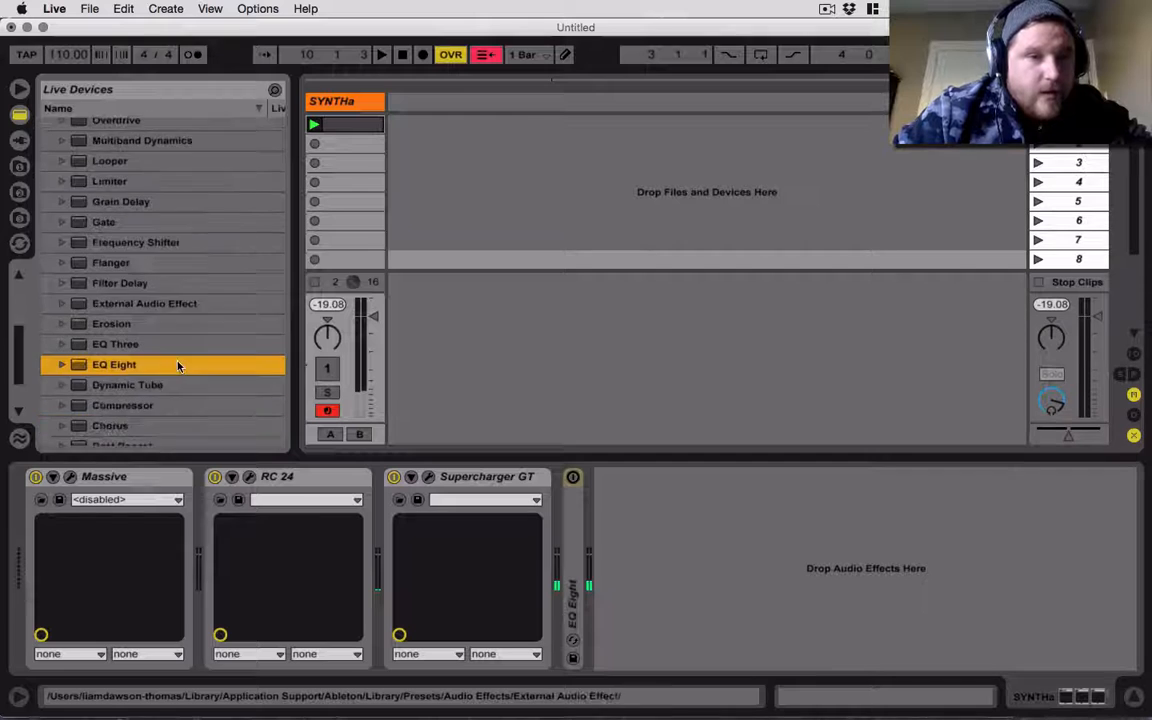
scroll(180, 360, "down", 8)
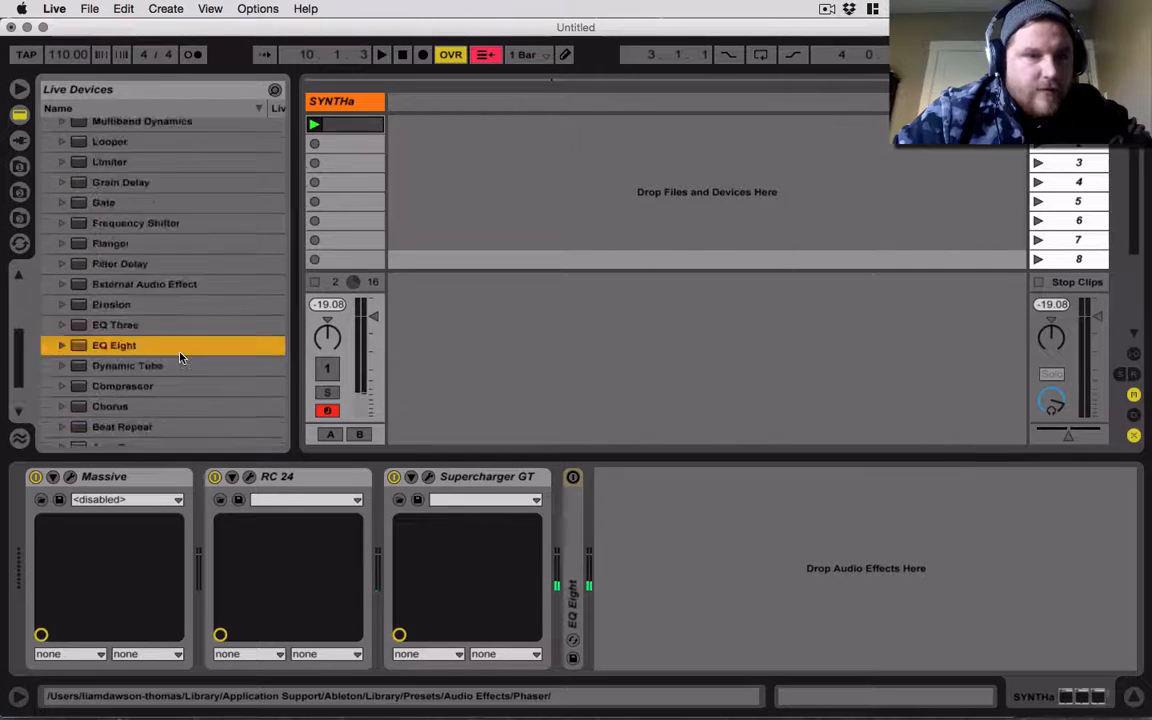
left_click_drag(182, 372, 645, 540)
left_click(724, 601)
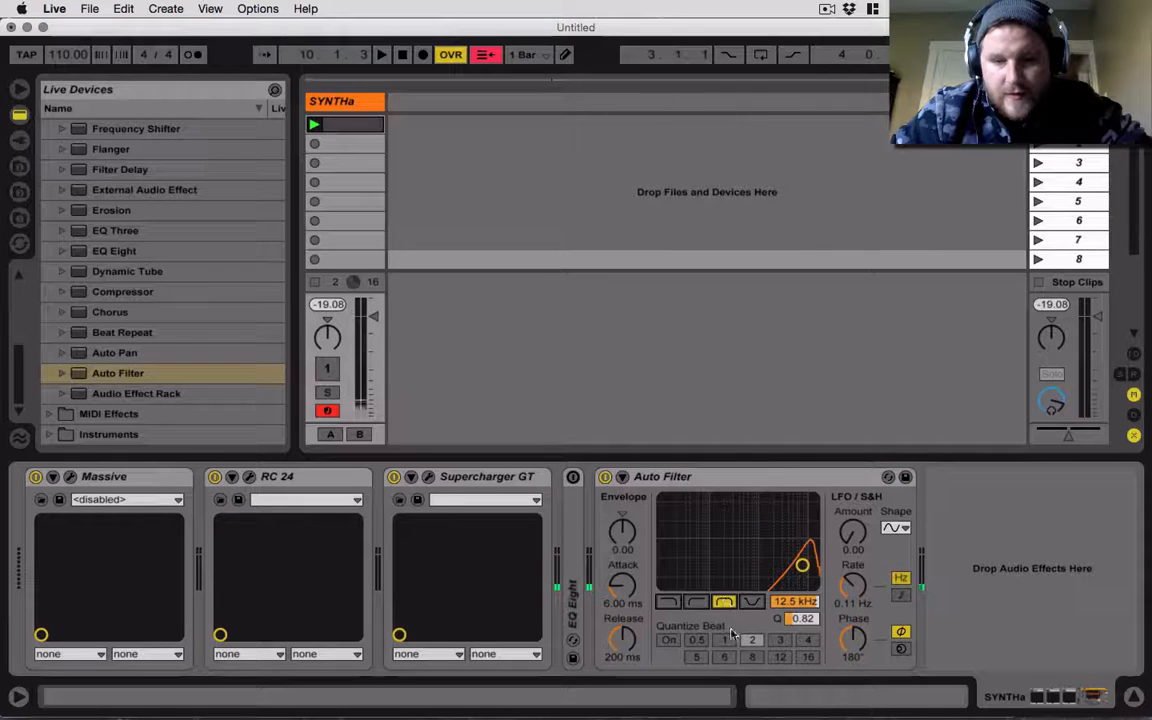
Audition the clip while setting the Auto Filter to about 1.61 kHz with Q 0.48, and switch off the SYNTHa track
left_click_drag(802, 565, 766, 564)
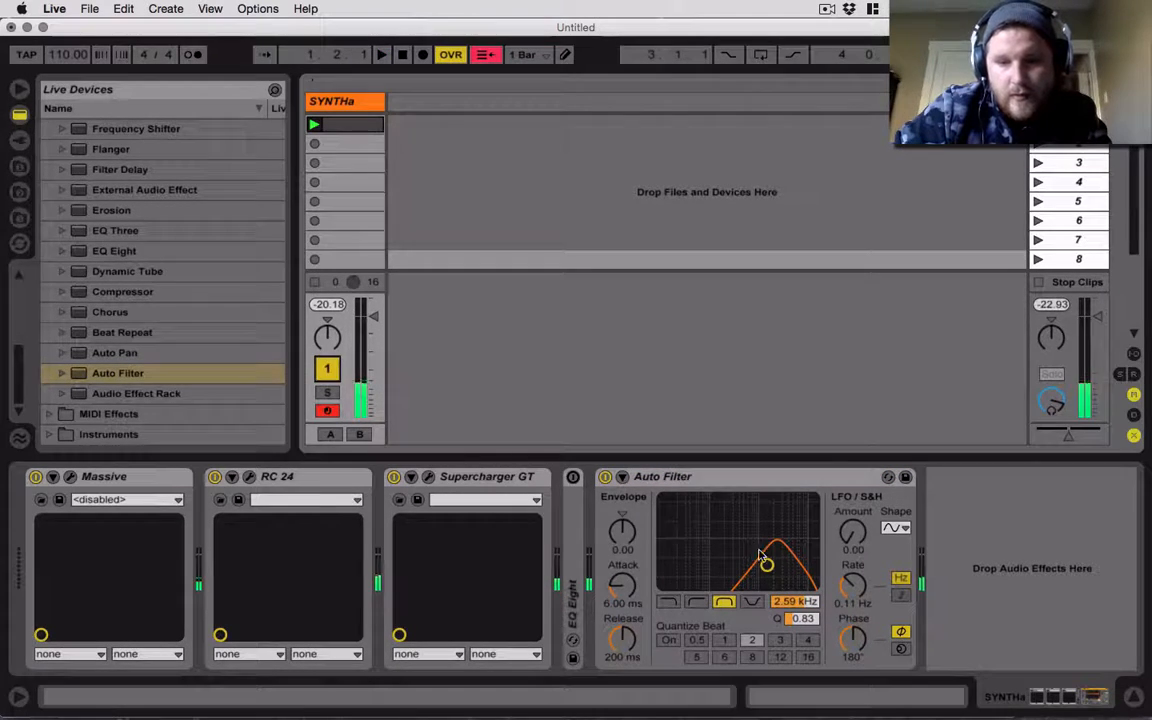
key("space")
mouse_move(767, 565)
left_mouse_down()
mouse_move(752, 563)
mouse_move(782, 572)
mouse_move(738, 568)
mouse_move(784, 568)
mouse_move(753, 565)
left_mouse_up()
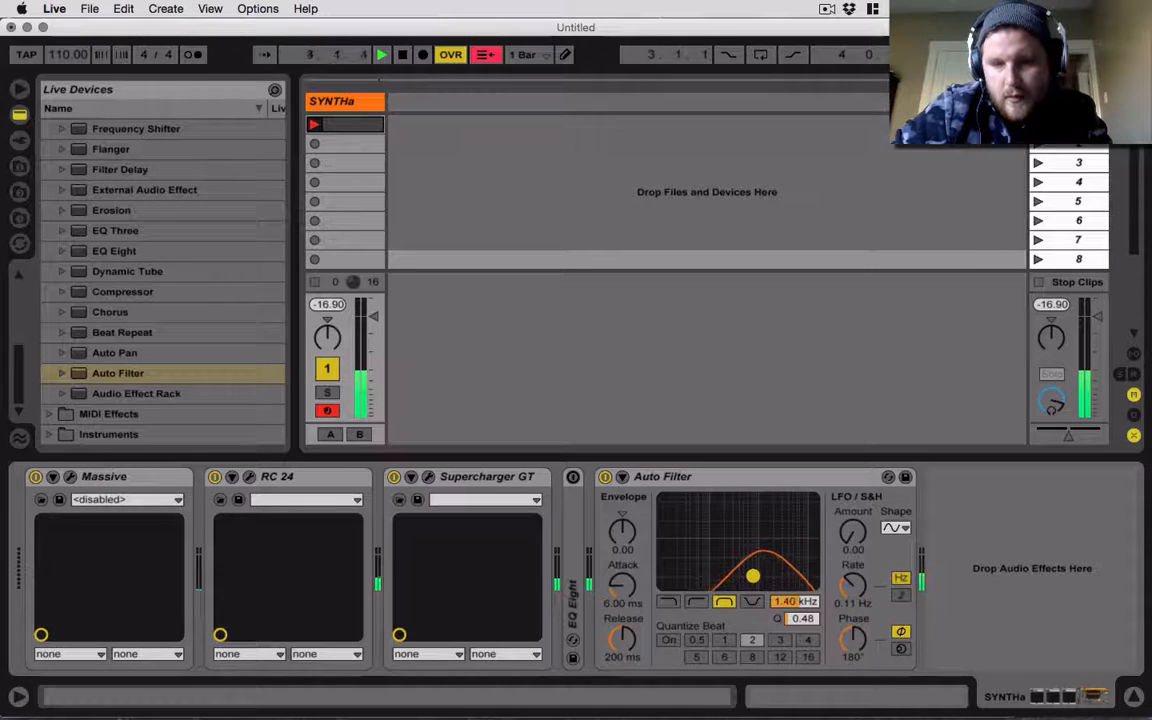
key("space")
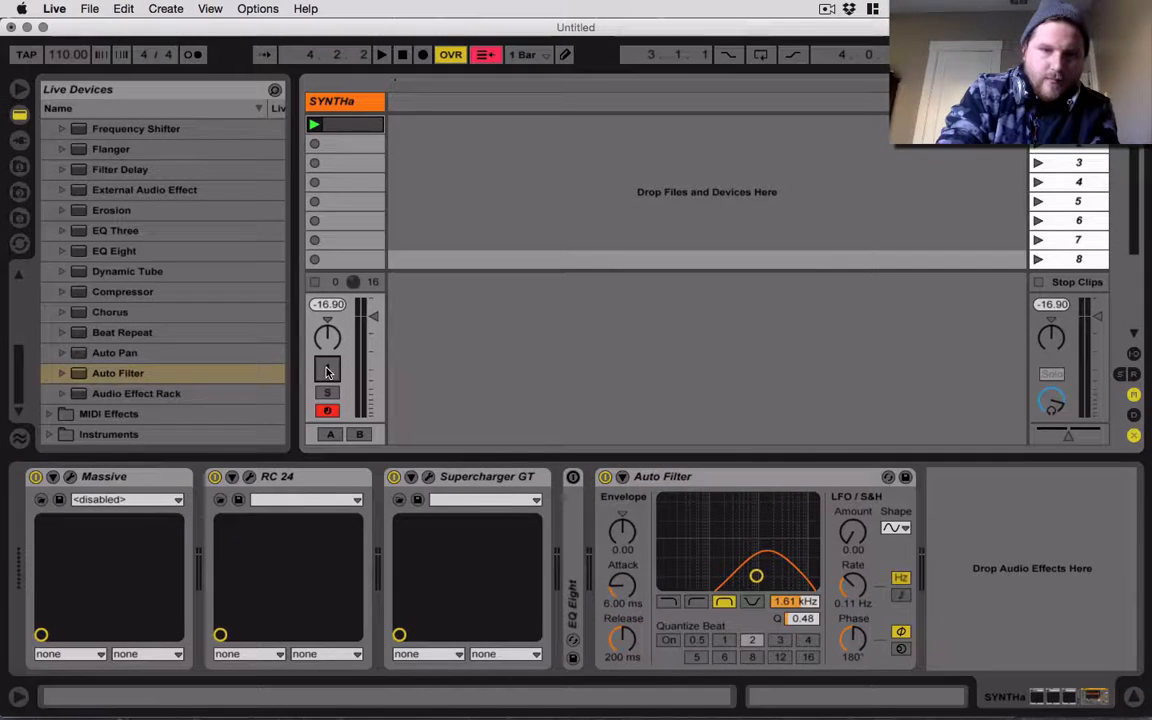
left_click(326, 371)
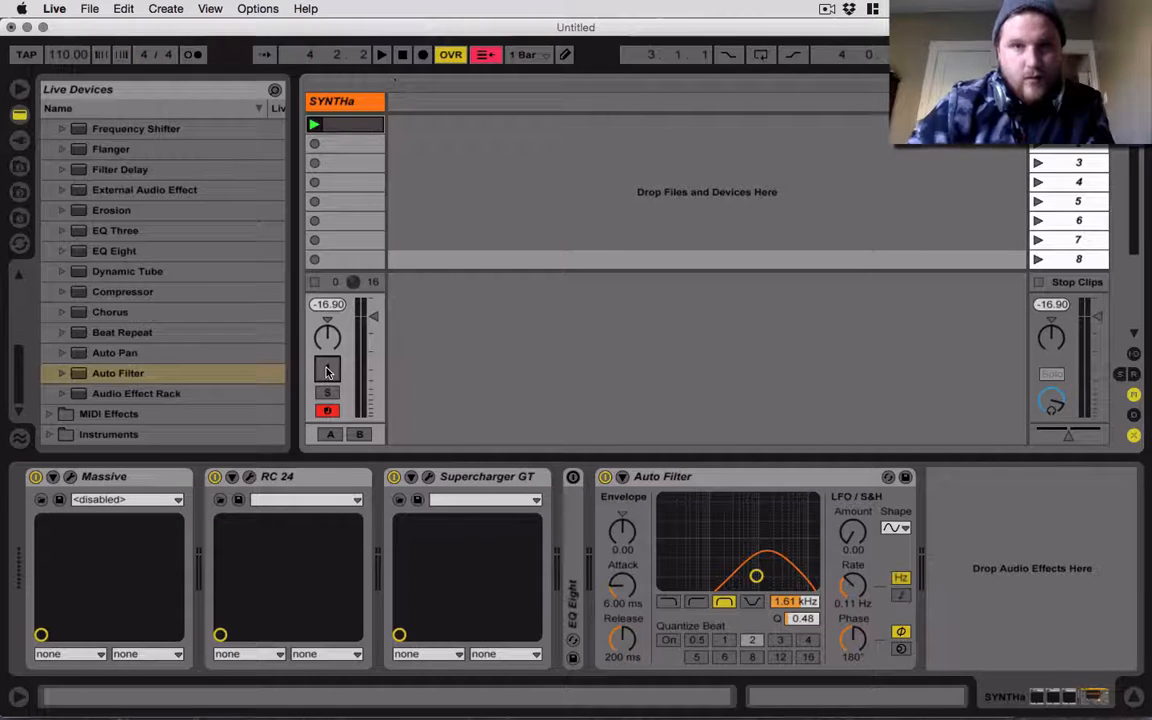
Collapse Massive, RC 24, Supercharger GT and Auto Filter in the device chain
double_click(90, 479)
double_click(140, 479)
double_click(155, 480)
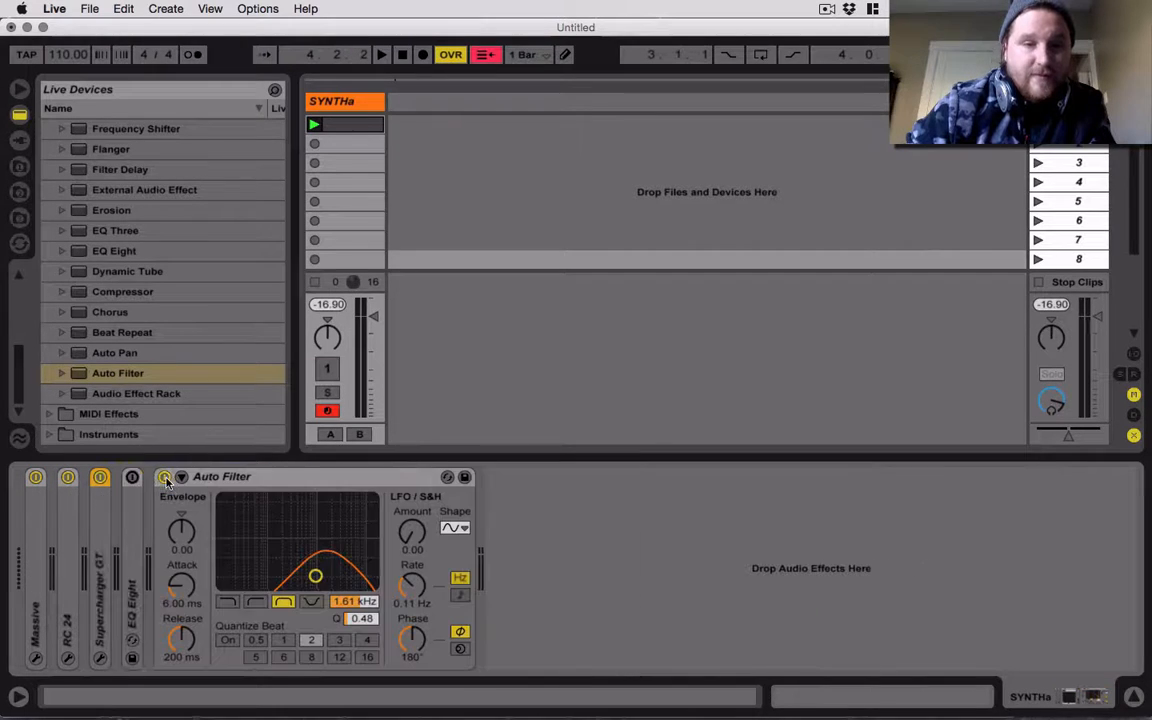
double_click(216, 482)
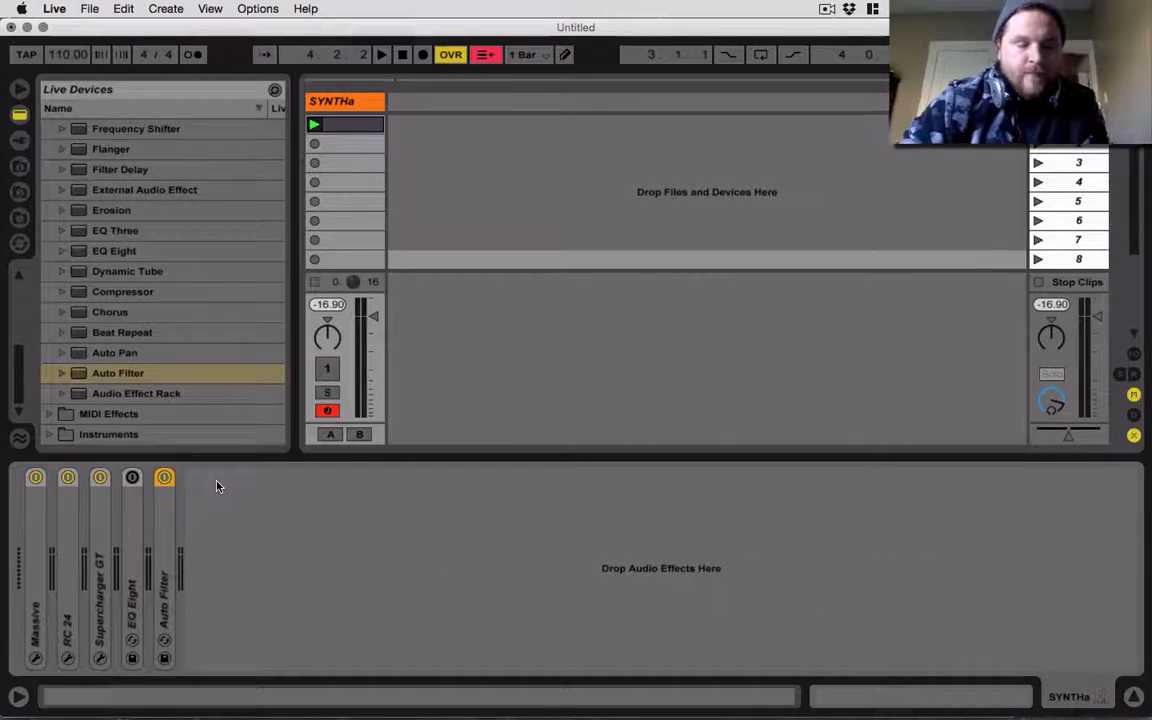
Check the notes of the SYNTHa MIDI clip and duplicate the SYNTHa track
double_click(341, 128)
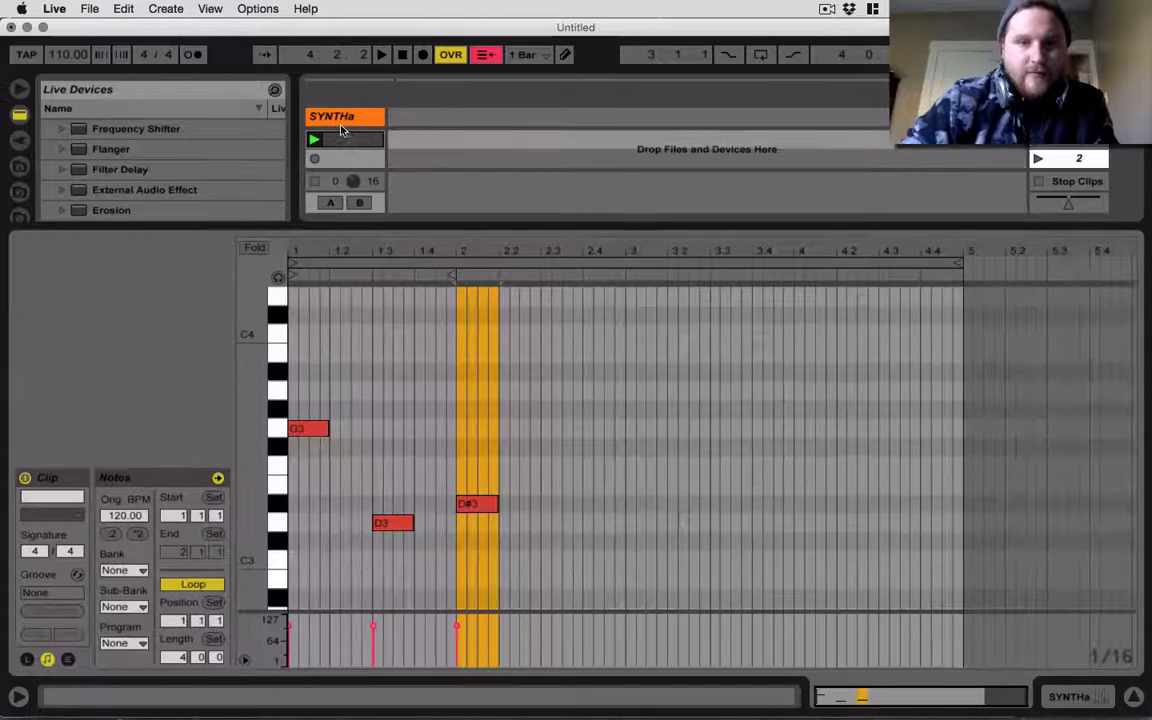
left_click(517, 231)
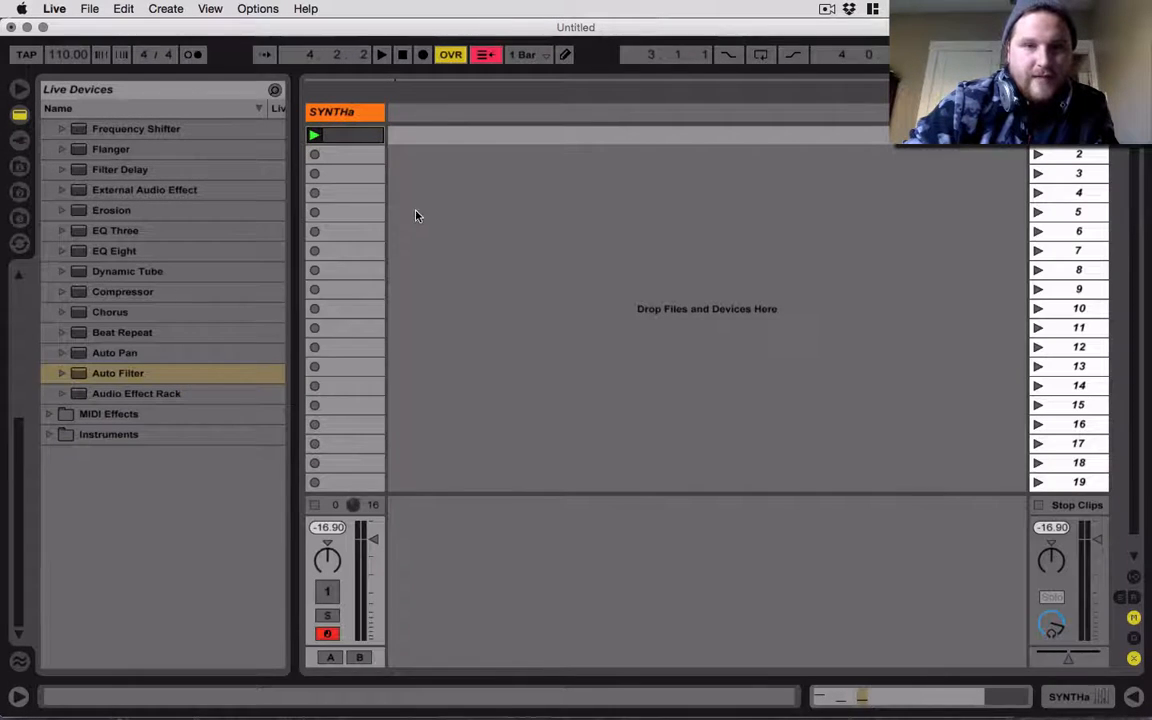
left_click(353, 113)
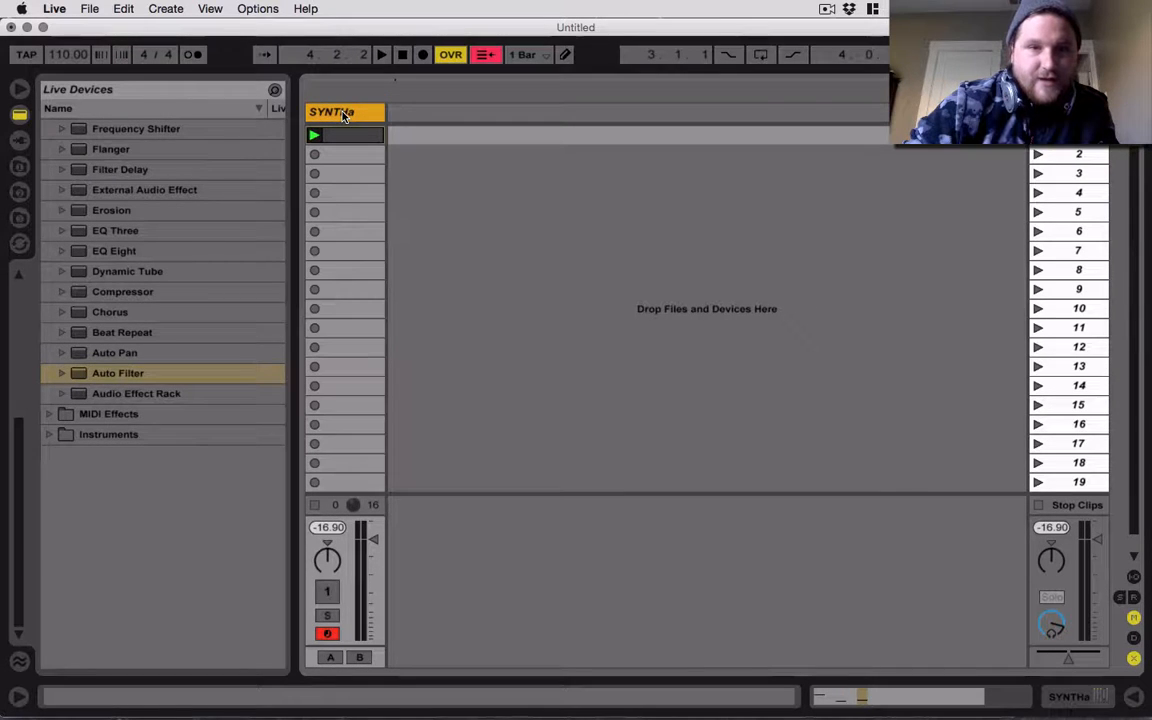
right_click(343, 115)
left_click(360, 136)
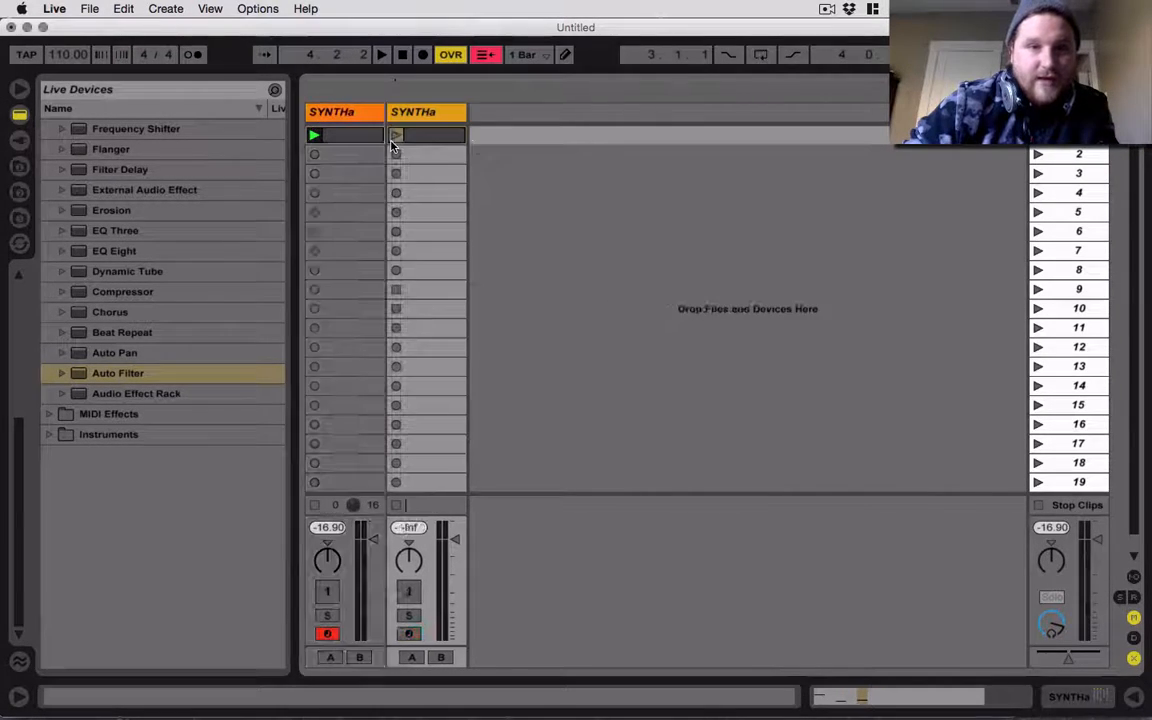
Switch on the duplicate SYNTHa track, then freeze and flatten it to audio
left_click(337, 174)
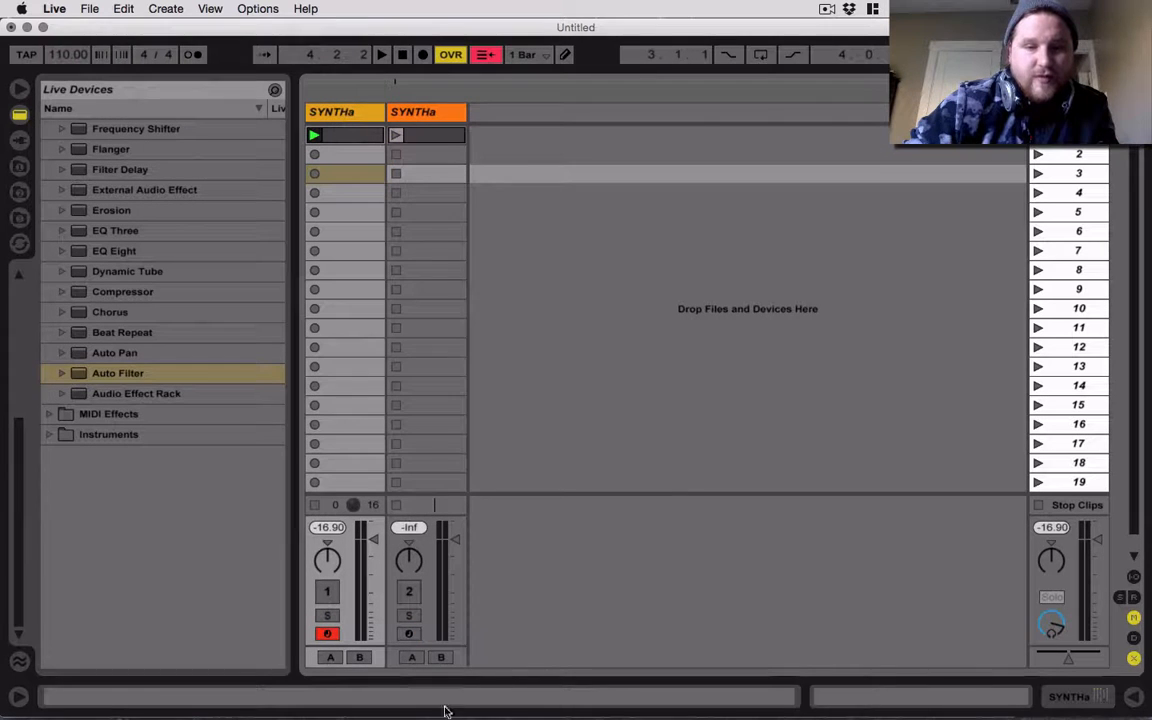
key("Right")
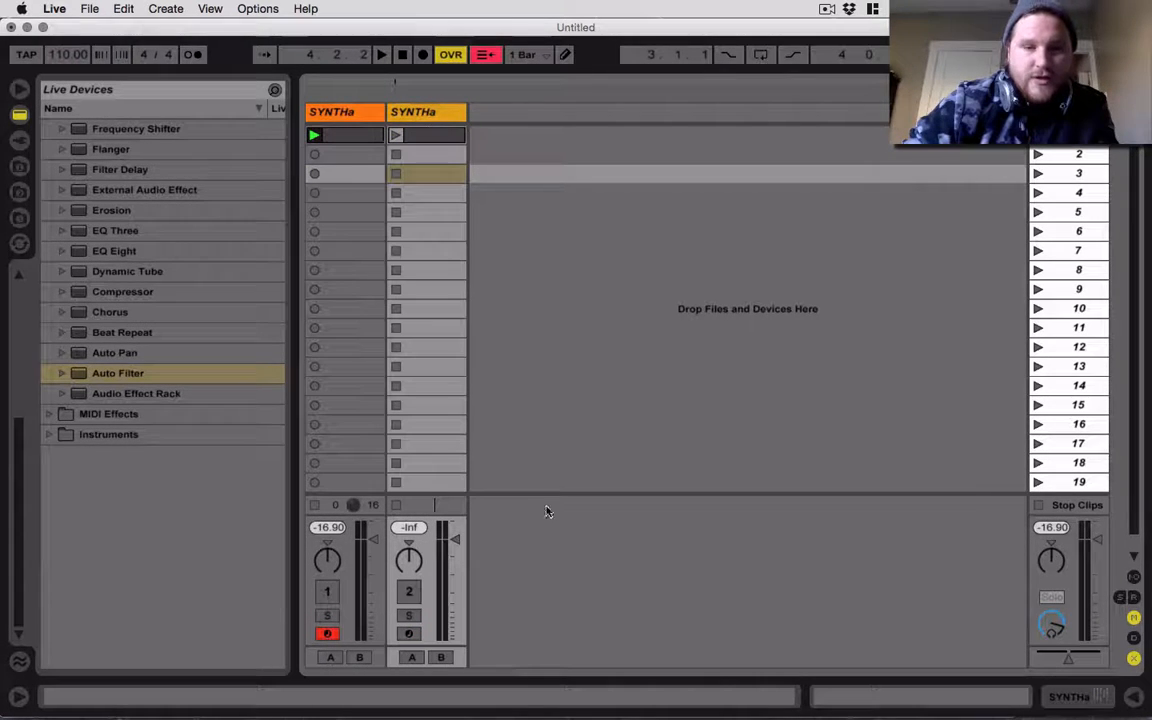
left_click(415, 596)
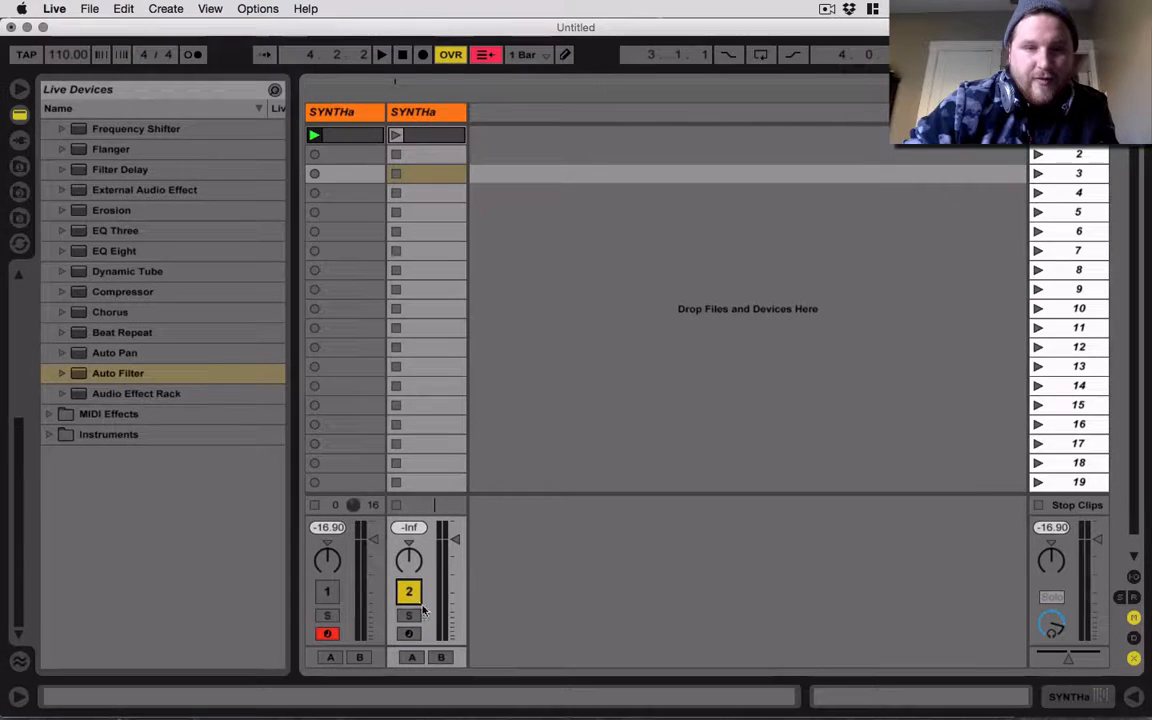
right_click(448, 114)
left_click(534, 250)
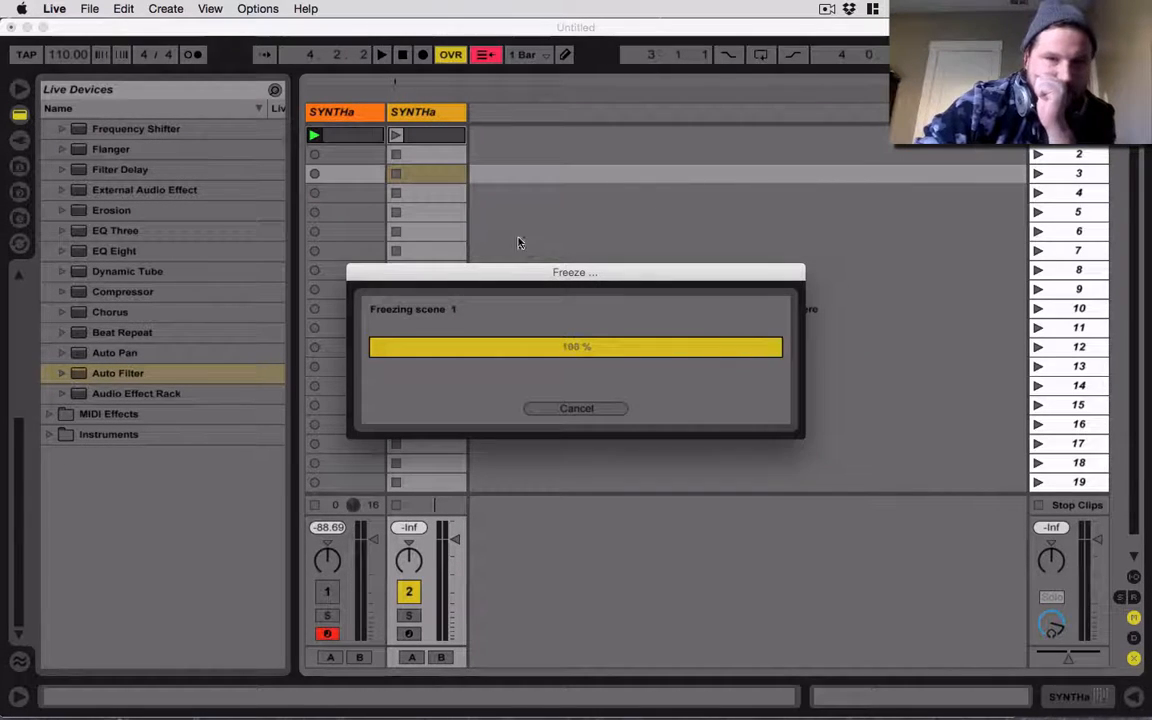
right_click(437, 113)
left_click(499, 257)
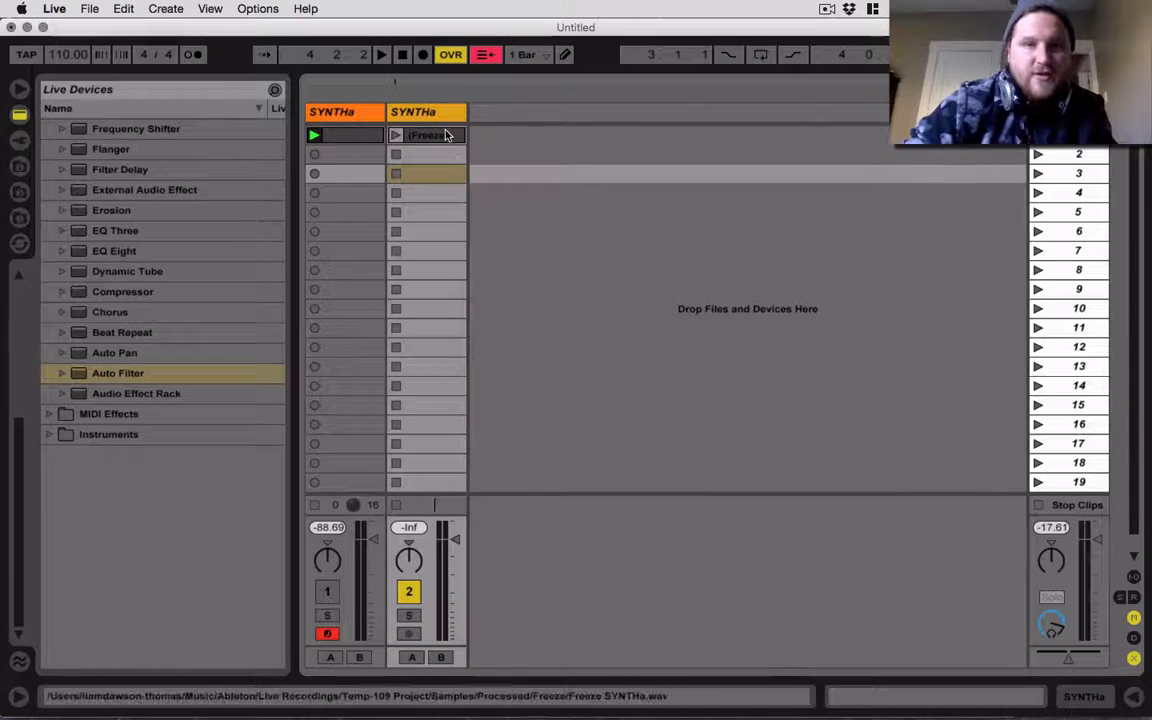
Compare the flattened (Freeze) clip's waveform with the original MIDI clip and audition the audio
double_click(400, 113)
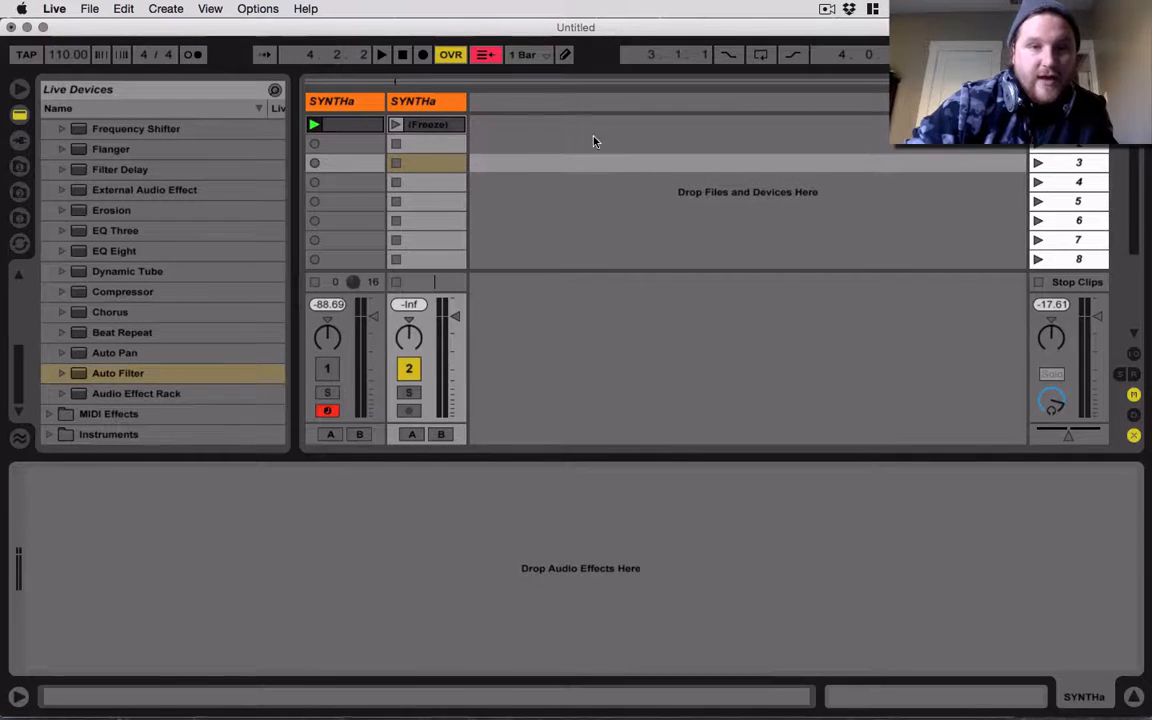
left_click(425, 124)
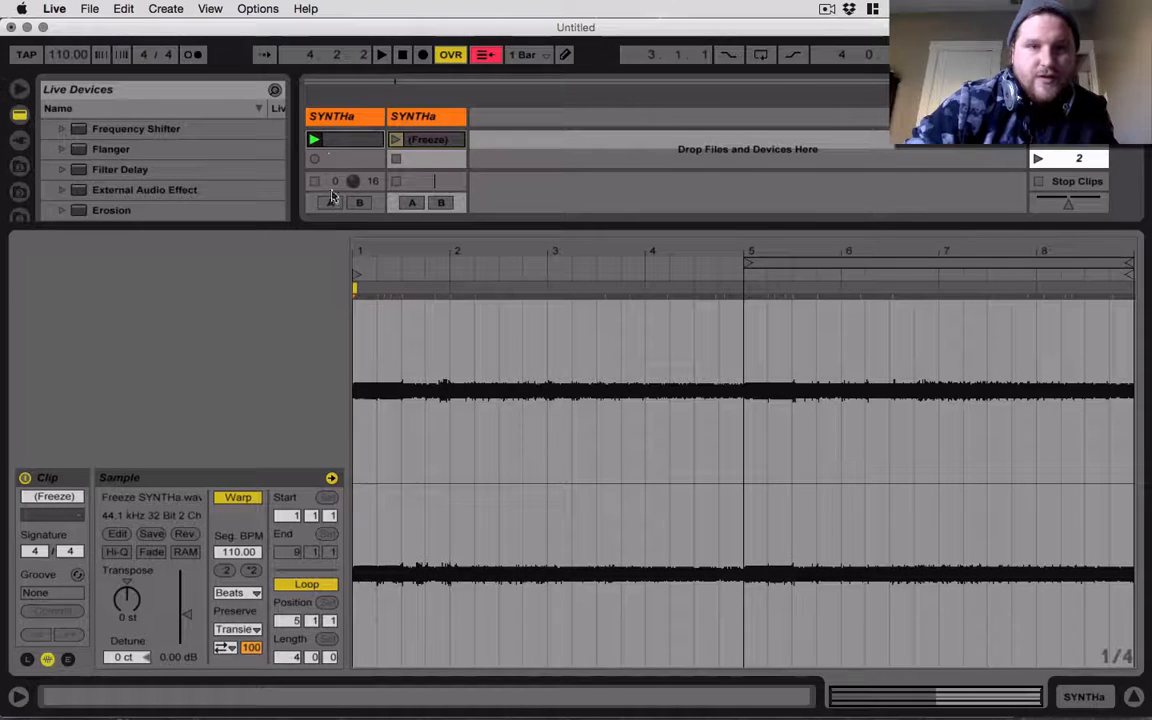
left_click(345, 139)
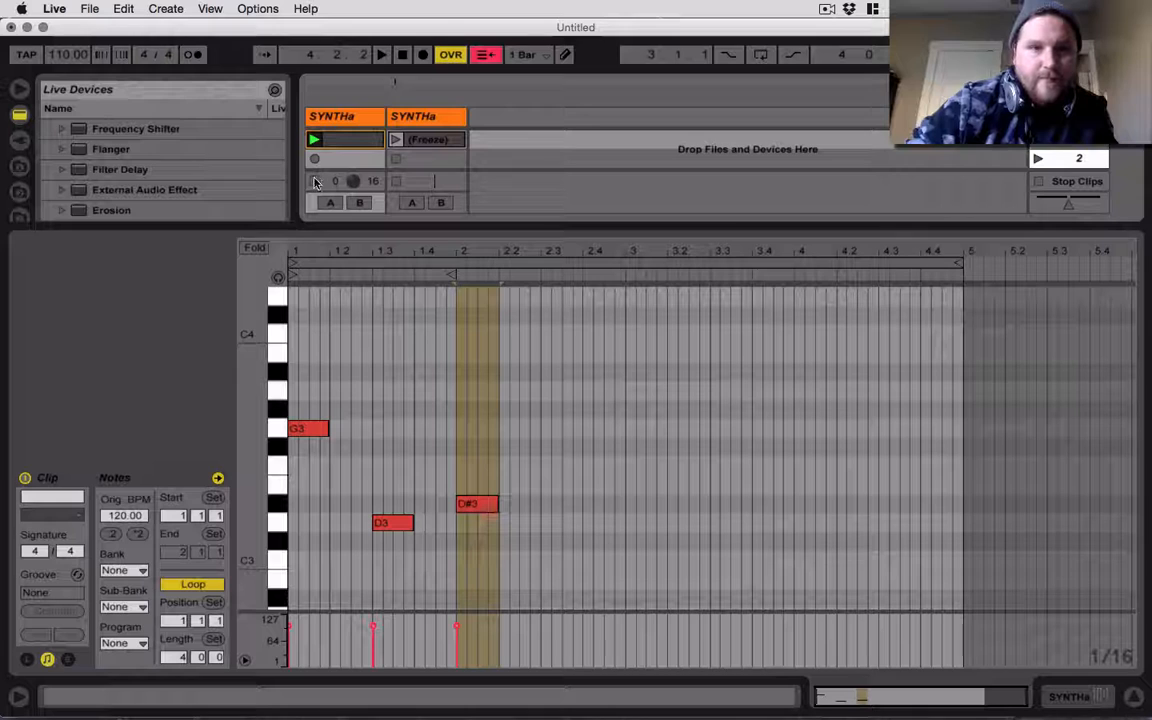
left_click(400, 140)
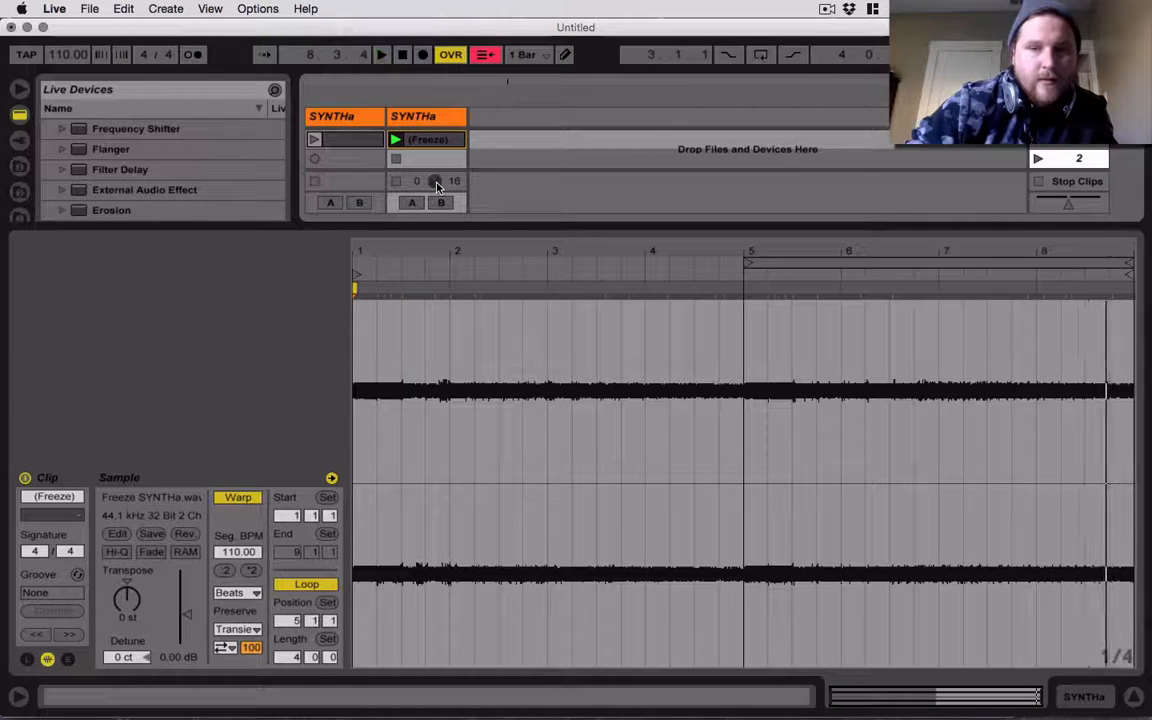
key("space")
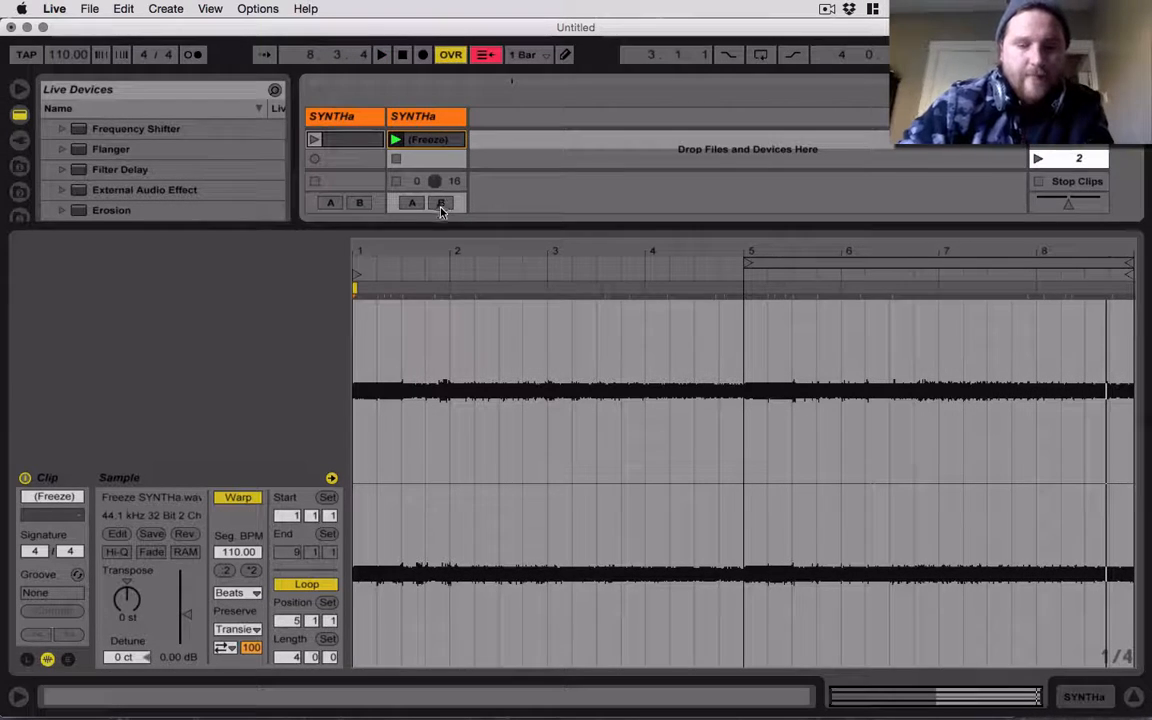
Move the (Freeze) clip's loop to position 1.1.1 with a four-bar length and copy the clip into the second slot
left_click(355, 315)
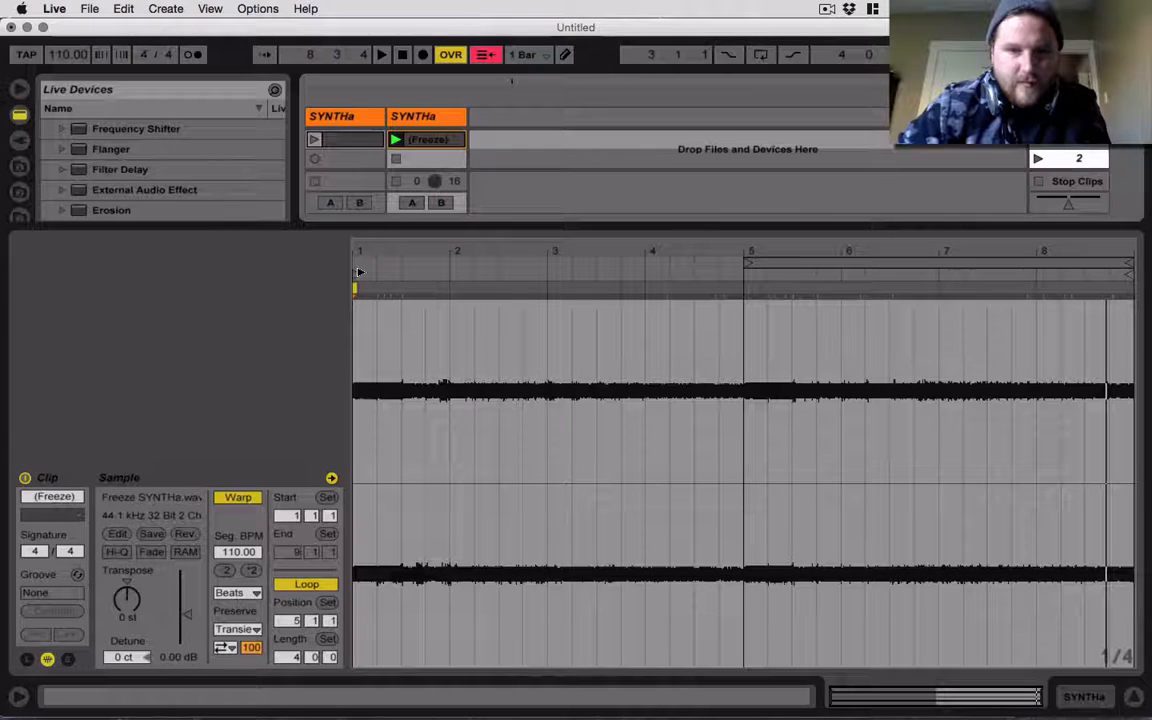
left_click_drag(894, 264, 477, 238)
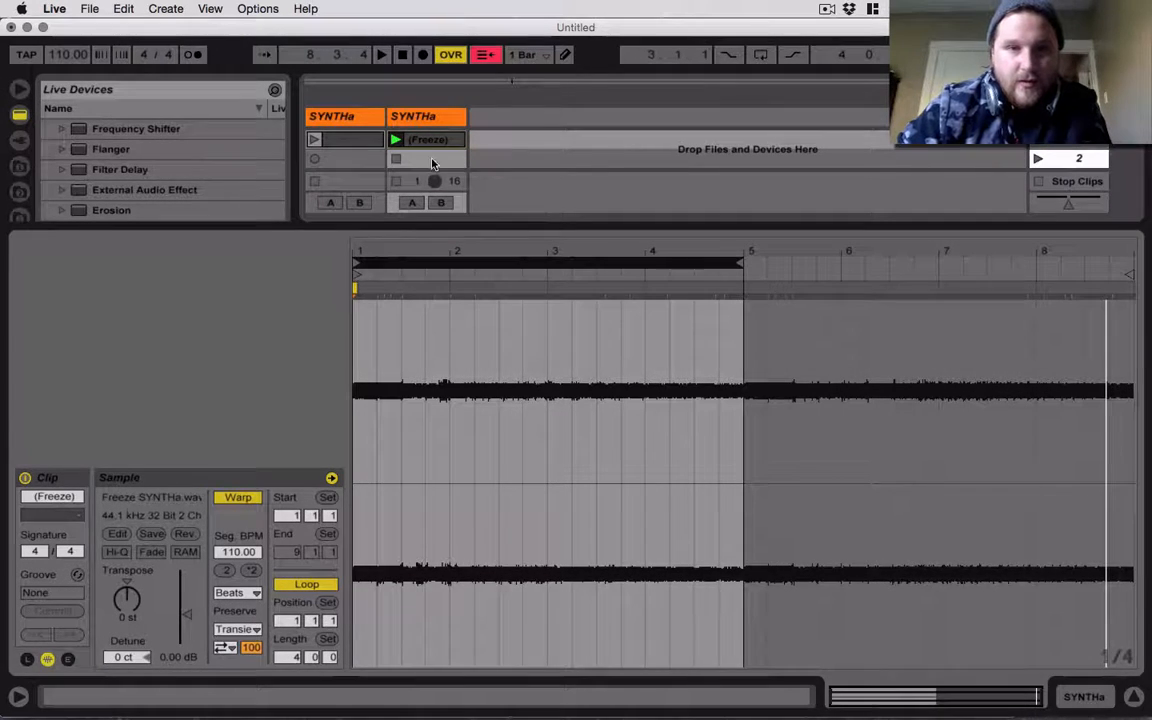
left_click_drag(430, 143, 434, 161)
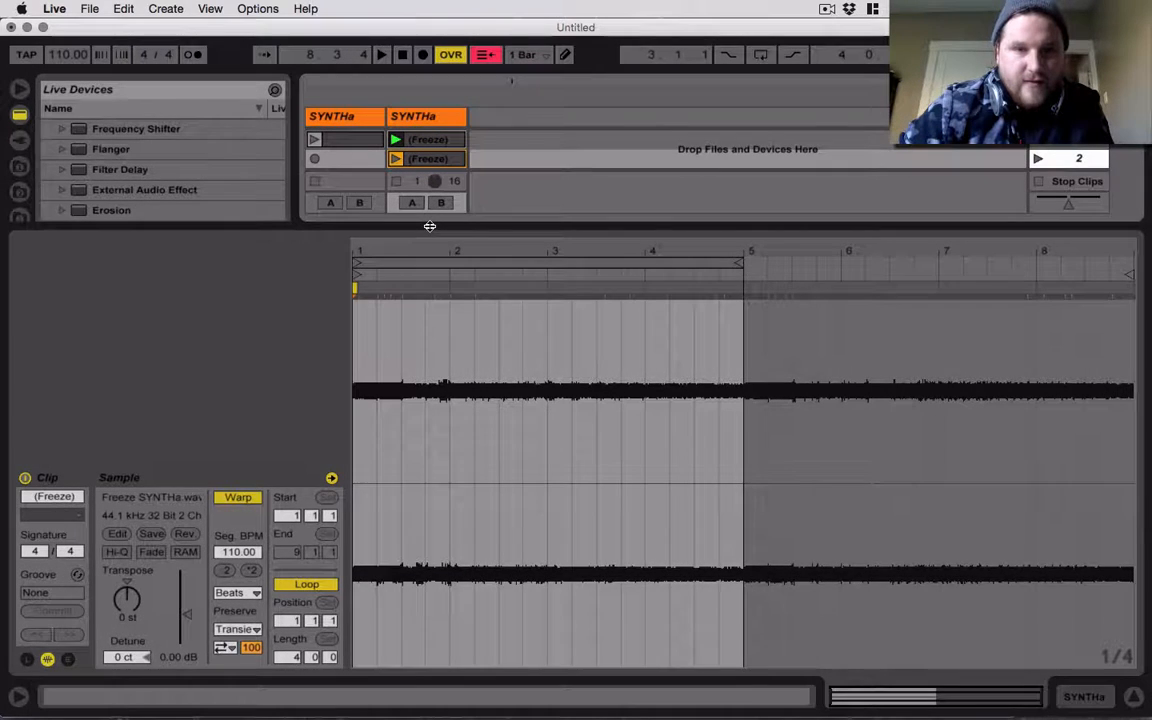
double_click(430, 226)
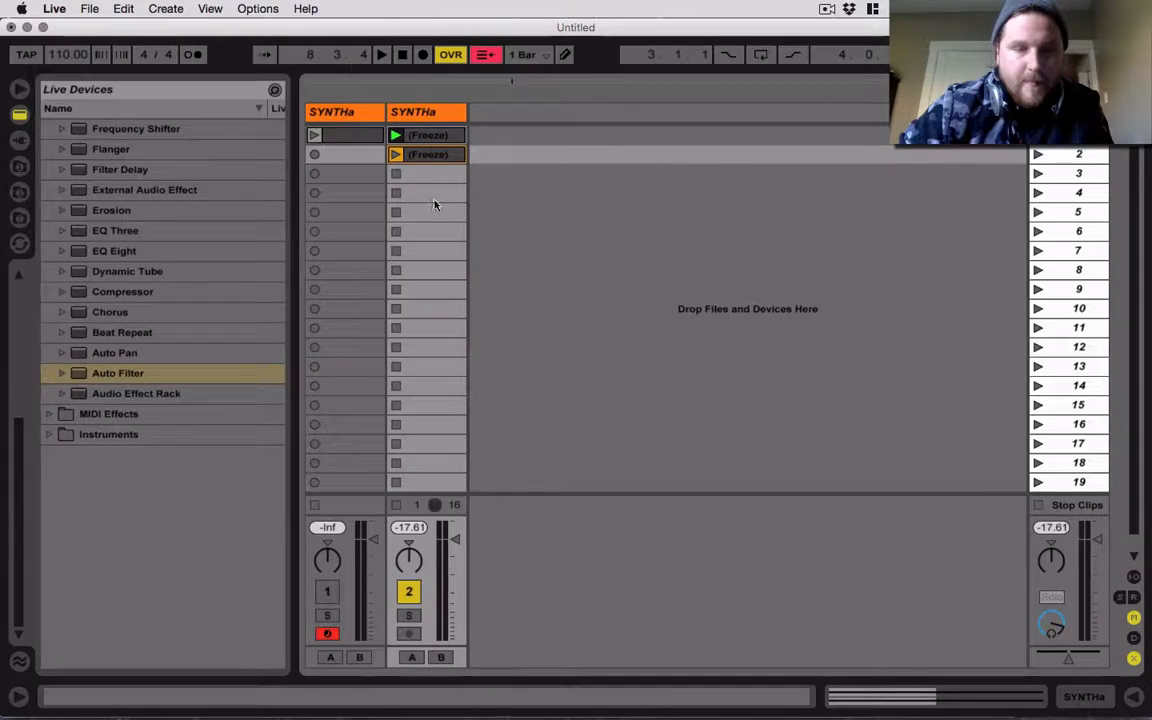
Reverse the copied (Freeze) clip in the second slot and close its clip view
left_click(434, 137)
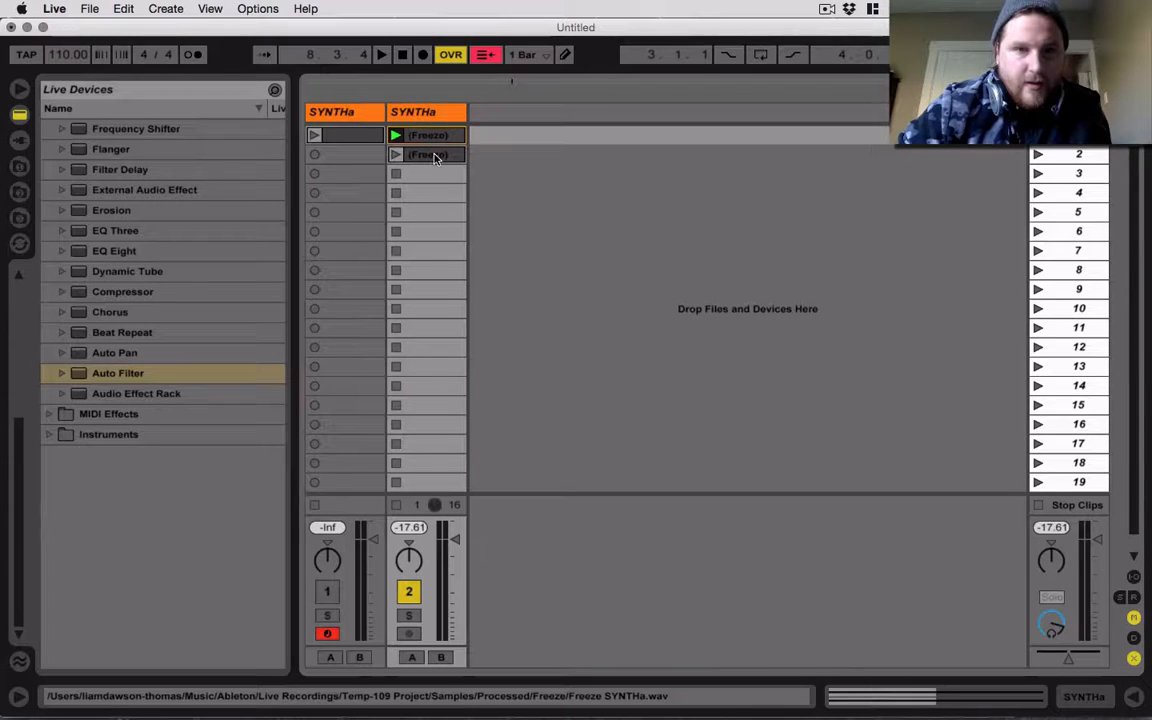
left_click(436, 156)
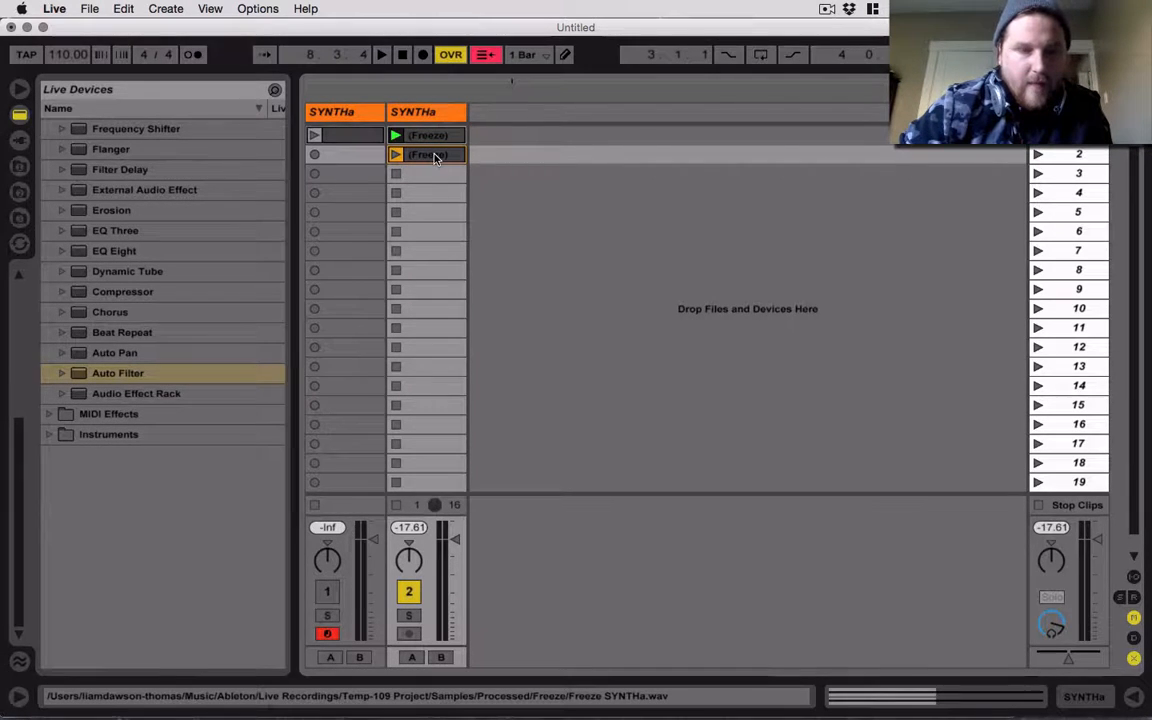
double_click(434, 156)
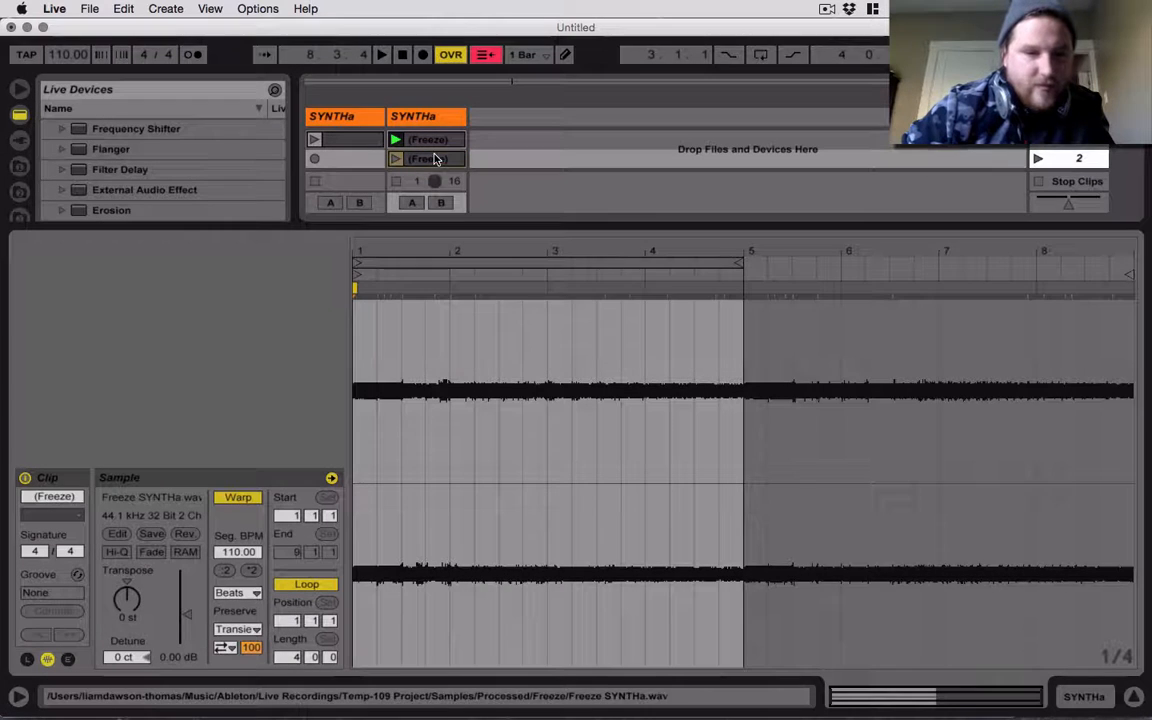
left_click(186, 537)
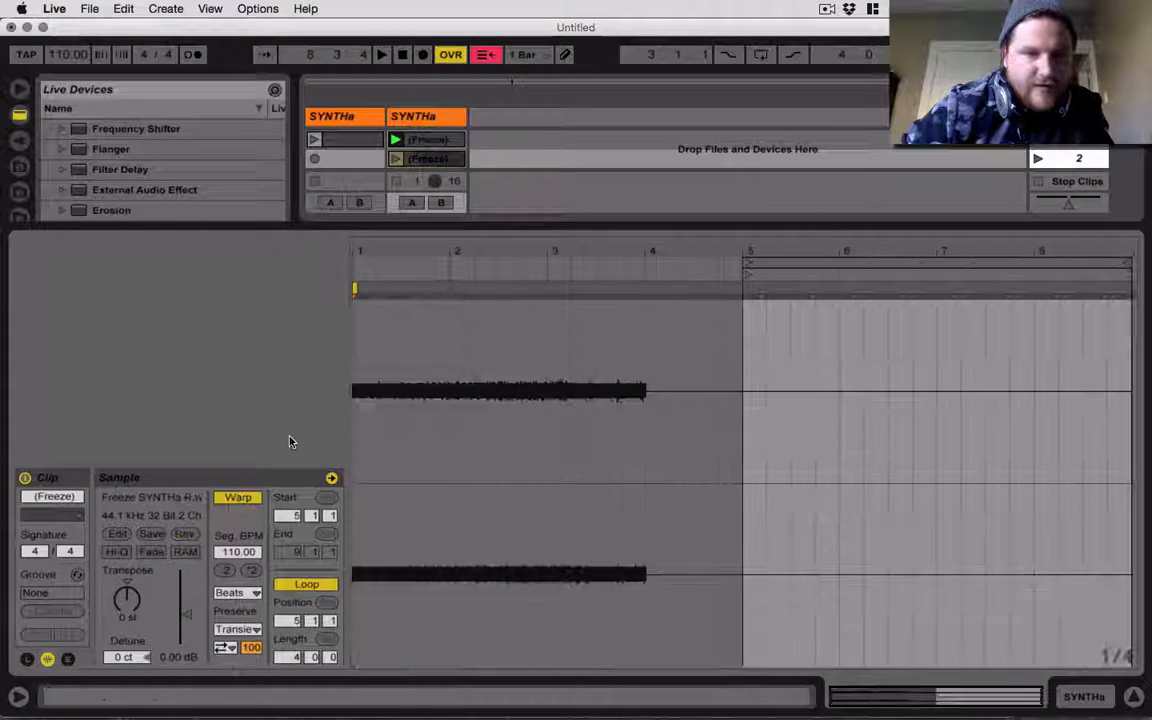
double_click(784, 229)
Copy both (Freeze) clips into the Arrangement on the duplicate SYNTHa track, starting at 3.1.1
left_click(430, 136)
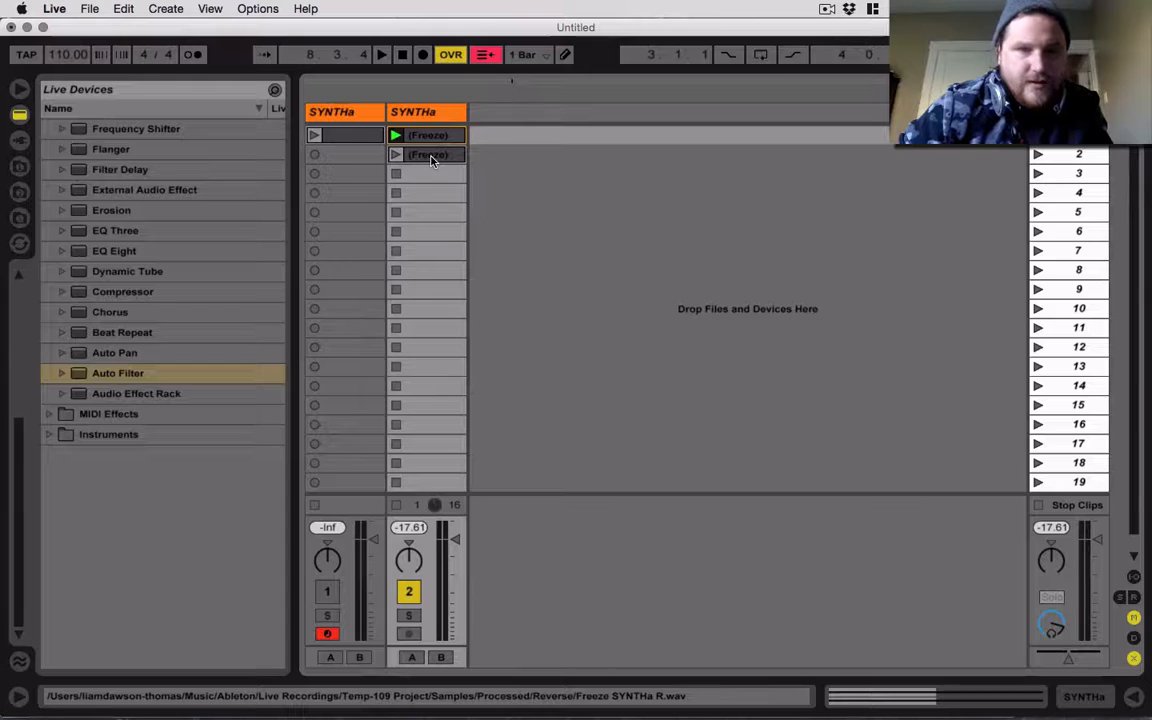
key("Tab")
key("Tab")
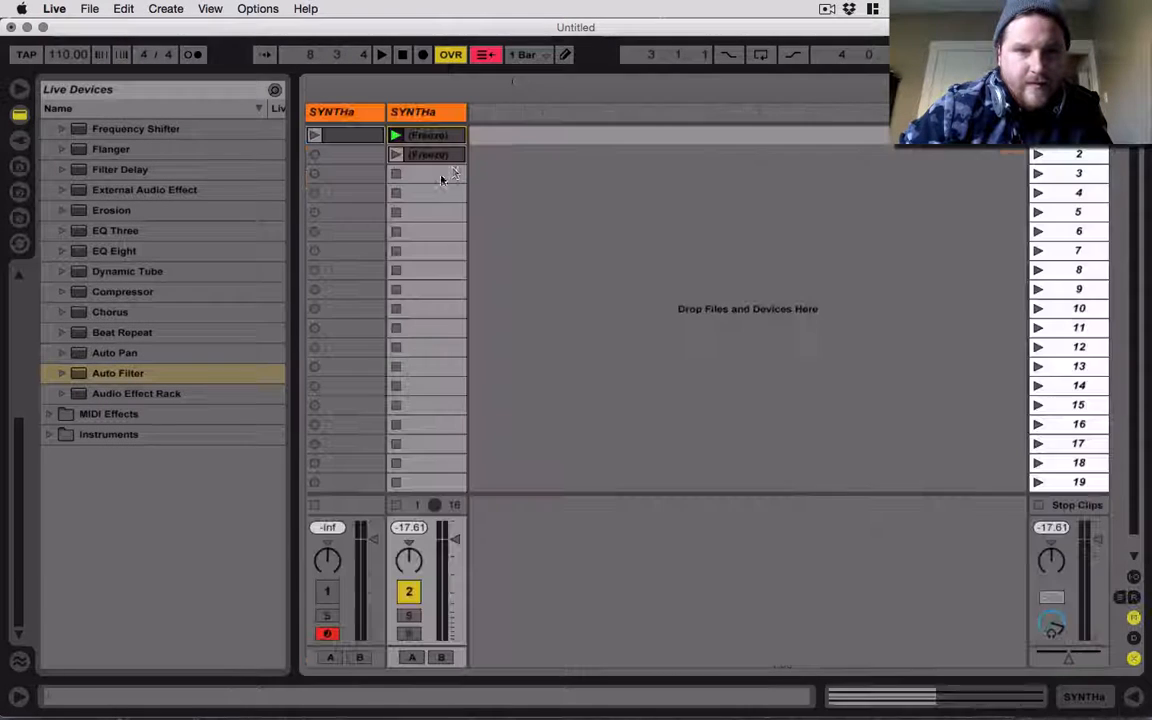
left_click(440, 160)
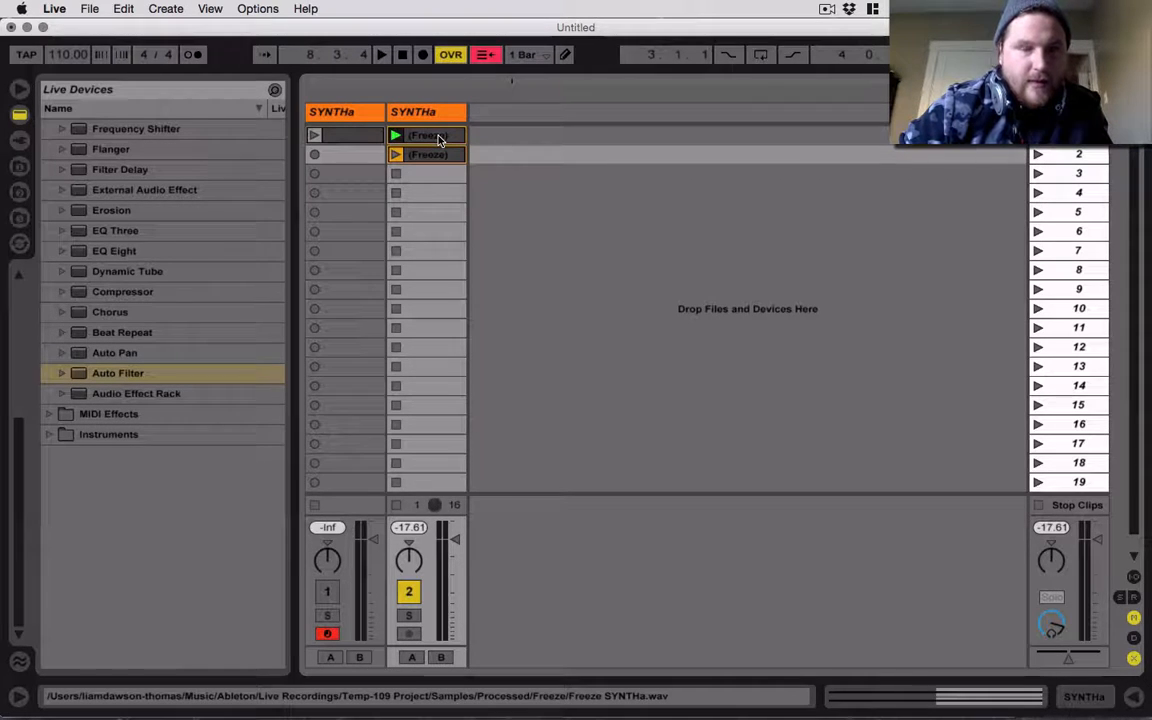
key("Tab")
left_click(372, 182)
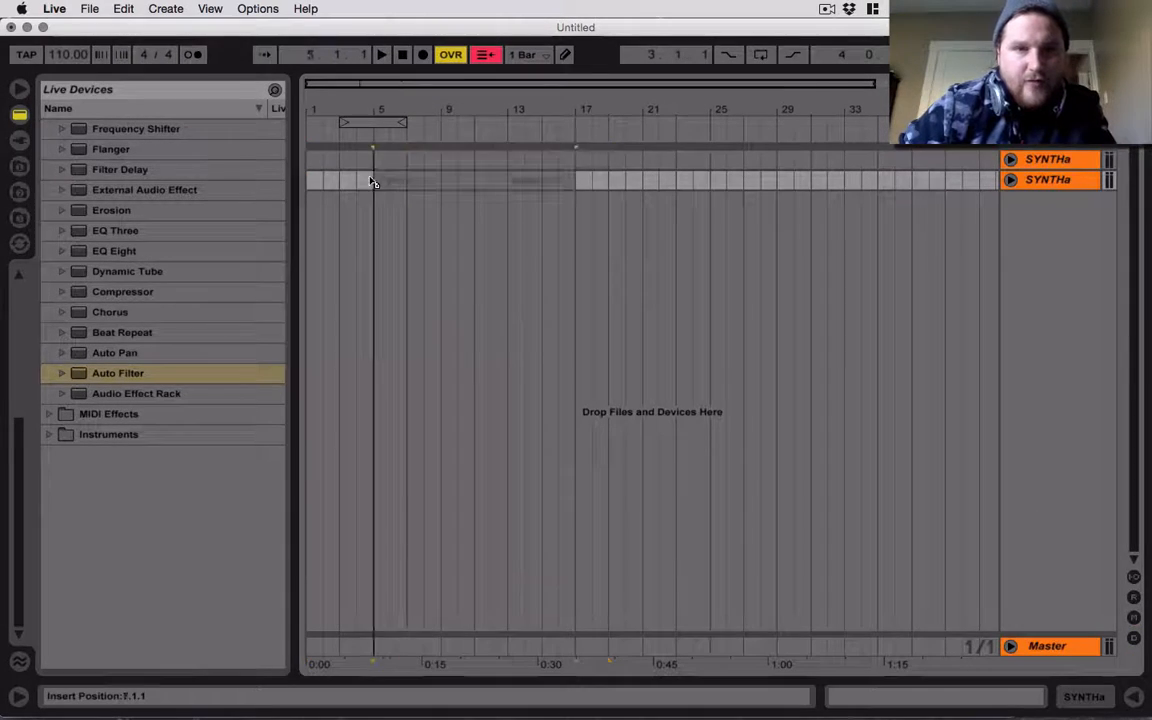
left_click_drag(372, 182, 348, 185)
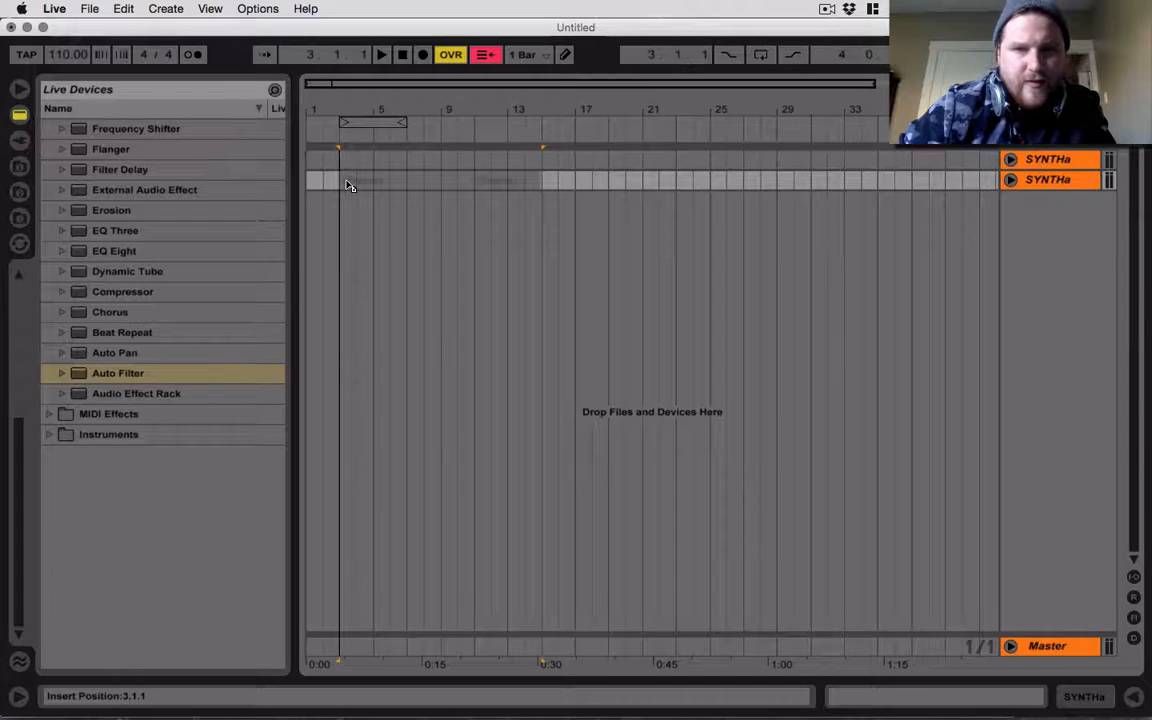
key("super+v")
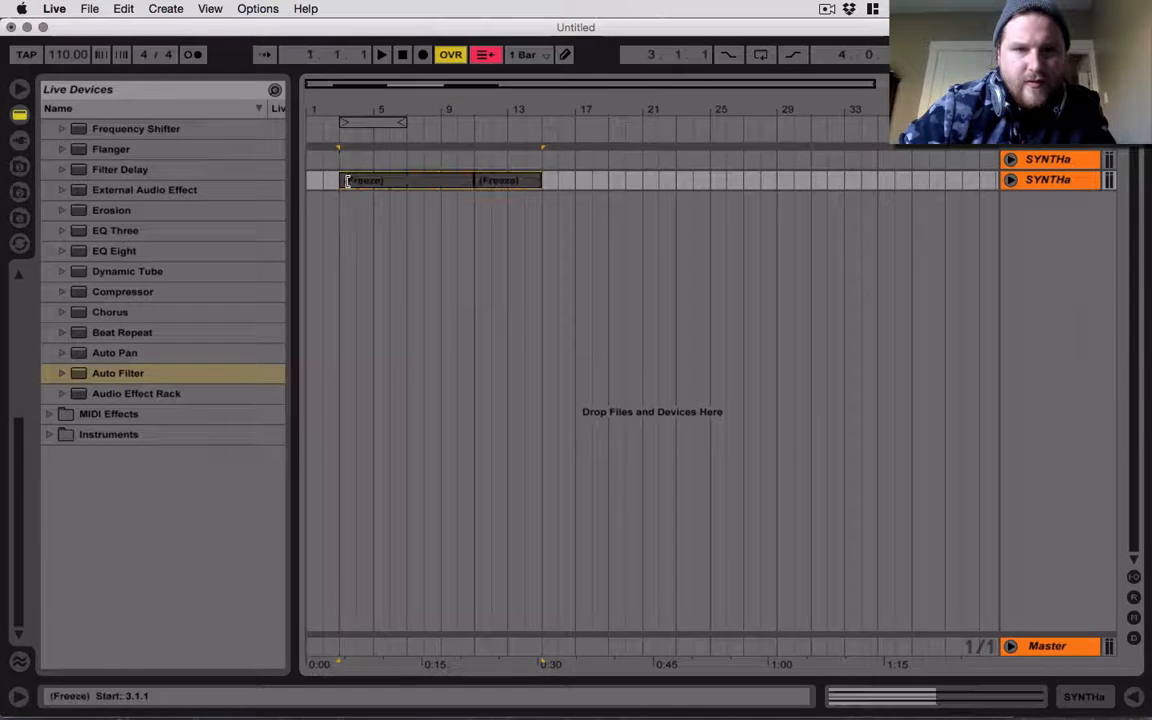
left_click(616, 175)
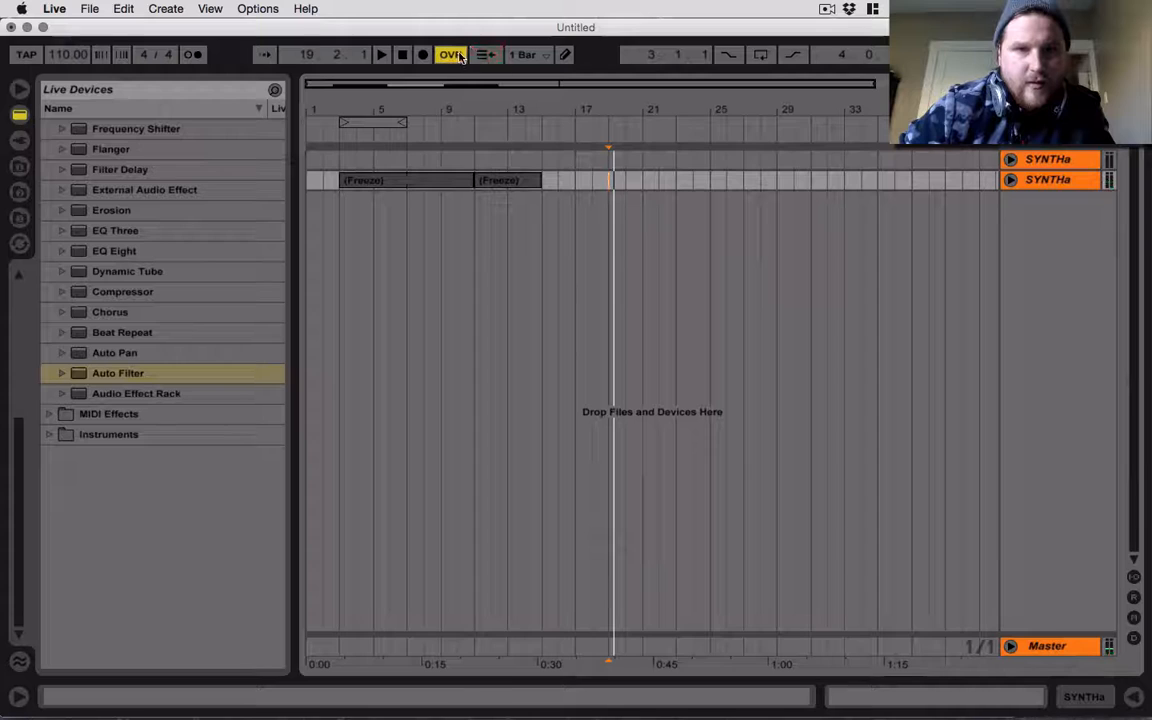
Turn off arrangement overdub and audition the first (Freeze) clip from 3.1.1
left_click(460, 56)
left_click(369, 181)
key("space")
key("space")
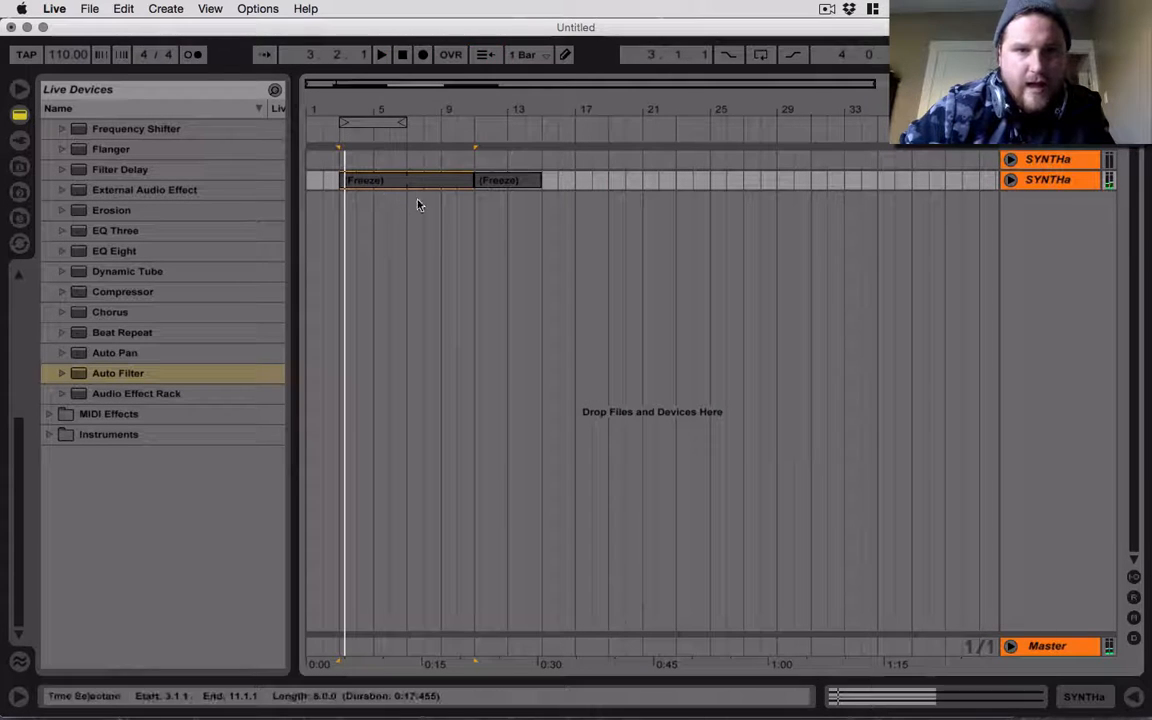
Unfold the second SYNTHa track, shorten the first (Freeze) clip to end at 6.1.1, and fit the reversed clip between 6.1.1 and 7.1.1
left_click(528, 181)
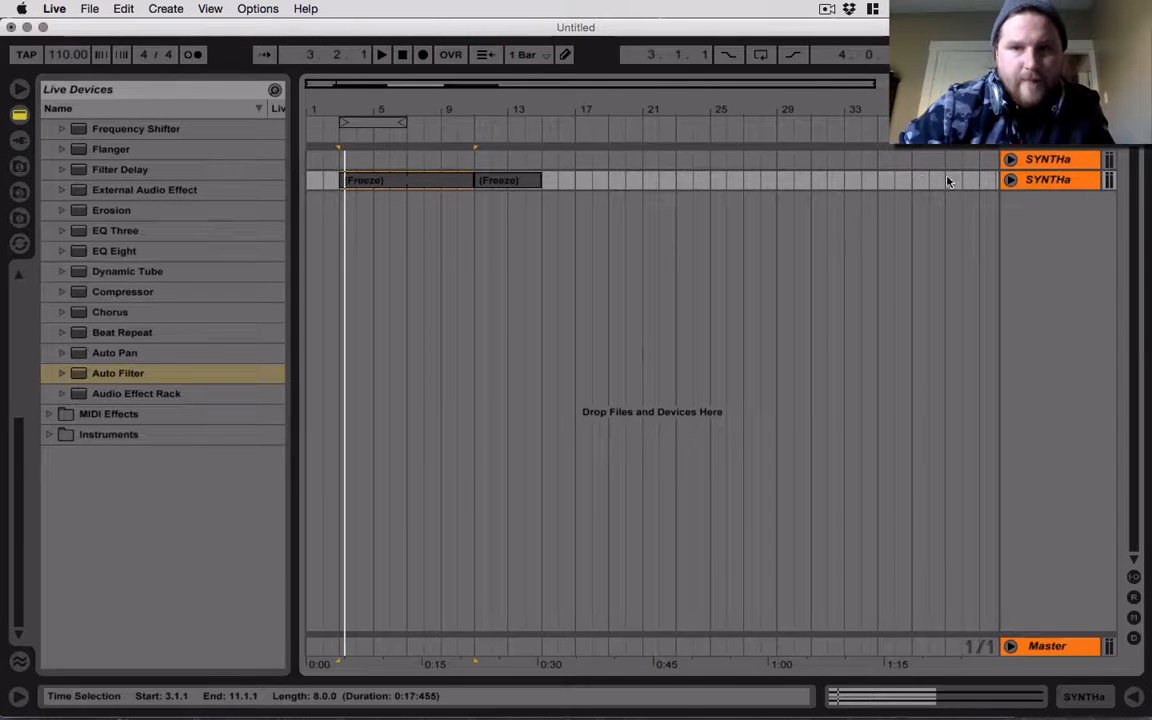
left_click(1010, 180)
left_click_drag(373, 108, 375, 155)
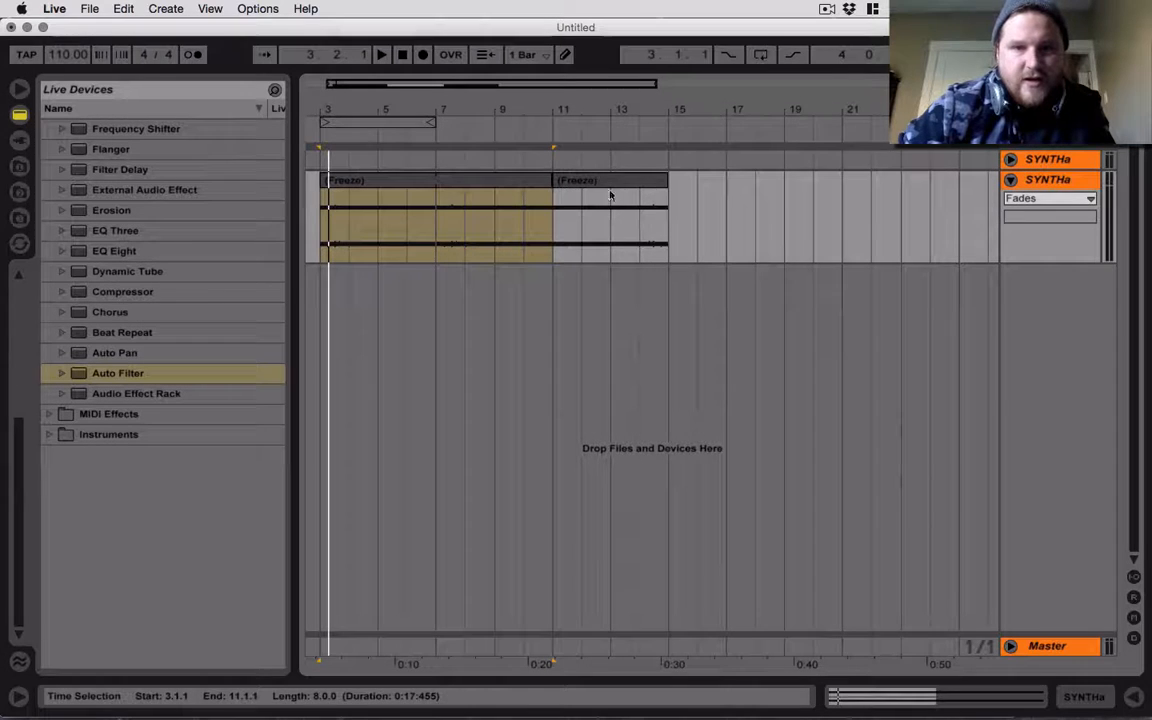
mouse_move(357, 109)
left_mouse_down()
mouse_move(357, 130)
mouse_move(407, 130)
left_mouse_up()
left_click(728, 395)
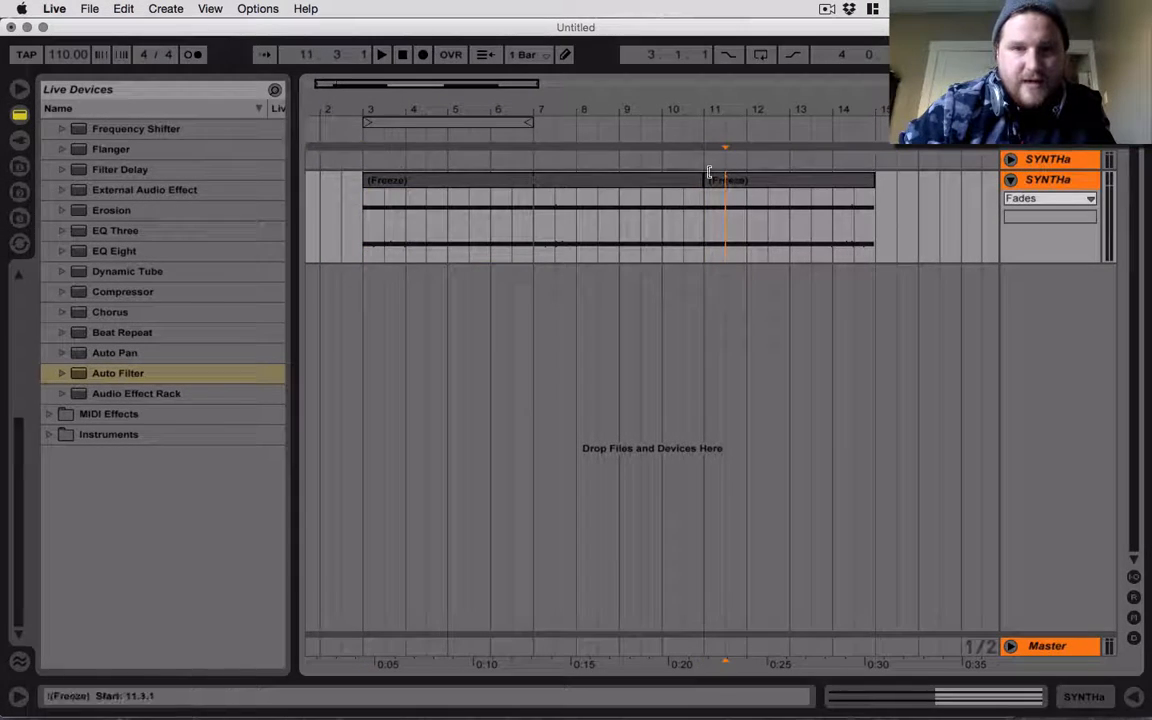
left_click_drag(704, 178, 491, 182)
left_click(513, 188)
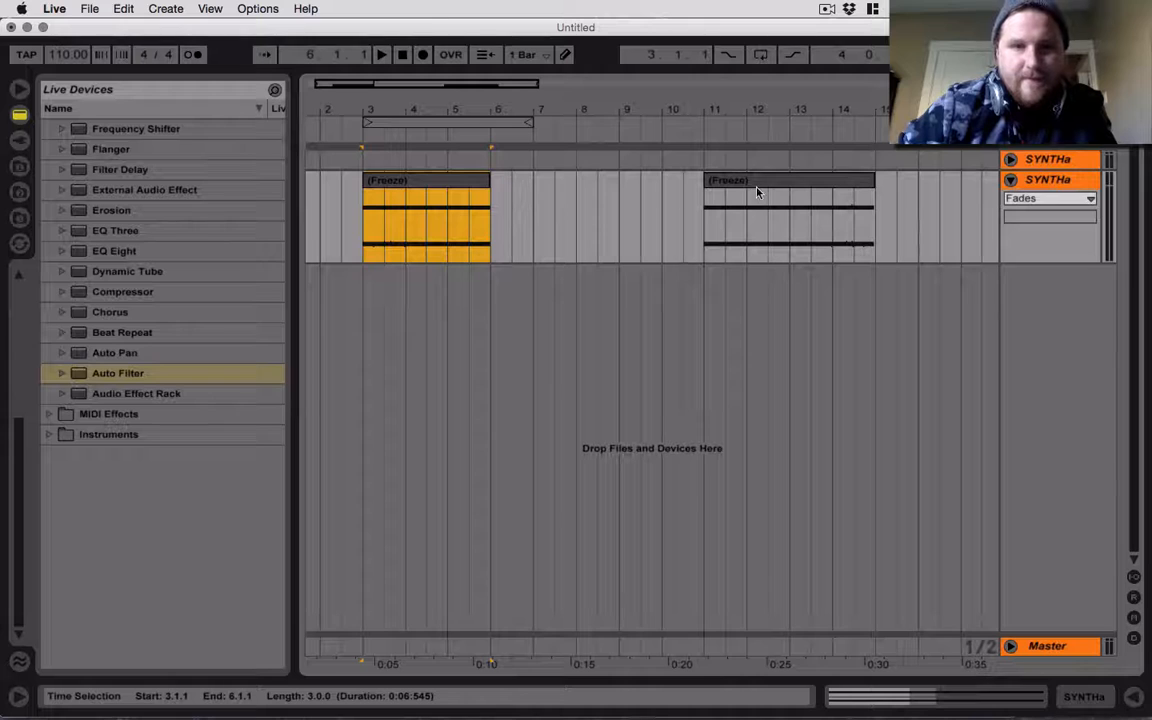
mouse_move(705, 190)
left_mouse_down()
mouse_move(845, 200)
mouse_move(855, 182)
mouse_move(522, 183)
left_mouse_up()
left_click(554, 200)
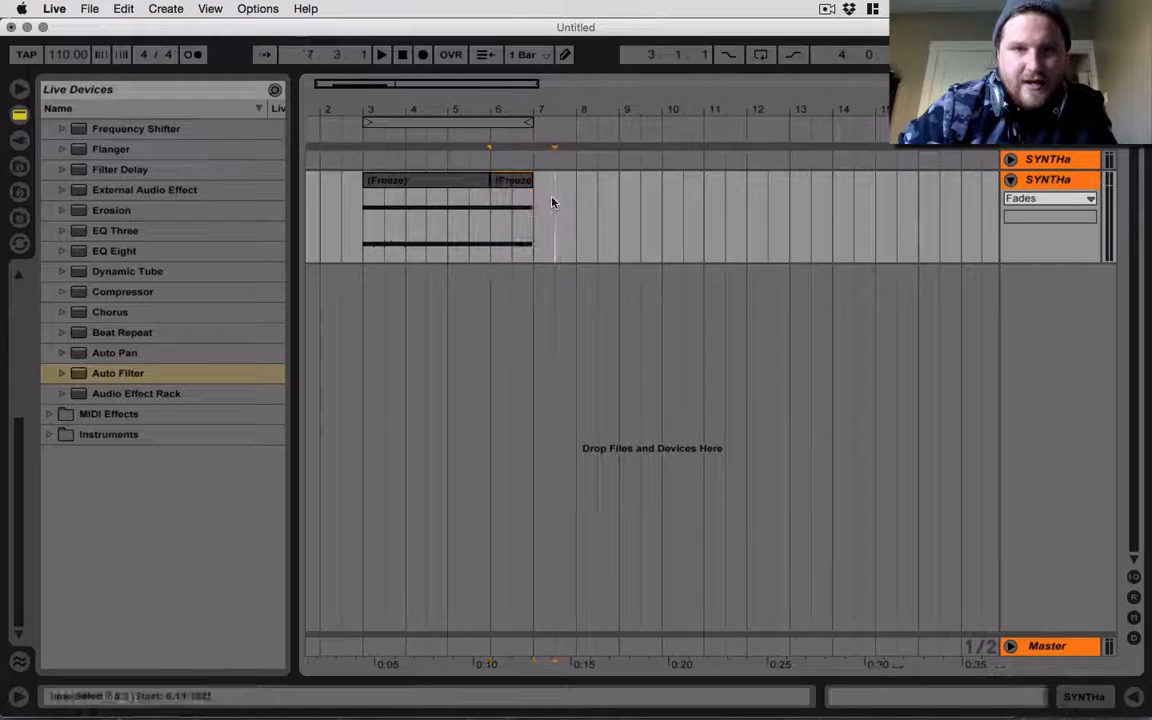
Turn on looping for the 3.1.1 to 7.1.1 region and audition both (Freeze) clips
left_click(497, 126)
key("space")
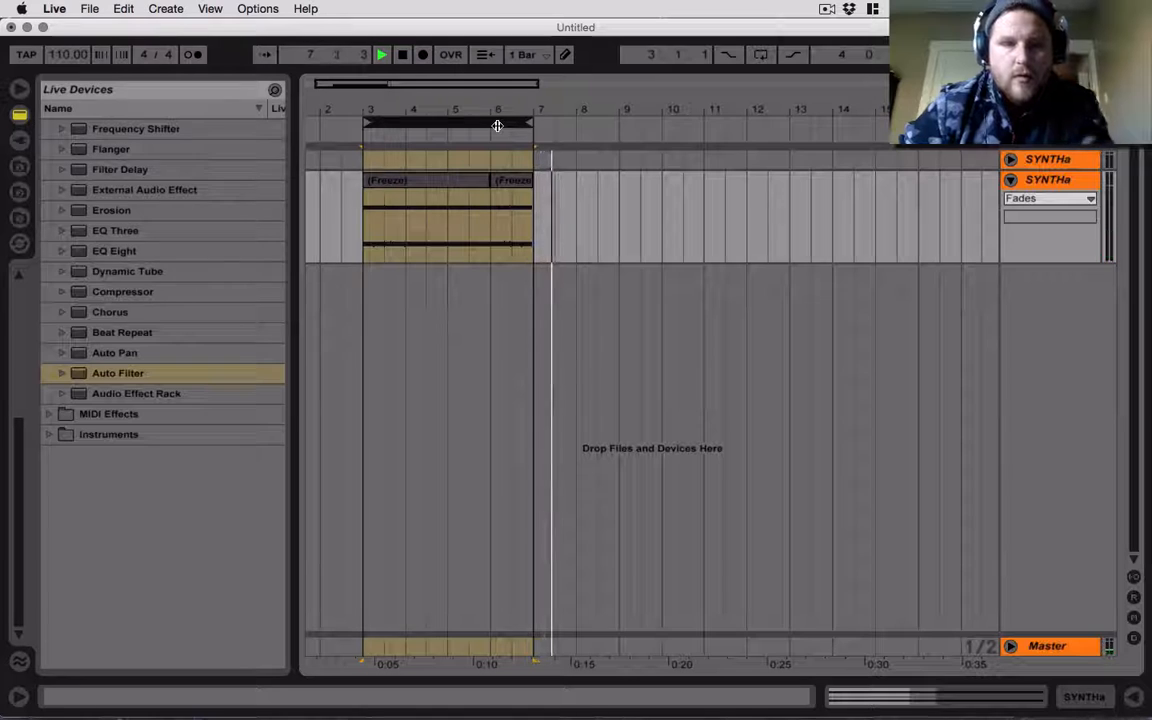
left_click(760, 56)
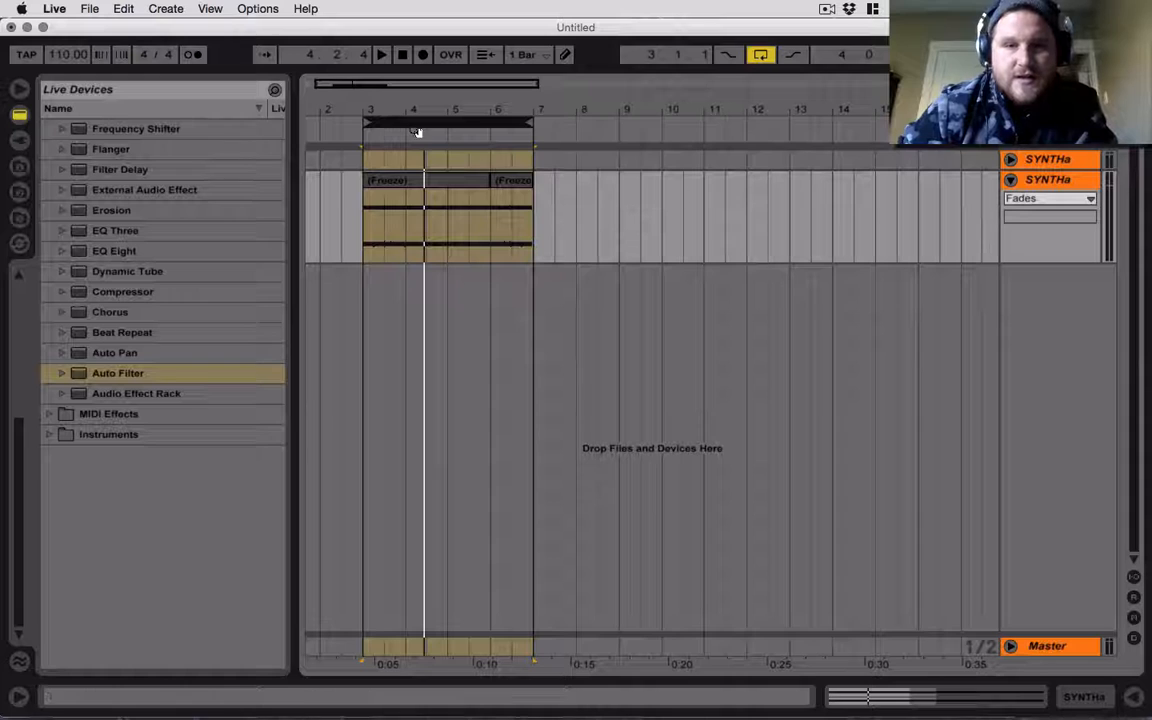
Show the Fades envelopes on the second SYNTHa track's (Freeze) clips
left_click_drag(417, 132, 550, 188)
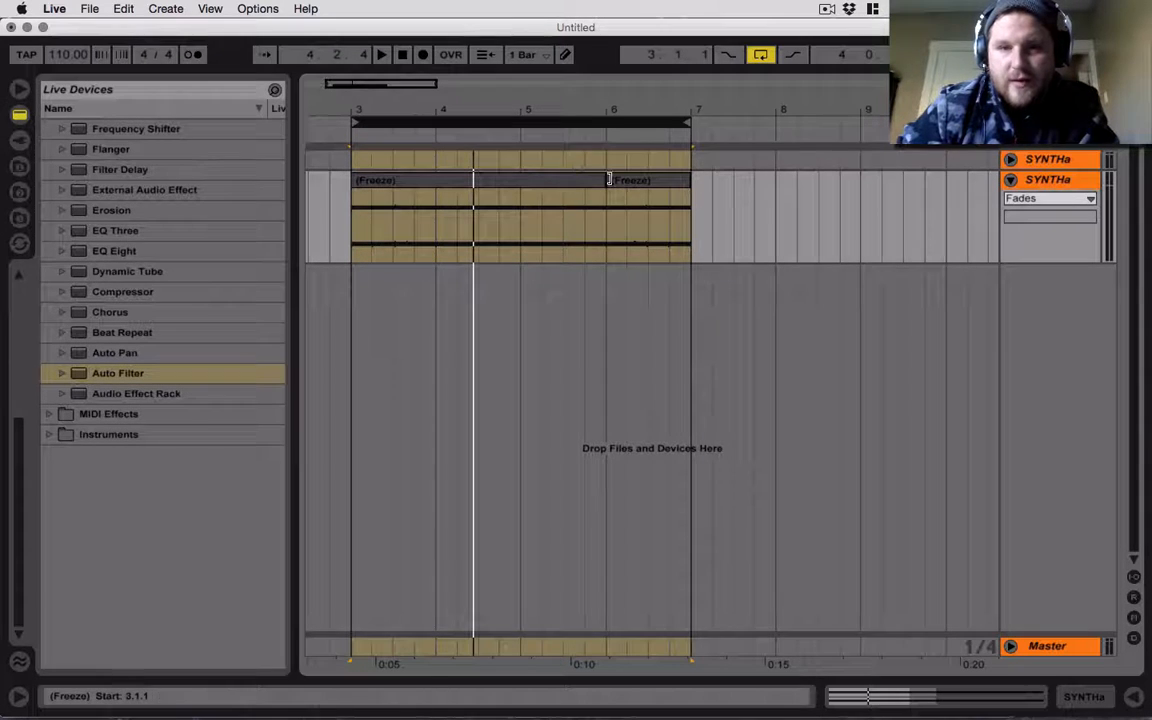
left_click(1035, 197)
left_click(1003, 246)
left_click(1060, 199)
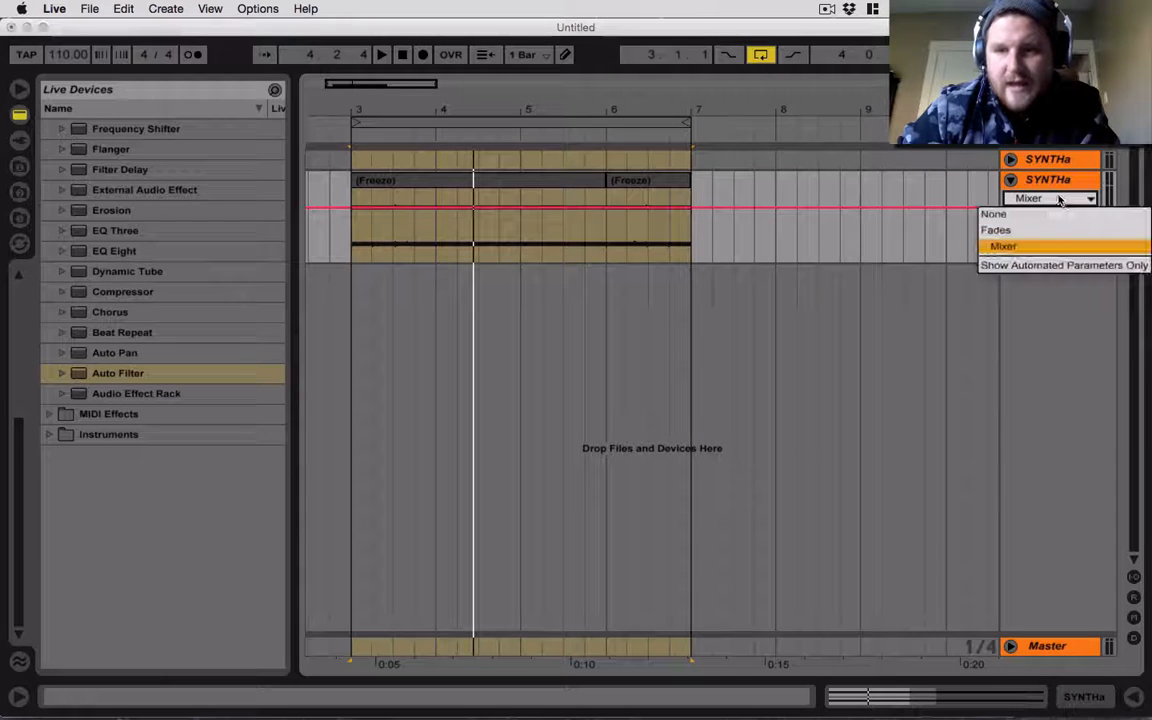
left_click(1005, 230)
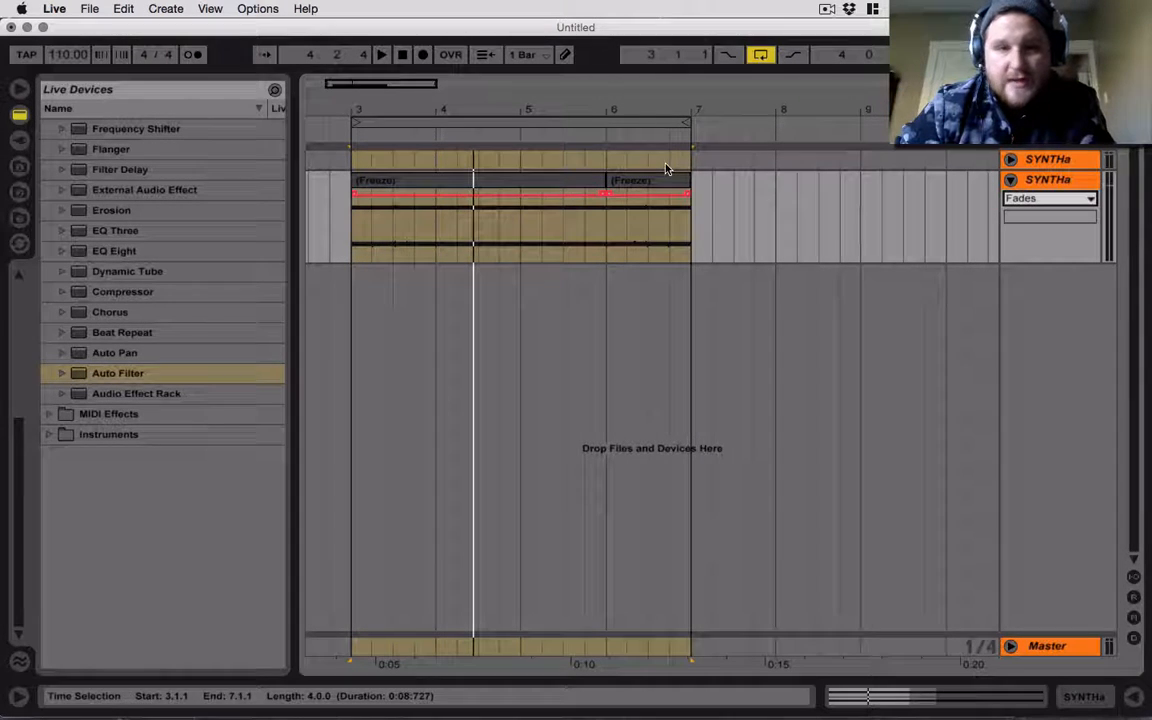
Audition the join between the two (Freeze) clips at bar 6, starting playback from 5.4.1
left_click_drag(612, 110, 560, 298)
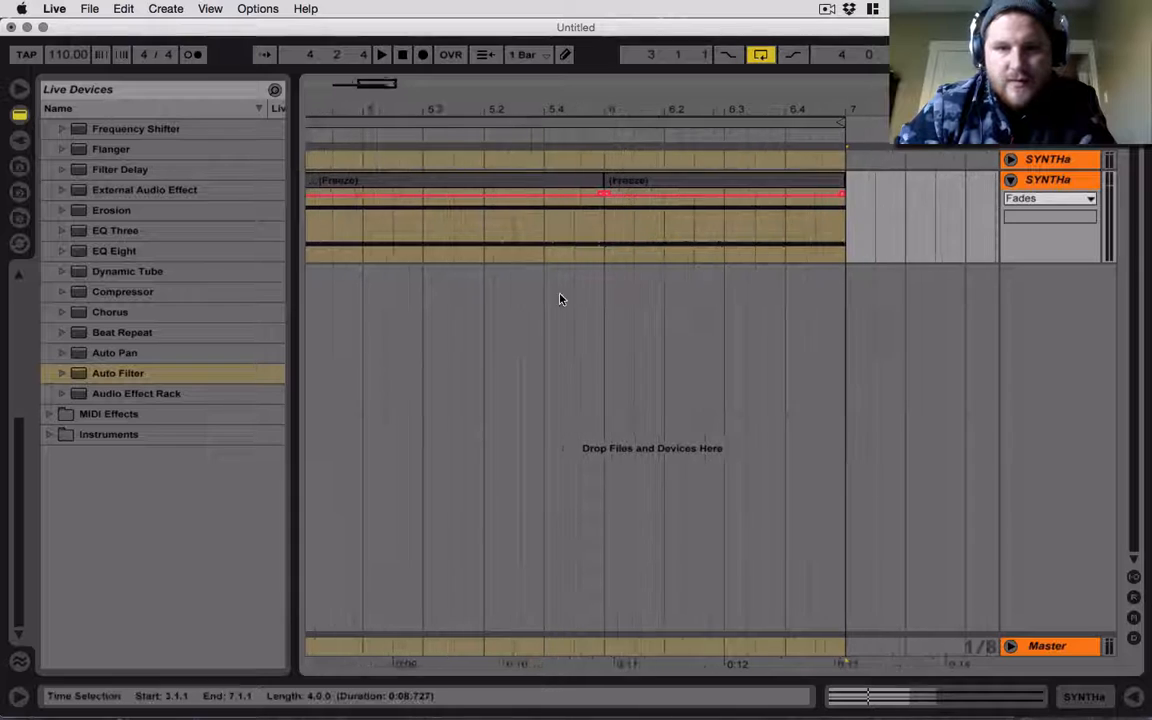
left_click(544, 245)
key("space")
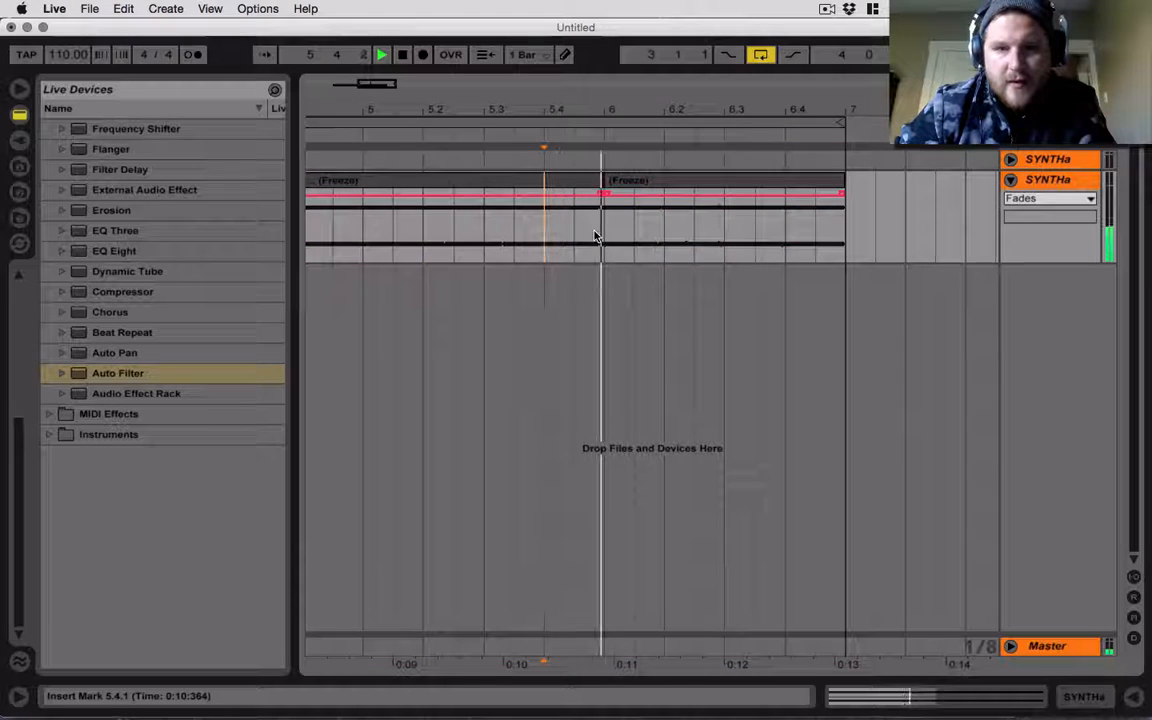
key("space")
key("space")
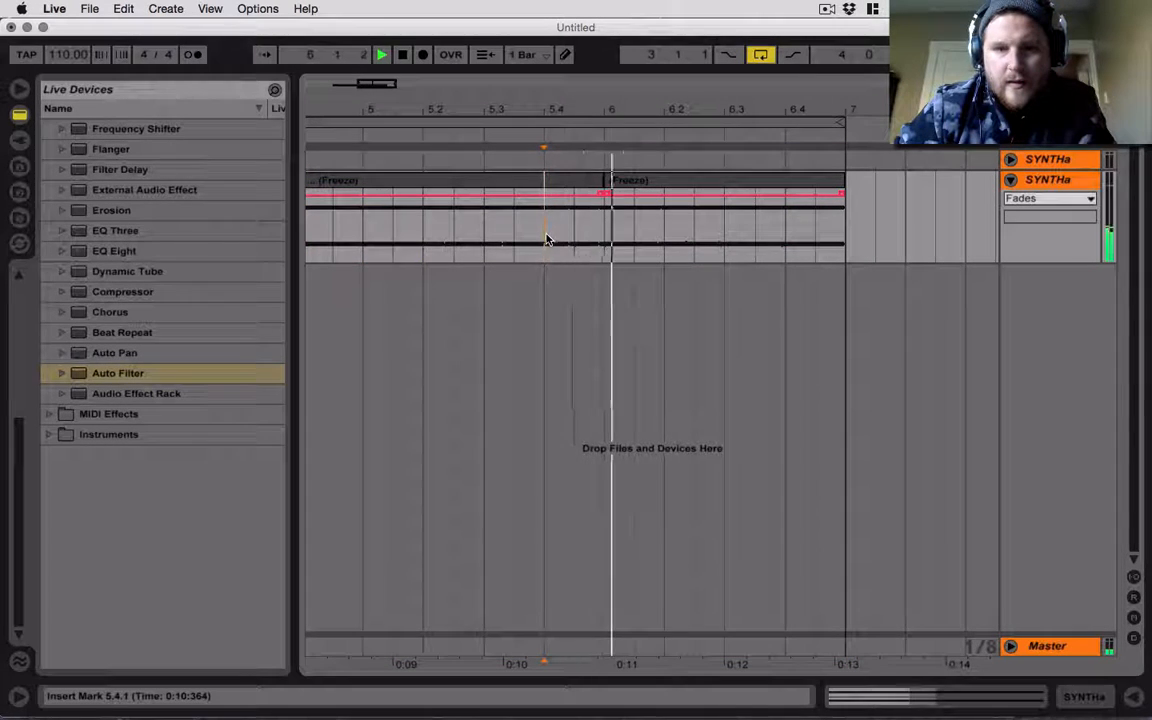
key("space")
key("space")
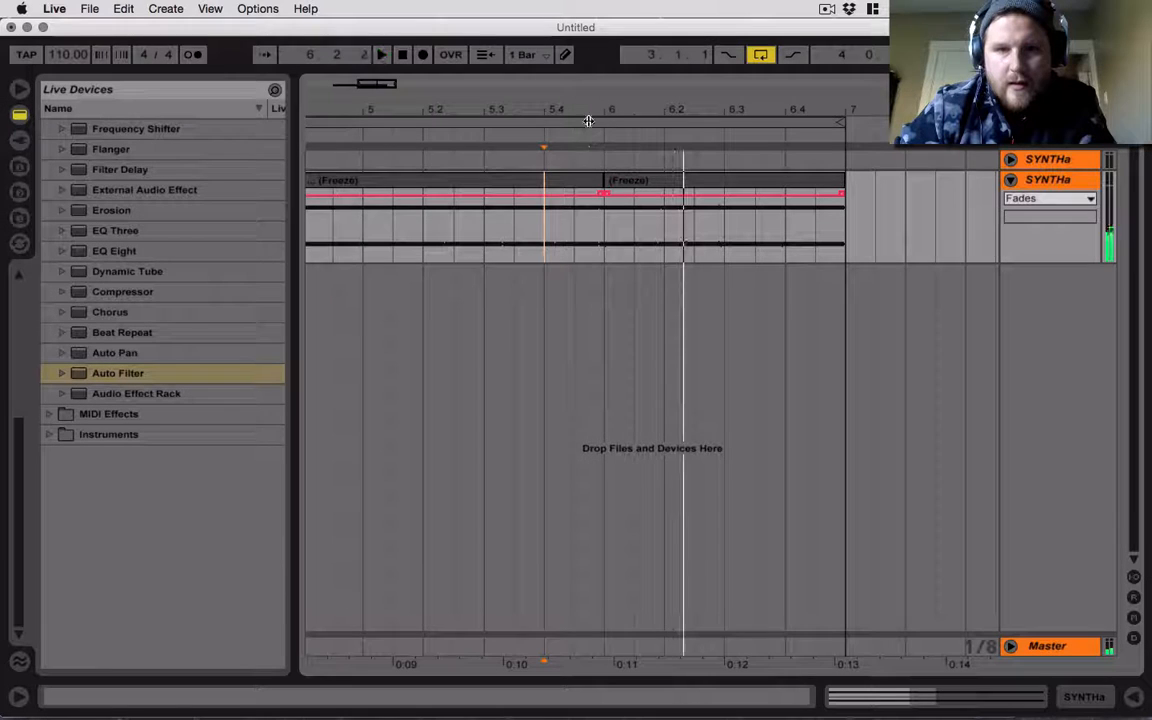
Shape a short fade-out on the first clip and a short fade-in on the reversed clip at bar 6, and audition them
left_click_drag(589, 121, 588, 203)
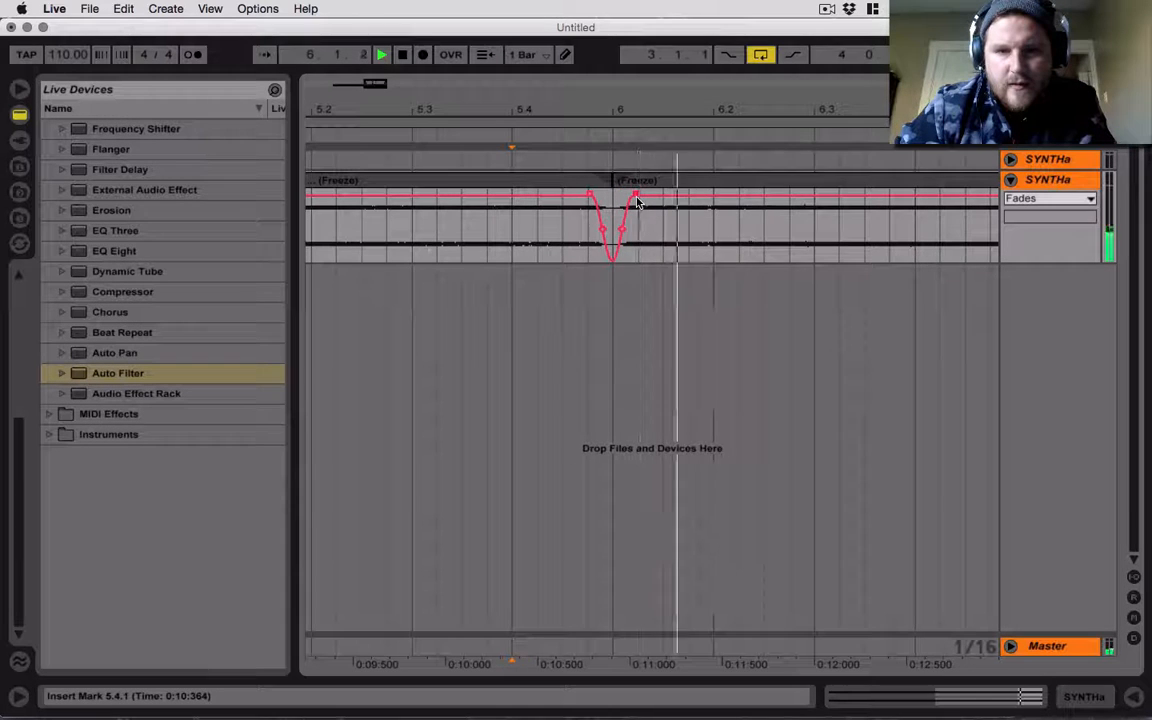
left_click_drag(621, 125, 587, 209)
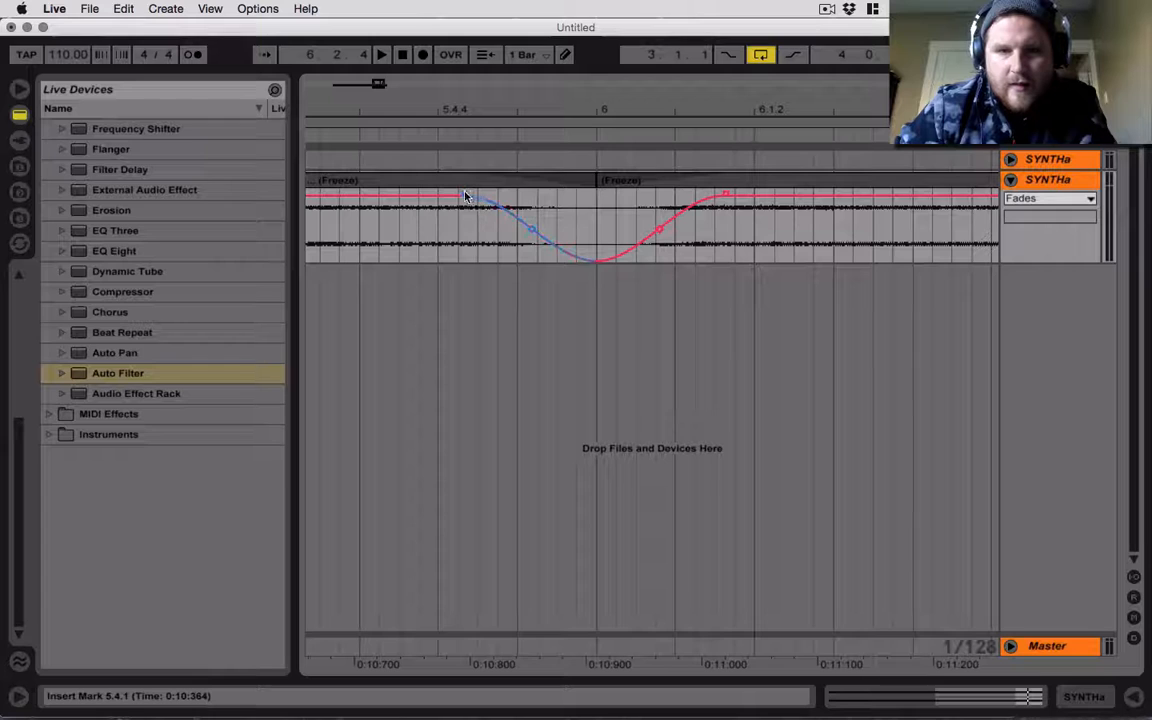
left_click_drag(465, 196, 577, 234)
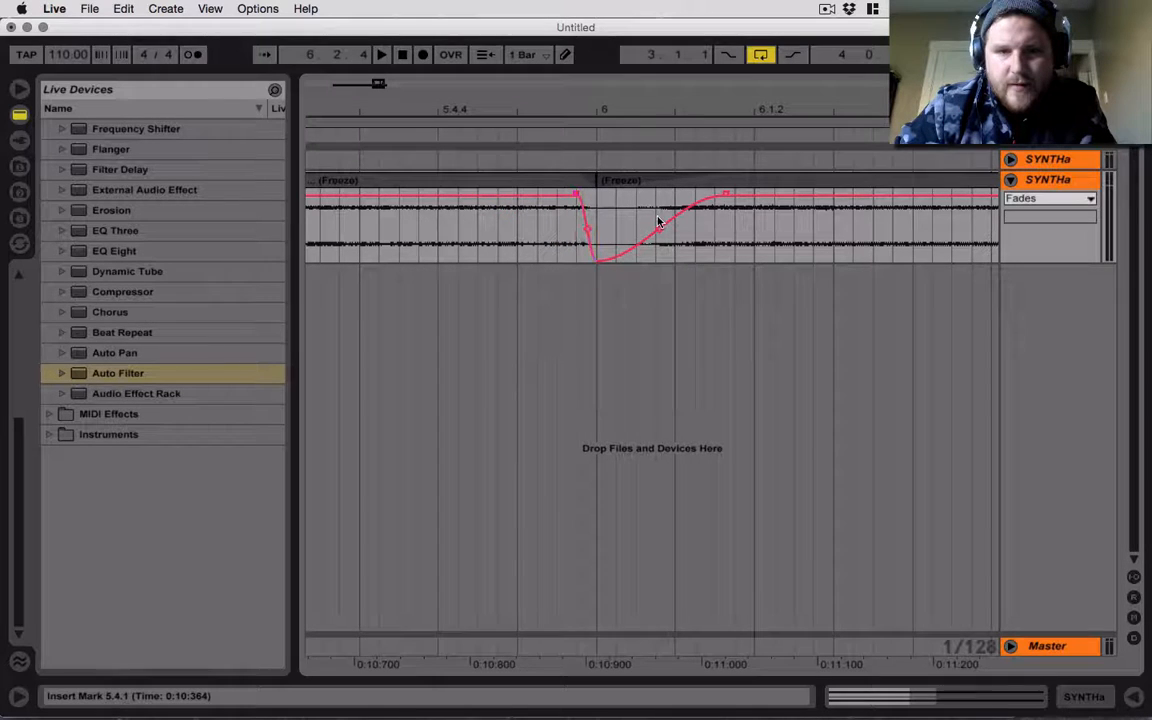
left_click_drag(730, 196, 619, 221)
key("space")
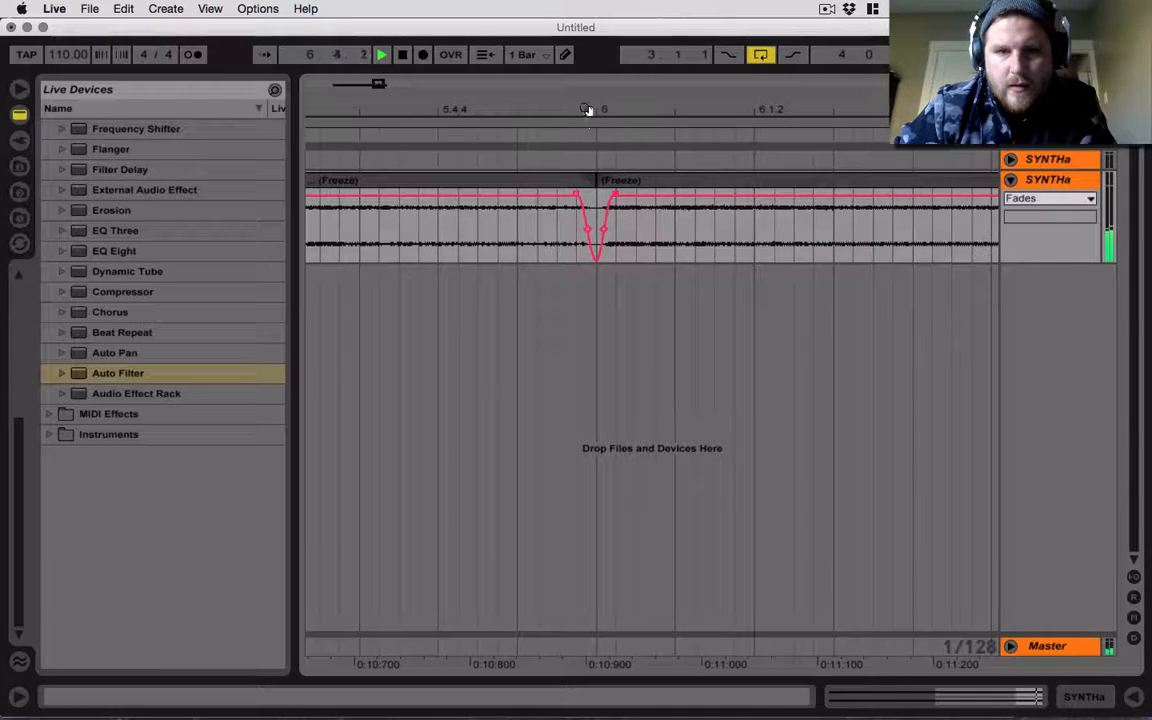
Add a short fade-in to the first (Freeze) clip at 3.1.1 and audition the start of the arrangement
left_click_drag(589, 109, 463, 101)
key("space")
mouse_move(800, 98)
left_mouse_down()
mouse_move(800, 150)
mouse_move(791, 98)
left_mouse_up()
left_click_drag(899, 191, 836, 203)
left_click_drag(807, 113, 501, 116)
left_click_drag(395, 131, 485, 160)
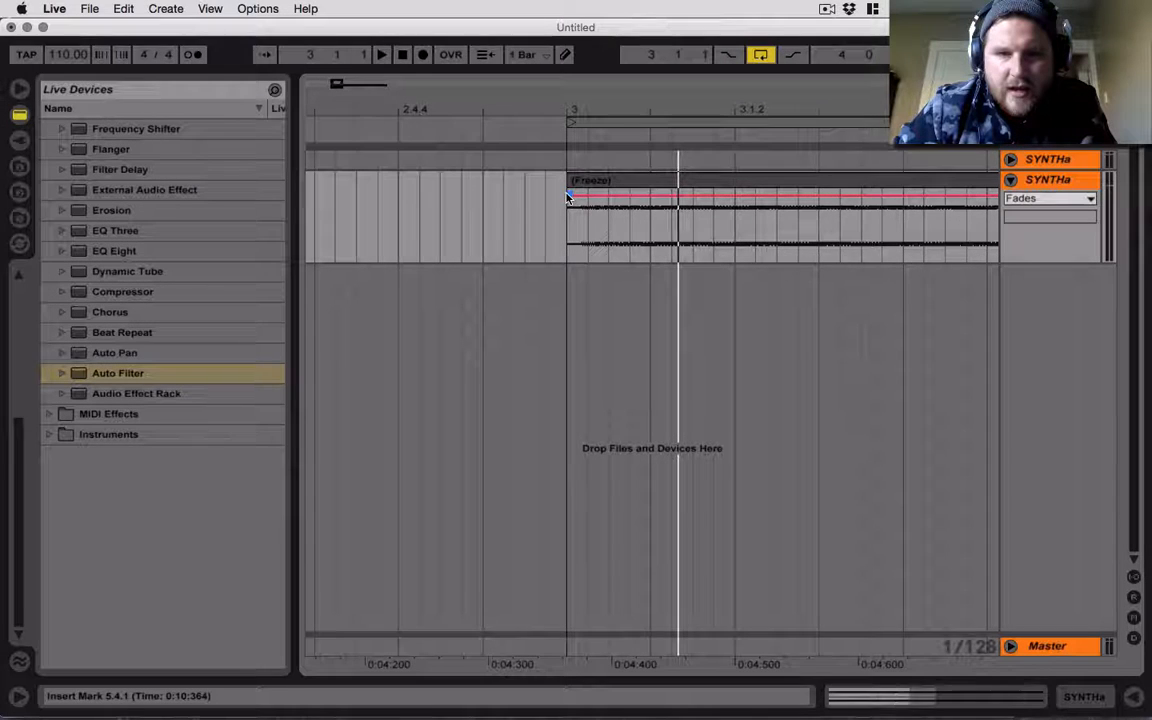
left_click_drag(570, 196, 586, 199)
key("space")
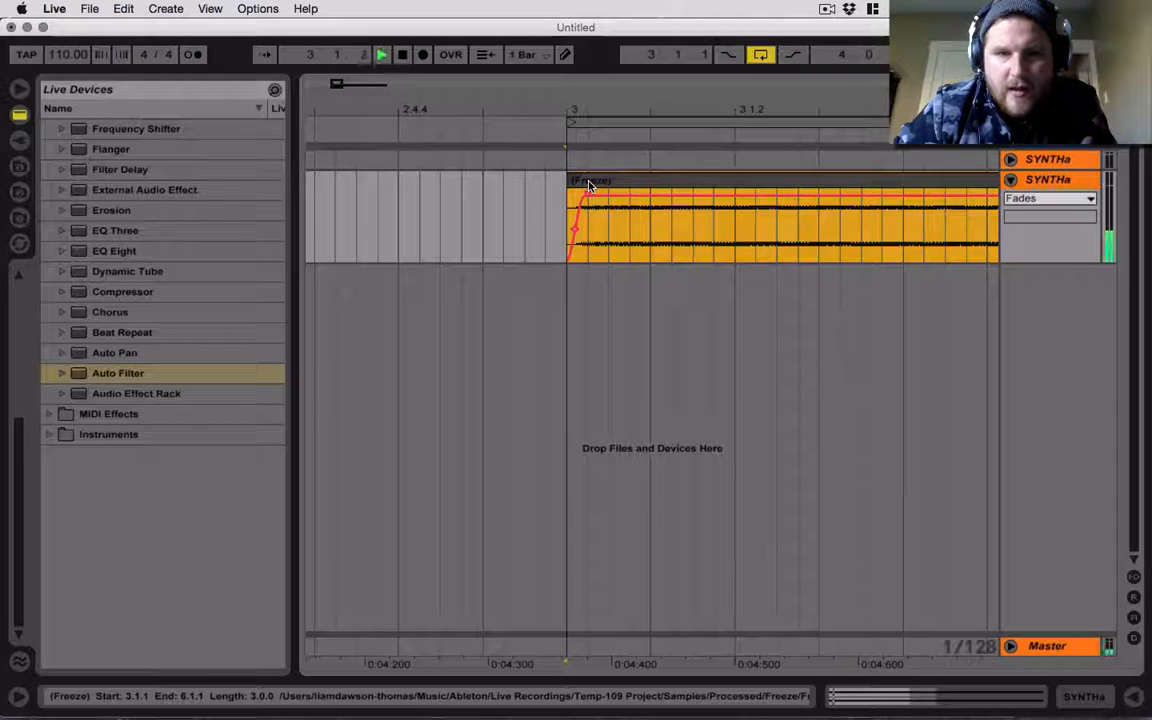
left_click_drag(635, 86, 635, 42)
left_click_drag(411, 114, 411, 96)
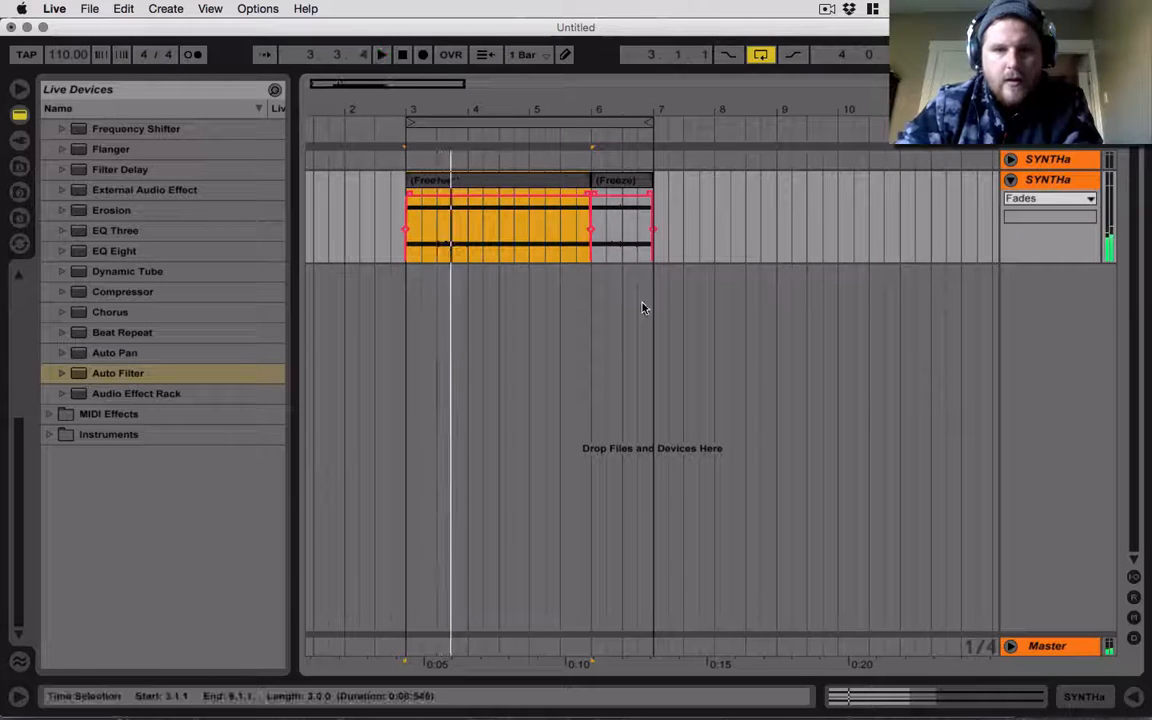
left_click(722, 245)
key("space")
Consolidate the two adjacent (Freeze) clips into one four-bar audio clip
left_click(606, 179)
left_click(563, 180)
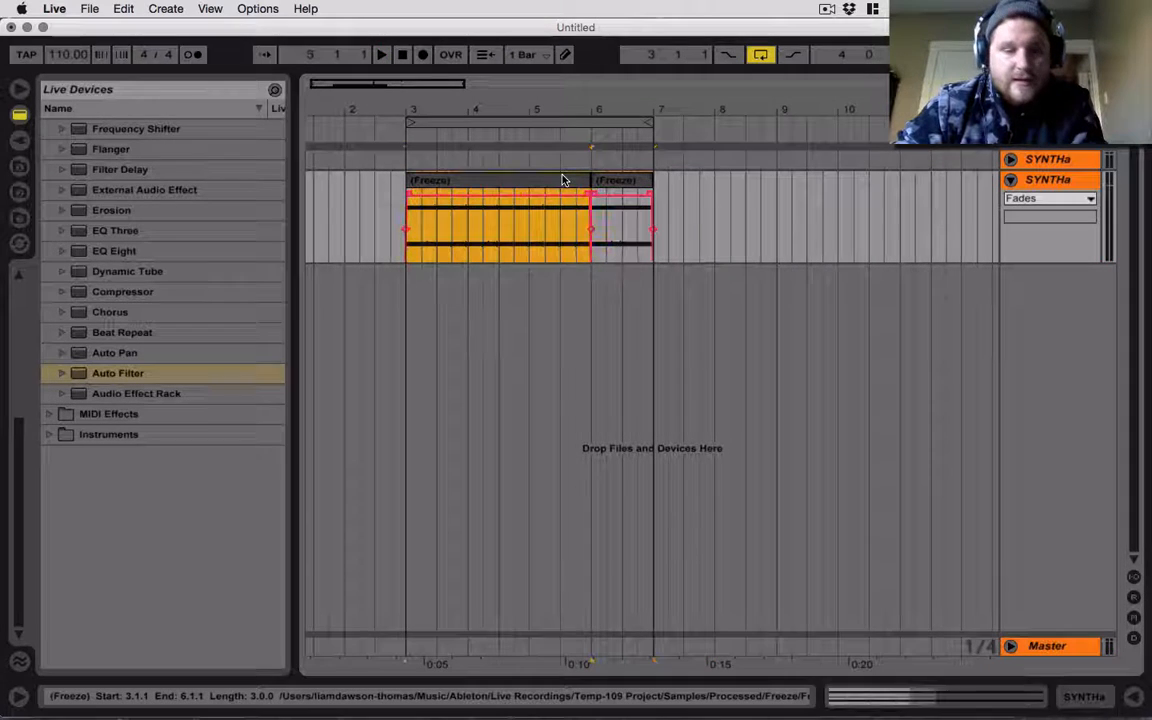
left_click(620, 182, "shift")
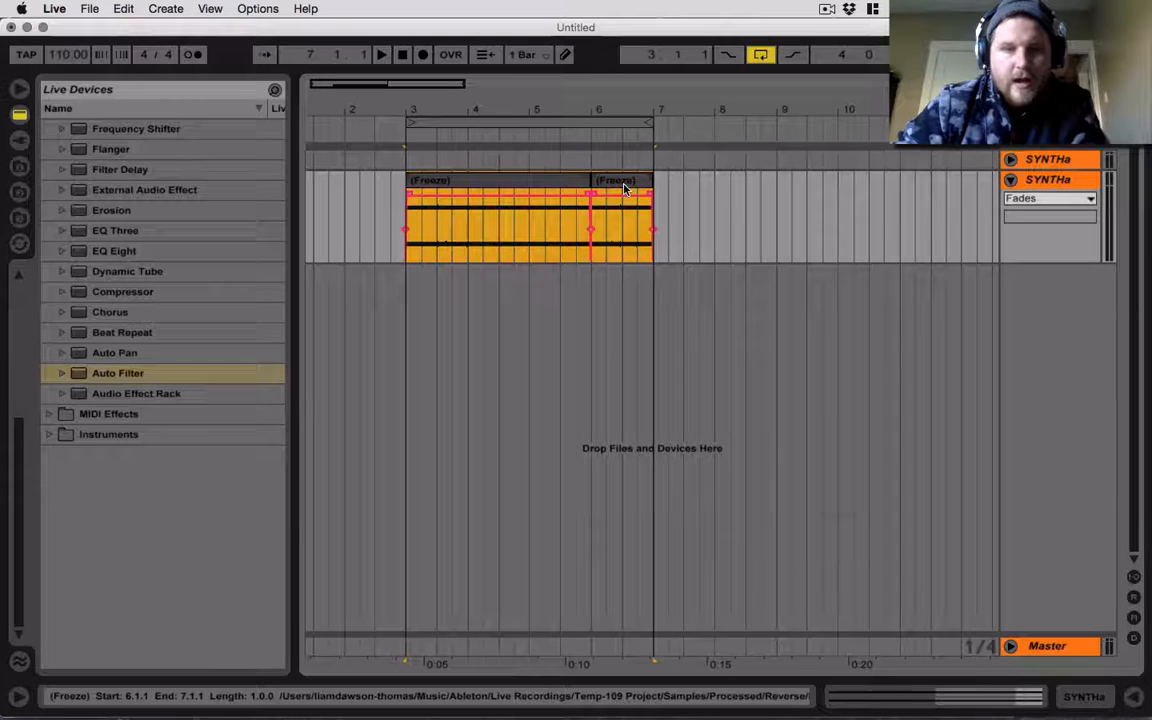
right_click(625, 188)
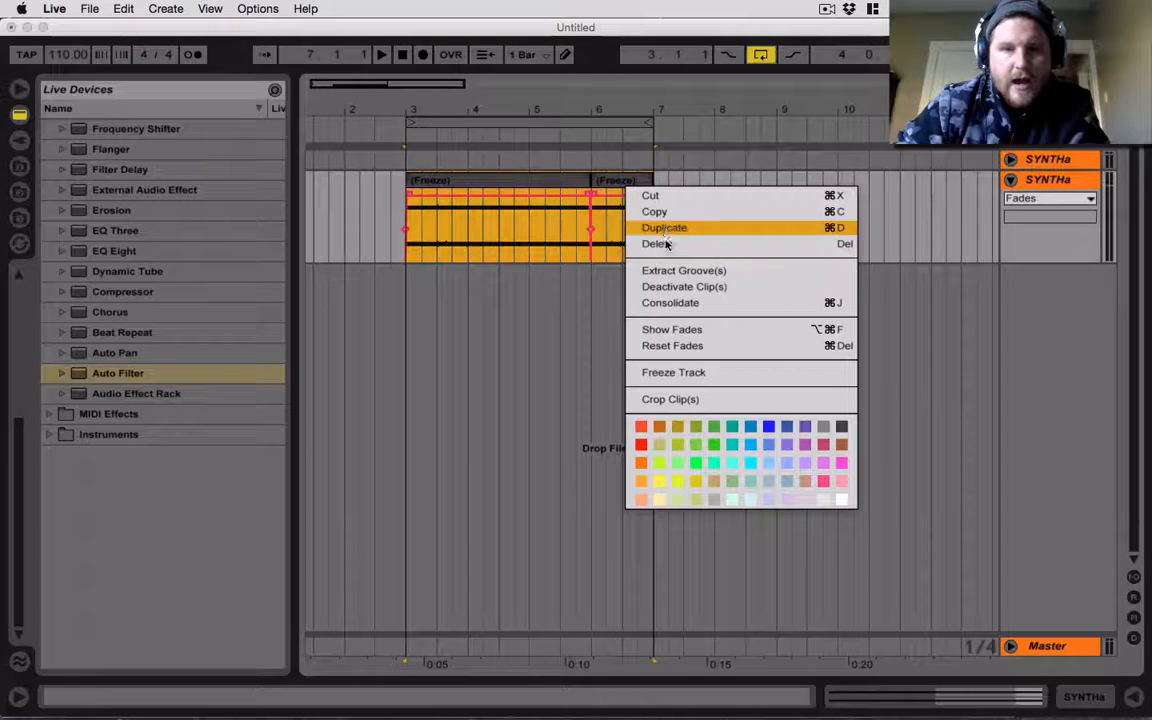
left_click(670, 303)
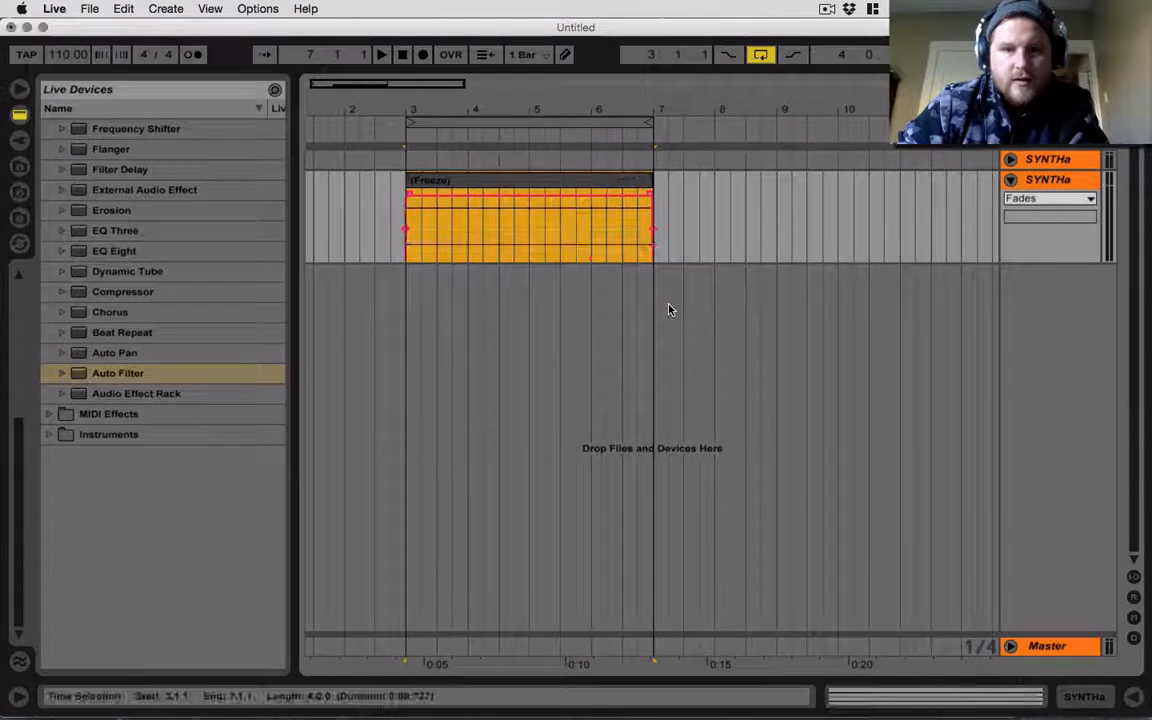
Carry the consolidated (Freeze) clip from the Arrangement into the third Session slot of the second SYNTHa track
left_click(589, 183)
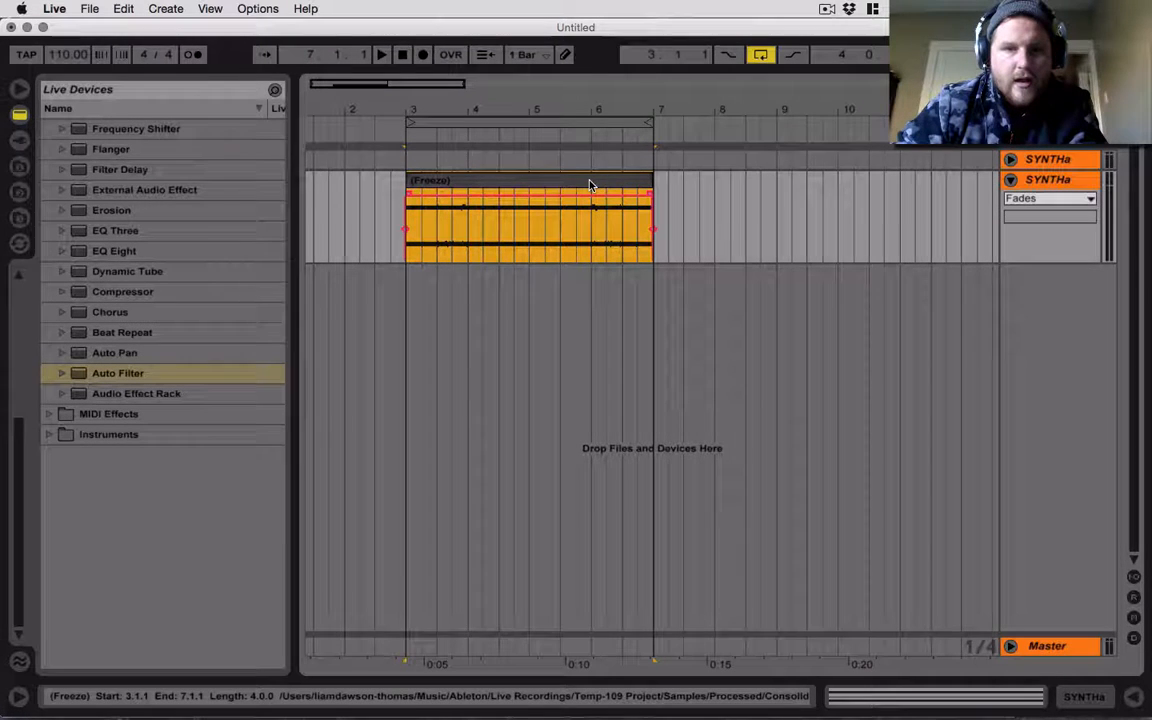
left_click_drag(590, 185, 590, 181)
key("Tab")
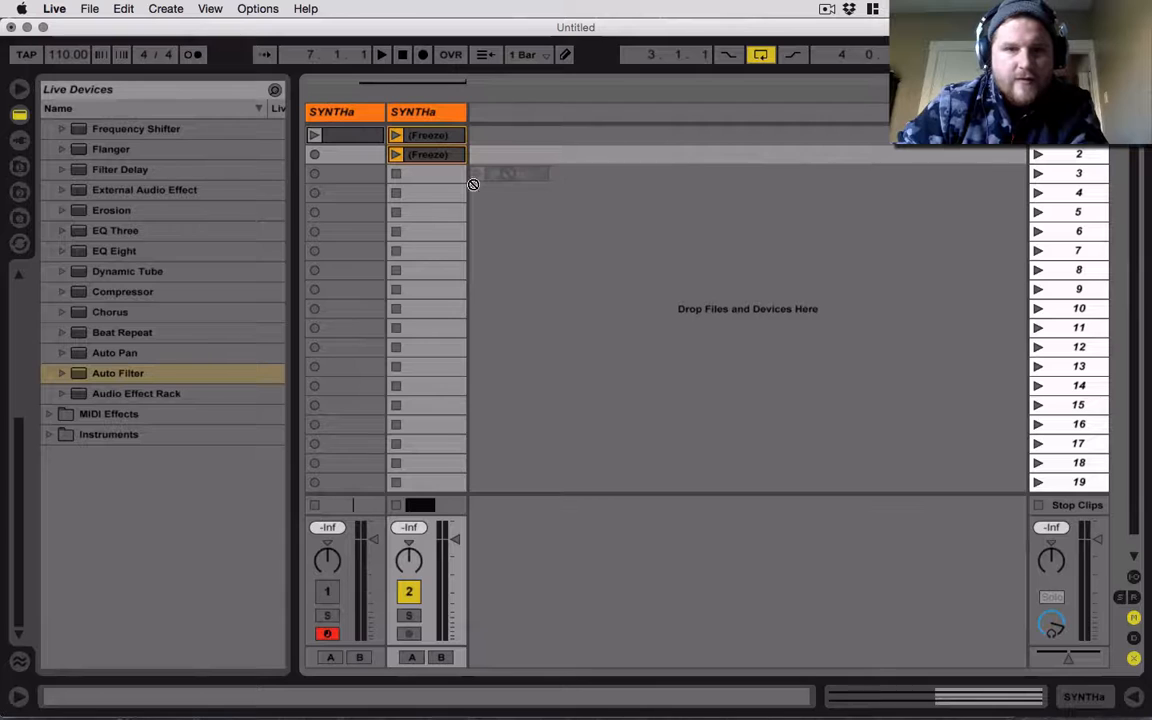
Move the two older (Freeze) clips down to slots 5 and 6 and the consolidated clip up to slot 1
left_click_drag(473, 184, 451, 214)
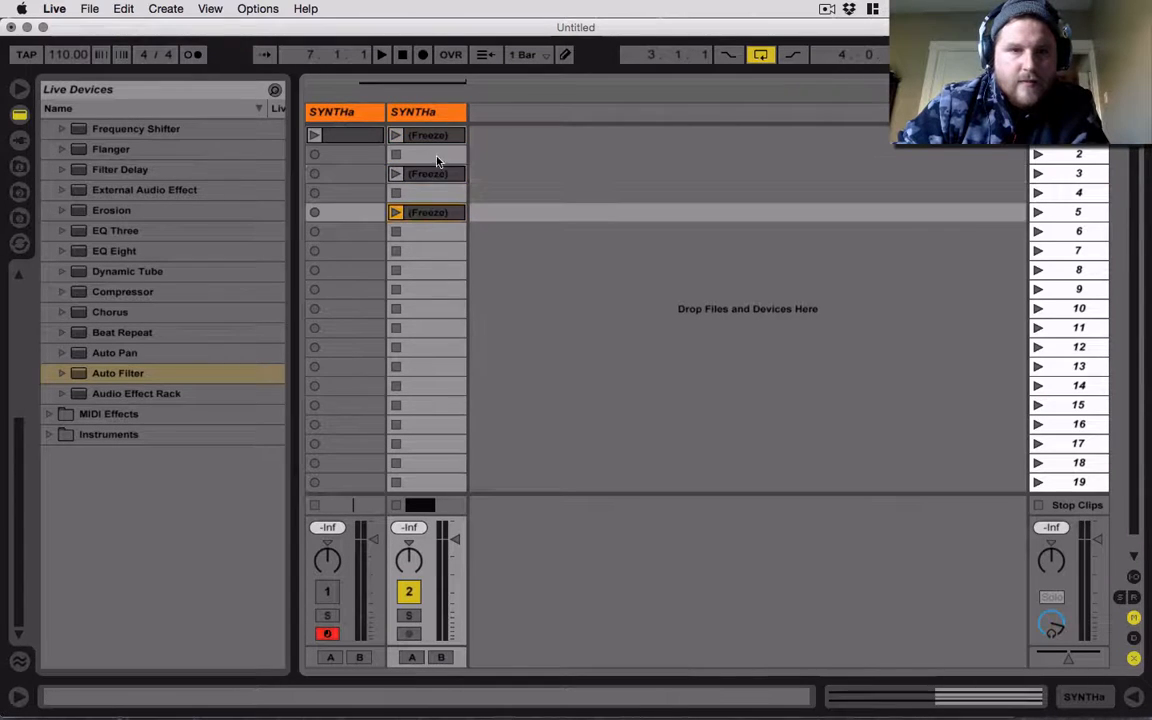
left_click_drag(438, 136, 448, 231)
left_click_drag(439, 175, 436, 134)
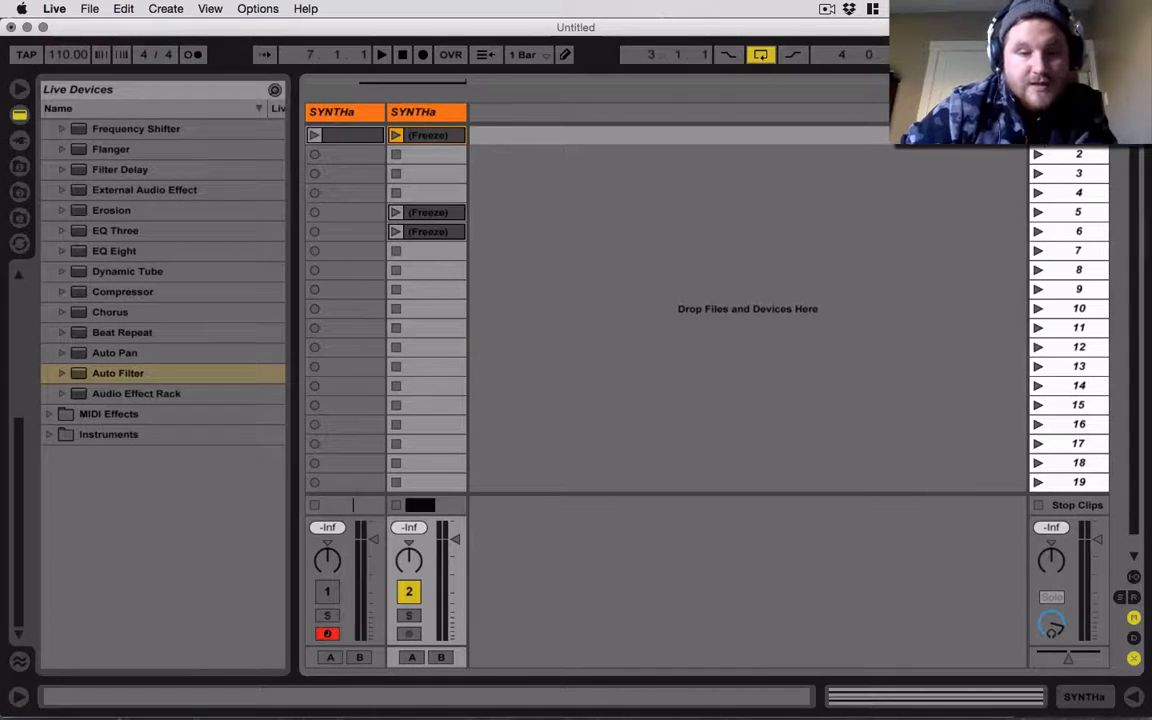
Stop playback and switch to TextEdit to bring up the effect signal chain note
key("space")
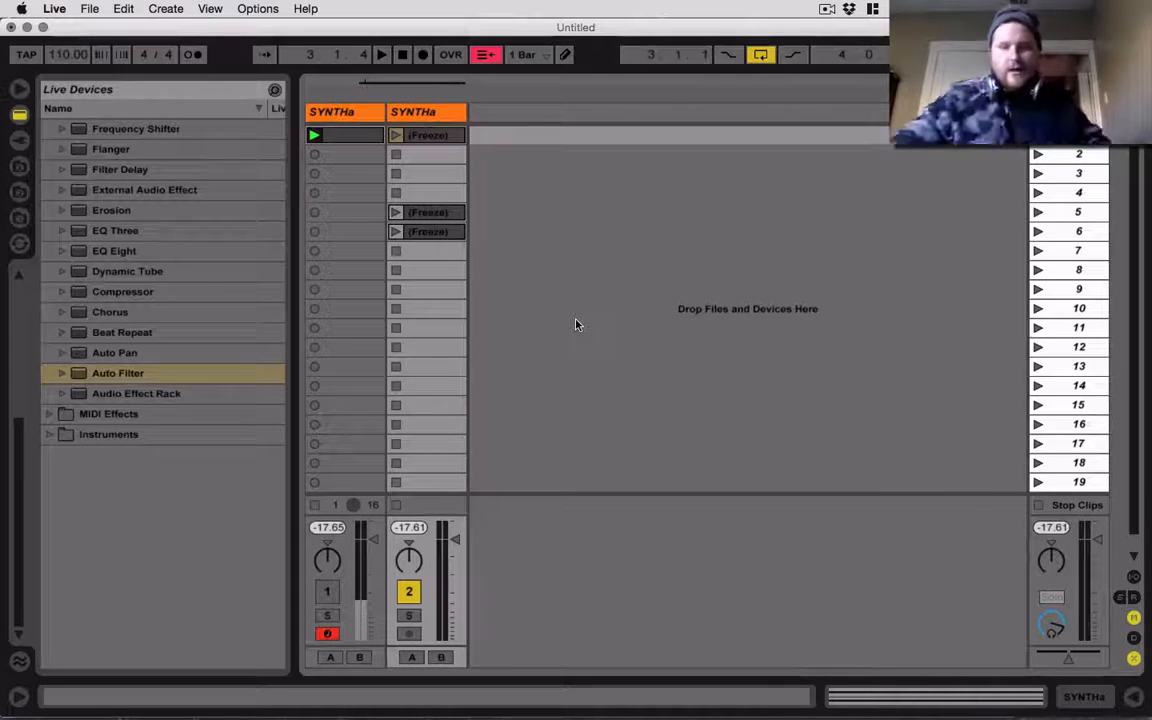
mouse_move(600, 685)
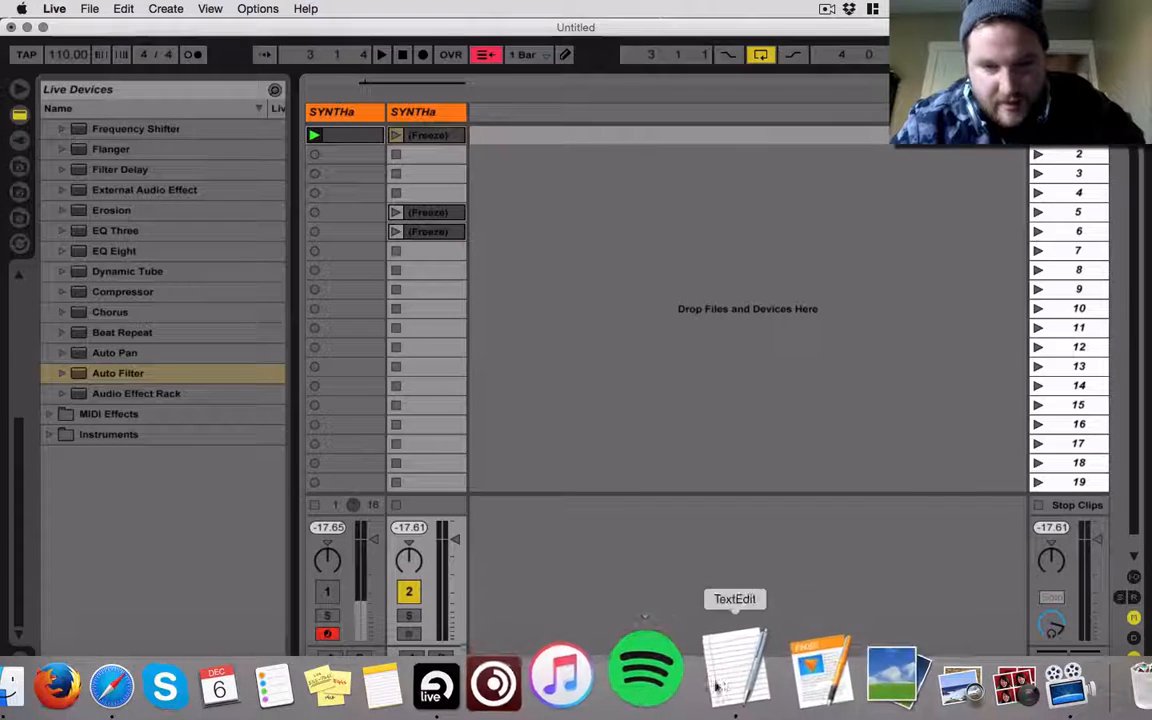
left_click(716, 686)
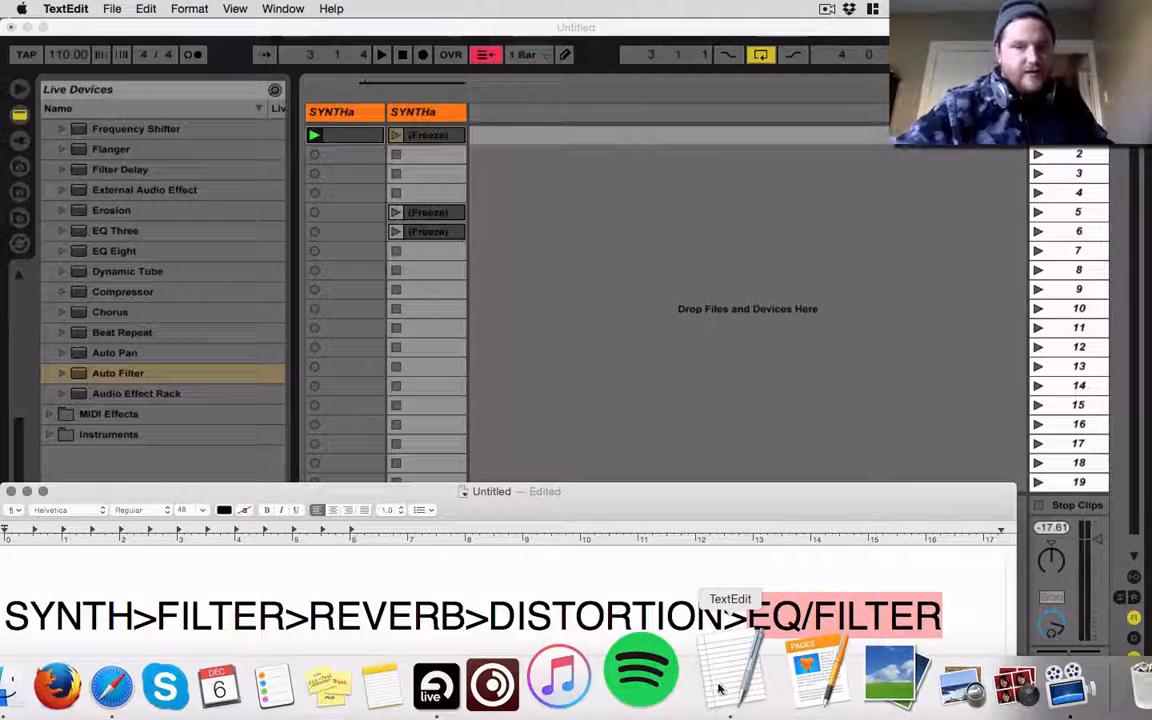